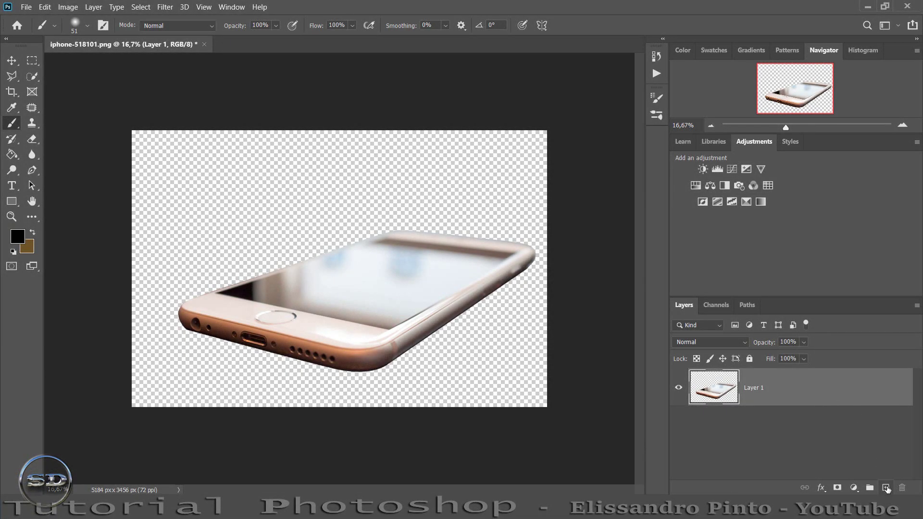
- Duplicate the phone layer, add Layer 2 beneath Layer 1, and hide the original Layer 1
key(ctrl+j)
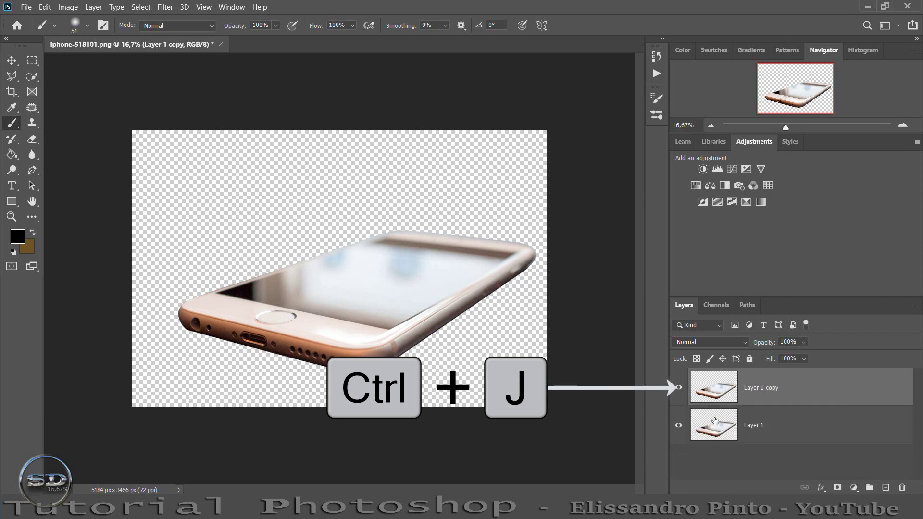
click(715, 421)
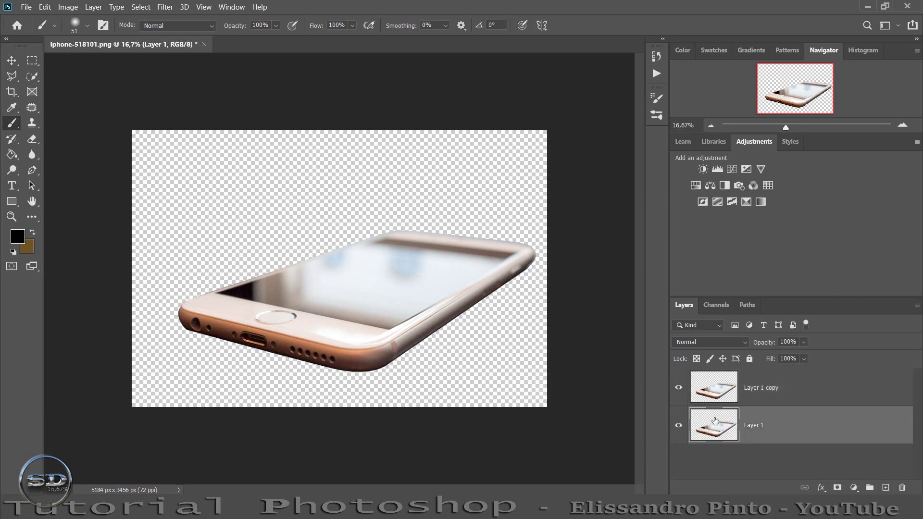
click(886, 487)
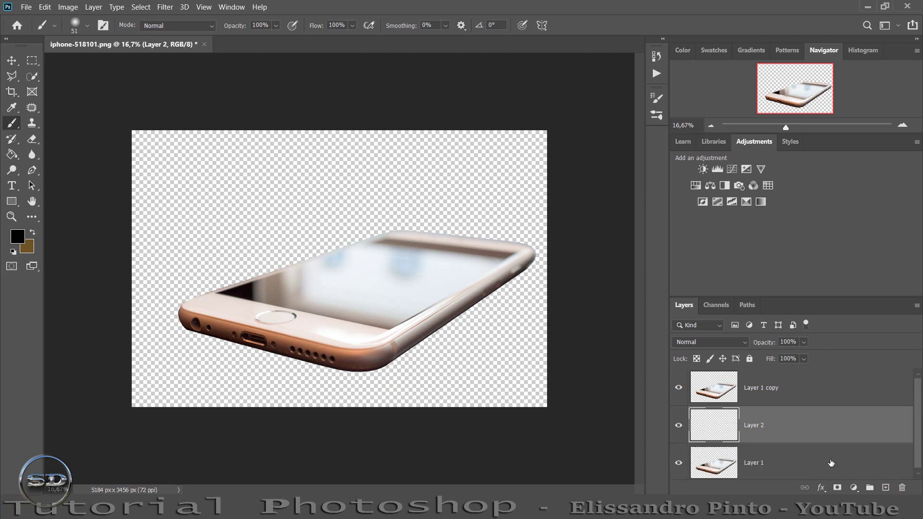
drag(761, 470, 720, 442)
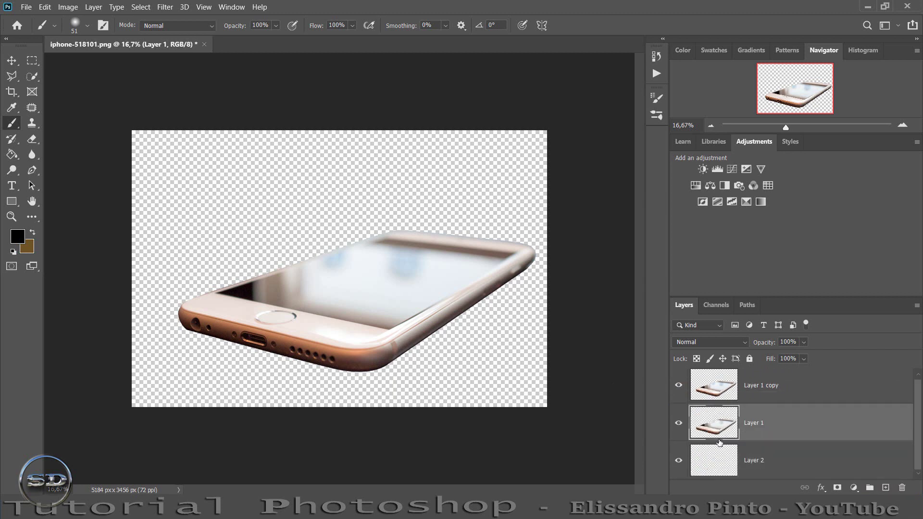
click(678, 422)
click(707, 390)
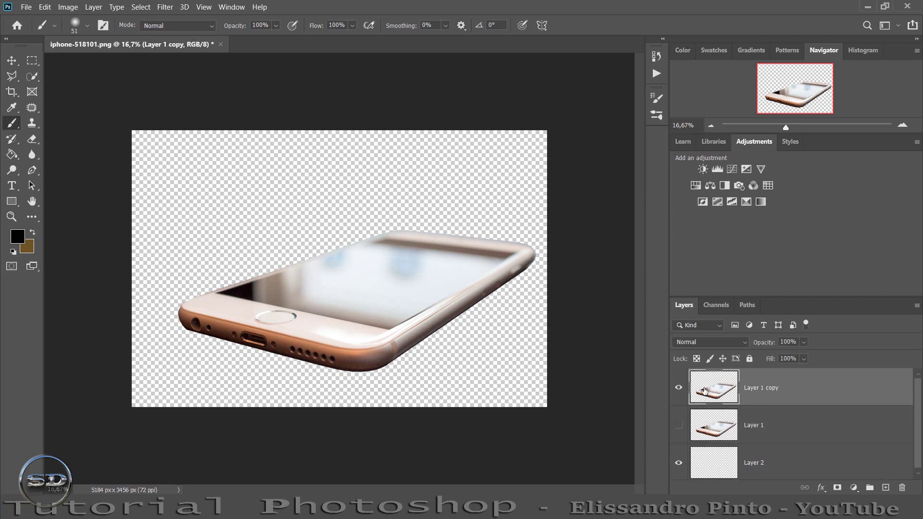
click(718, 470)
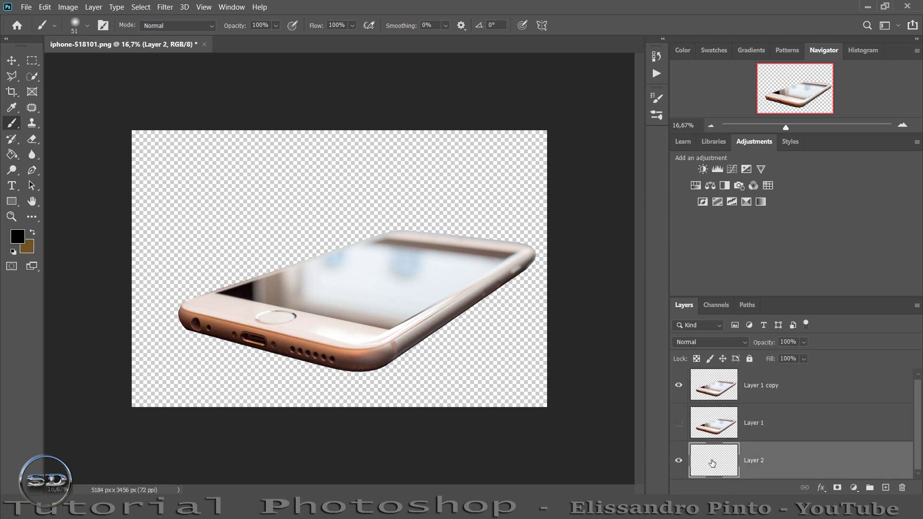
- Set the foreground colour to grey 999999
click(18, 236)
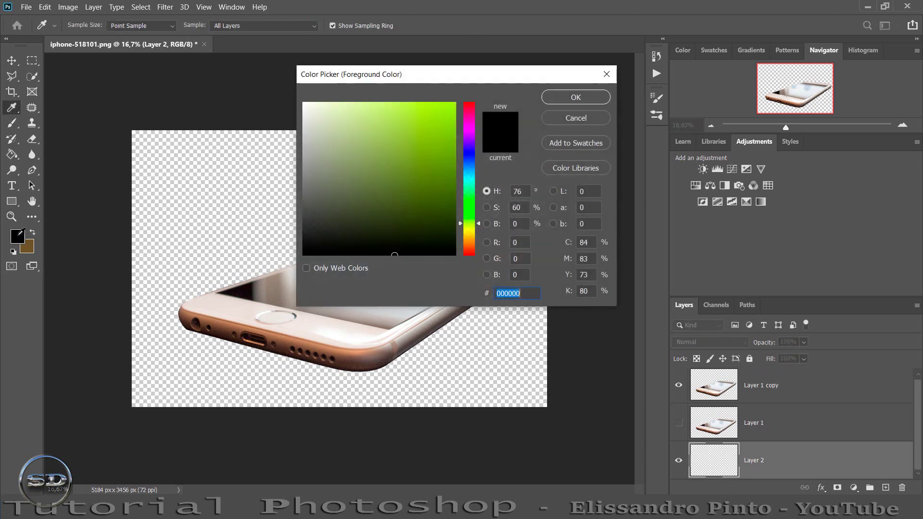
click(304, 174)
drag(291, 171, 282, 162)
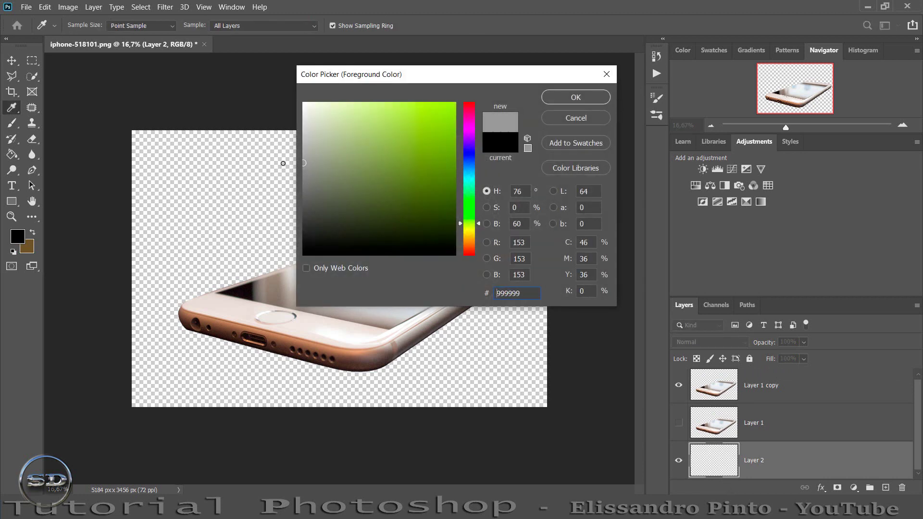
drag(531, 295, 472, 291)
click(590, 96)
key(b)
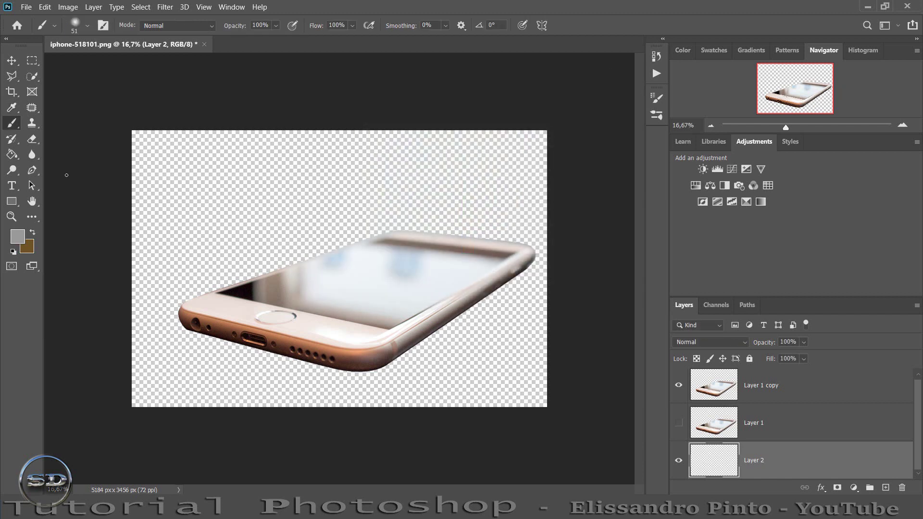
- Paint-bucket fill Layer 2 with the grey and add a new Layer 3
click(12, 155)
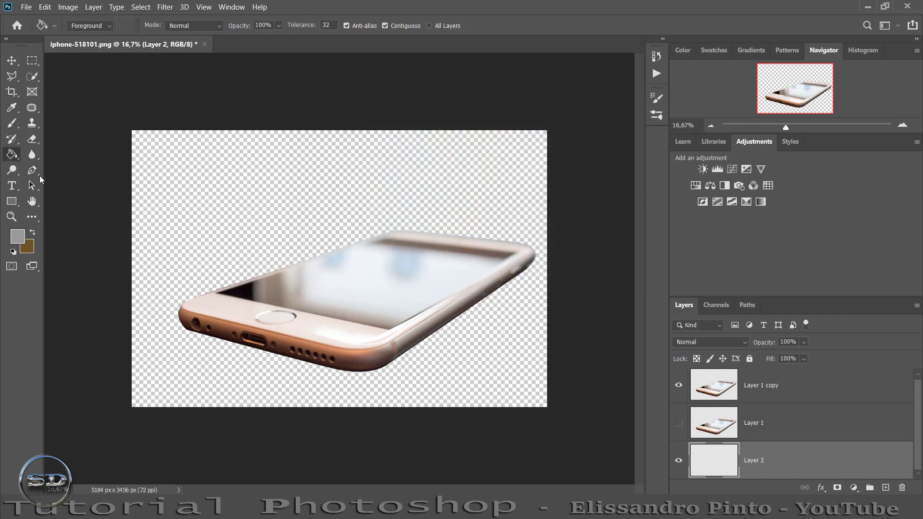
click(195, 365)
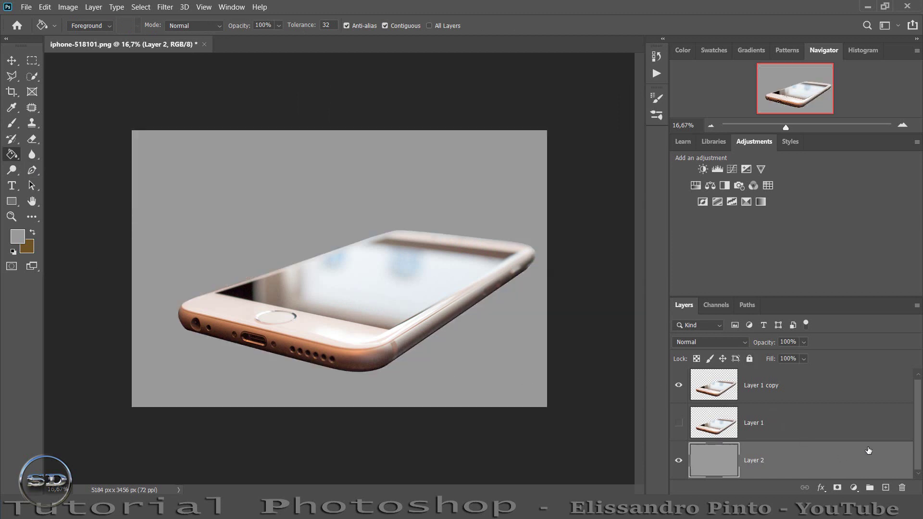
click(886, 488)
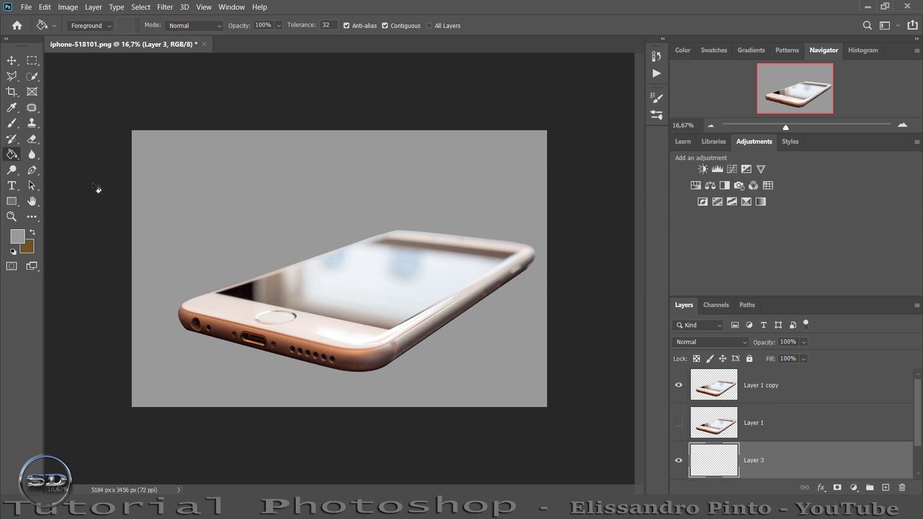
- With the Brush tool, set the foreground colour to bright cyan 45e1f4
click(15, 126)
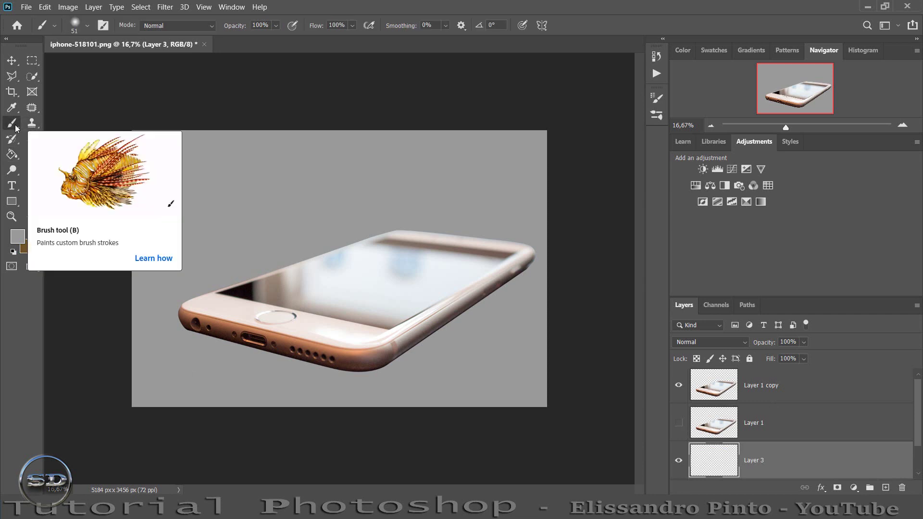
click(16, 236)
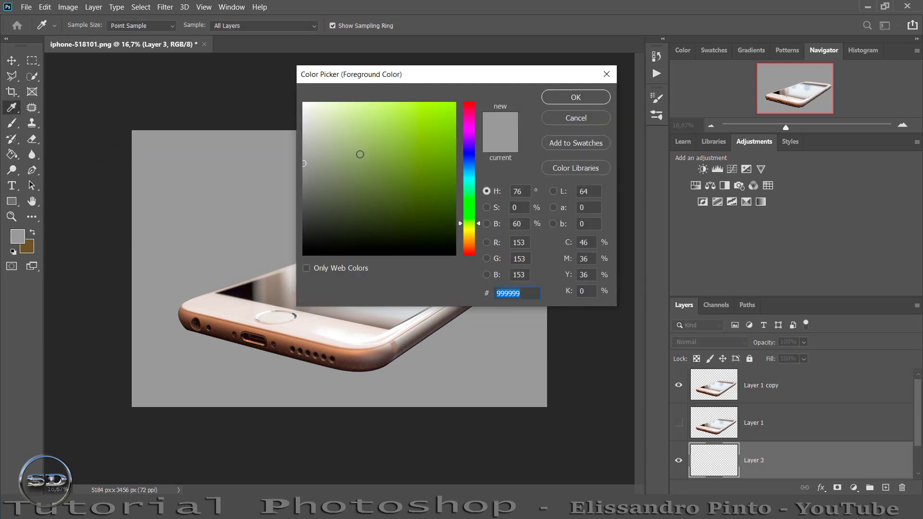
drag(467, 180, 474, 179)
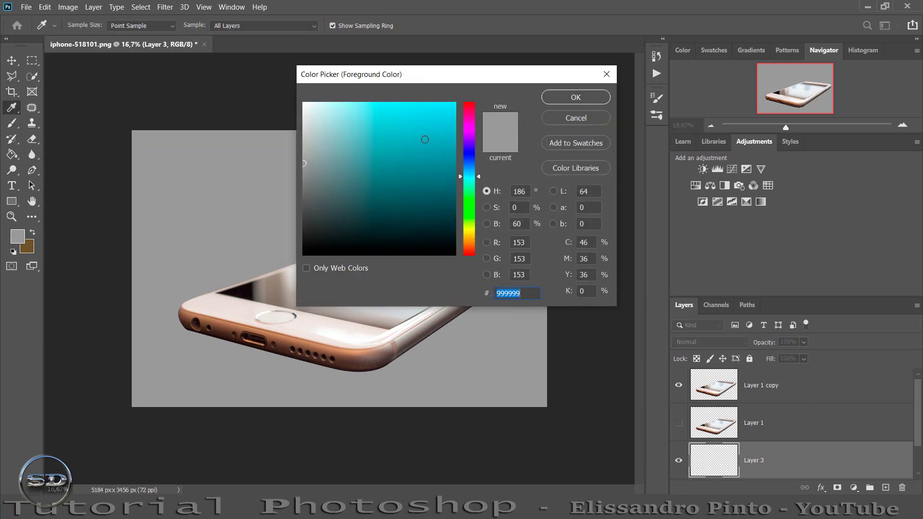
drag(399, 119, 413, 109)
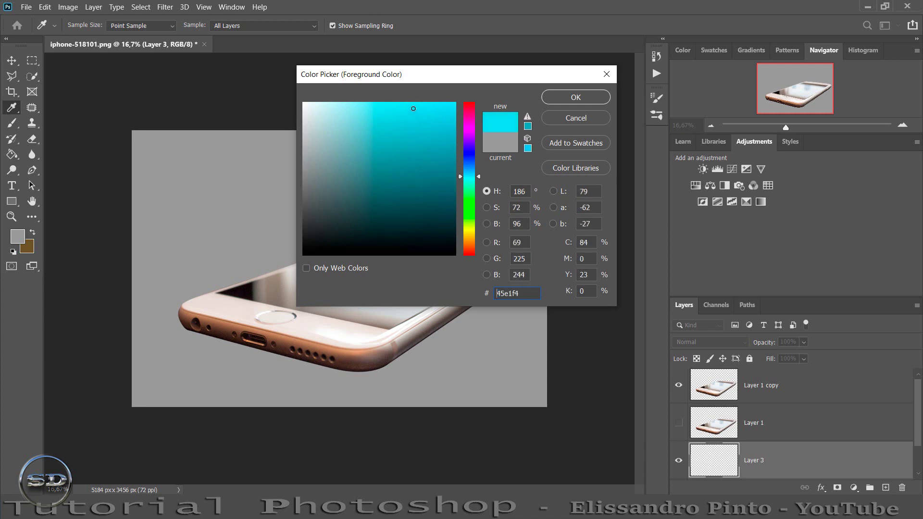
drag(526, 295, 481, 293)
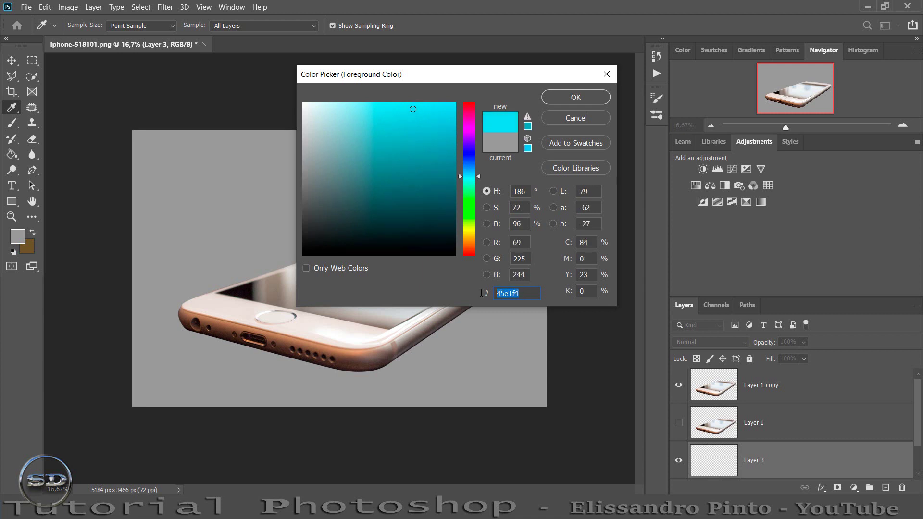
click(576, 96)
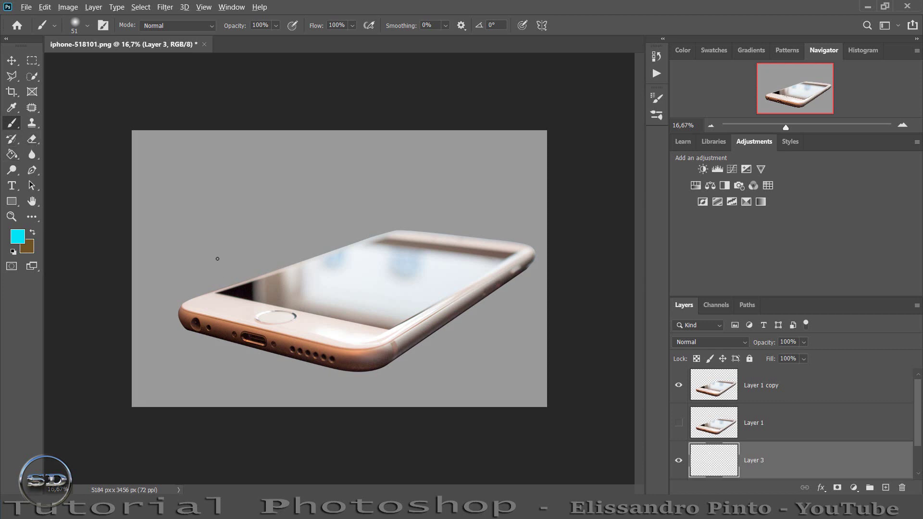
- Paint soft cyan across the top with a 2854 px brush and add a layer mask
drag(218, 258, 358, 250)
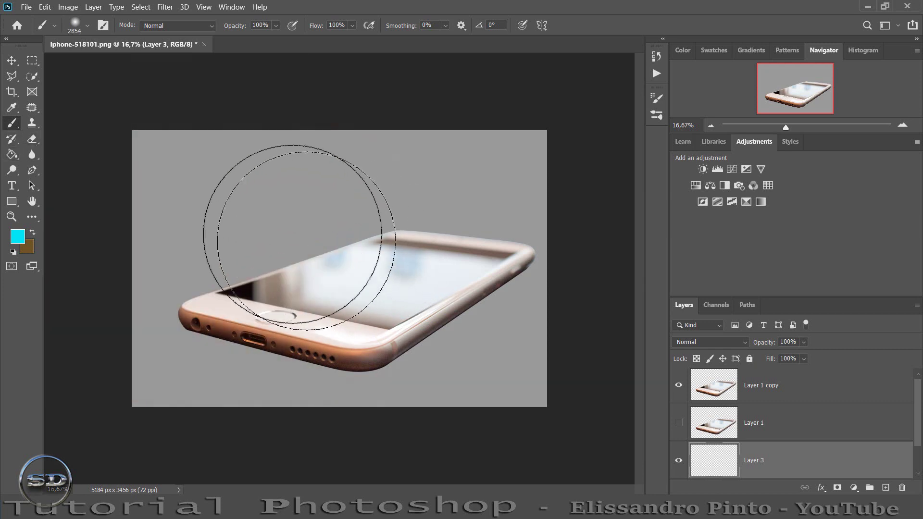
drag(186, 181, 551, 174)
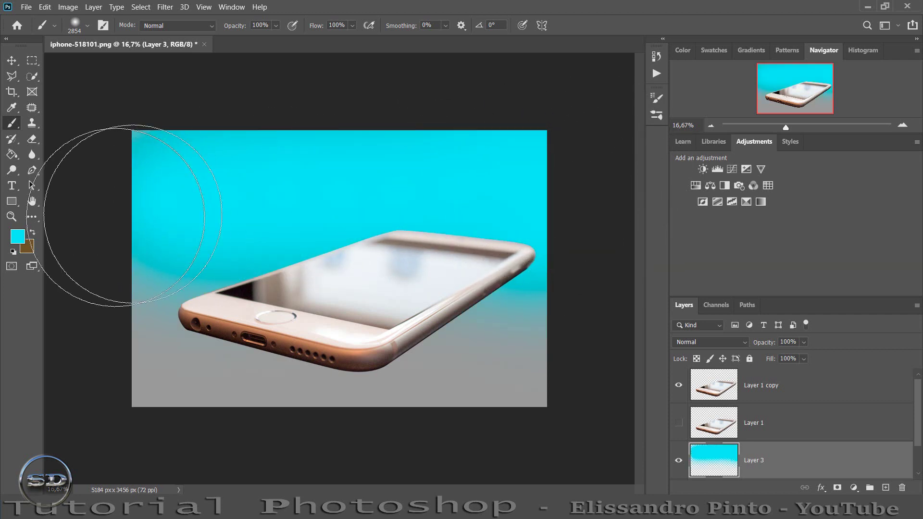
click(837, 488)
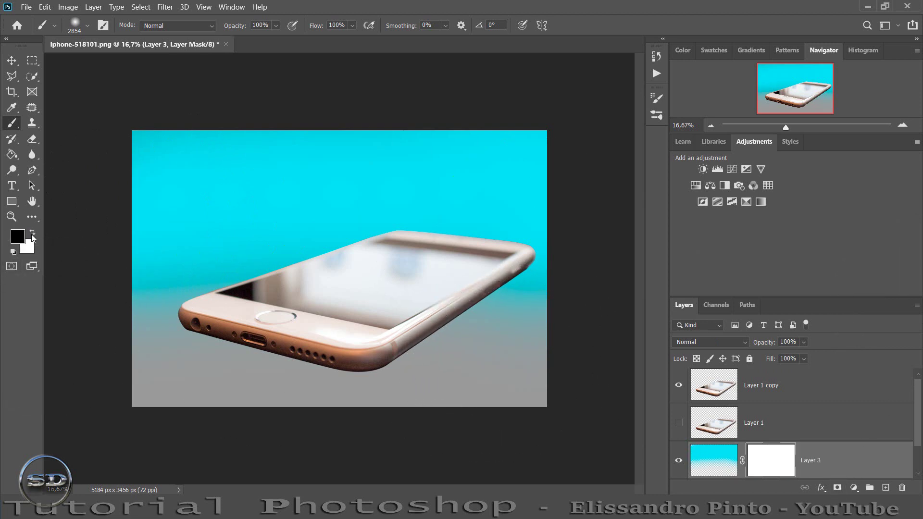
- Mask out the cyan near the phone's lower left and right ends, then add Layer 4
drag(495, 350, 469, 367)
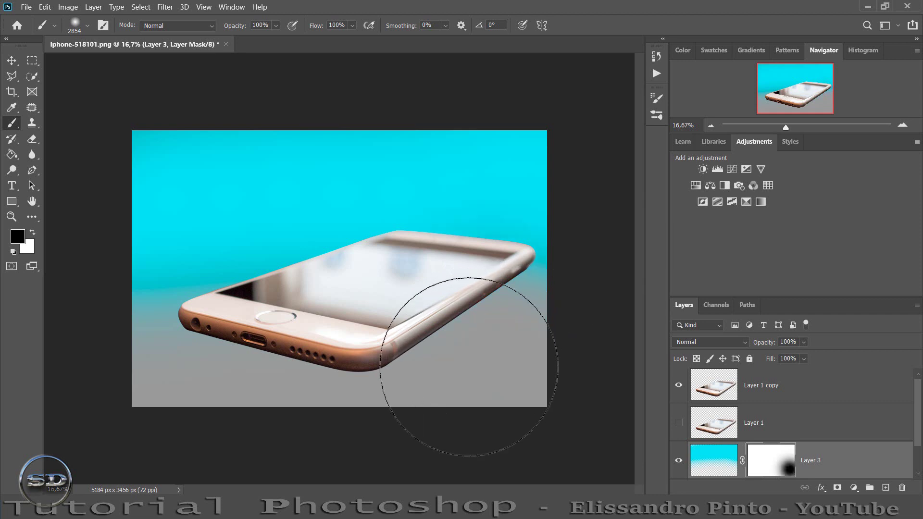
drag(175, 388, 163, 360)
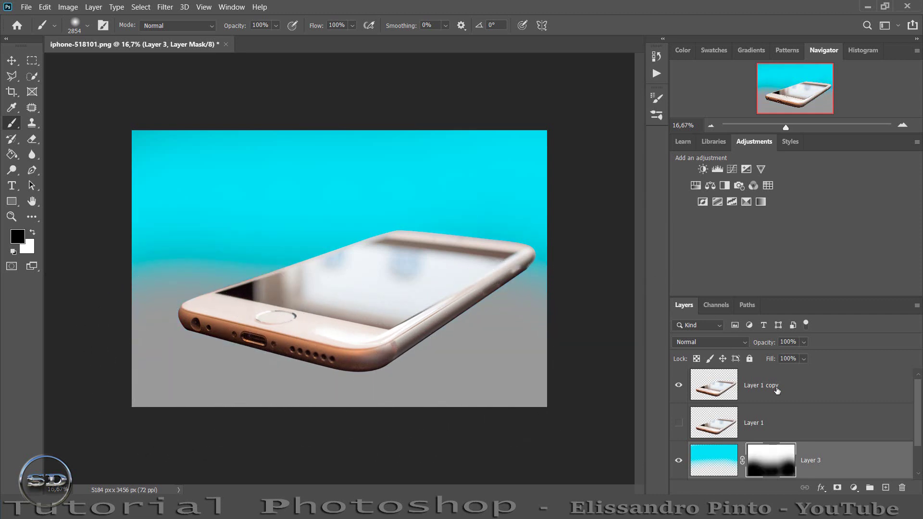
click(725, 451)
click(886, 488)
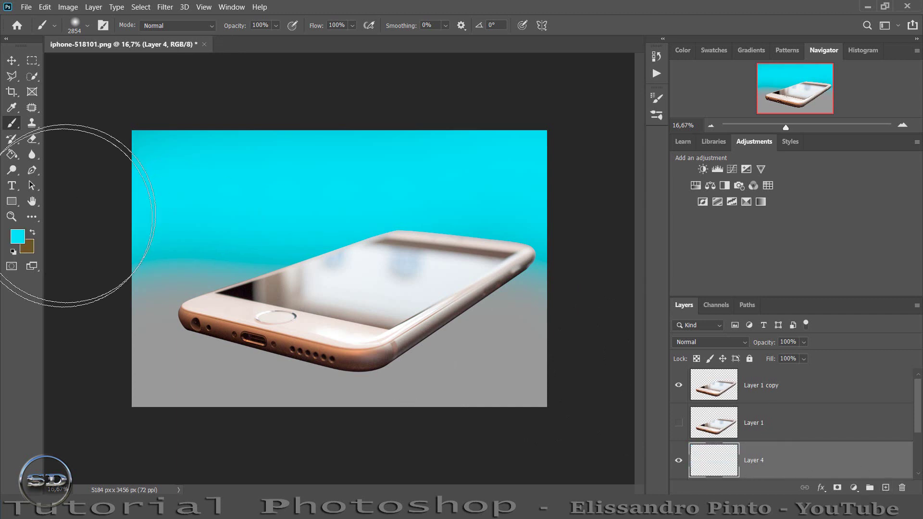
- Set the foreground to white ffffff and dab a soft glow above the phone
click(22, 238)
text(ffffff)
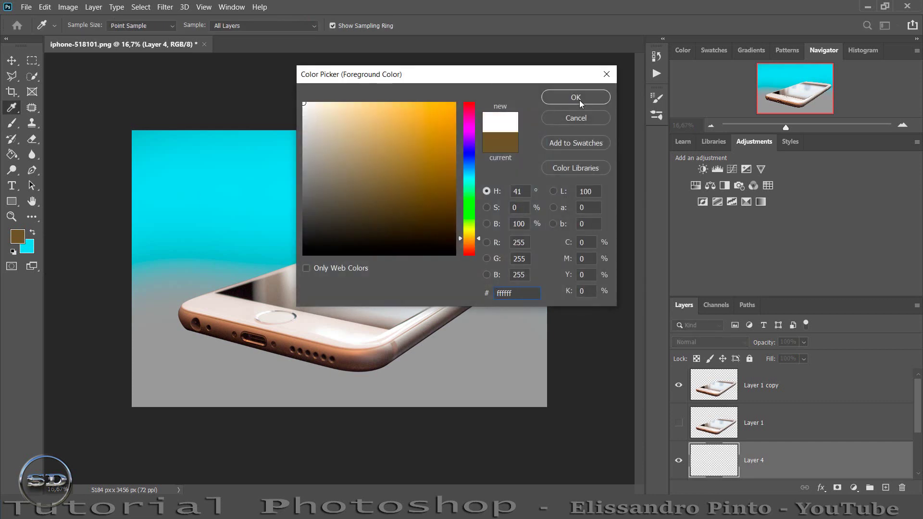
click(577, 96)
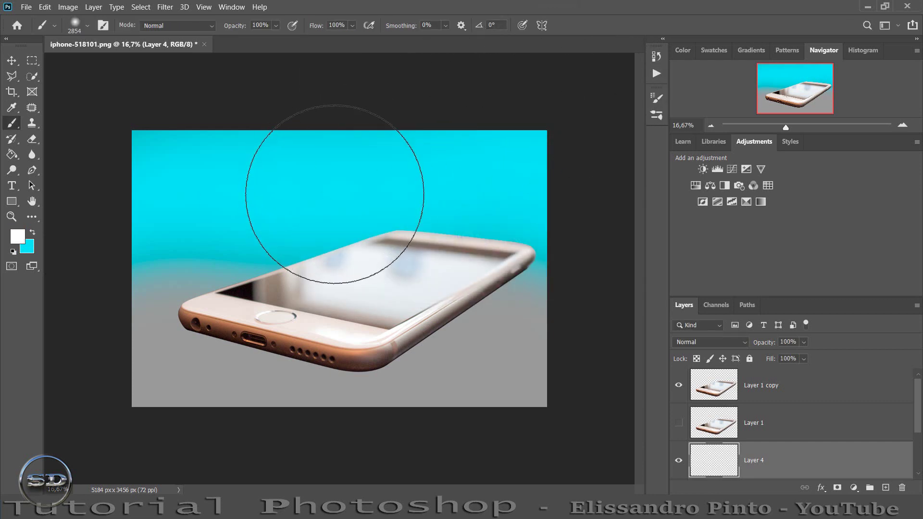
click(337, 188)
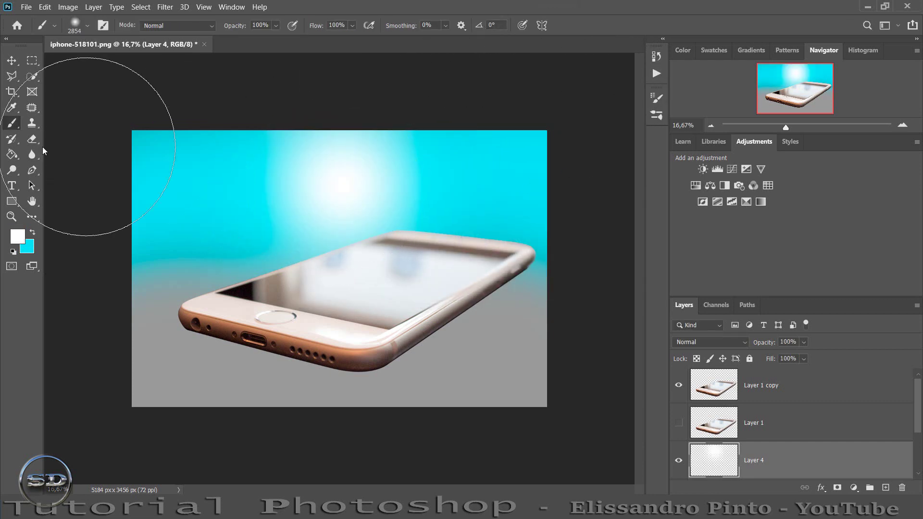
- Enlarge the white glow to about 139% and shift it to the right
click(12, 61)
drag(156, 251, 19, 251)
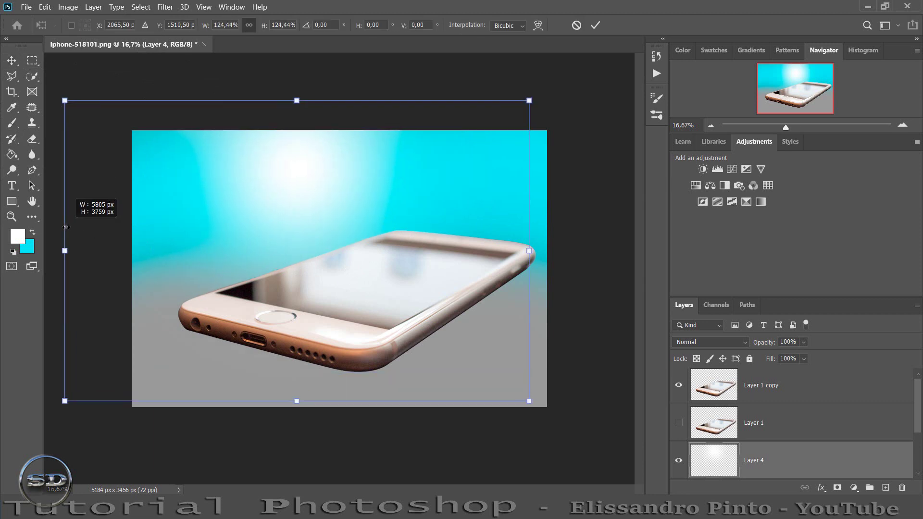
mouse_move(163, 239)
mouse_down()
mouse_move(212, 239)
mouse_move(224, 218)
mouse_up()
click(599, 20)
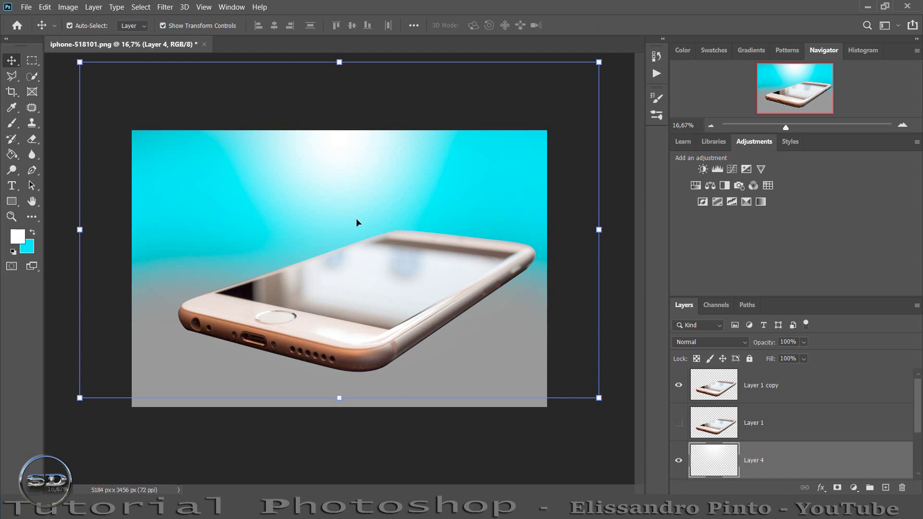
click(12, 123)
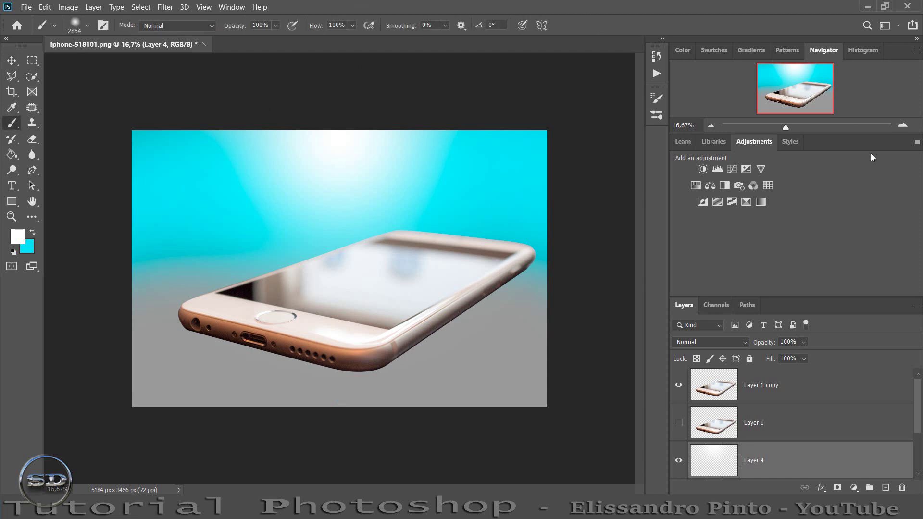
- Trace the phone screen on Layer 1 copy with the Polygonal Lasso and copy it to Layer 5
click(707, 391)
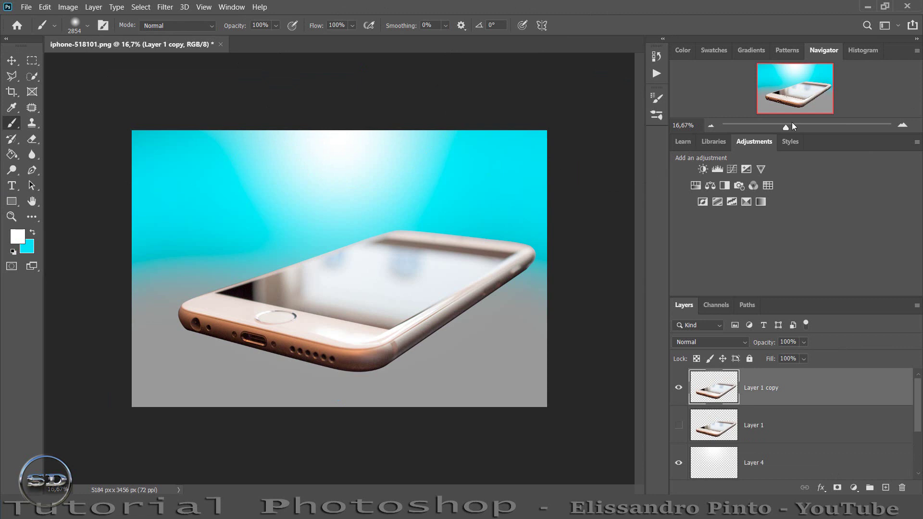
mouse_move(786, 127)
mouse_down()
mouse_move(796, 101)
mouse_move(795, 130)
mouse_up()
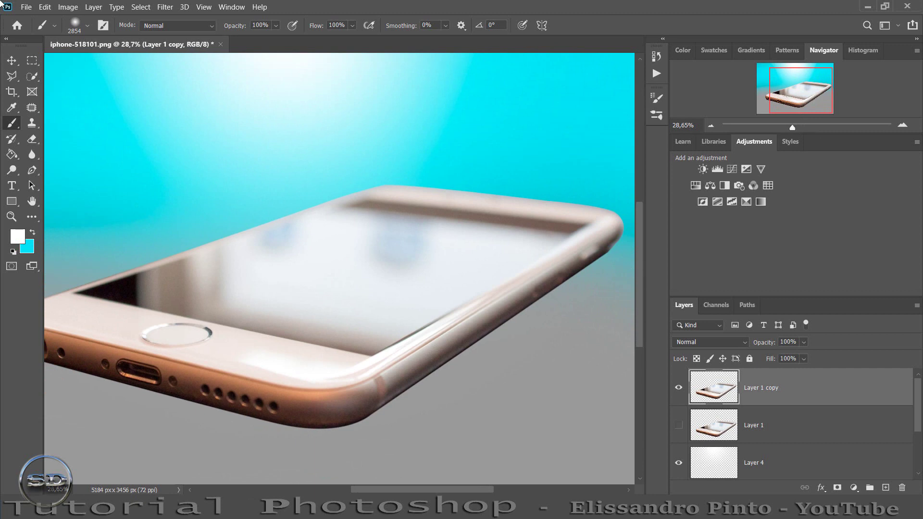
click(12, 76)
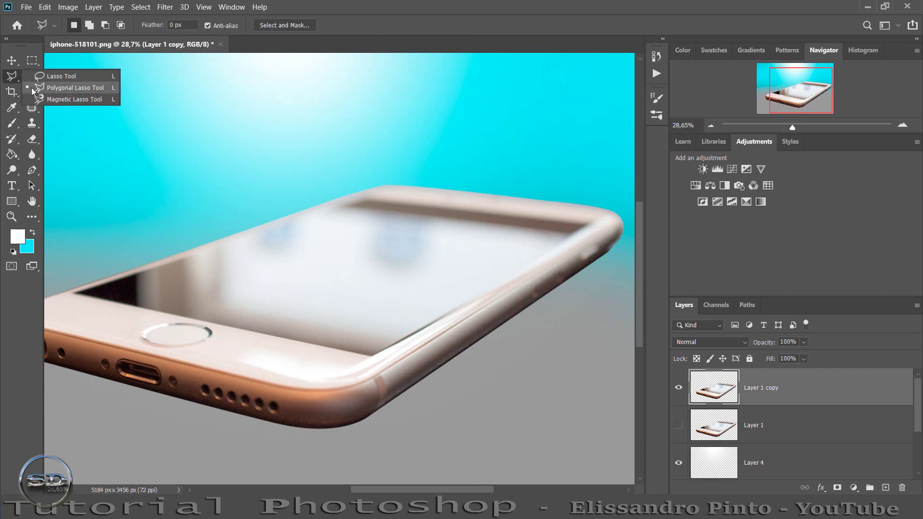
click(33, 89)
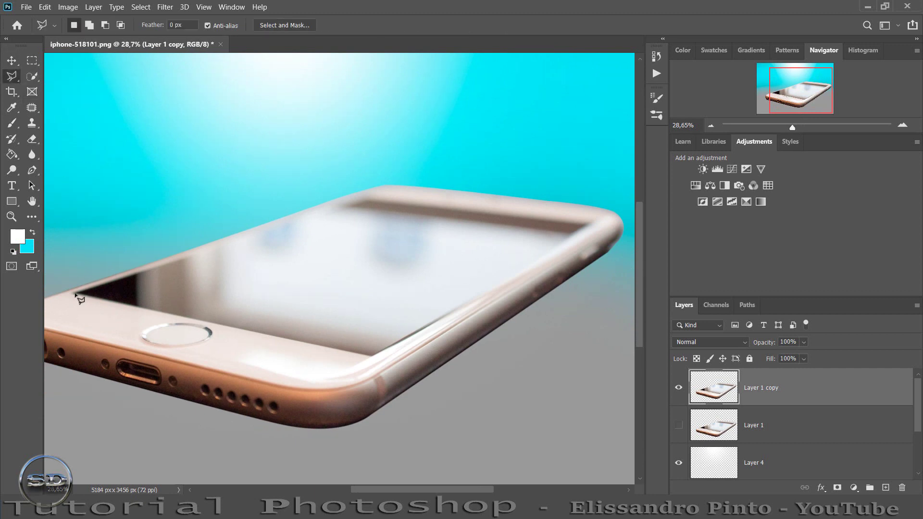
click(75, 293)
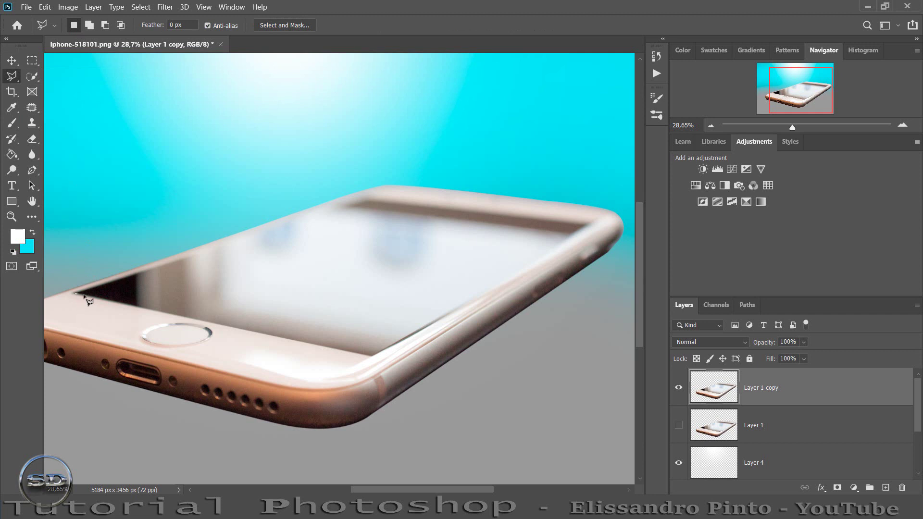
click(375, 357)
click(534, 263)
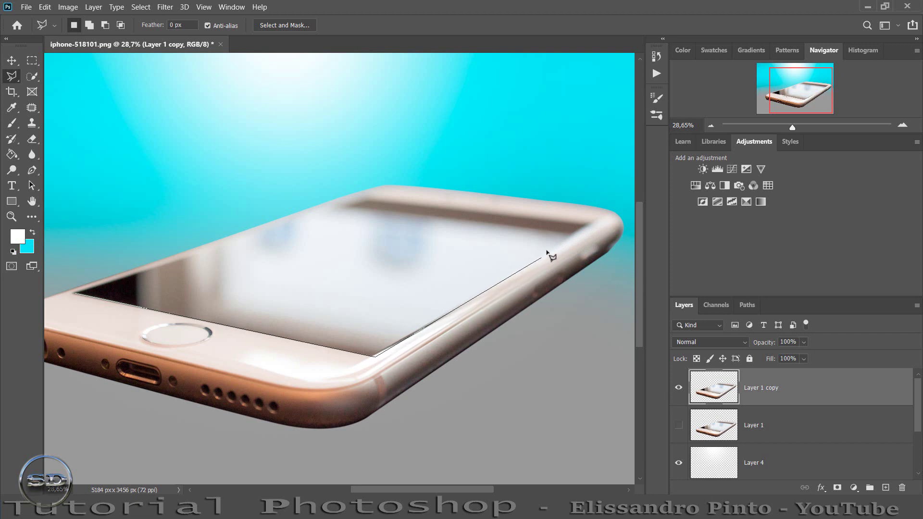
click(589, 224)
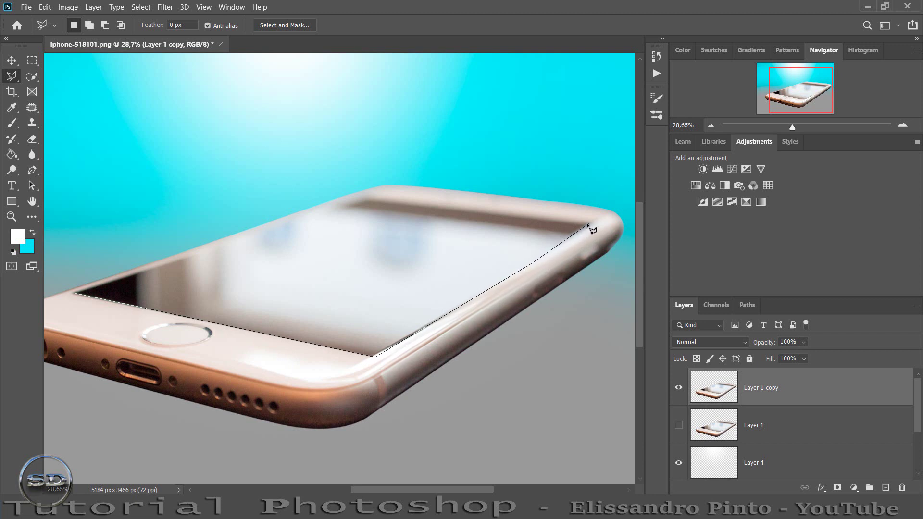
click(365, 200)
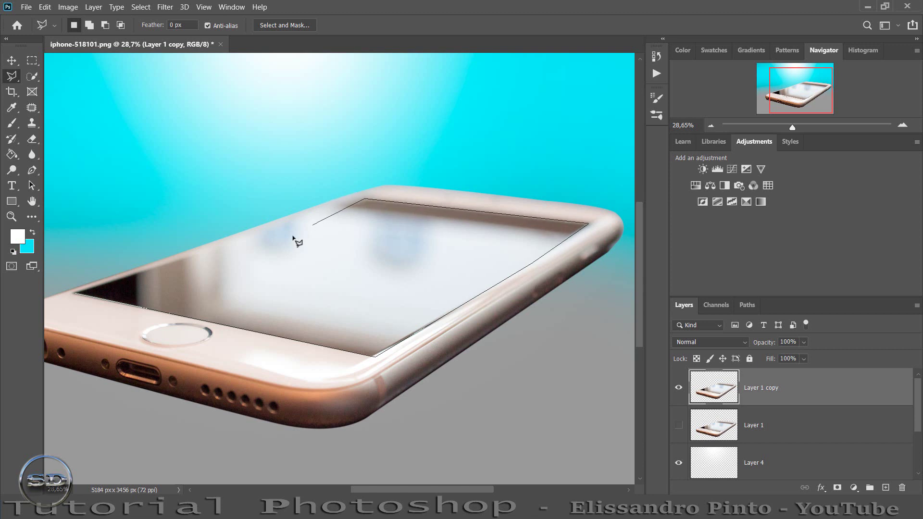
click(77, 295)
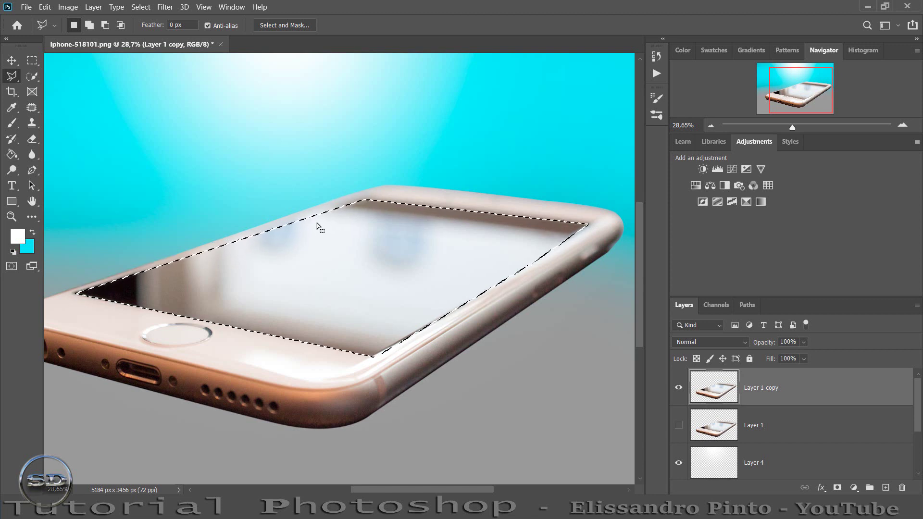
key(ctrl+j)
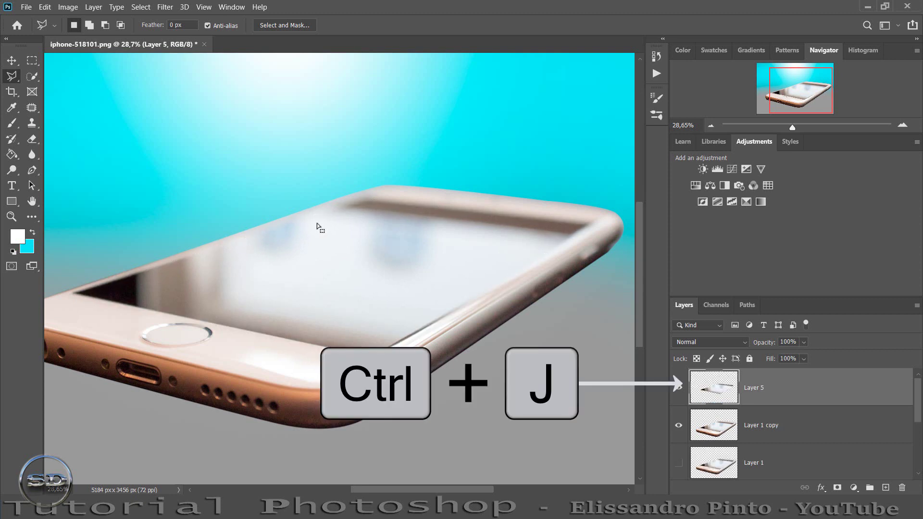
- Open the Layer Style dialog for Layer 1 copy and move it aside
click(788, 435)
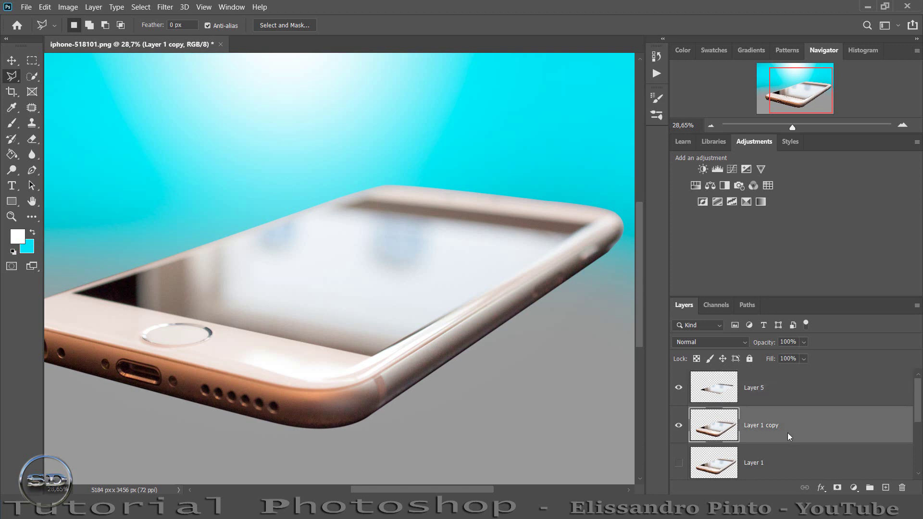
double_click(813, 431)
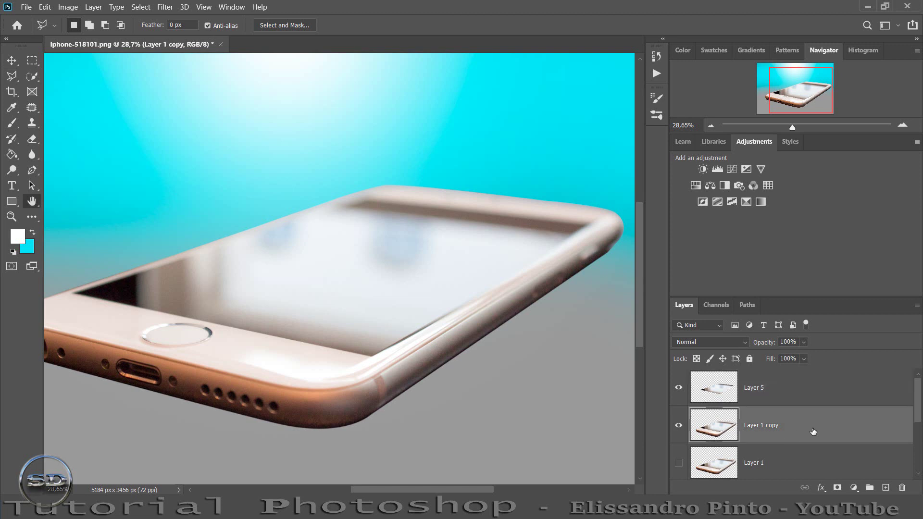
drag(510, 89, 705, 106)
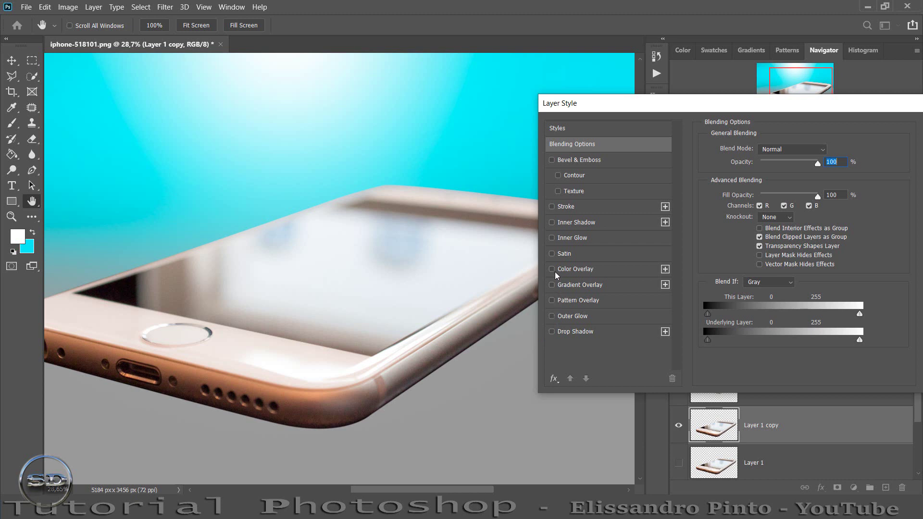
- Add an Inner Shadow with 42% opacity, -60° angle, distance 2, 36% choke, 87 px size
click(551, 223)
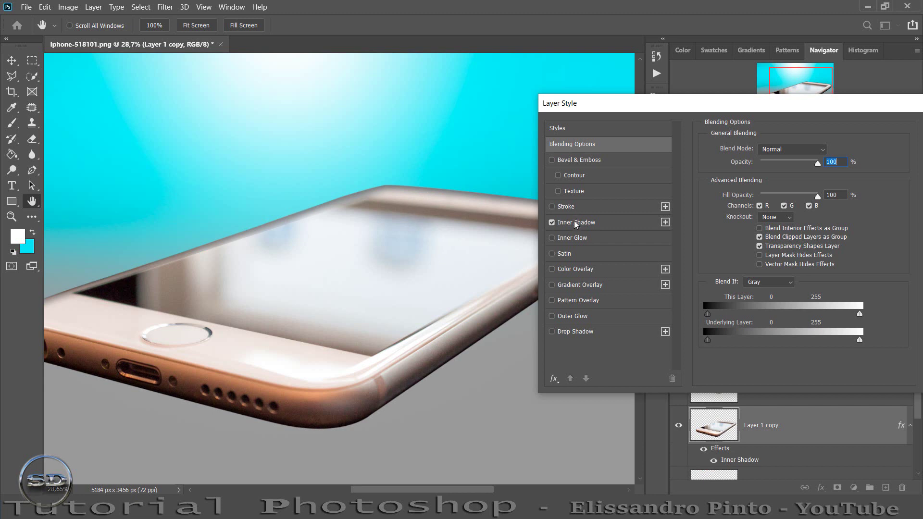
click(575, 224)
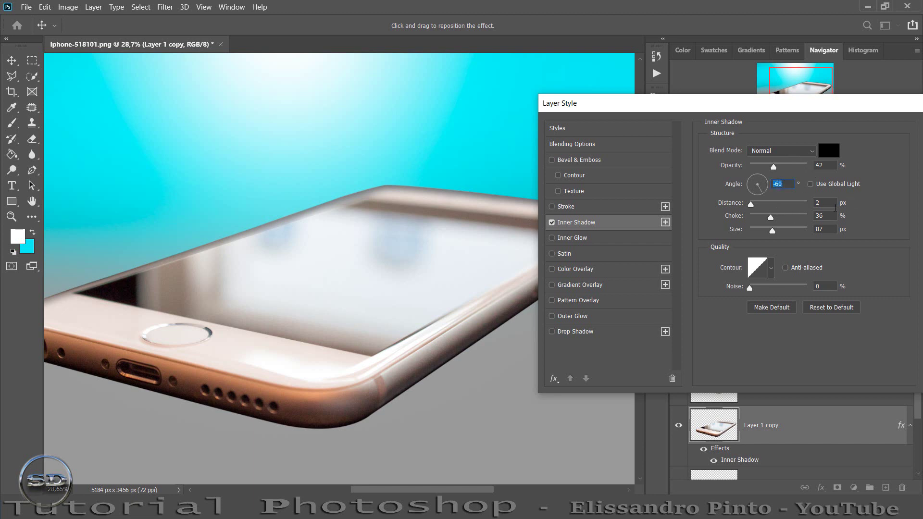
double_click(818, 203)
double_click(820, 229)
drag(775, 110, 451, 110)
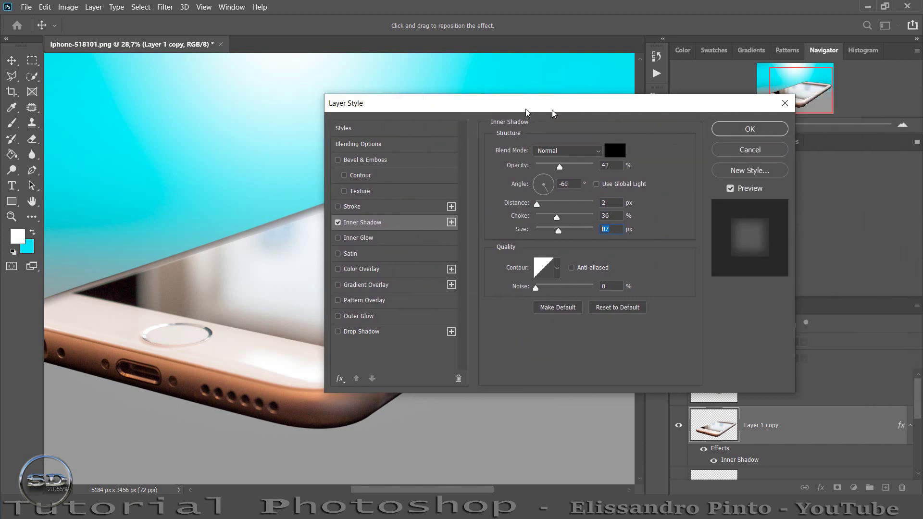
- Apply the inner shadow, convert it to its own layer, and give that layer a mask
click(638, 130)
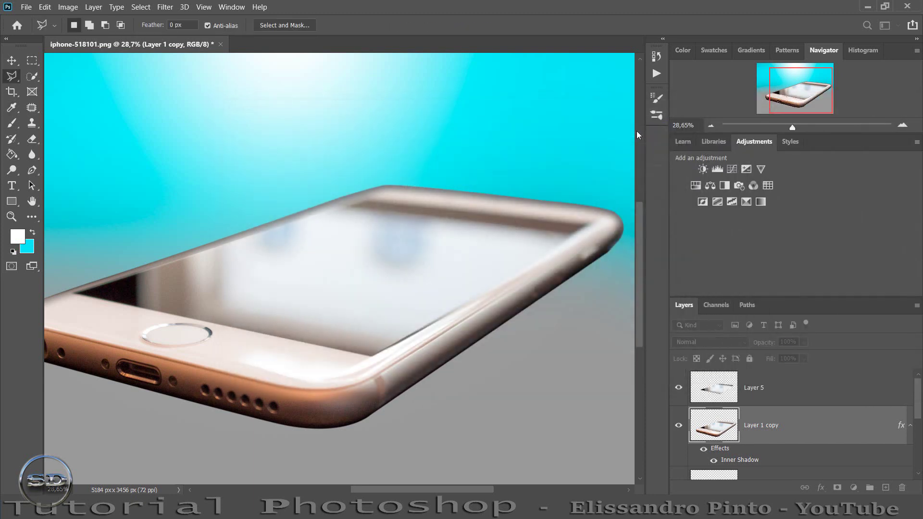
right_click(725, 462)
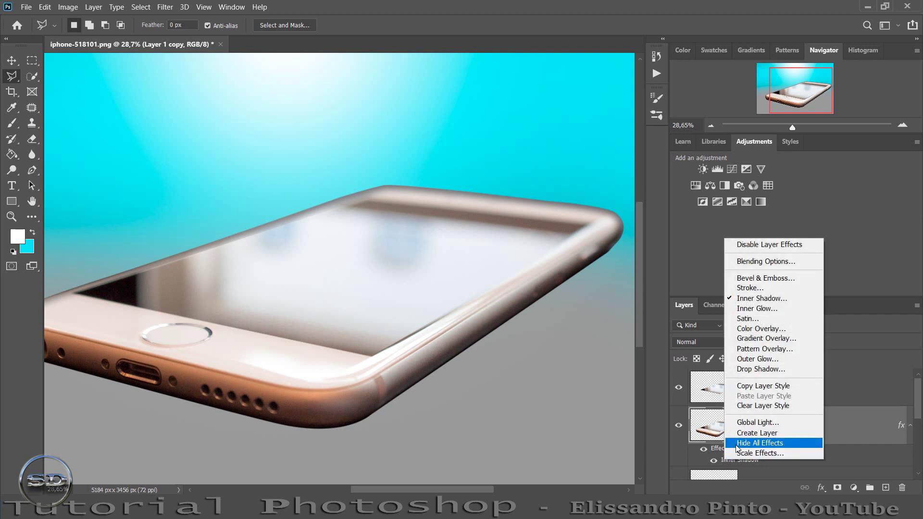
click(742, 432)
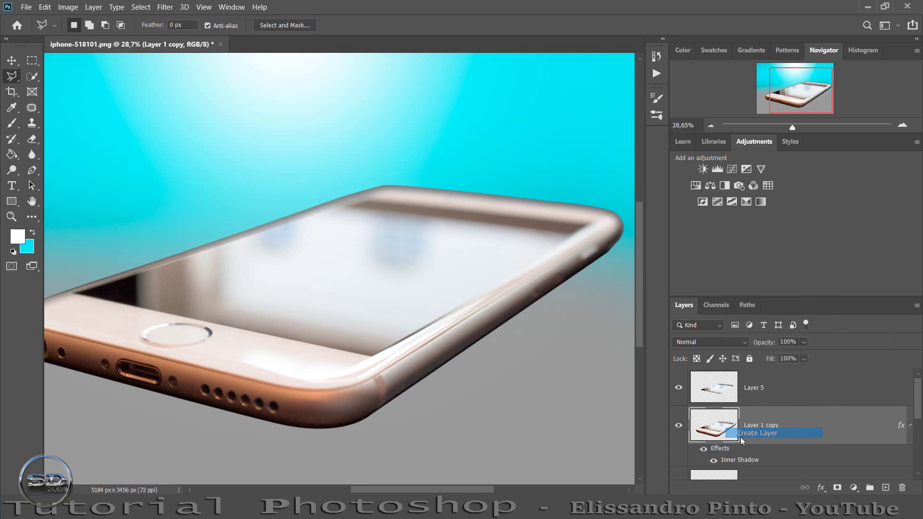
click(741, 437)
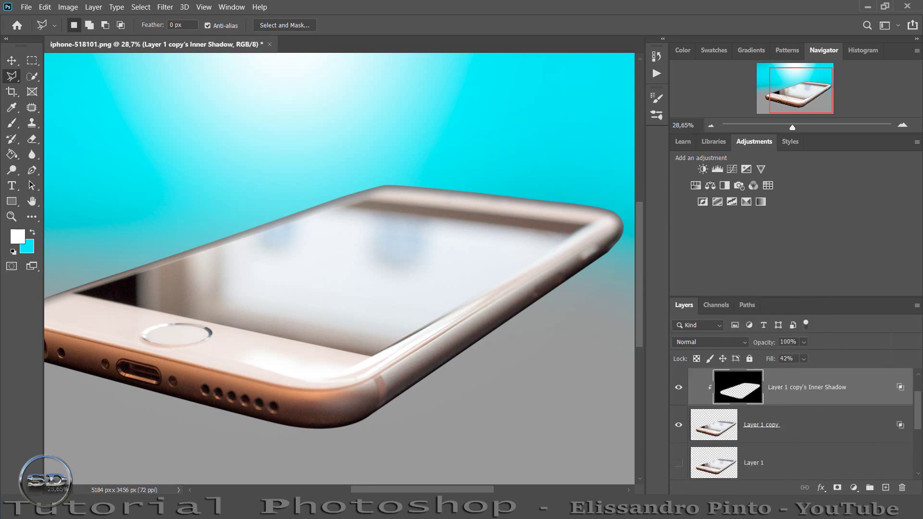
click(837, 488)
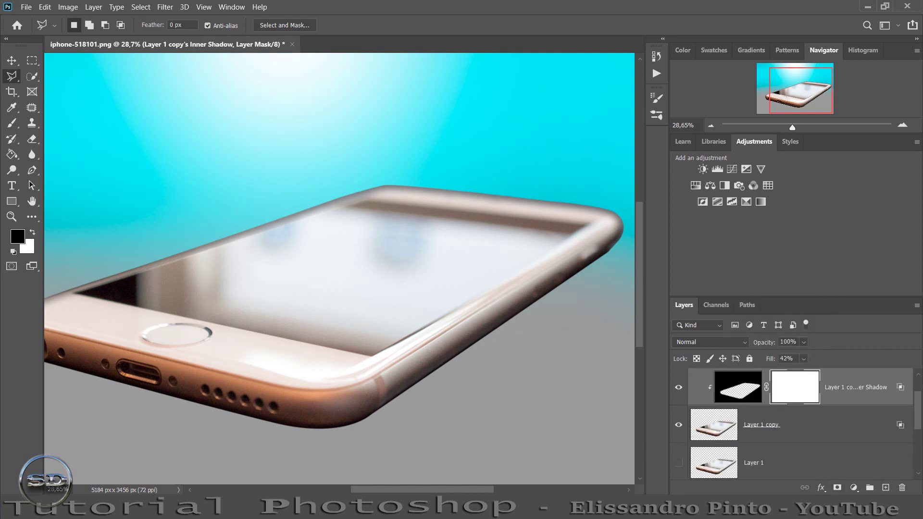
drag(454, 487, 412, 487)
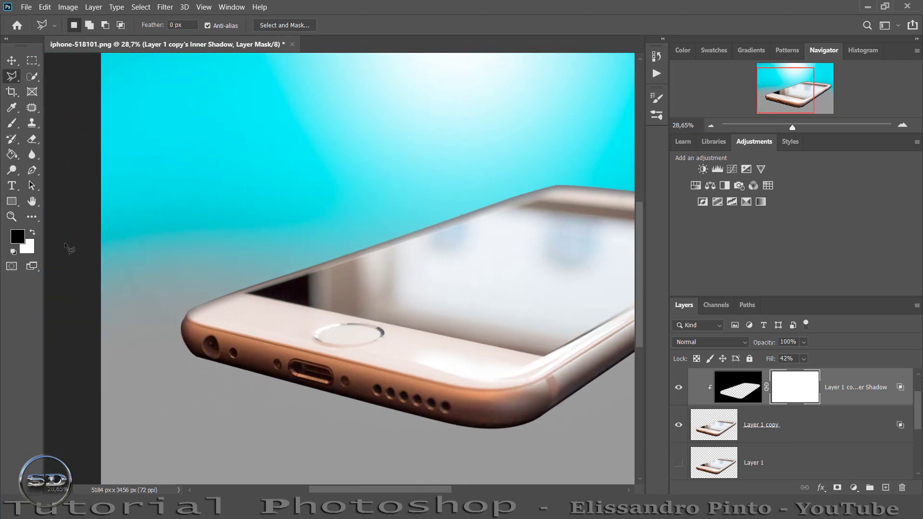
- Paint black with a 581 px soft brush to hide the shadow along the phone's top edge
click(33, 230)
click(11, 123)
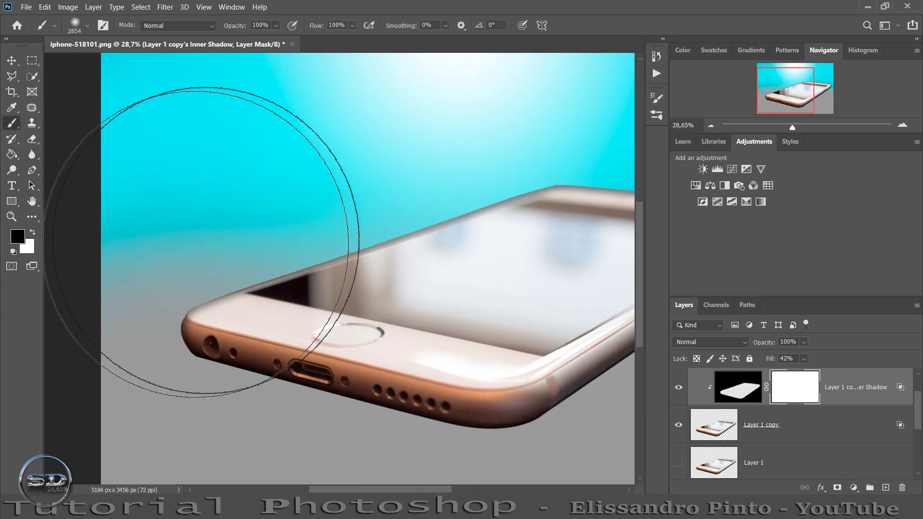
drag(202, 242, 13, 296)
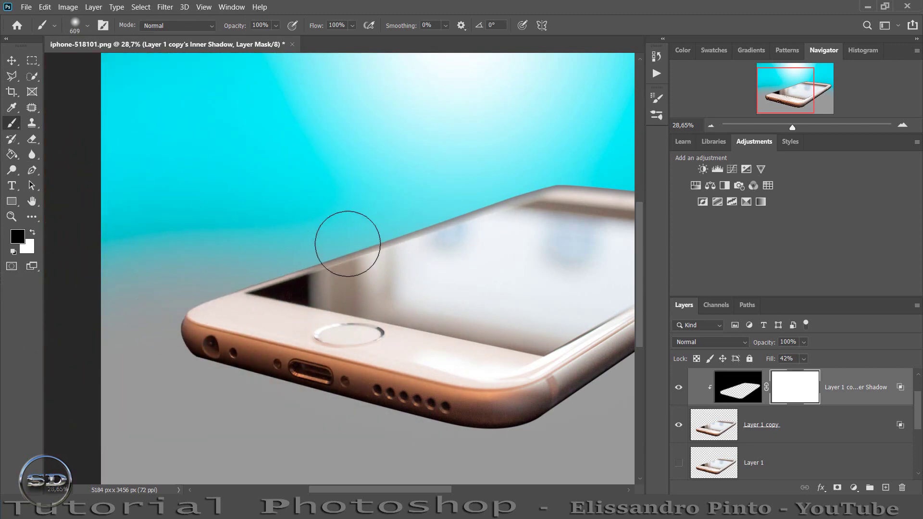
drag(347, 243, 624, 145)
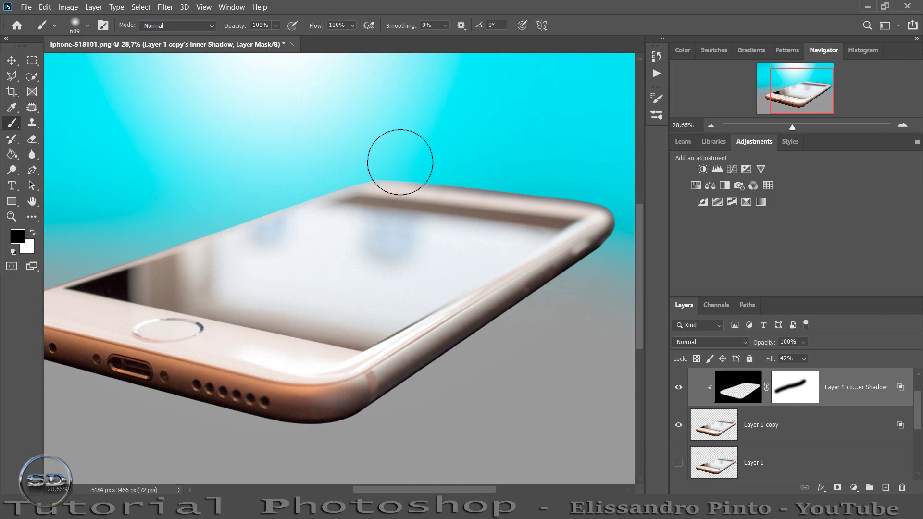
drag(400, 162, 618, 190)
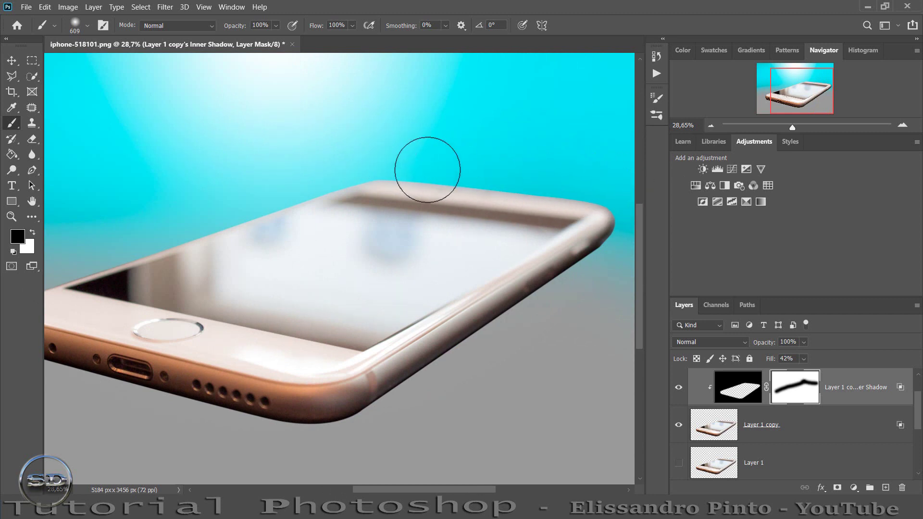
drag(803, 100, 790, 98)
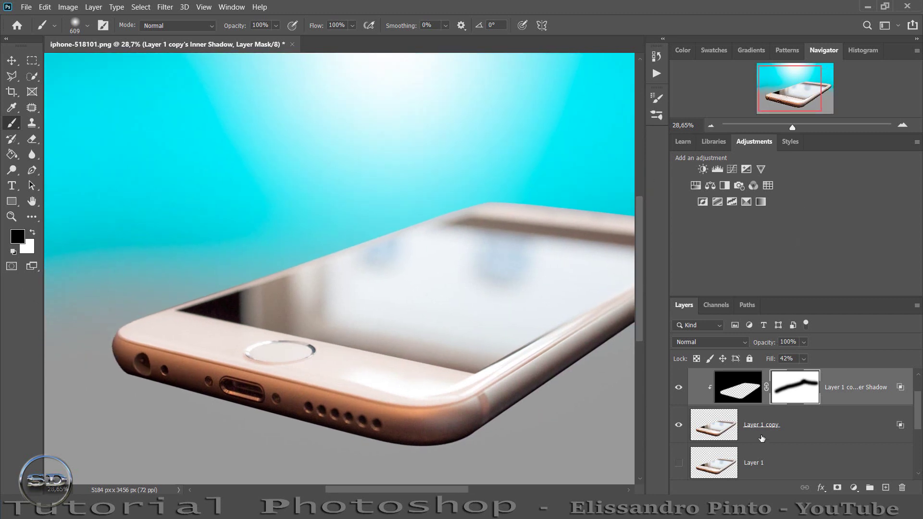
click(766, 432)
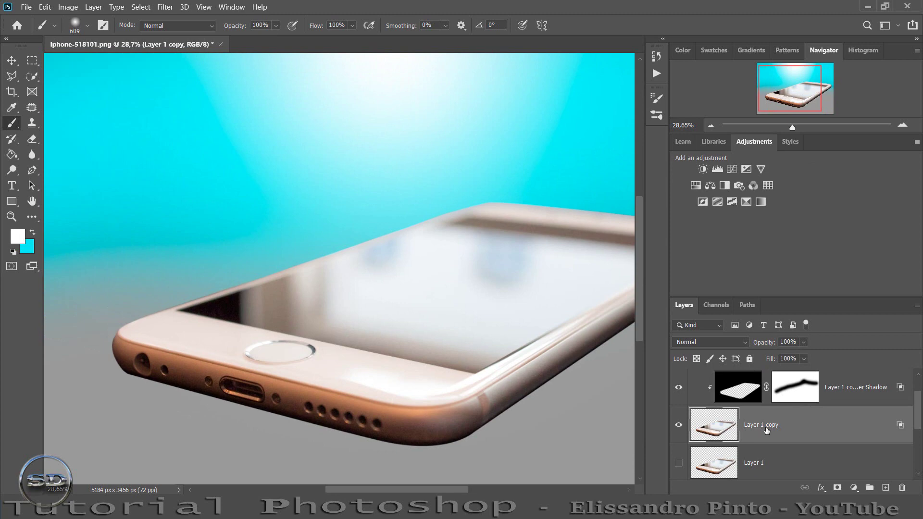
- Give Layer 1 copy a Multiply drop shadow: 93% opacity, 90° angle, 79 px distance, 90 px size
double_click(825, 428)
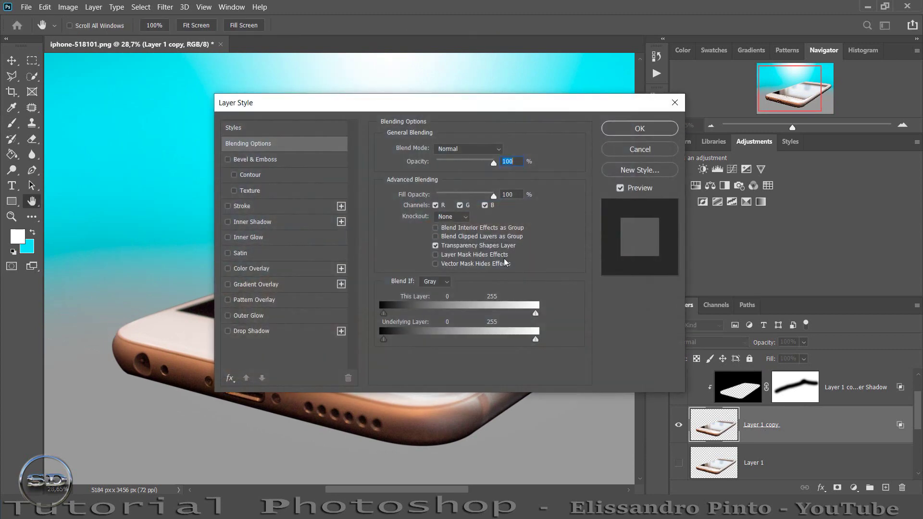
drag(409, 110, 775, 157)
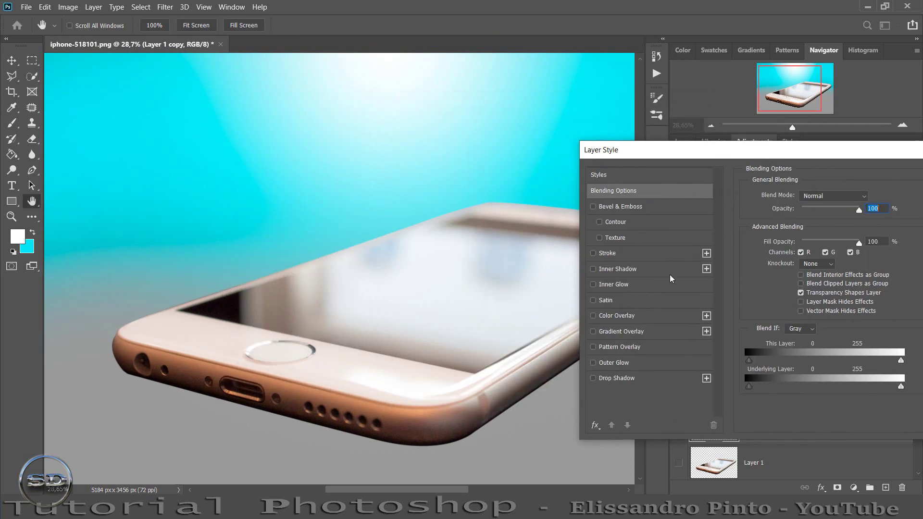
click(594, 379)
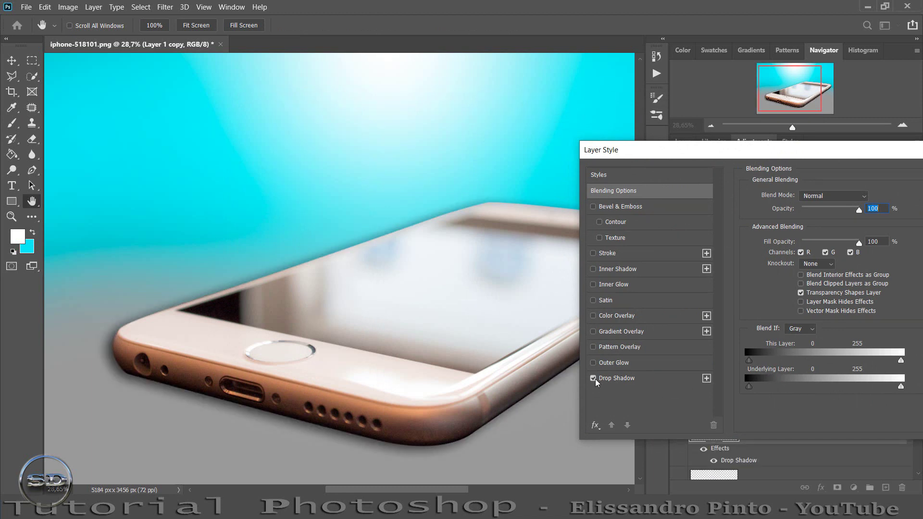
click(605, 380)
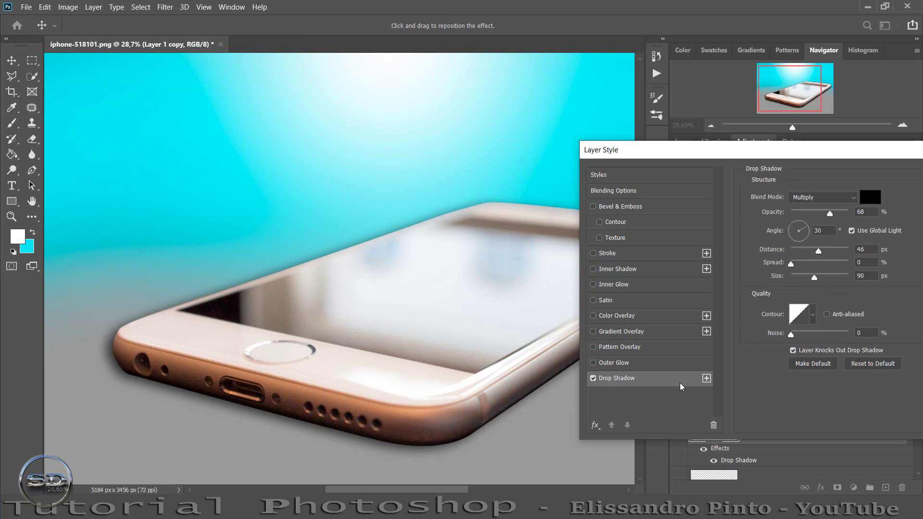
click(851, 231)
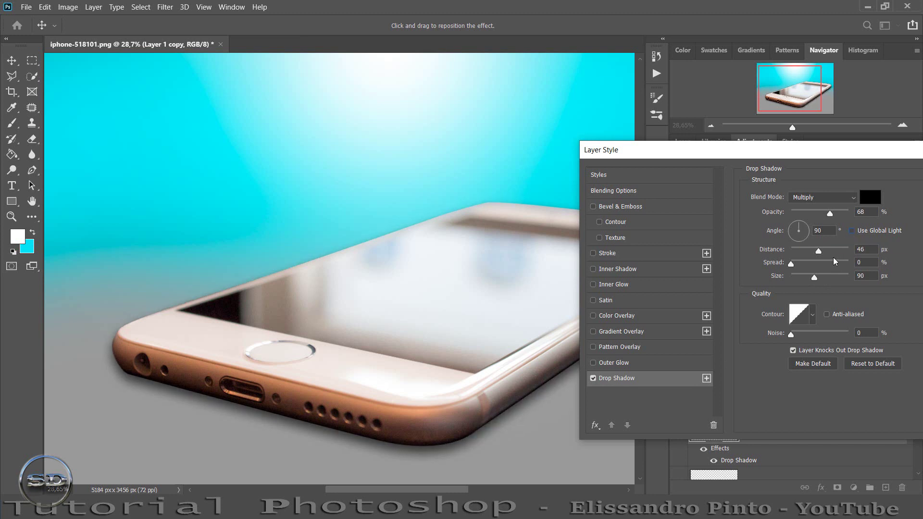
drag(819, 249, 829, 250)
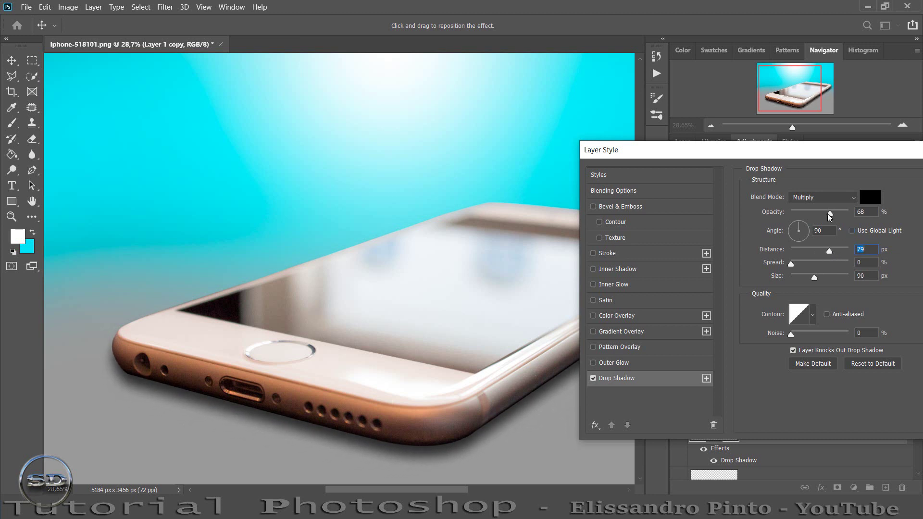
drag(830, 213, 846, 221)
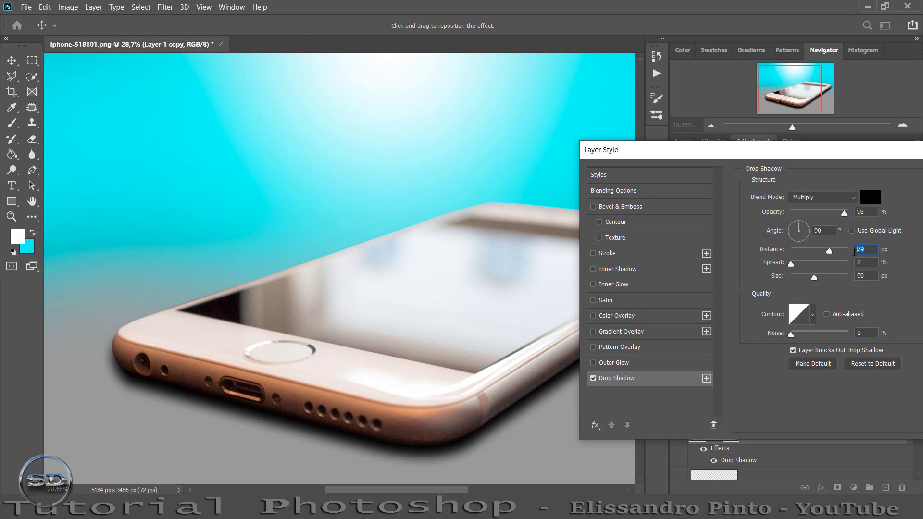
click(861, 276)
click(827, 229)
drag(772, 149, 593, 150)
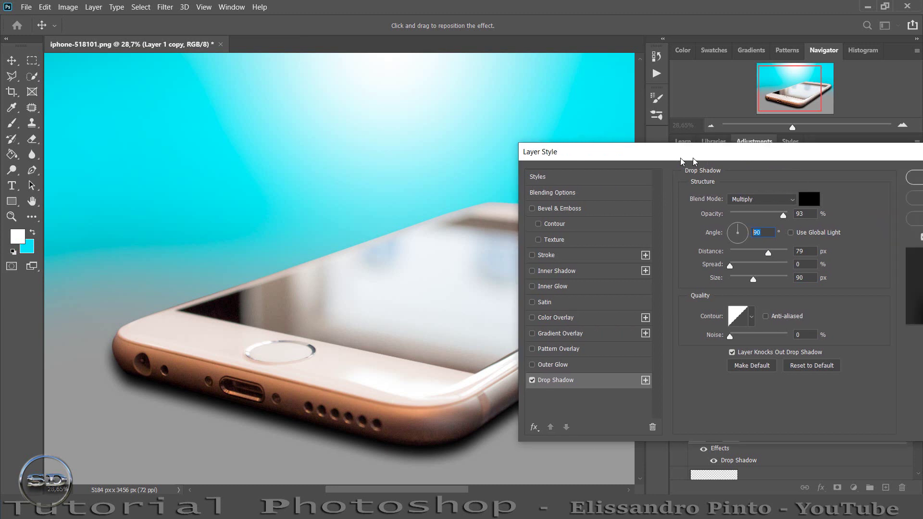
click(801, 181)
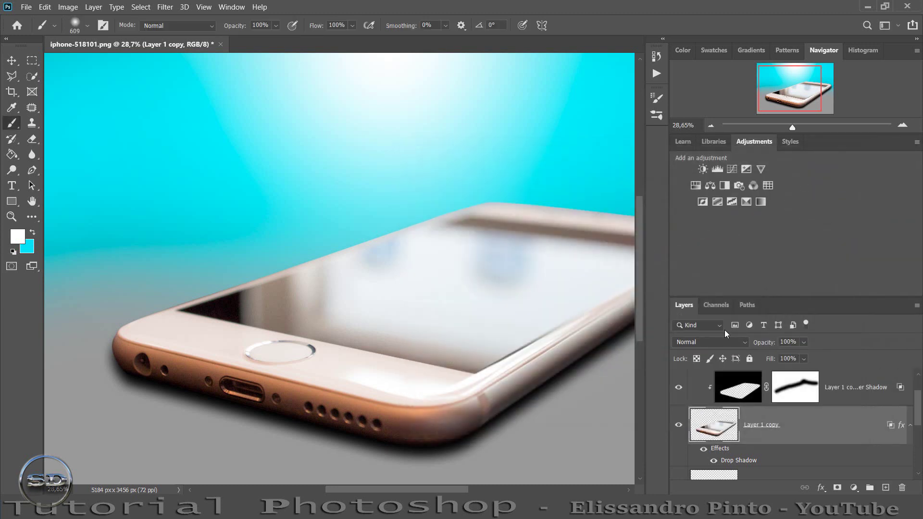
- Separate the phone's drop shadow effect onto its own layer
right_click(730, 462)
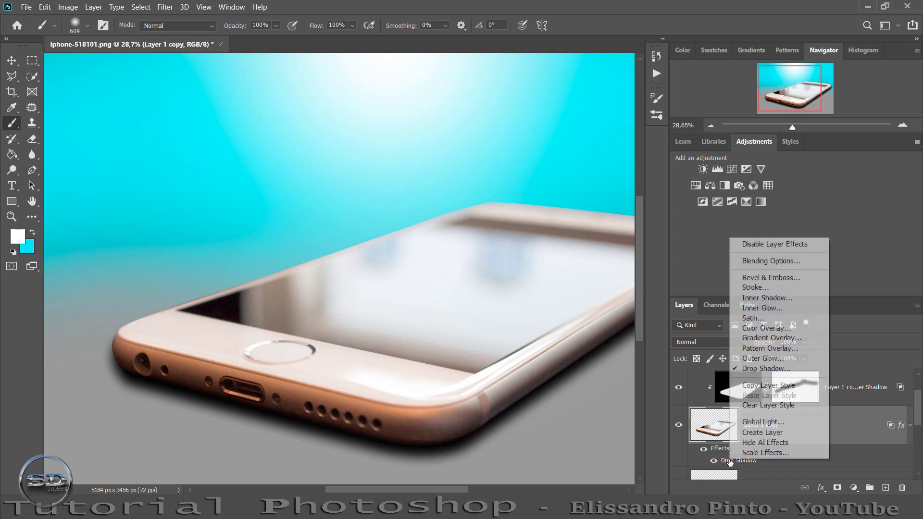
click(762, 432)
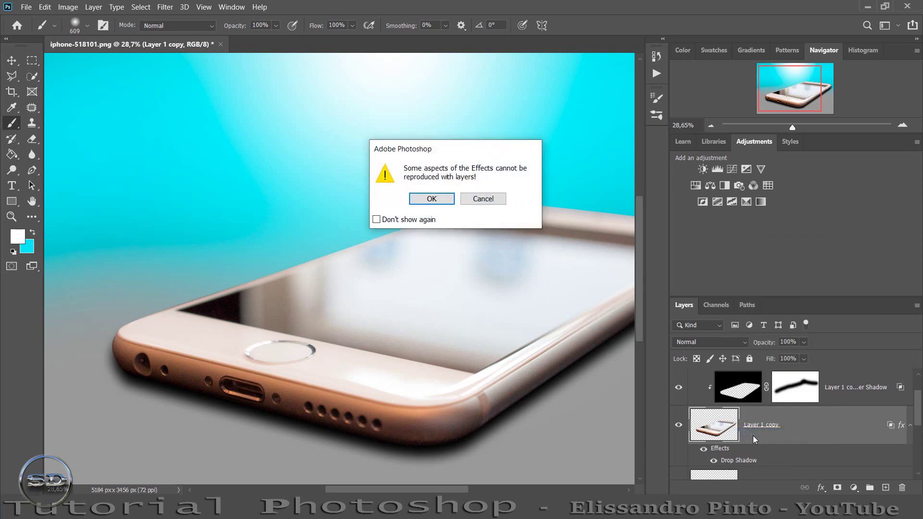
click(438, 199)
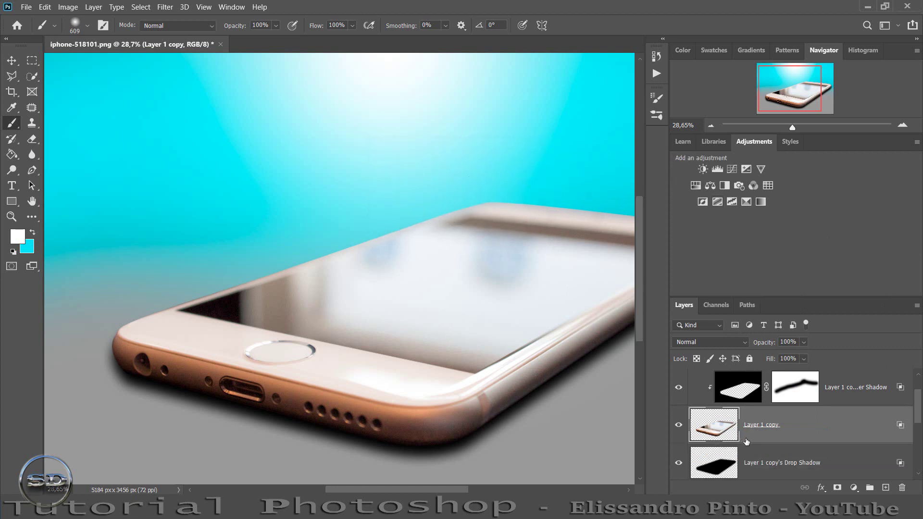
click(679, 463)
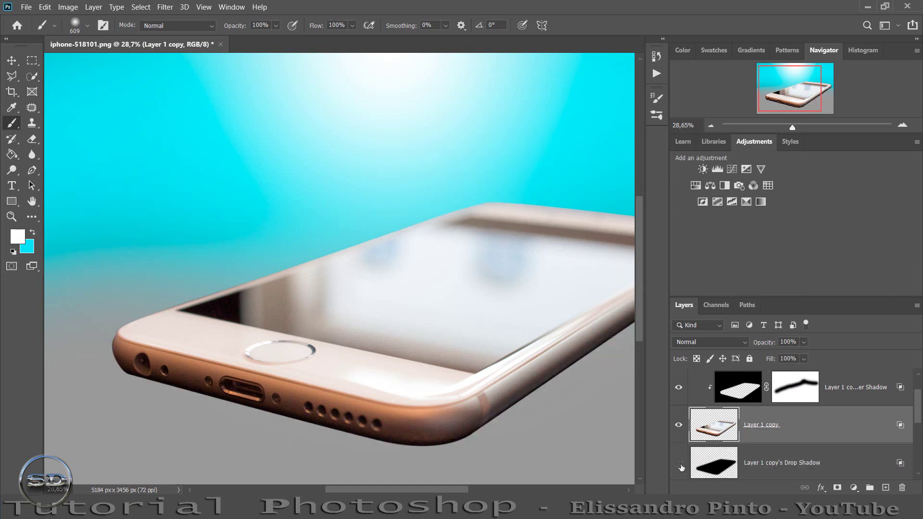
- Mask the shadow layer and paint black to hide the shadow under the phone
click(706, 466)
click(837, 487)
key(d)
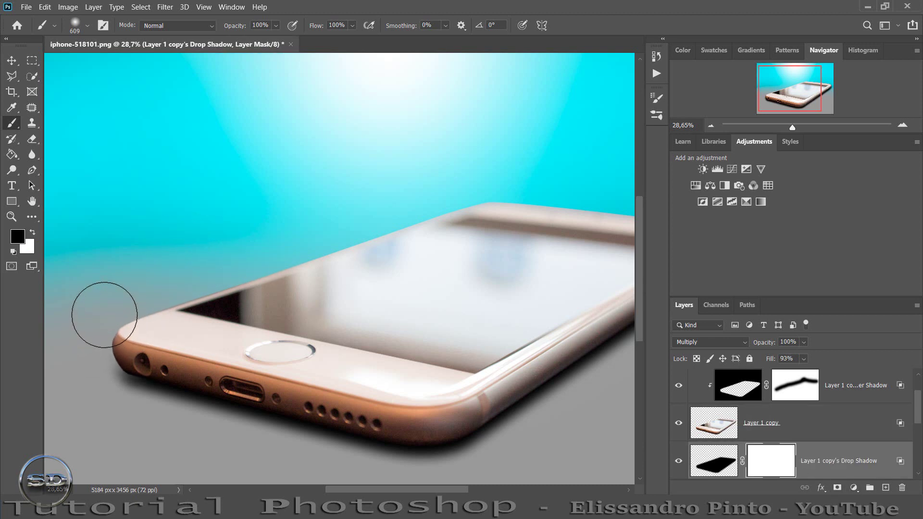
drag(104, 315, 426, 212)
drag(785, 94, 797, 97)
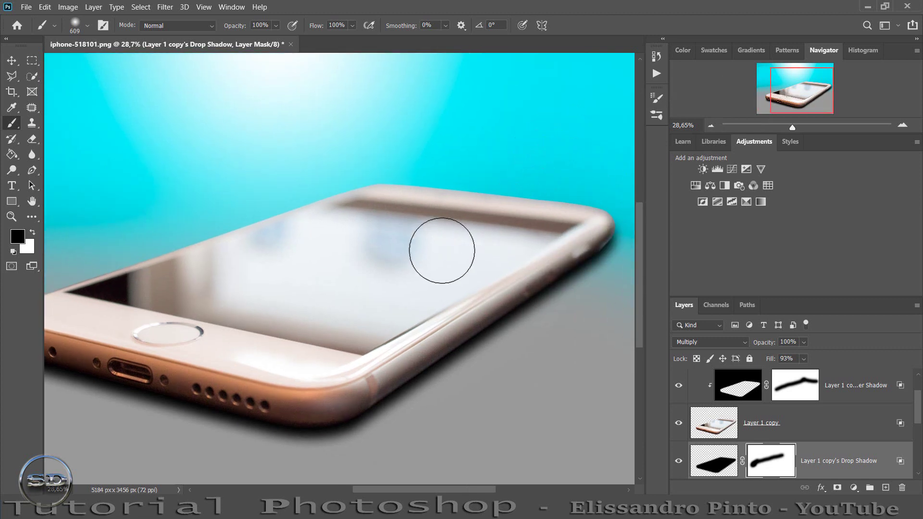
drag(373, 299, 484, 151)
mouse_move(798, 100)
mouse_down()
mouse_move(783, 99)
mouse_move(802, 128)
mouse_up()
drag(790, 96, 775, 104)
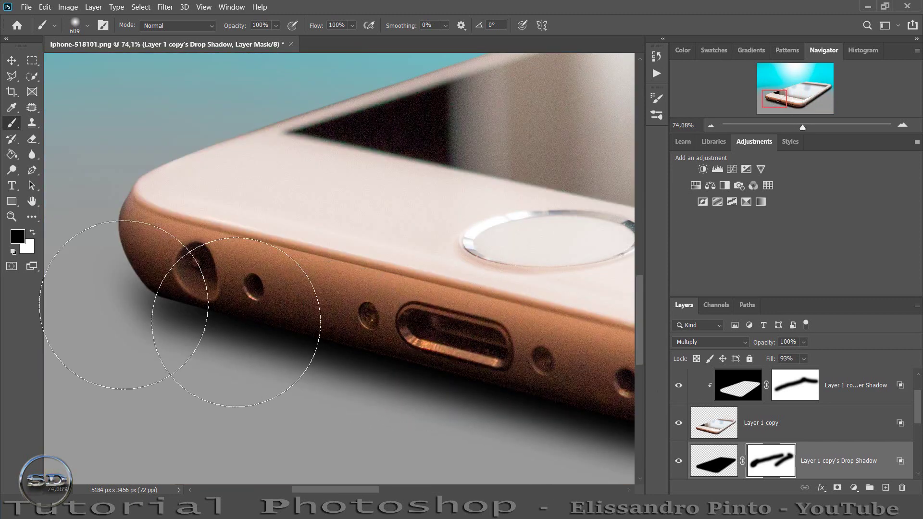
- Paint white with a size-259 soft brush to restore shadow near the phone's corner
click(33, 232)
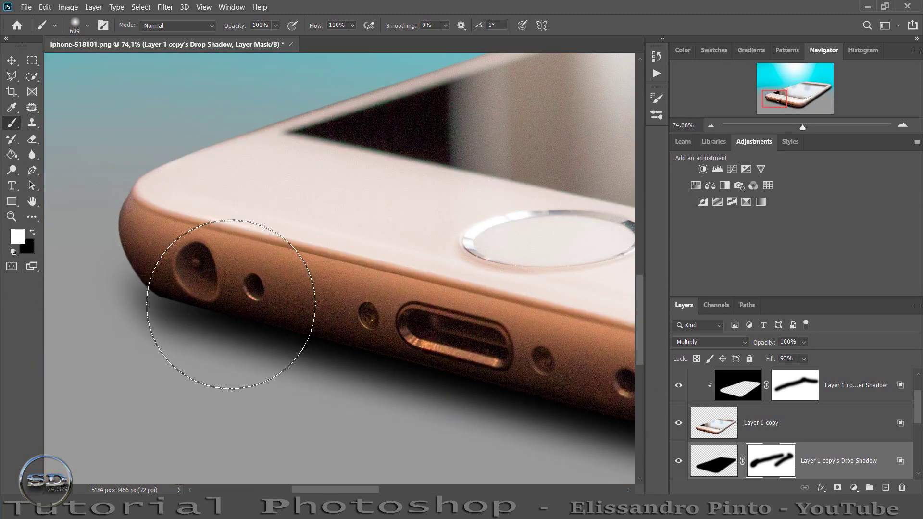
drag(179, 305, 144, 305)
click(179, 305)
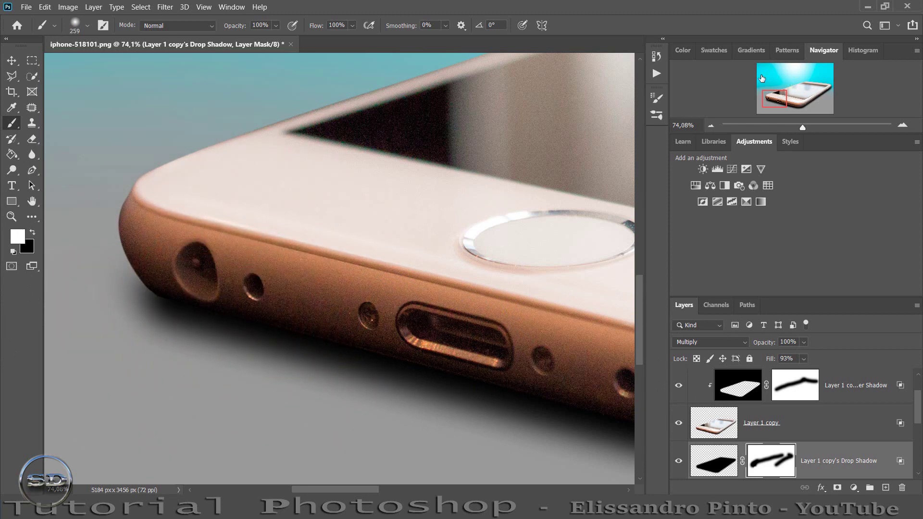
mouse_move(803, 127)
mouse_down()
mouse_move(792, 127)
mouse_move(801, 128)
mouse_up()
drag(797, 96, 782, 87)
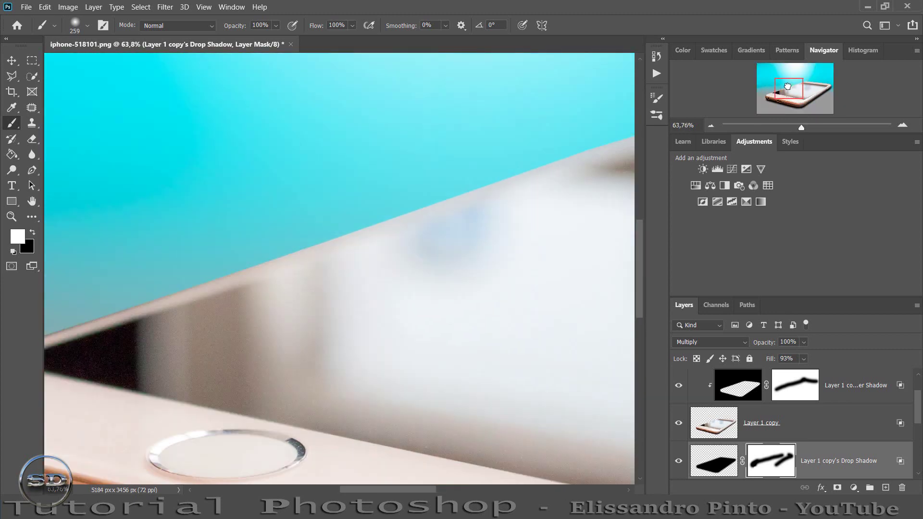
click(703, 424)
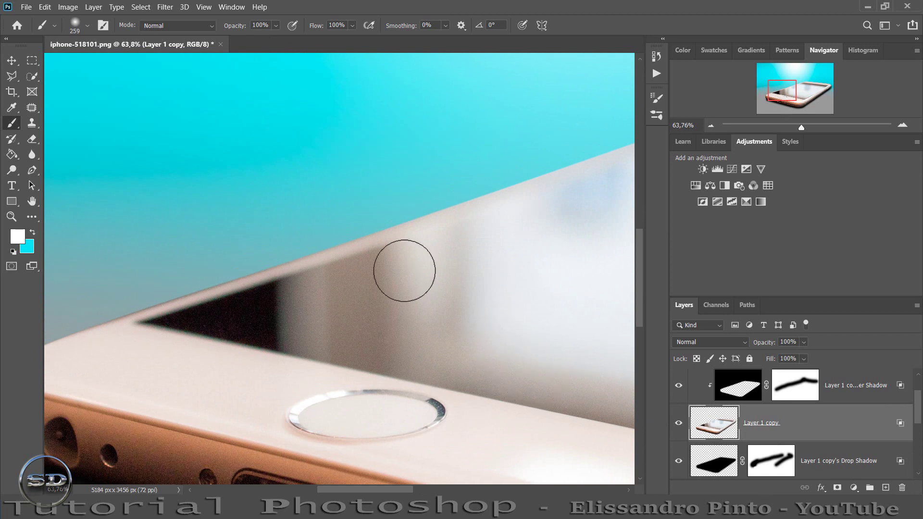
- Copy an elliptical selection of the home-button ring onto a new Layer 5
click(31, 61)
right_click(31, 61)
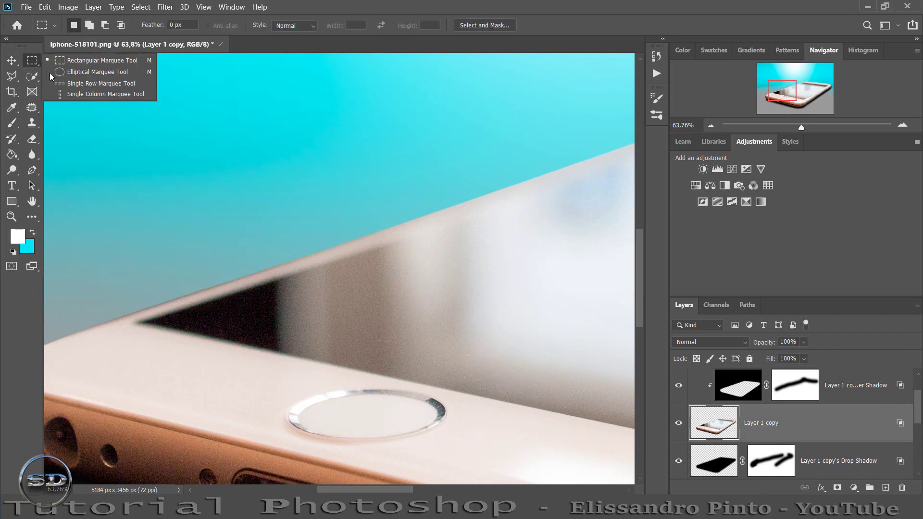
click(51, 73)
drag(292, 399, 431, 454)
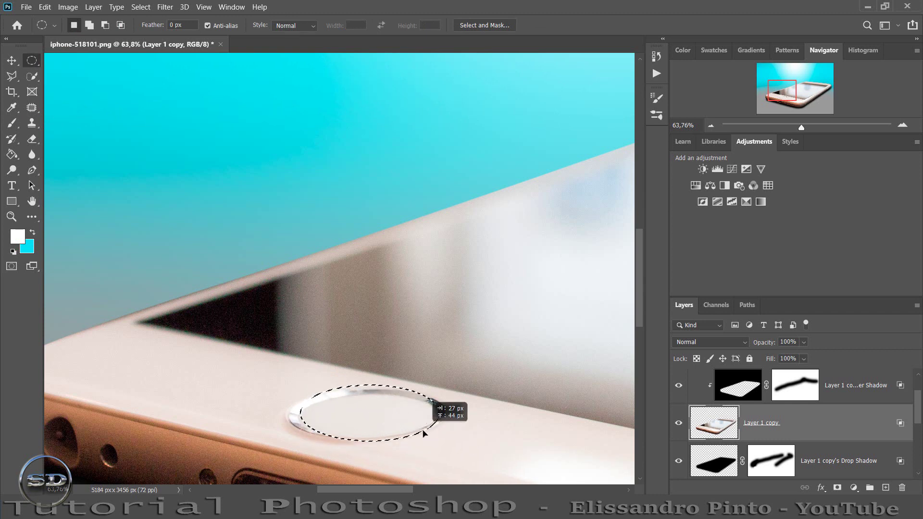
drag(414, 444, 418, 433)
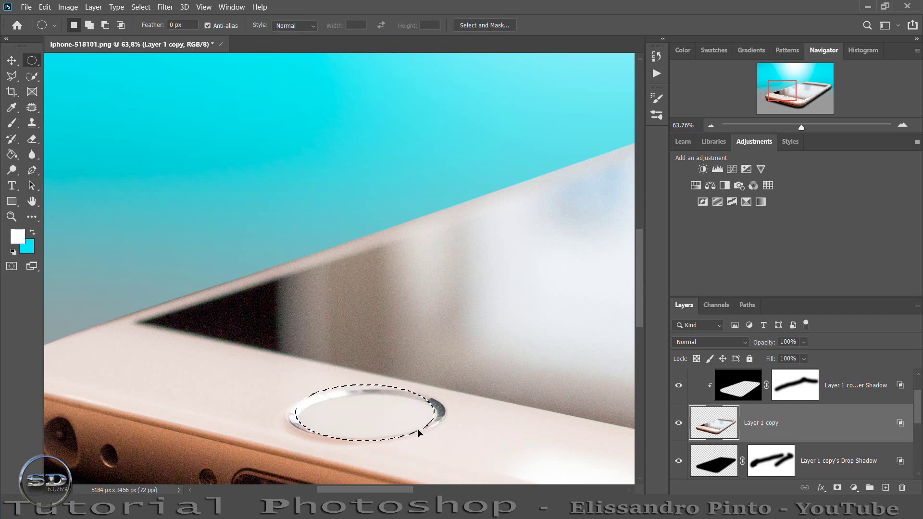
key(ctrl+j)
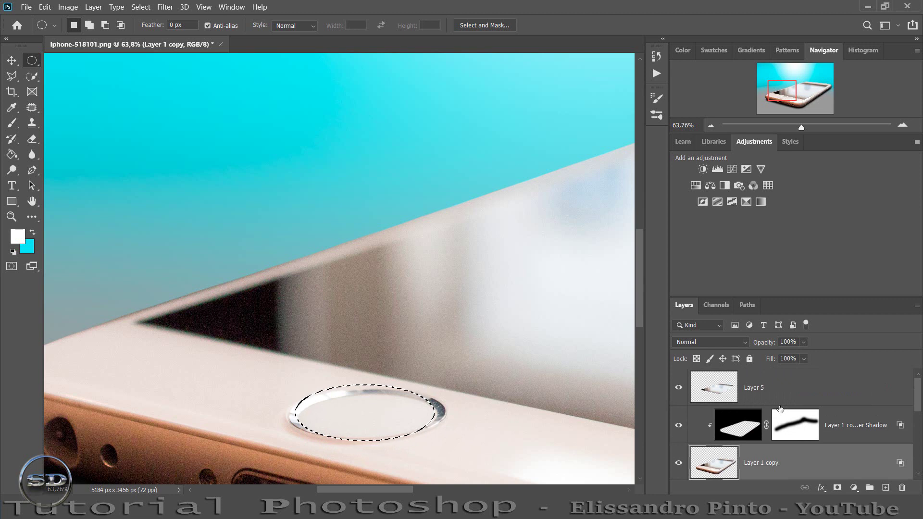
click(761, 398)
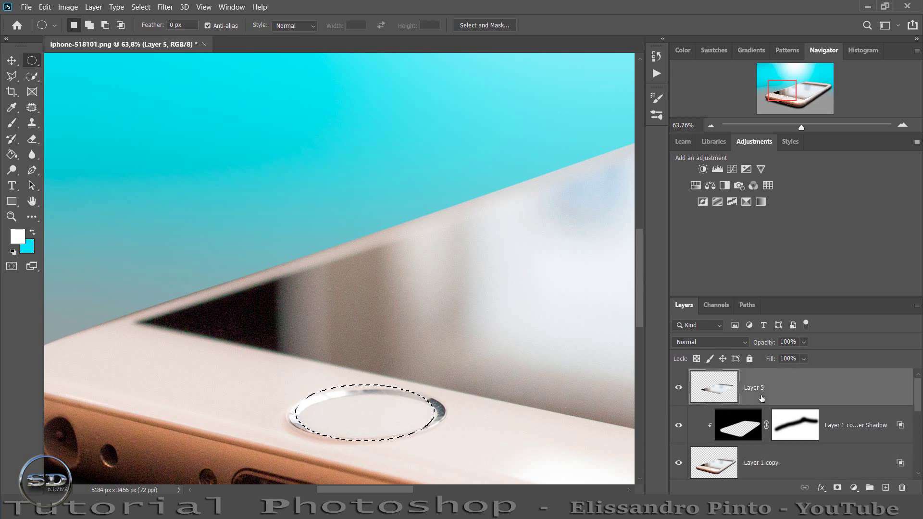
- Fill the ellipse with cyan on a new empty Layer 6, then deselect
click(886, 488)
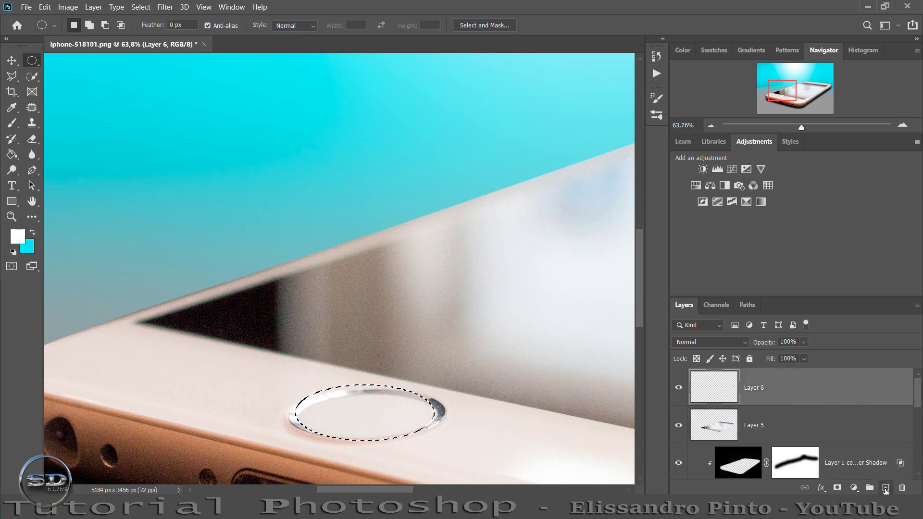
click(32, 234)
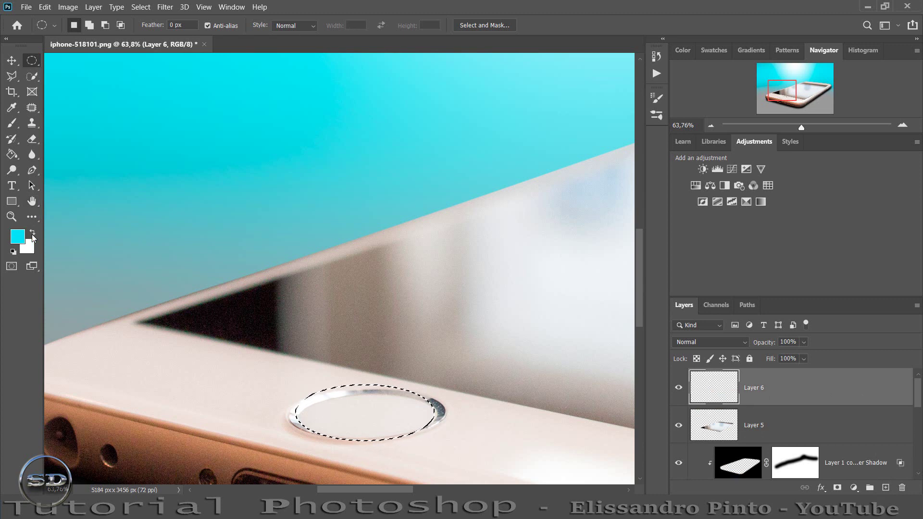
click(12, 154)
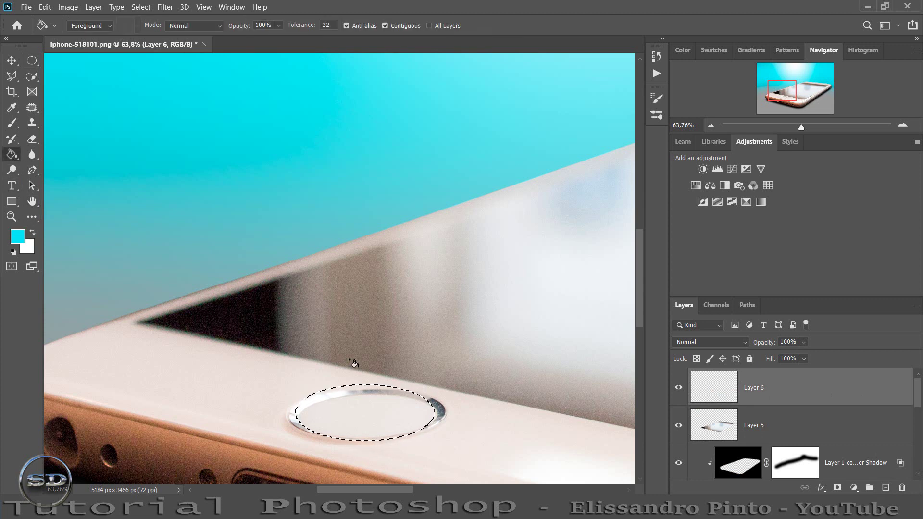
click(354, 407)
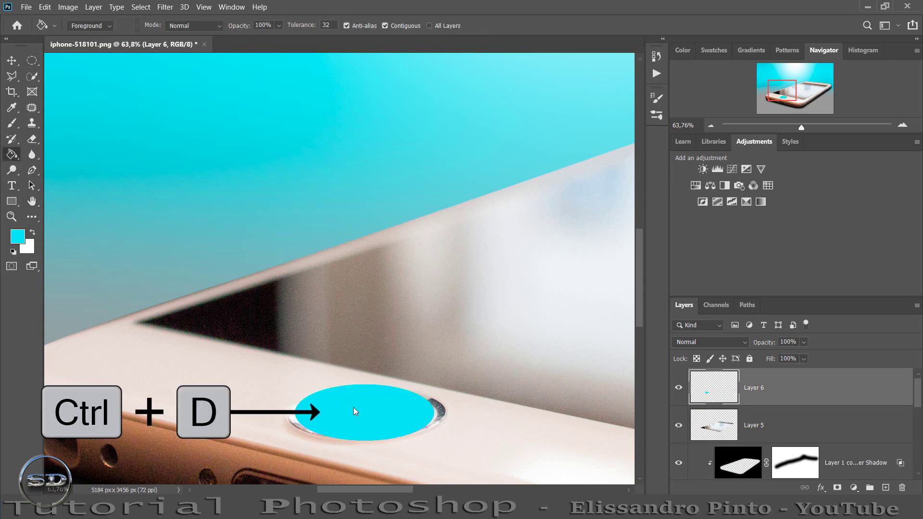
key(ctrl+d)
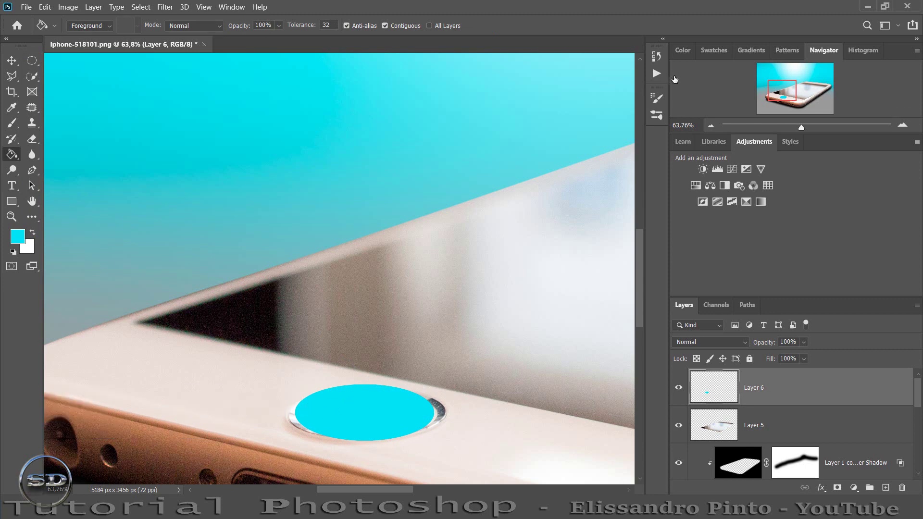
drag(806, 128, 810, 127)
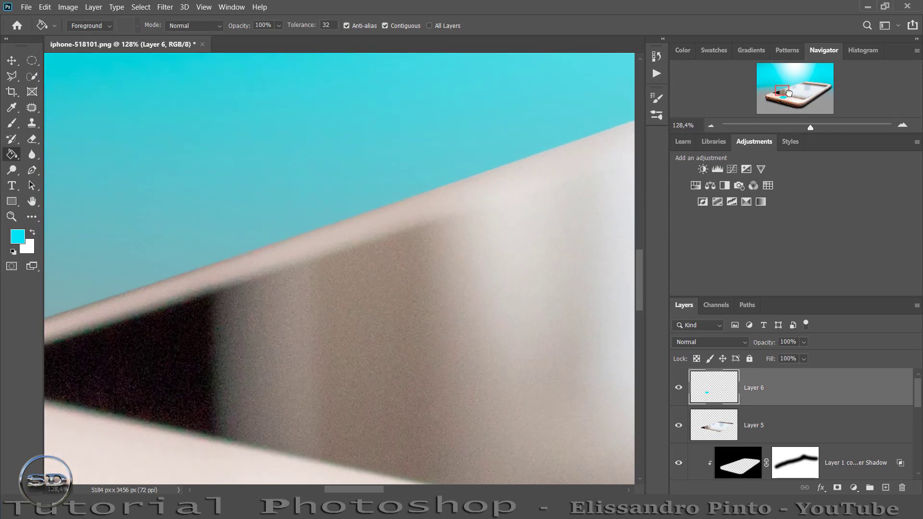
drag(789, 93, 792, 98)
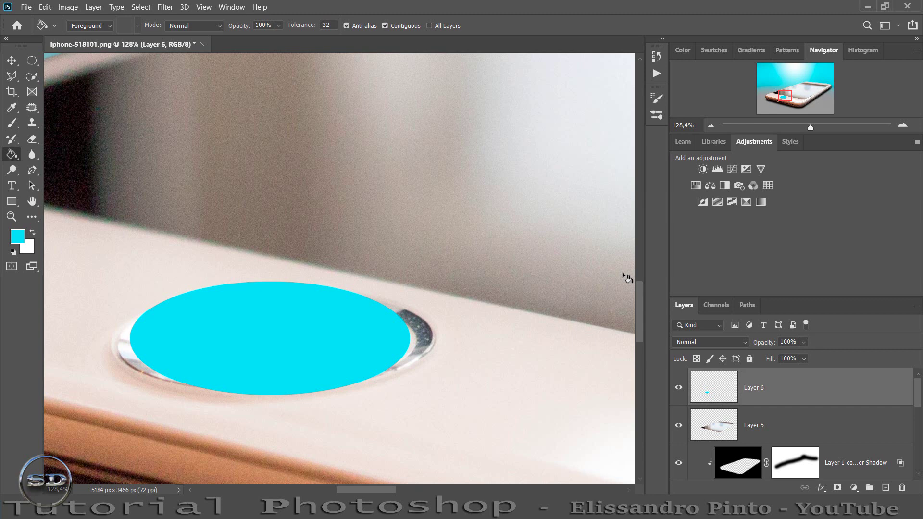
click(39, 10)
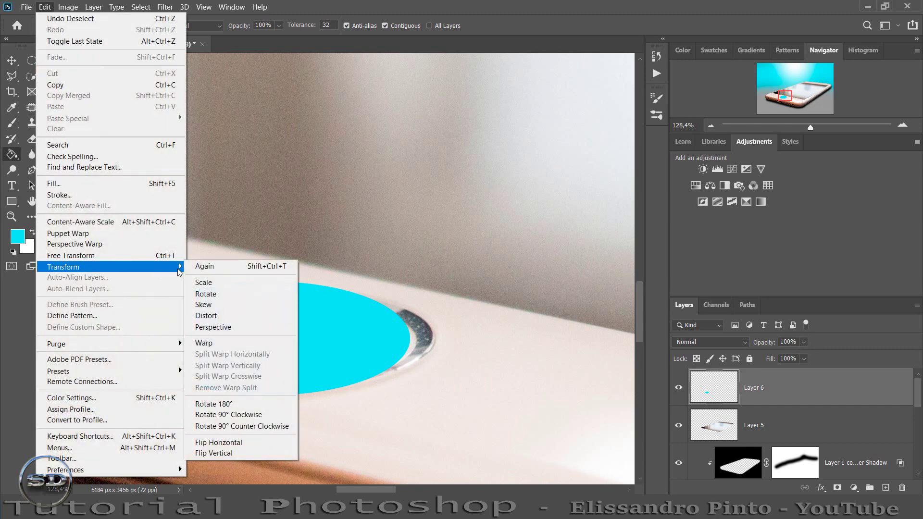
mouse_move(108, 267)
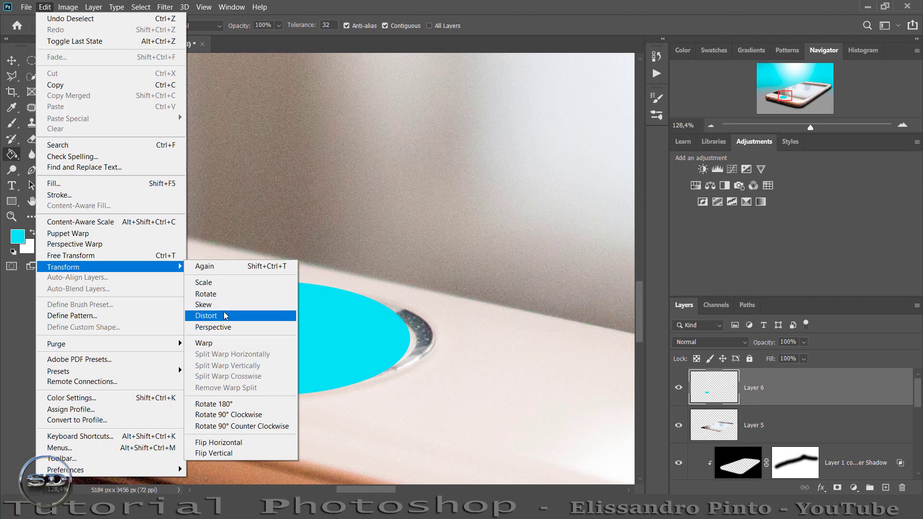
- Warp the cyan ellipse at 14% opacity, bending its top and left edges onto the lens
click(215, 342)
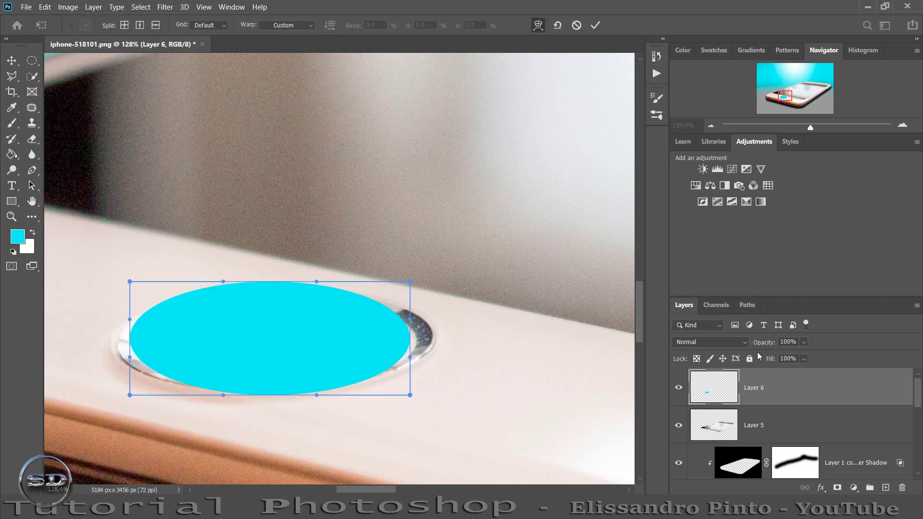
drag(764, 347, 278, 310)
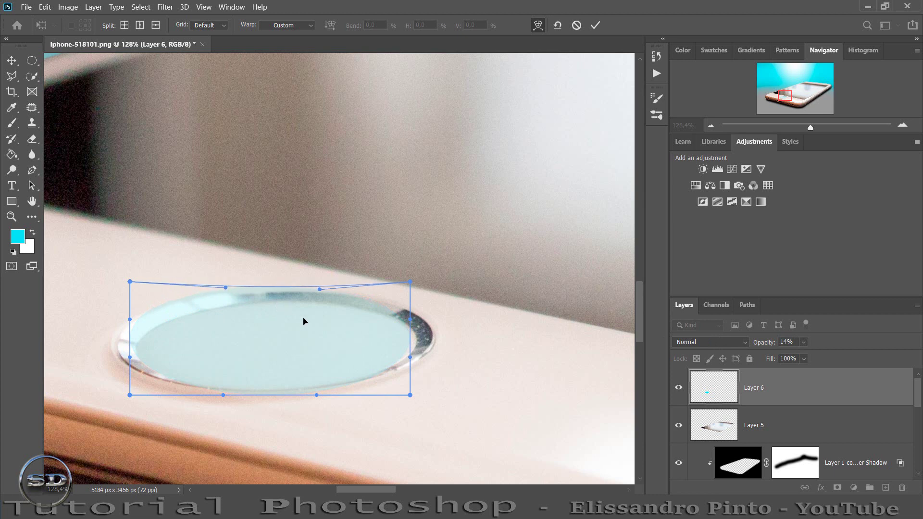
drag(367, 346, 377, 348)
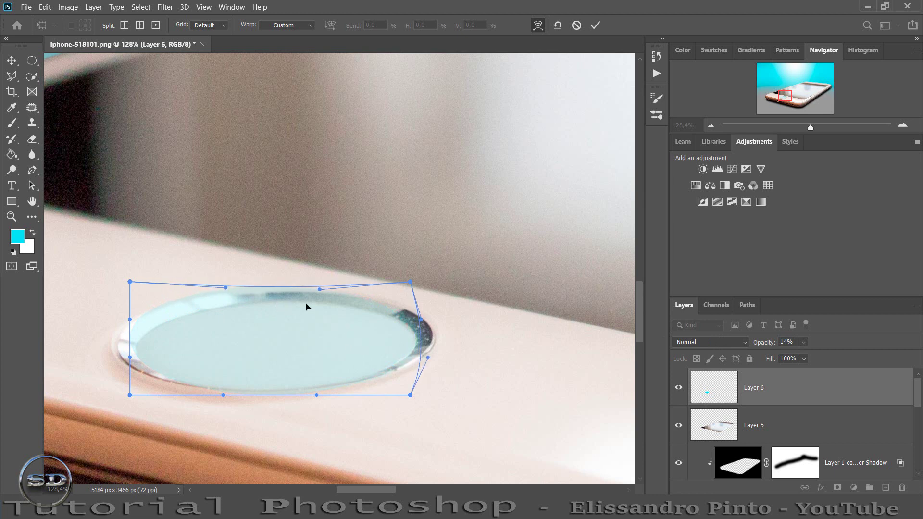
drag(305, 307, 304, 315)
drag(137, 303, 147, 324)
drag(202, 310, 202, 314)
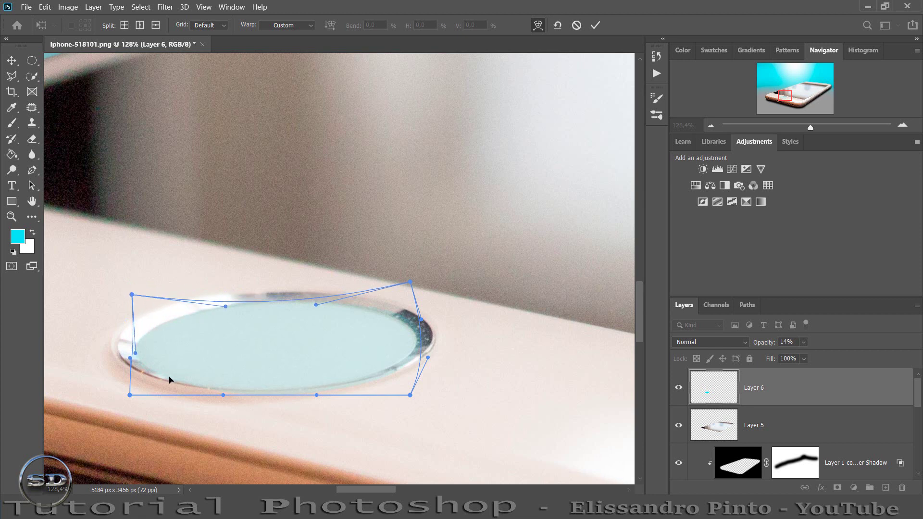
- Fit the ellipse's bottom and right edges to the rim, set opacity 57%, and commit
drag(171, 387, 170, 381)
drag(264, 383, 264, 380)
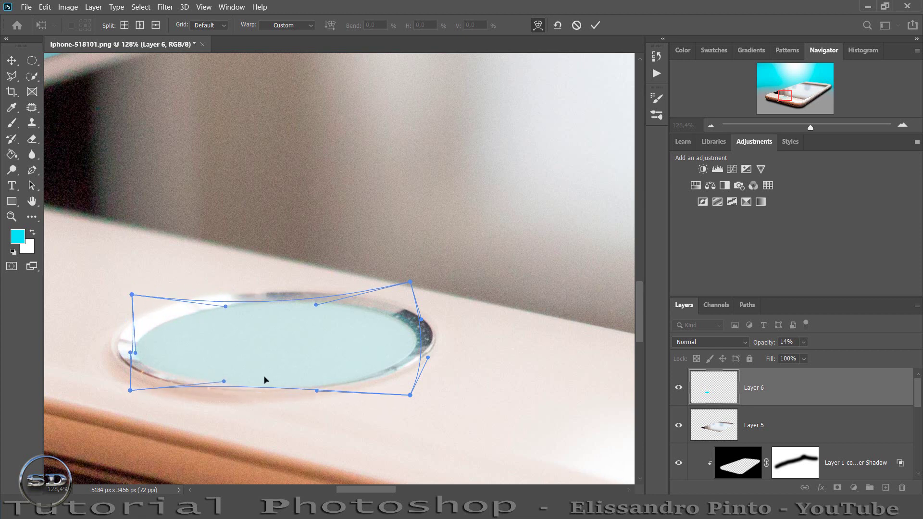
mouse_move(371, 389)
mouse_down()
mouse_move(364, 383)
mouse_move(397, 365)
mouse_up()
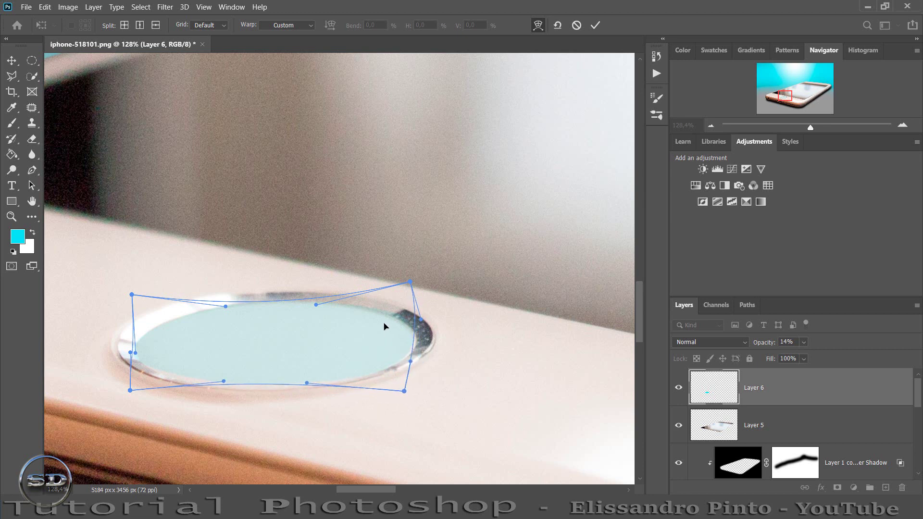
drag(772, 344, 783, 345)
drag(392, 351, 396, 345)
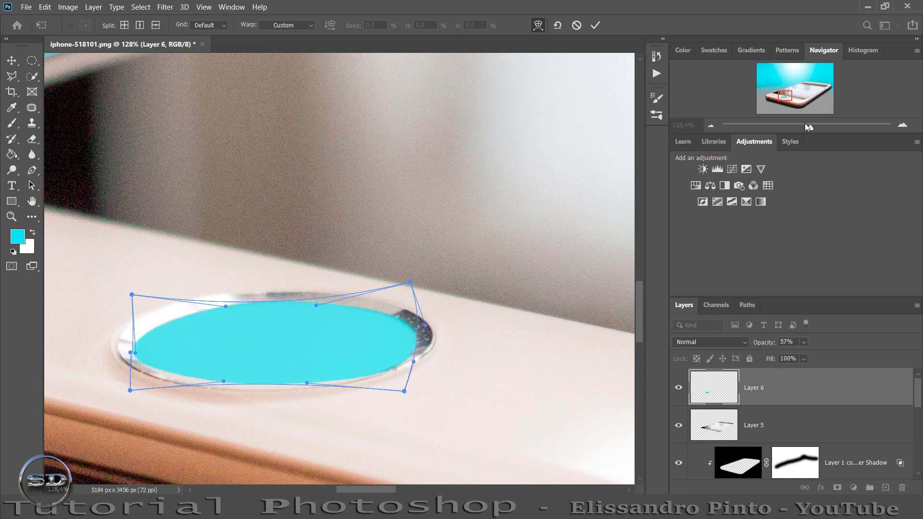
drag(784, 94, 781, 95)
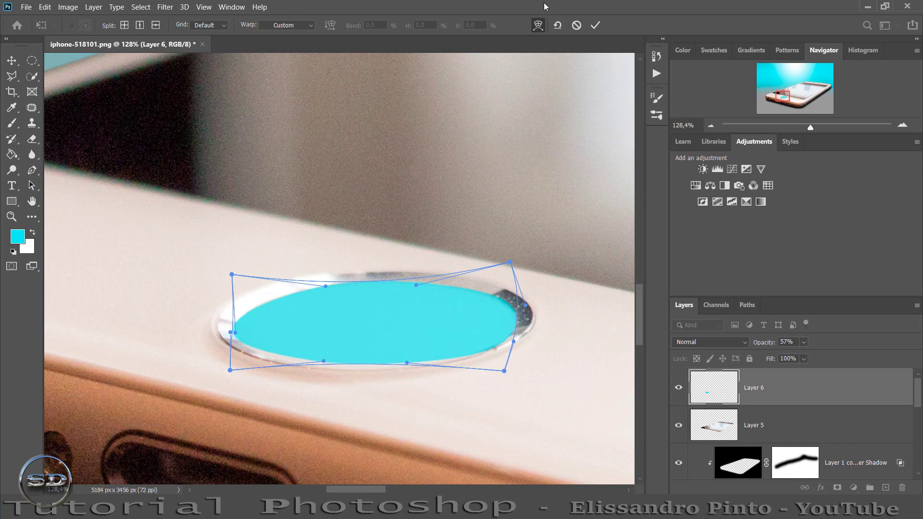
click(596, 27)
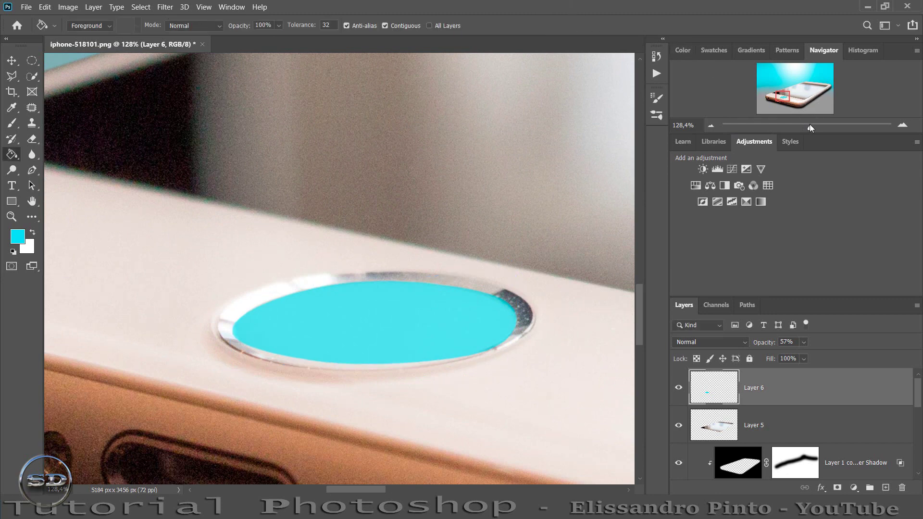
drag(809, 124, 790, 126)
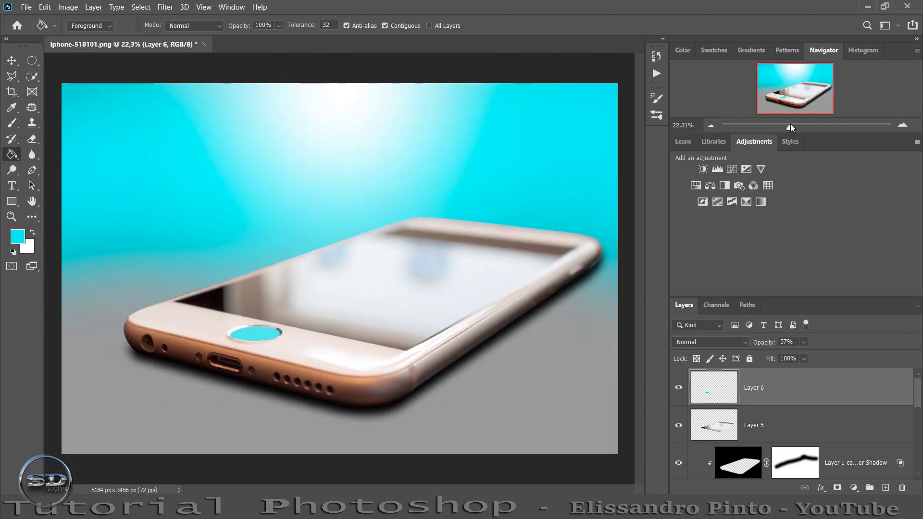
- Scale and position the landscape image above Layer 5 to cover the phone screen
click(729, 421)
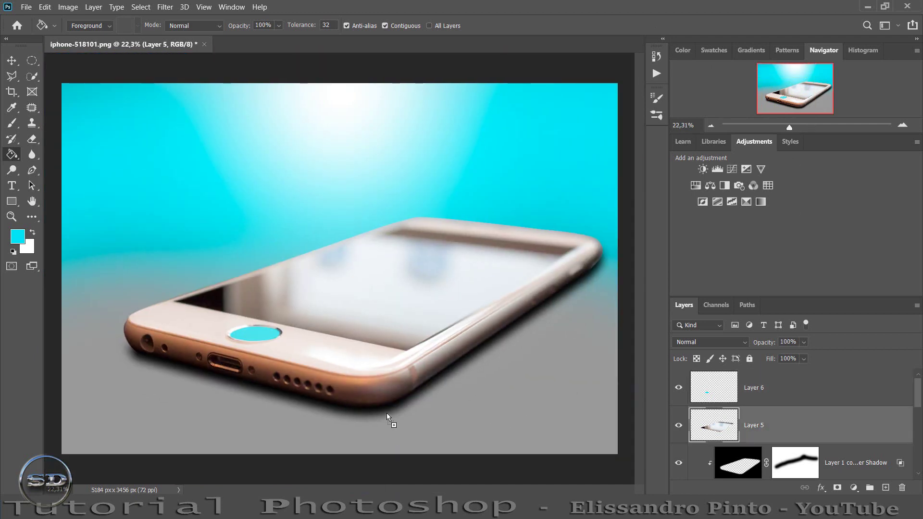
drag(443, 345, 620, 478)
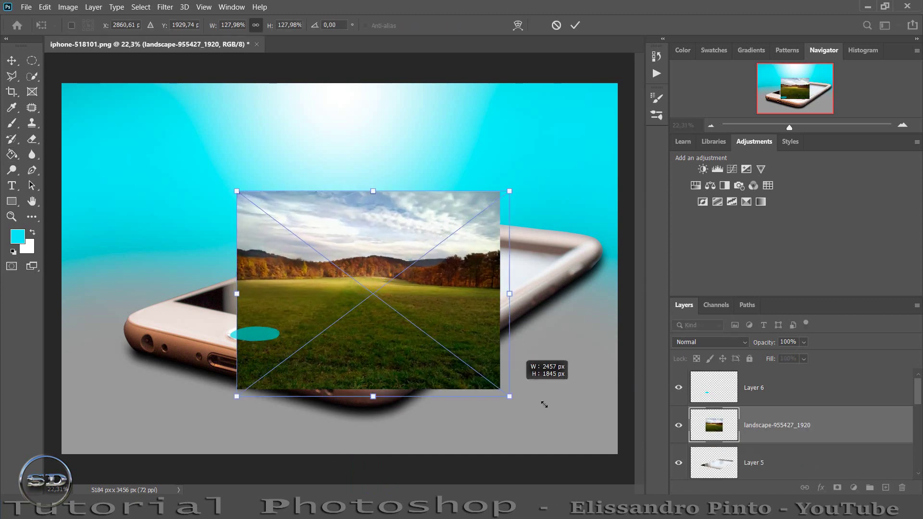
drag(534, 411, 488, 251)
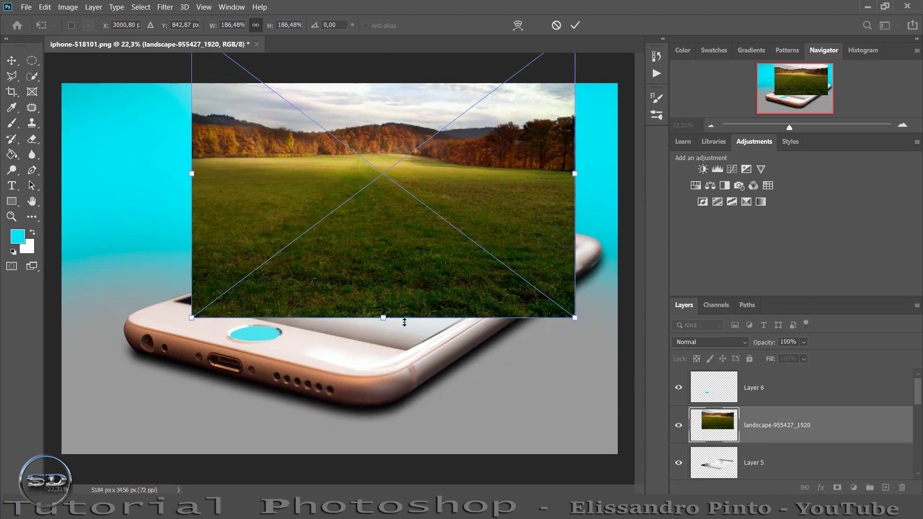
drag(383, 319, 384, 386)
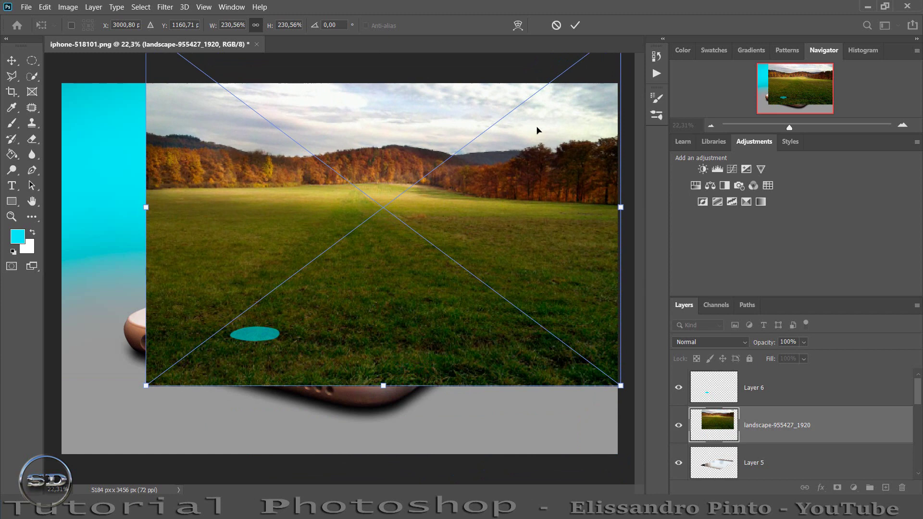
click(575, 26)
- Rasterize the landscape layer and clip it to the phone so the screen shows grass
right_click(767, 425)
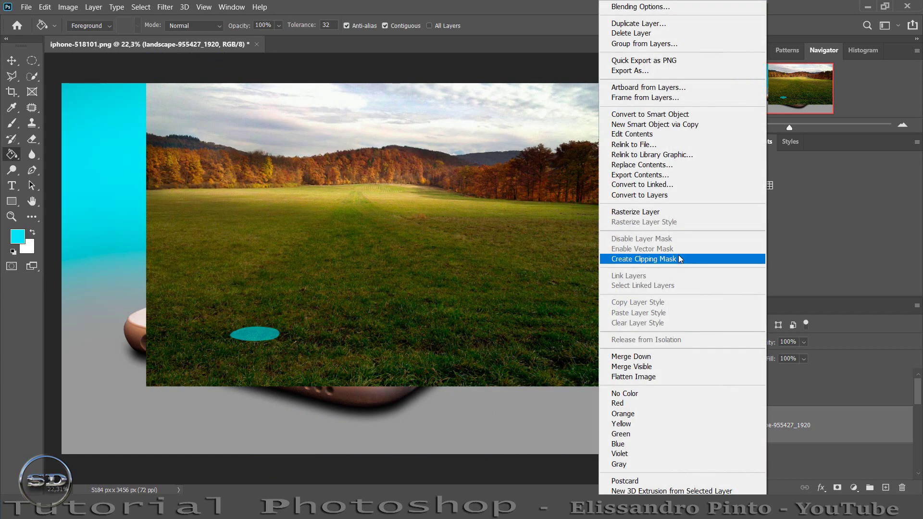
click(642, 212)
right_click(799, 428)
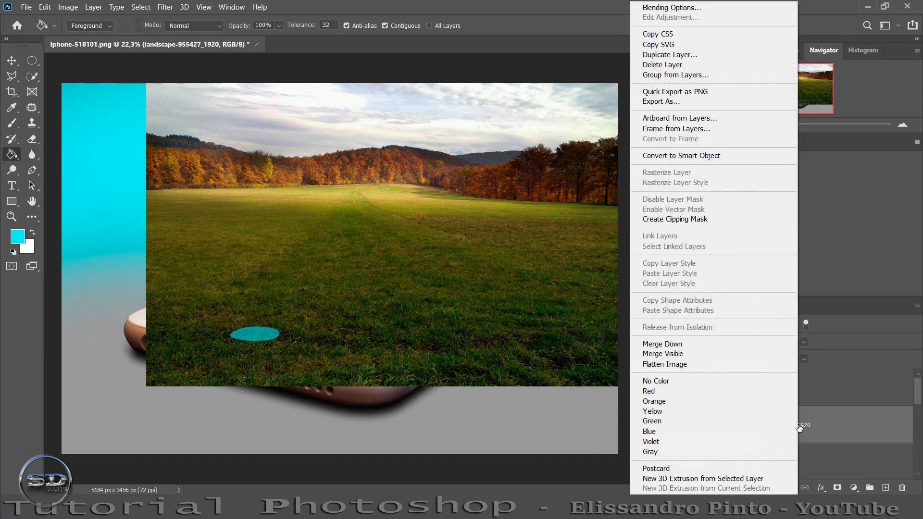
click(705, 220)
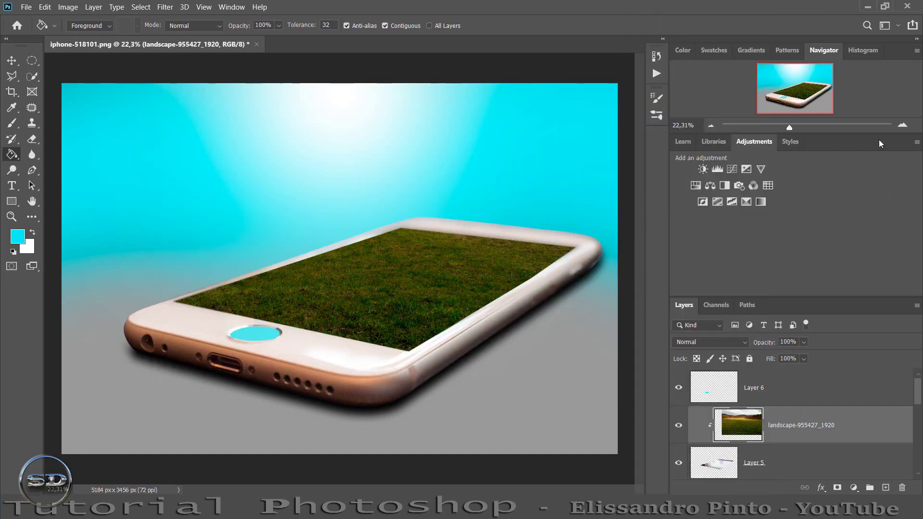
drag(794, 128, 799, 128)
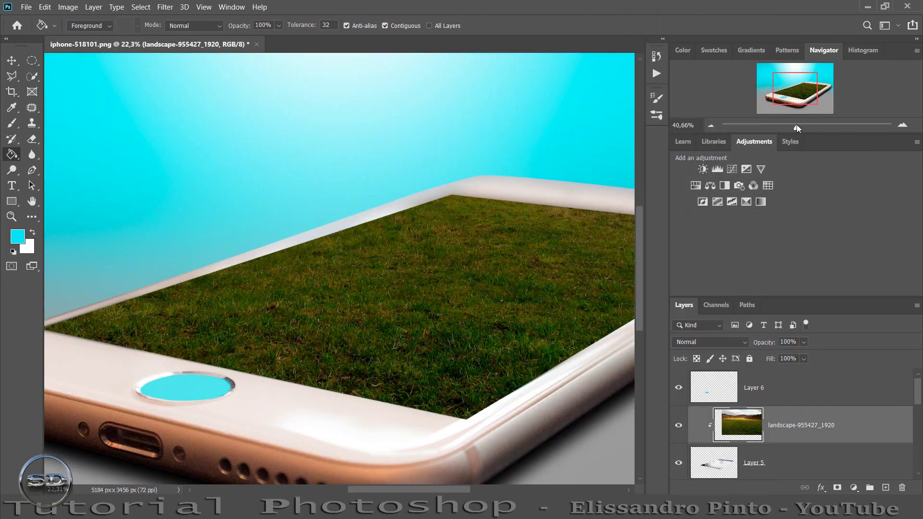
drag(784, 86, 780, 88)
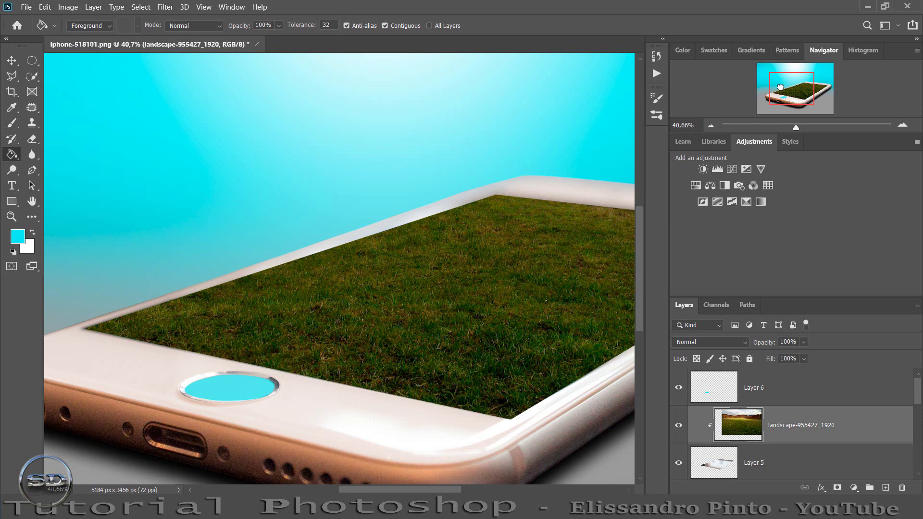
drag(780, 87, 784, 88)
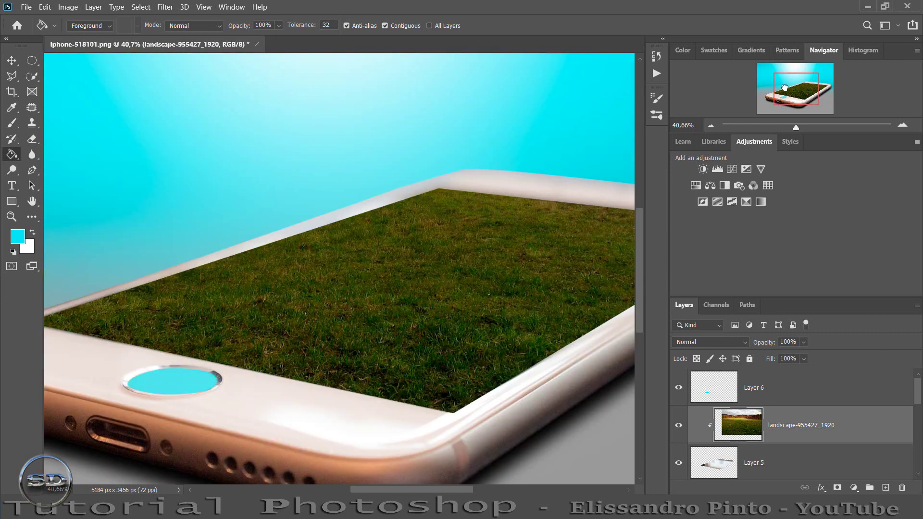
click(720, 389)
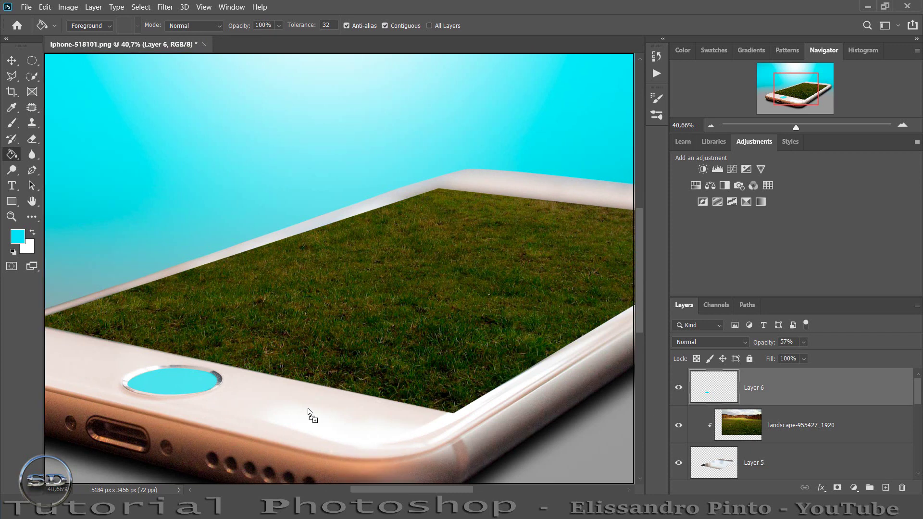
- Place a second landscape copy over the home button, rasterize it and clip it to Layer 6
key(ctrl+t)
drag(494, 282, 400, 306)
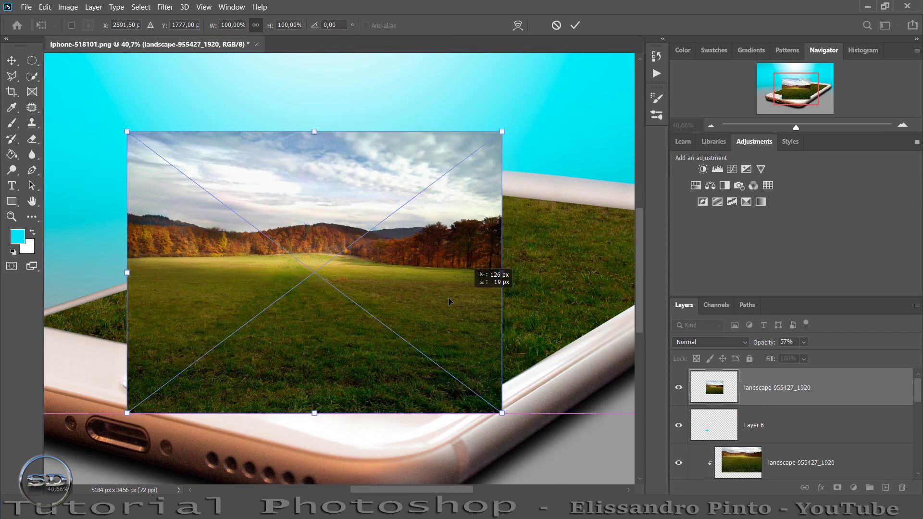
click(576, 25)
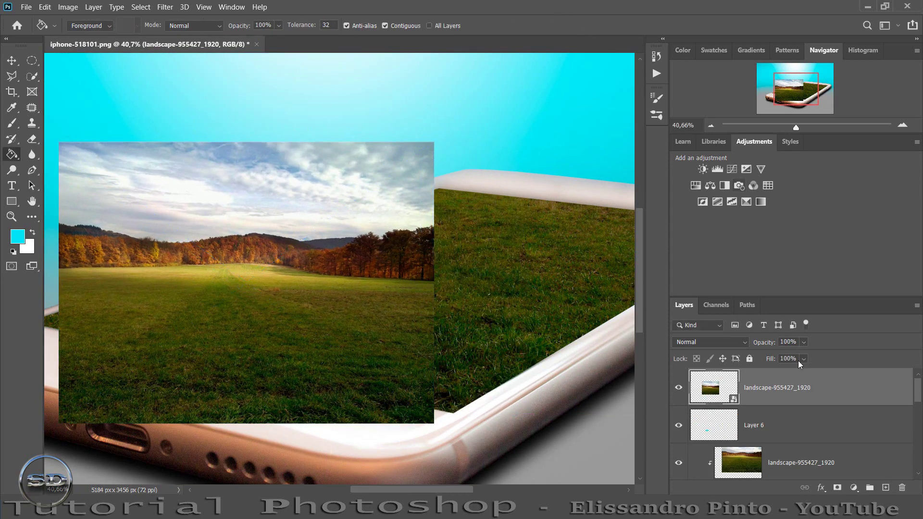
right_click(797, 393)
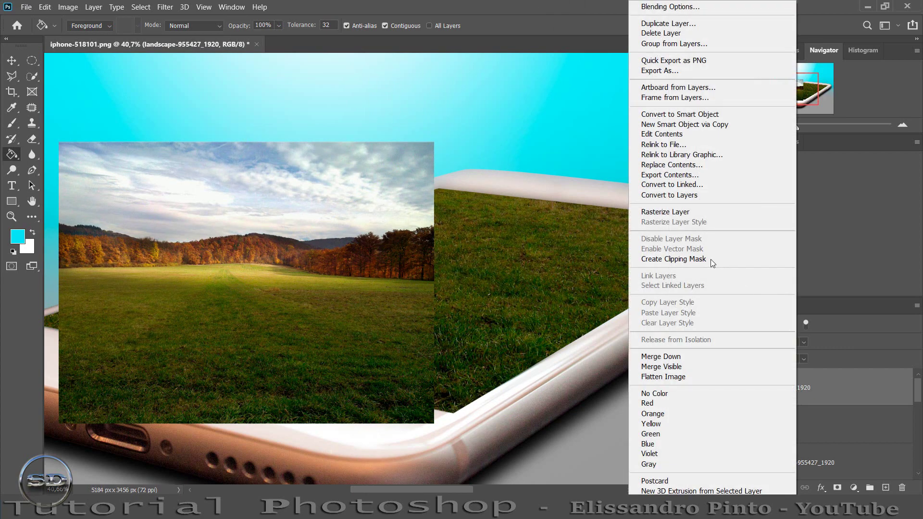
click(676, 213)
right_click(770, 389)
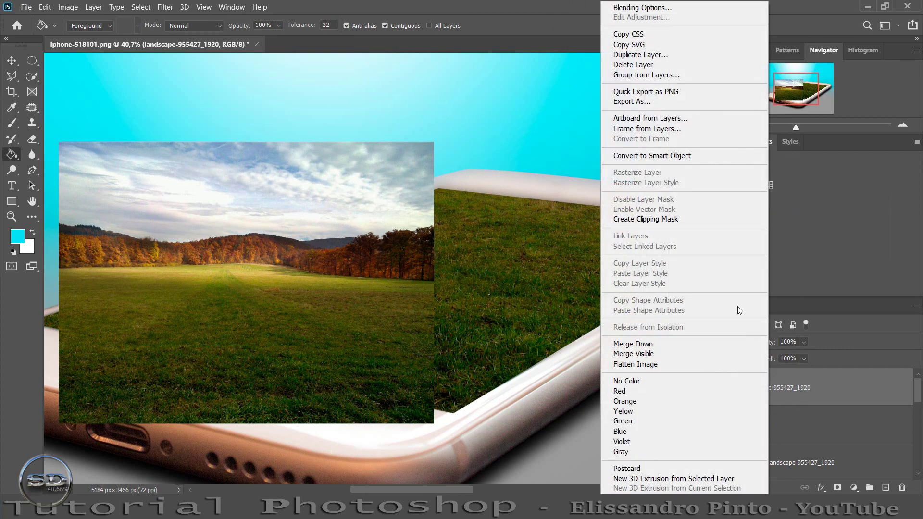
click(656, 221)
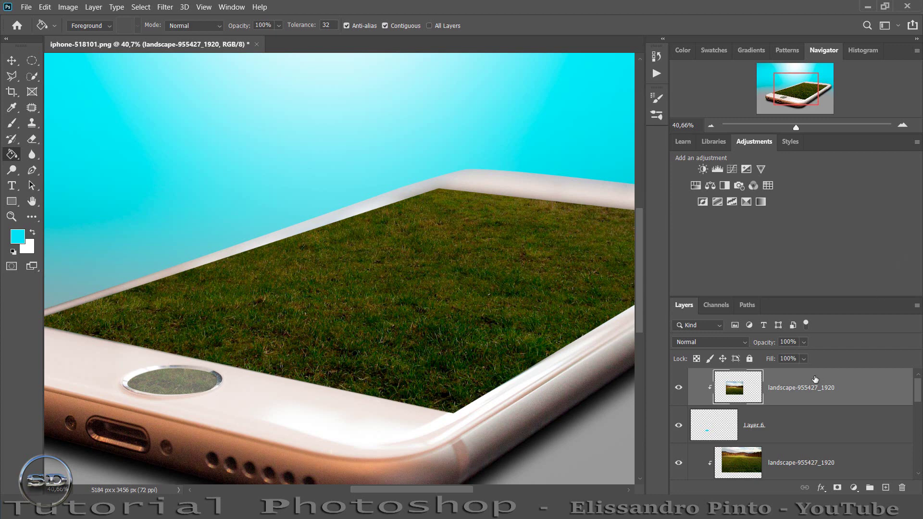
- Raise Layer 6 opacity from 57% to 100%
click(711, 435)
drag(760, 346, 846, 348)
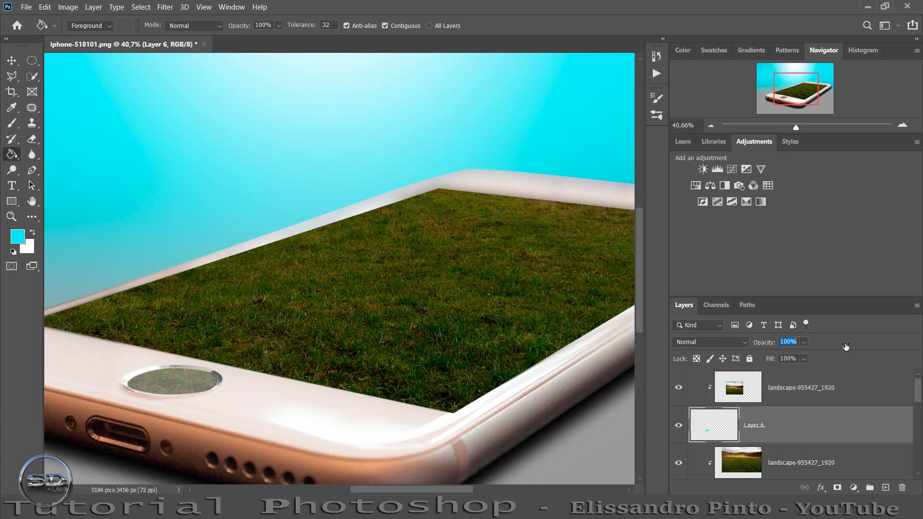
drag(798, 127, 791, 129)
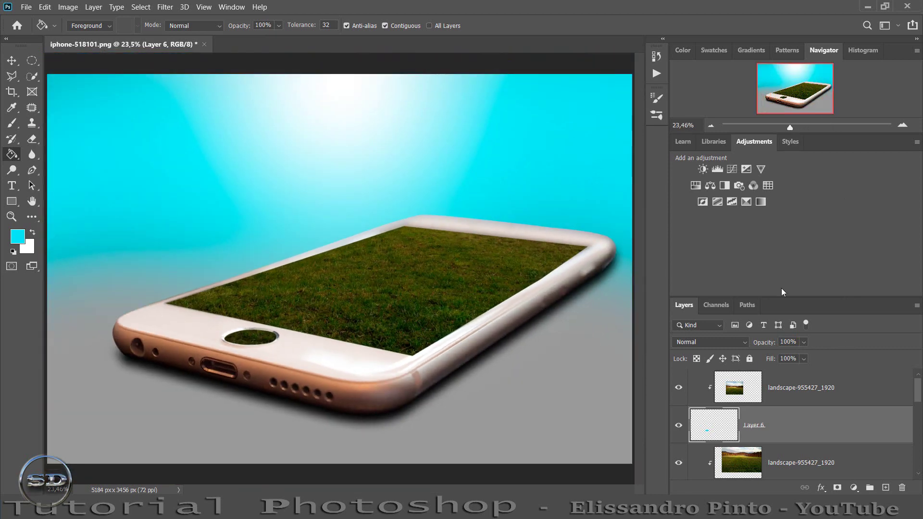
click(771, 387)
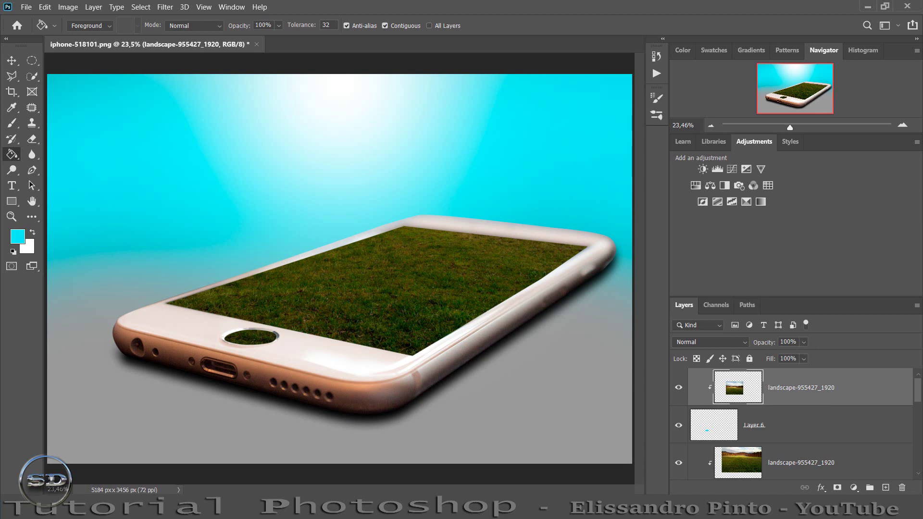
- Place a third landscape copy enlarged to about 244% to cover the canvas
drag(370, 481, 366, 352)
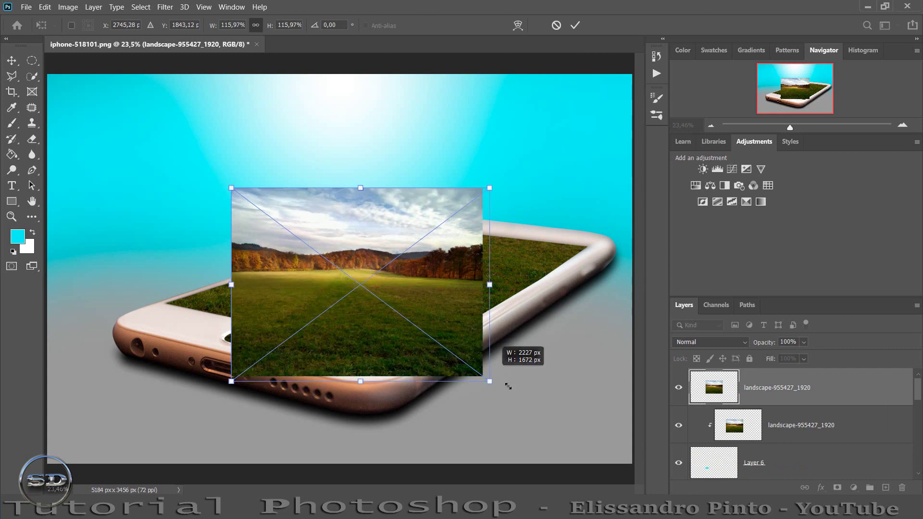
drag(447, 350, 630, 487)
drag(500, 450, 454, 315)
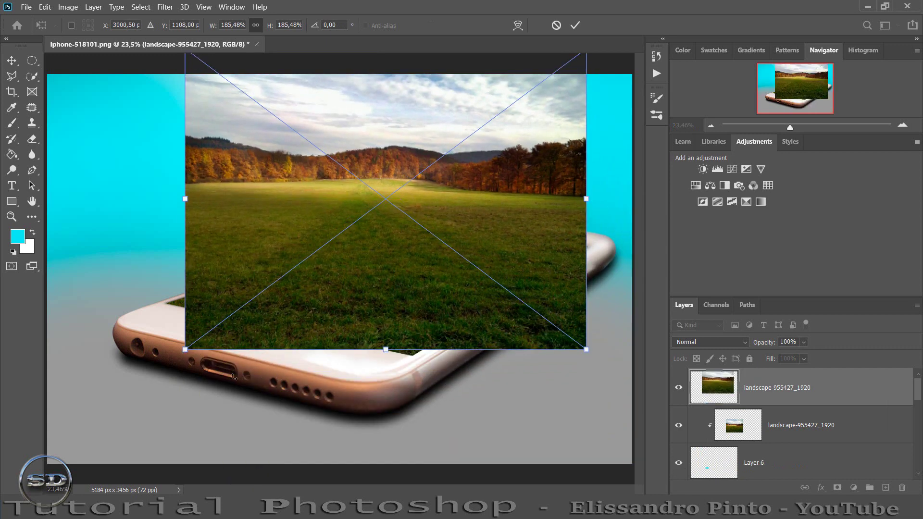
drag(172, 356, 58, 444)
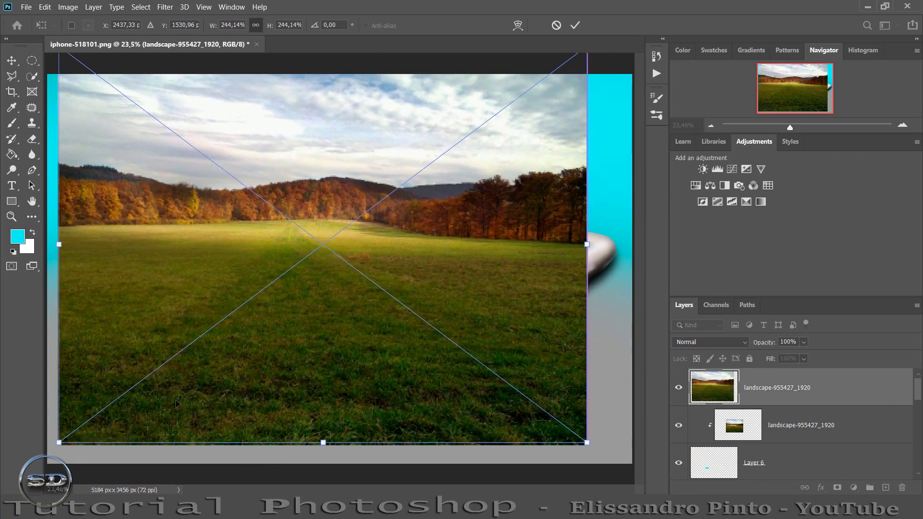
drag(170, 418, 194, 386)
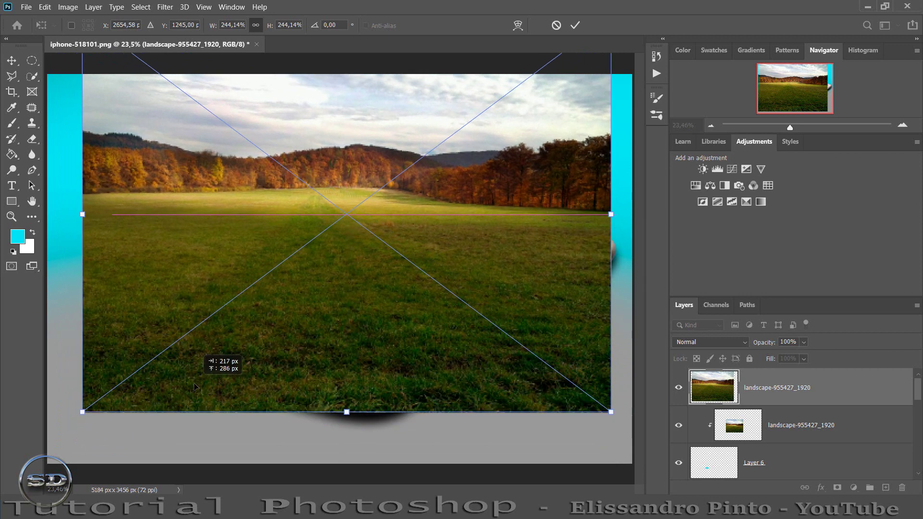
click(575, 25)
drag(790, 128, 786, 128)
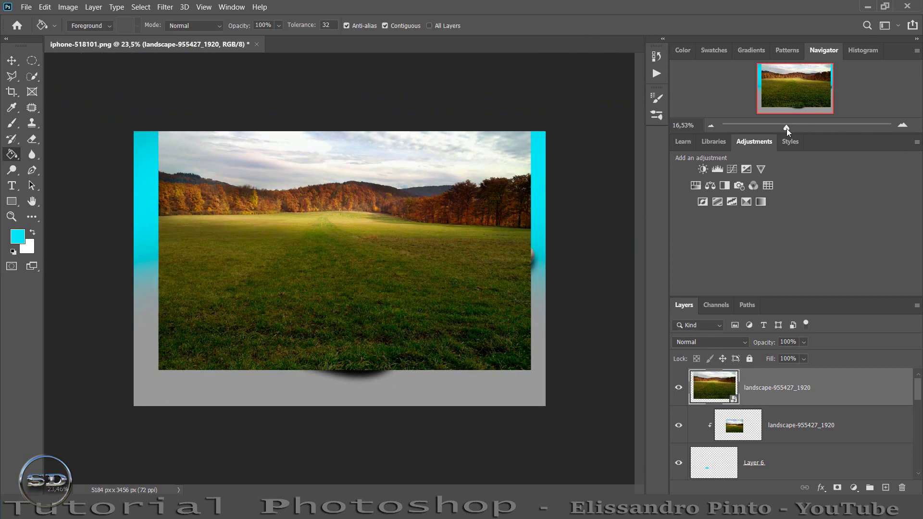
- Nudge the landscape down, shrink it slightly from the top, and commit the transform
click(11, 60)
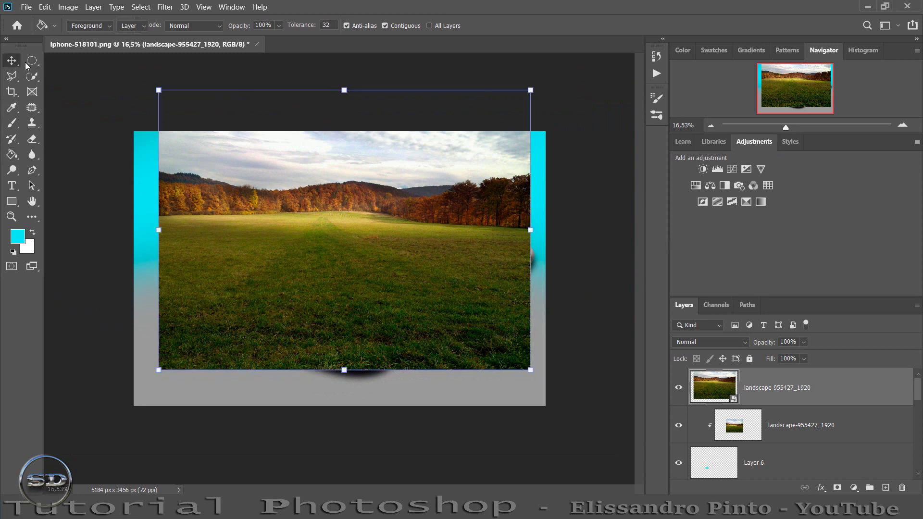
drag(370, 231, 371, 268)
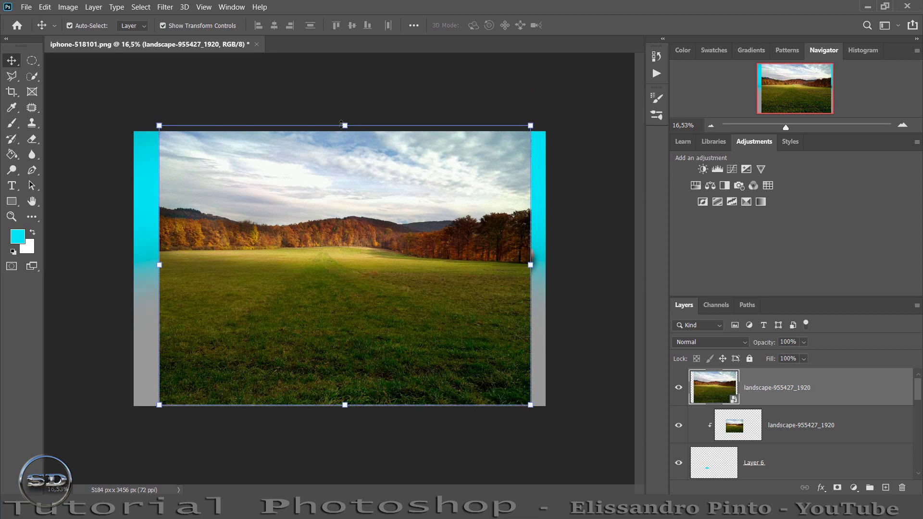
drag(341, 124, 341, 131)
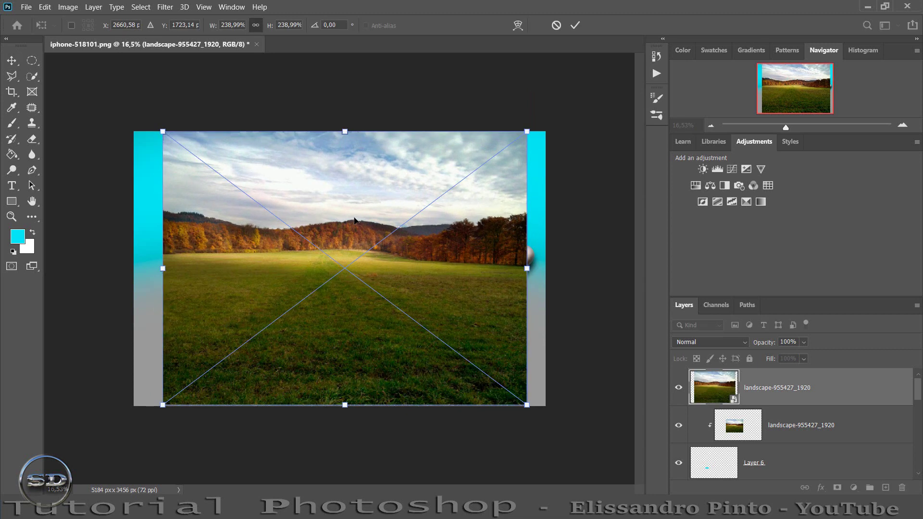
drag(355, 220, 354, 222)
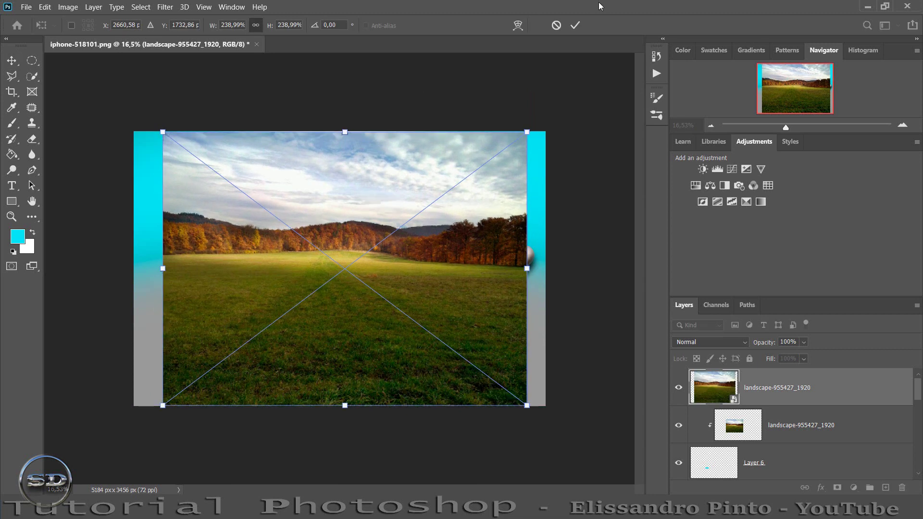
click(575, 25)
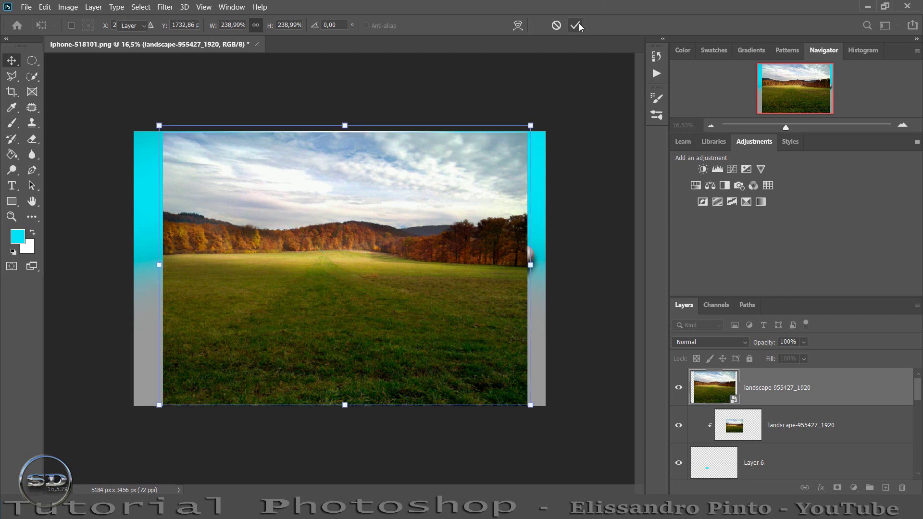
click(28, 64)
- Mask away the landscape's sky and treeline, keeping only the lower grass band
click(77, 59)
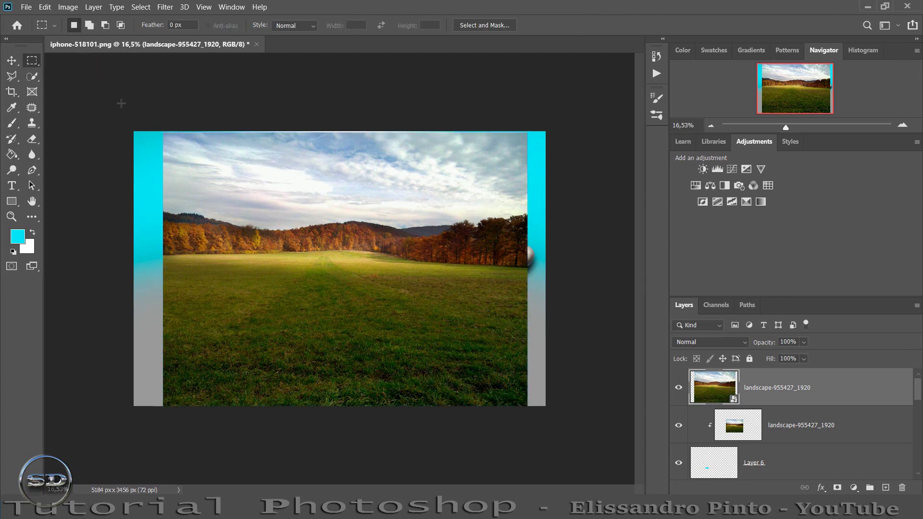
drag(133, 130, 634, 269)
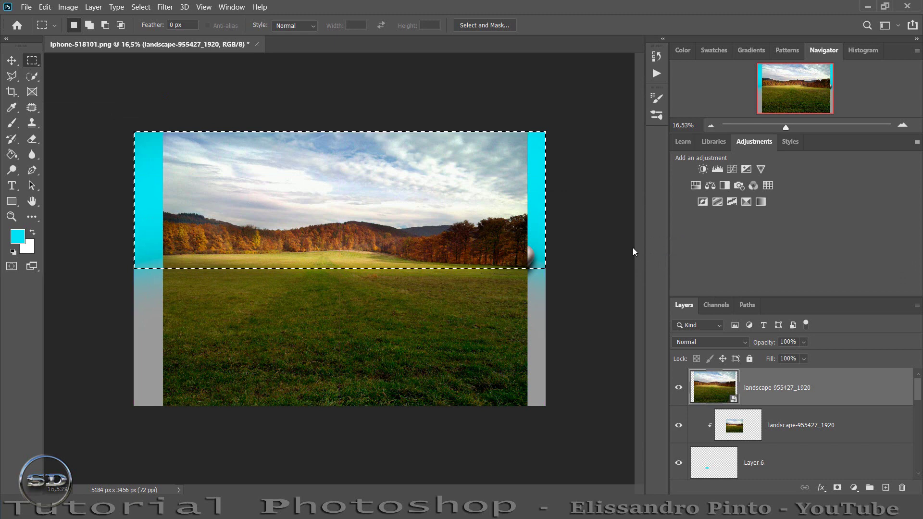
click(168, 7)
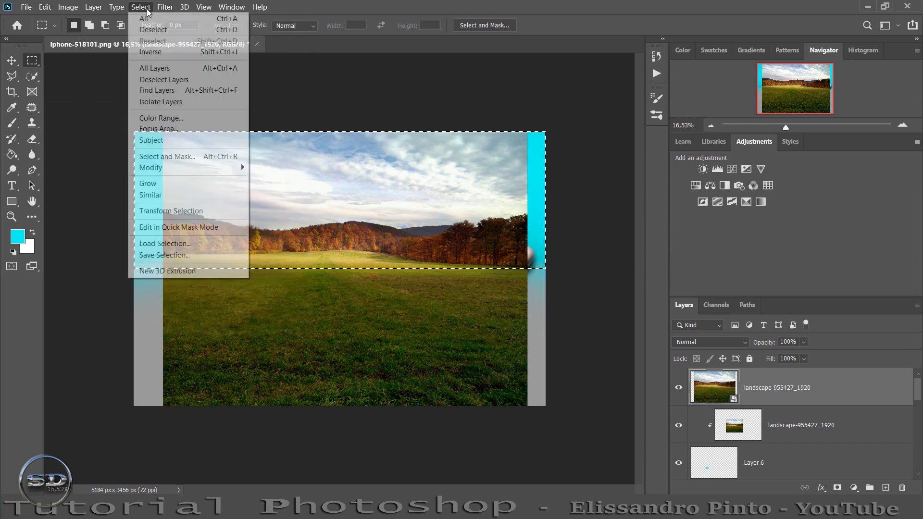
click(151, 52)
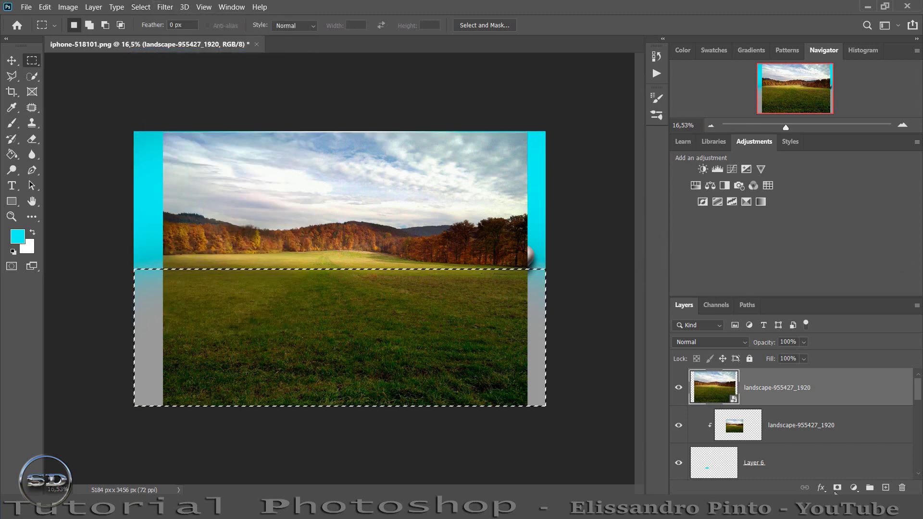
click(837, 489)
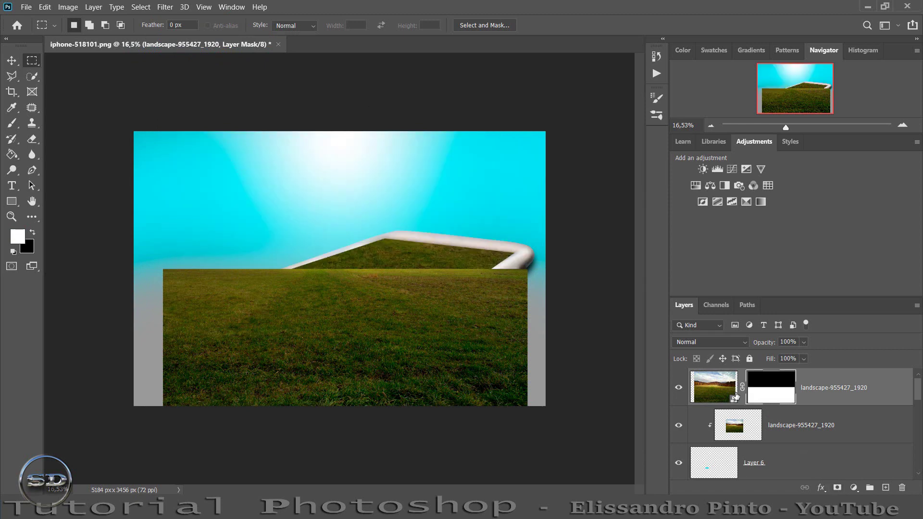
- Convert the masked grass layer to a Smart Object and rasterize it
right_click(869, 389)
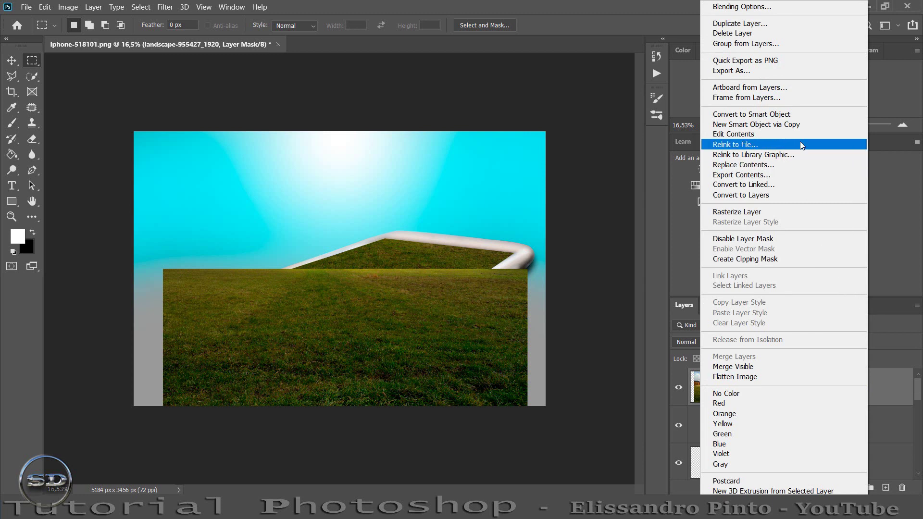
click(790, 115)
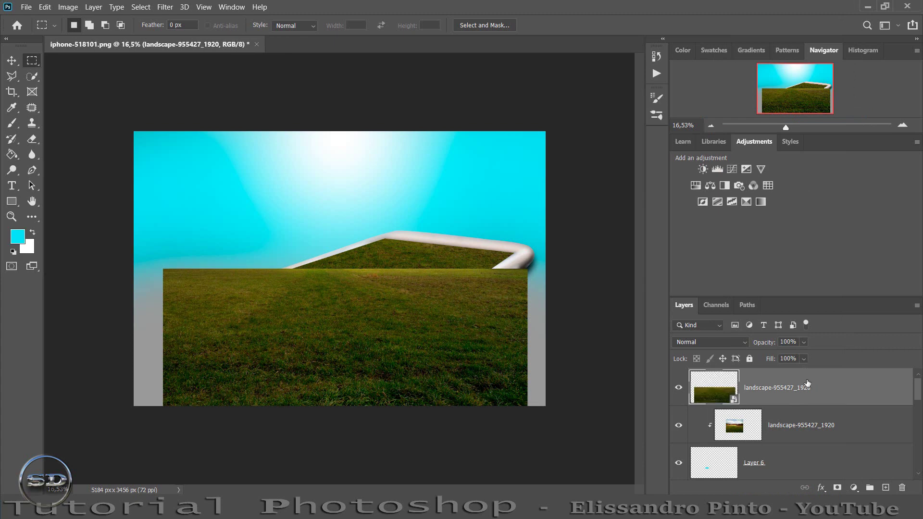
right_click(806, 384)
click(672, 212)
- Move the grass layer up, then hide it with an all-black layer mask
click(12, 62)
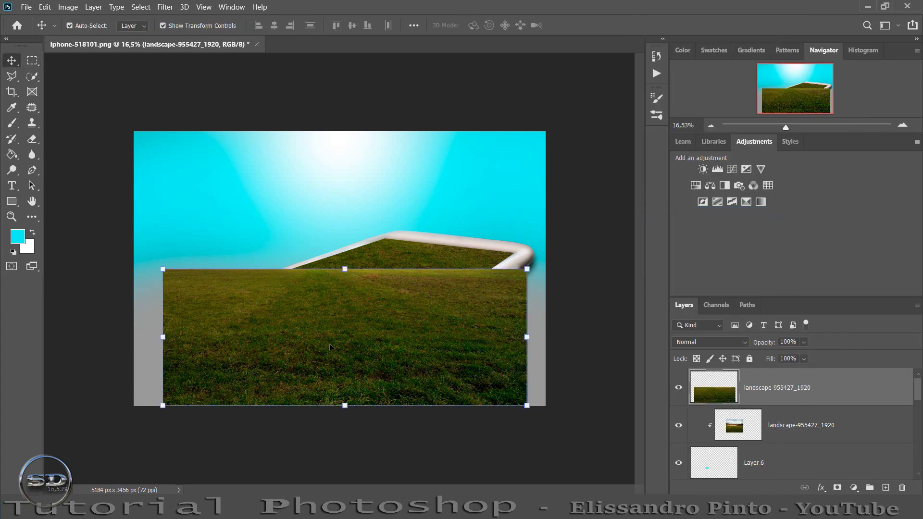
mouse_move(330, 346)
mouse_down()
mouse_move(338, 309)
mouse_move(347, 307)
mouse_up()
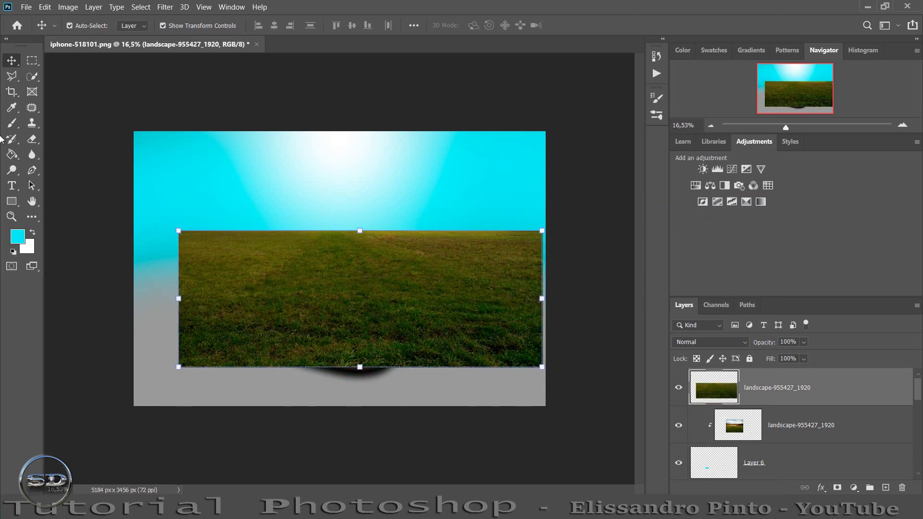
click(12, 123)
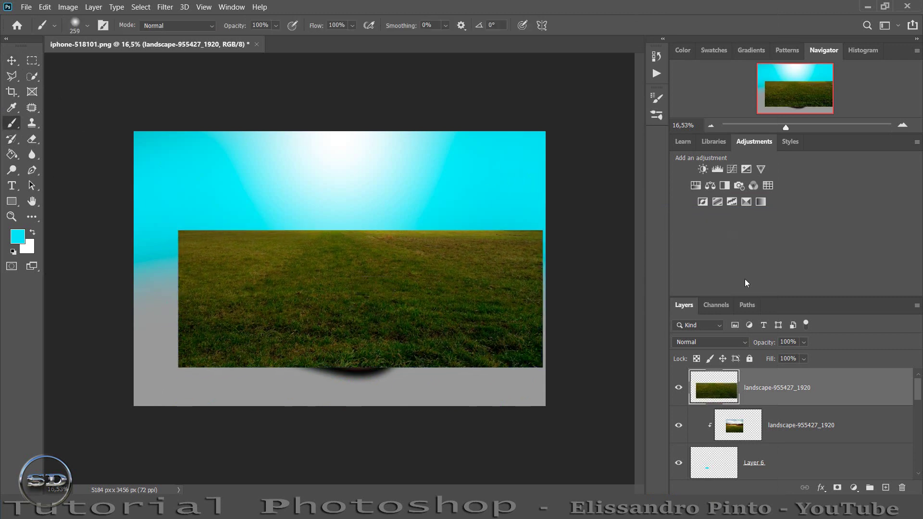
click(837, 487)
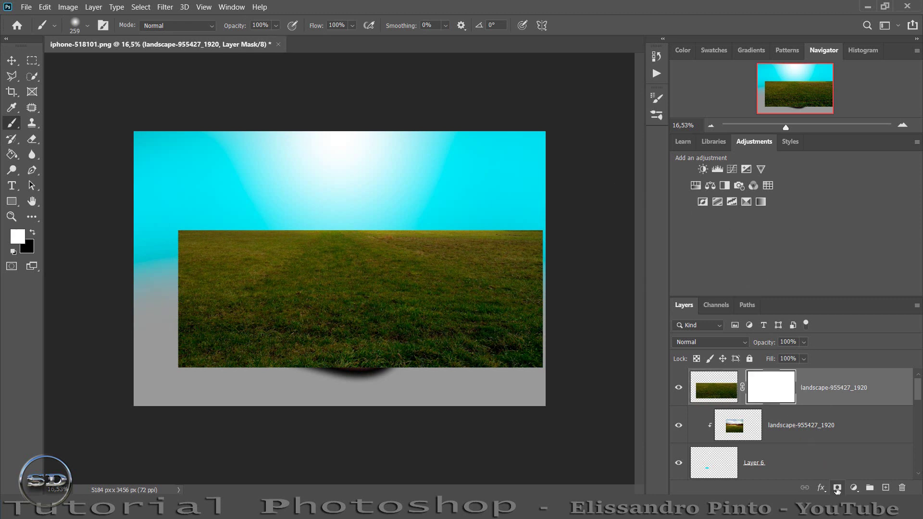
click(36, 231)
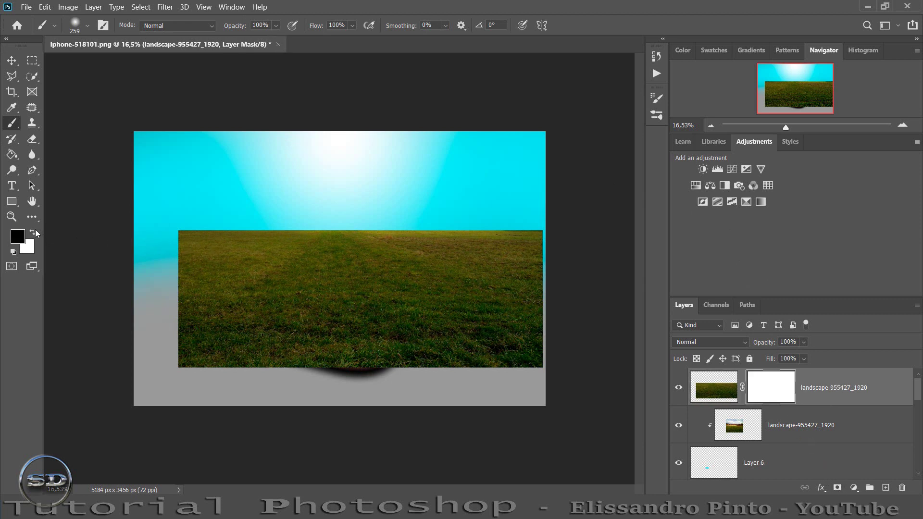
click(11, 154)
click(266, 283)
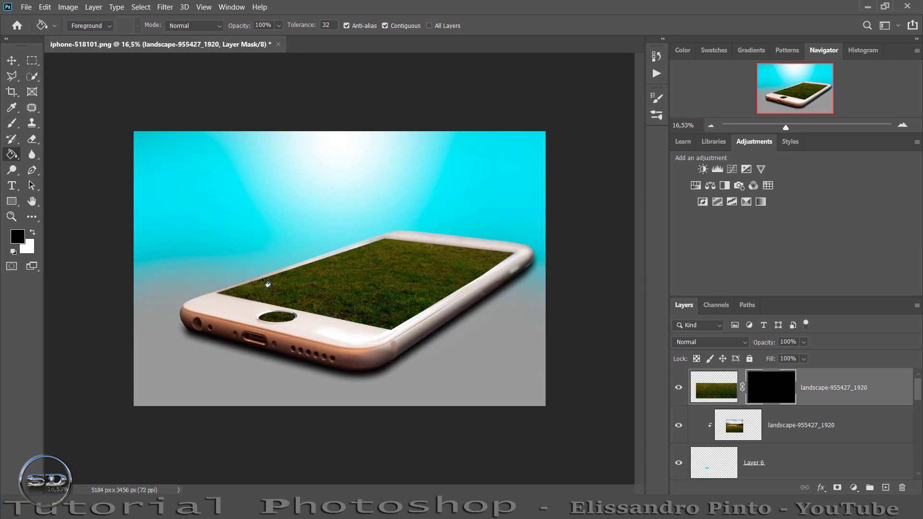
- Rename the grass layer to 'Grama'
double_click(824, 387)
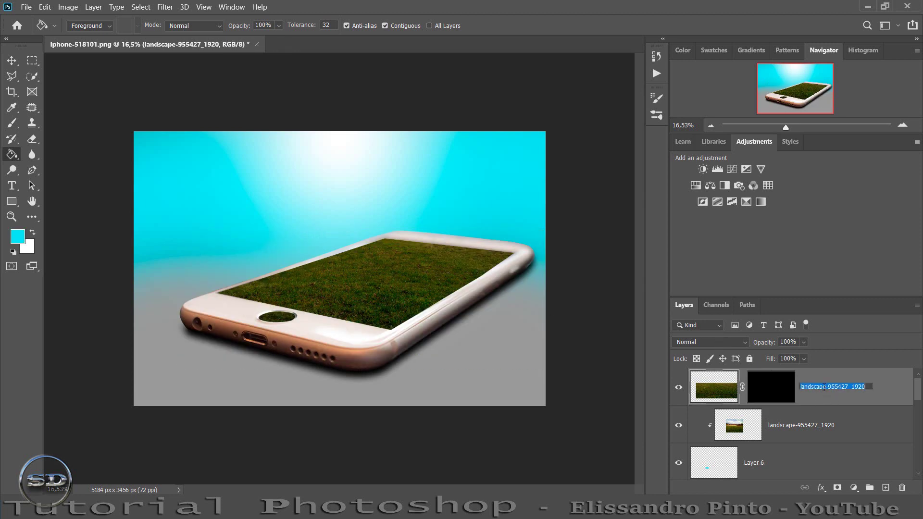
text(Grama)
key(Return)
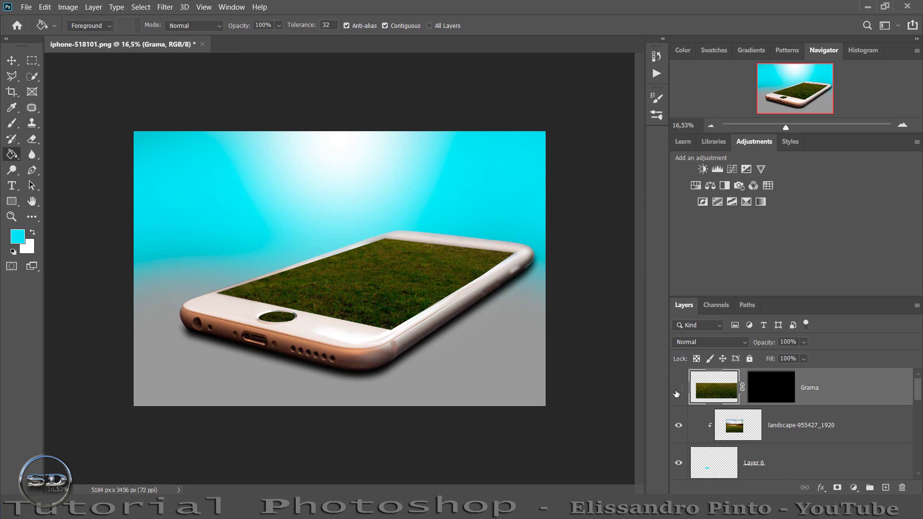
- Place the heart-shaped tree image above the screen landscape, enlarged and raised onto the grass
click(736, 424)
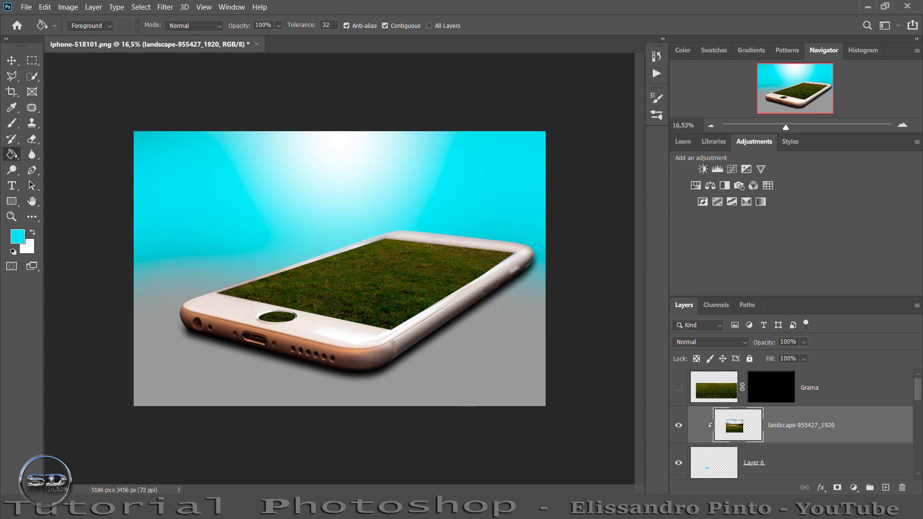
drag(370, 471, 368, 305)
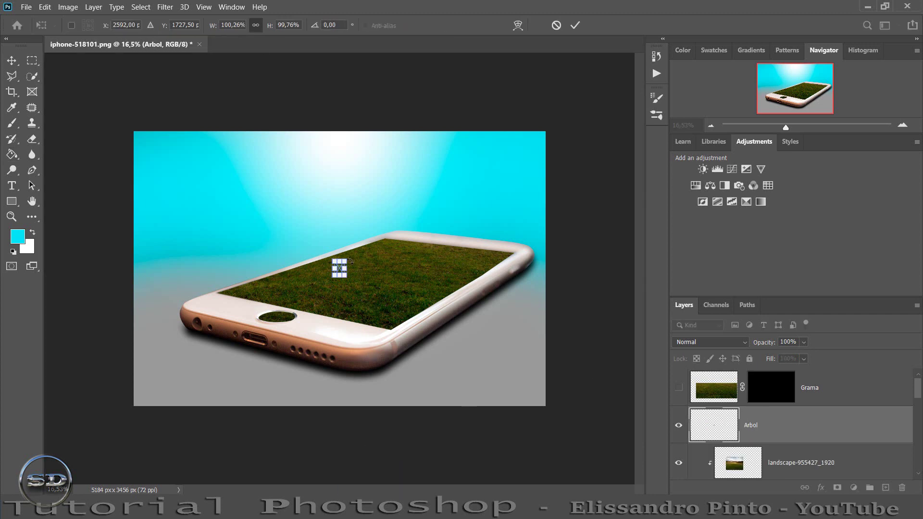
drag(347, 260, 485, 167)
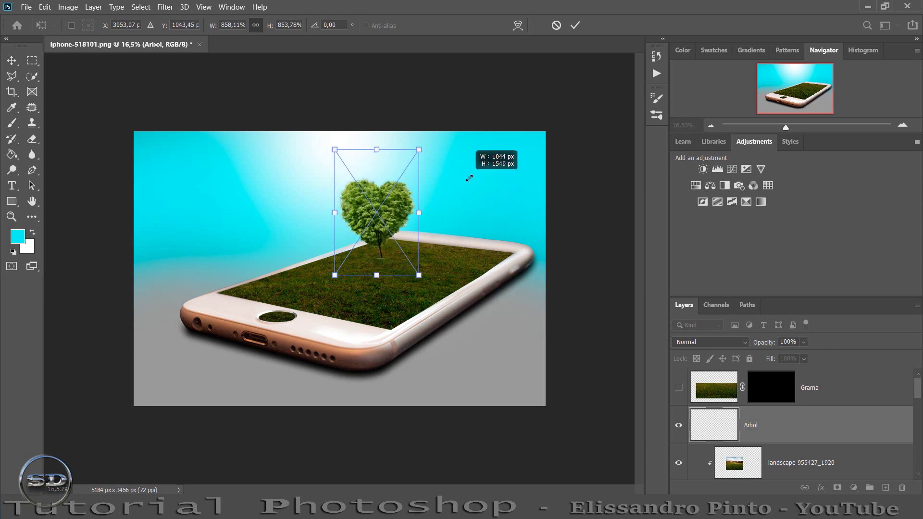
mouse_move(420, 220)
mouse_down()
mouse_move(425, 206)
mouse_move(415, 212)
mouse_up()
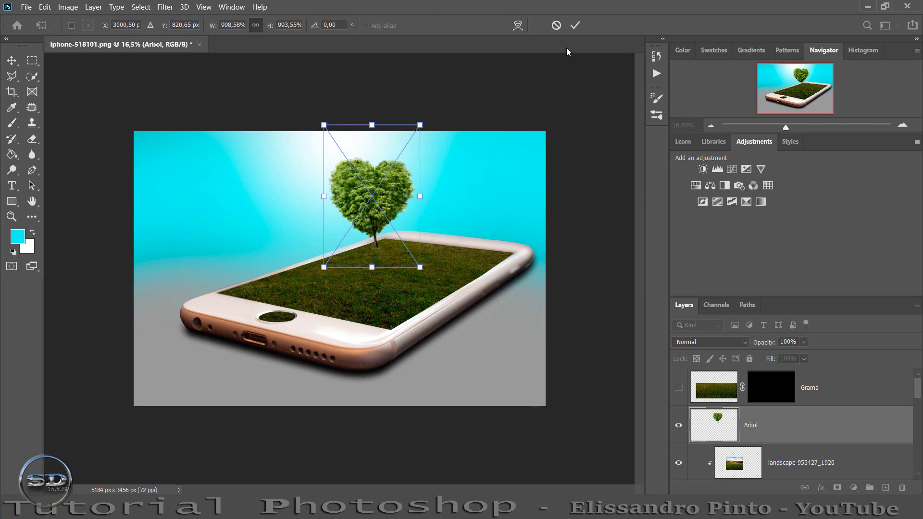
click(569, 27)
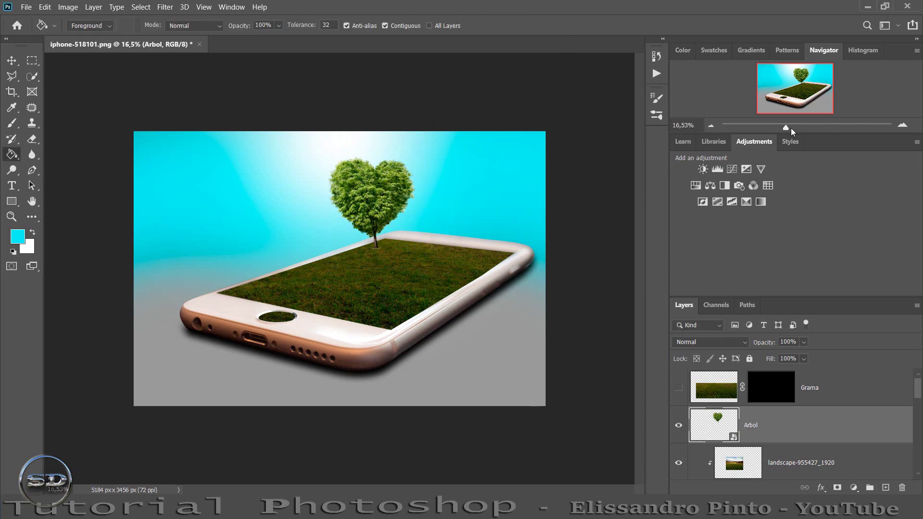
- Zoom in on the tree and rasterize the Arbol layer
drag(791, 129, 798, 128)
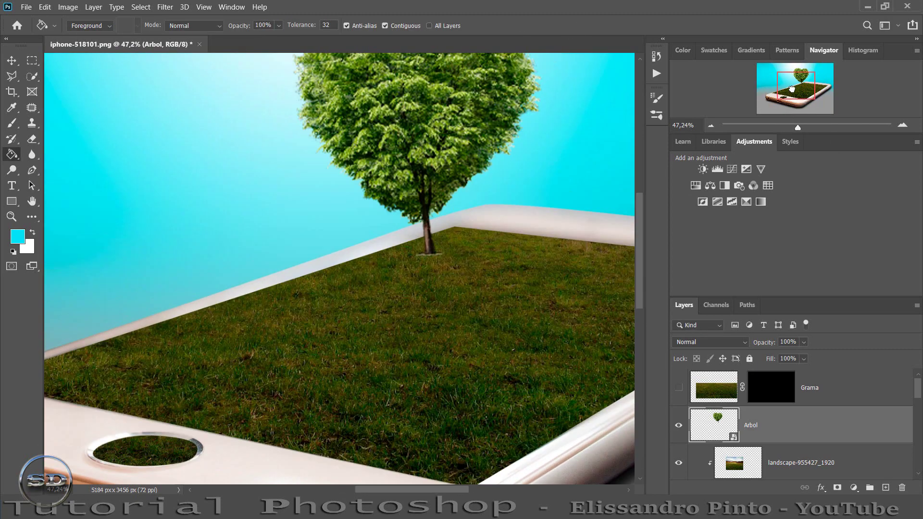
drag(790, 92, 794, 87)
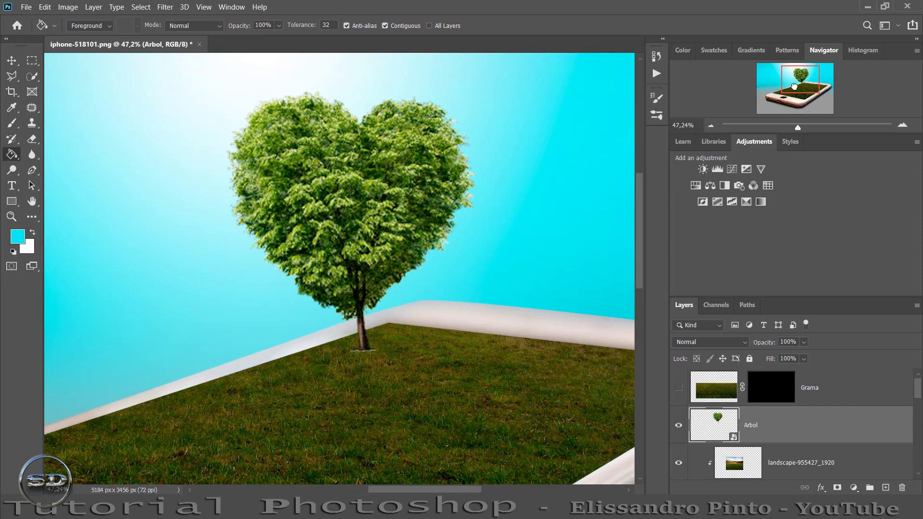
right_click(812, 439)
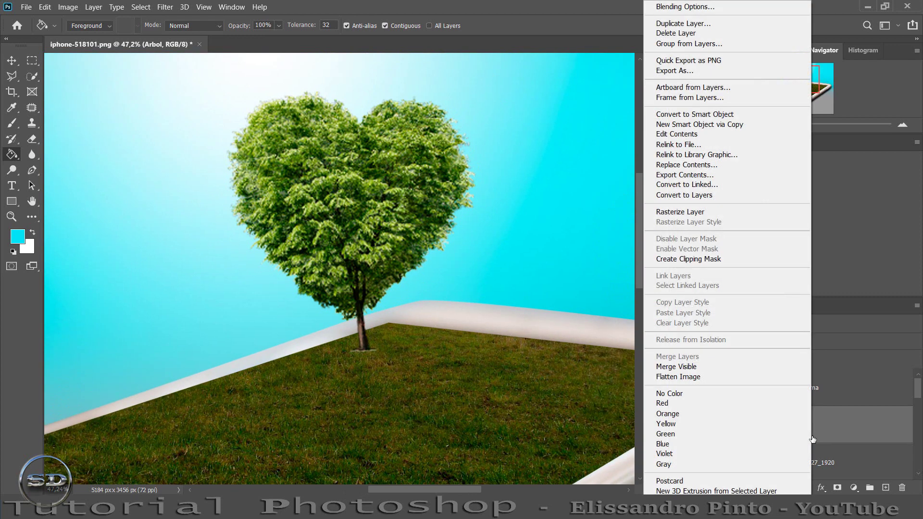
click(684, 212)
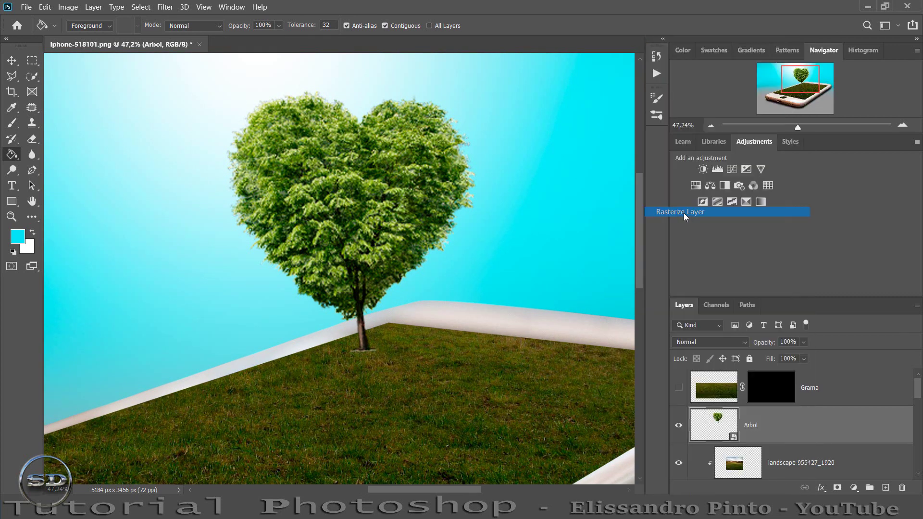
- Shift the tree right and darken it with a clipped Brightness/Contrast of -56
click(11, 60)
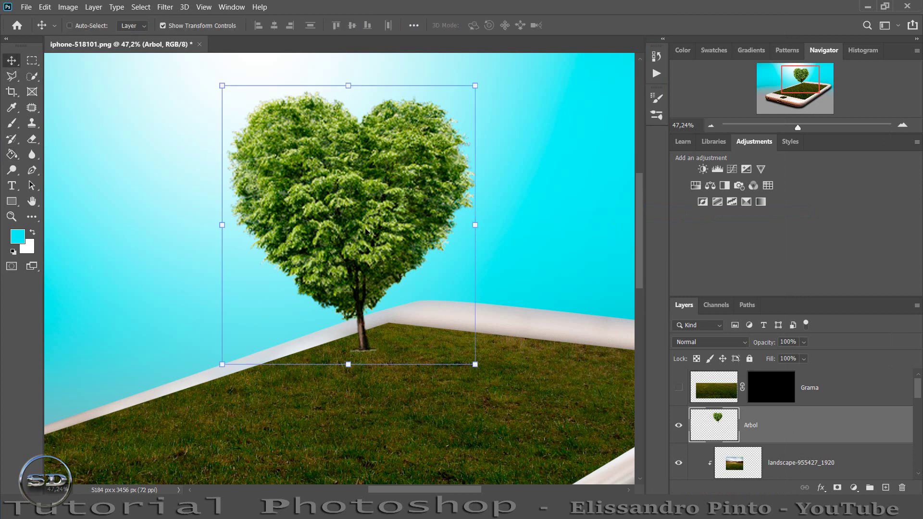
drag(366, 231, 396, 229)
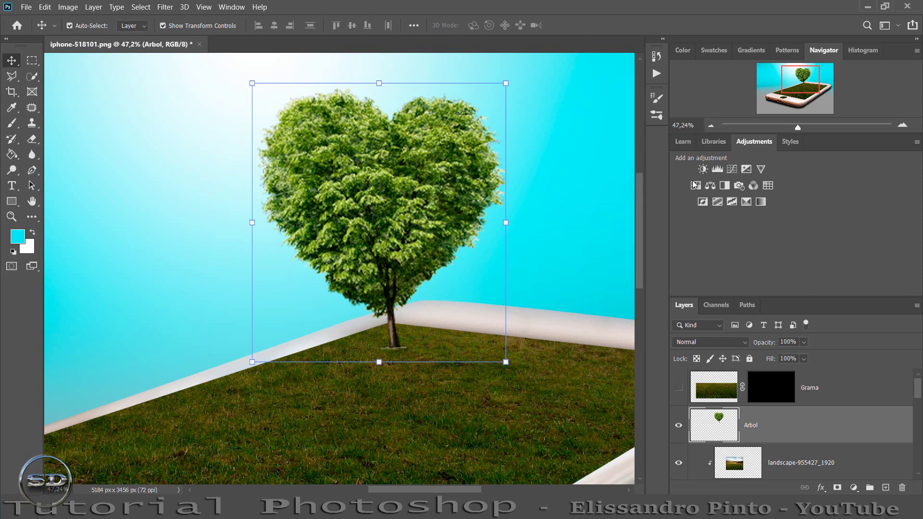
click(703, 169)
click(496, 370)
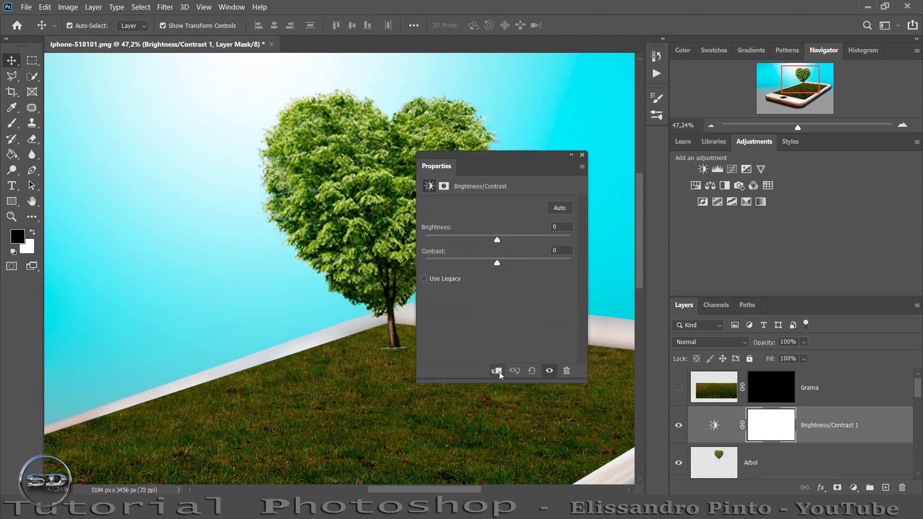
drag(498, 241, 470, 243)
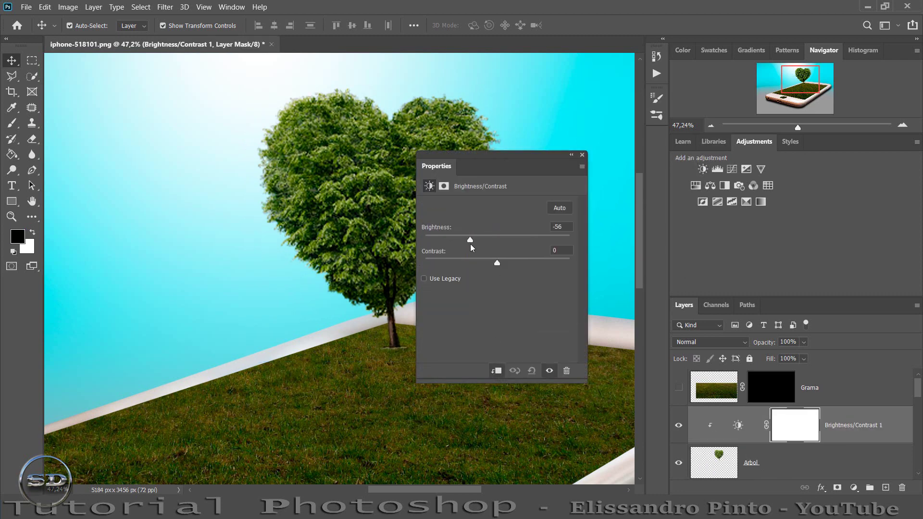
click(582, 155)
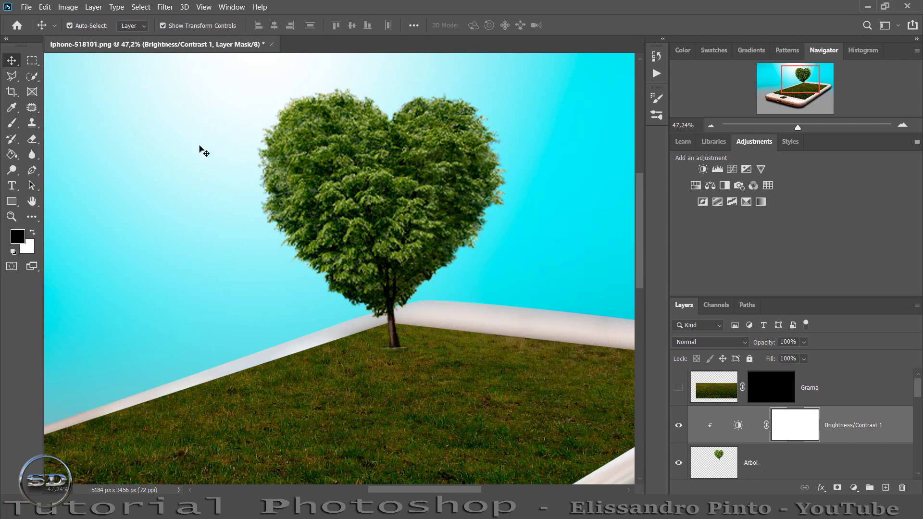
- Brush black on the adjustment mask to keep the tree's left edge undarkened
click(11, 123)
mouse_move(295, 105)
mouse_down()
mouse_move(272, 159)
mouse_move(255, 255)
mouse_move(311, 293)
mouse_move(425, 307)
mouse_up()
click(413, 77)
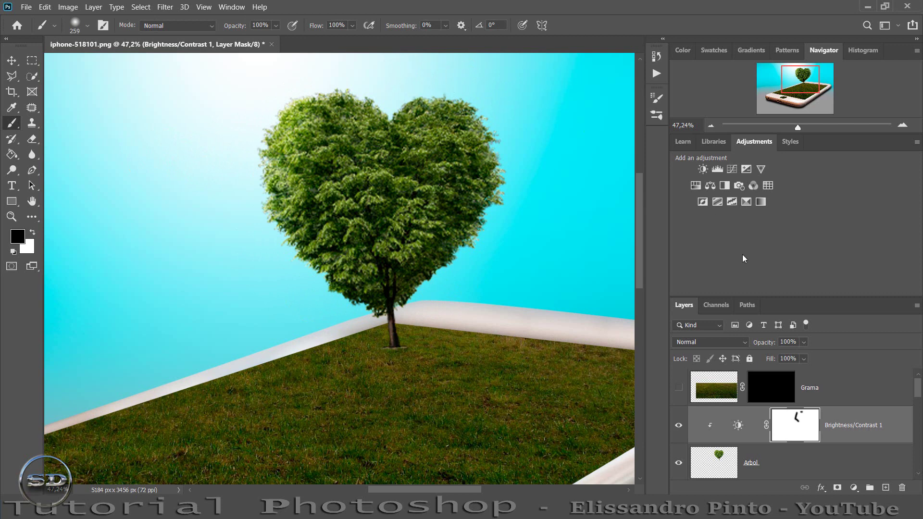
click(859, 462)
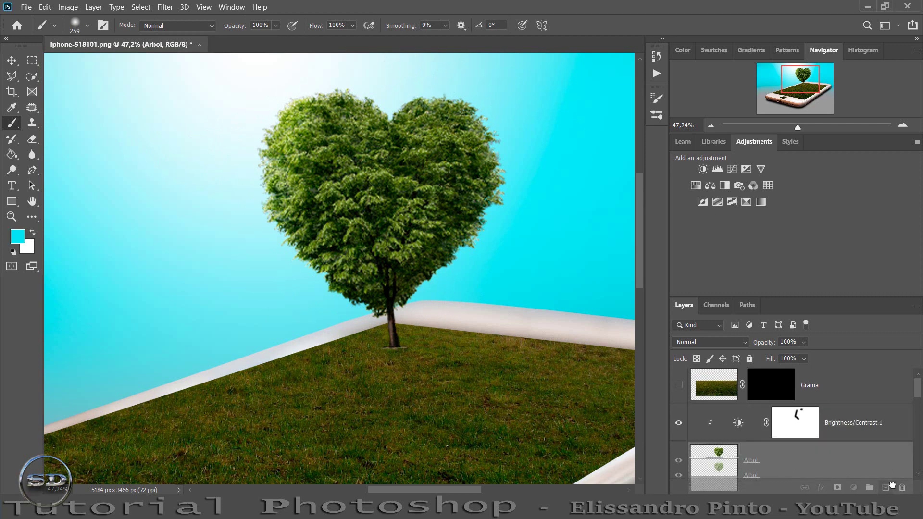
- Duplicate the Arbol tree layer and clip the Brightness/Contrast adjustment to Arbol copy
drag(859, 462, 886, 487)
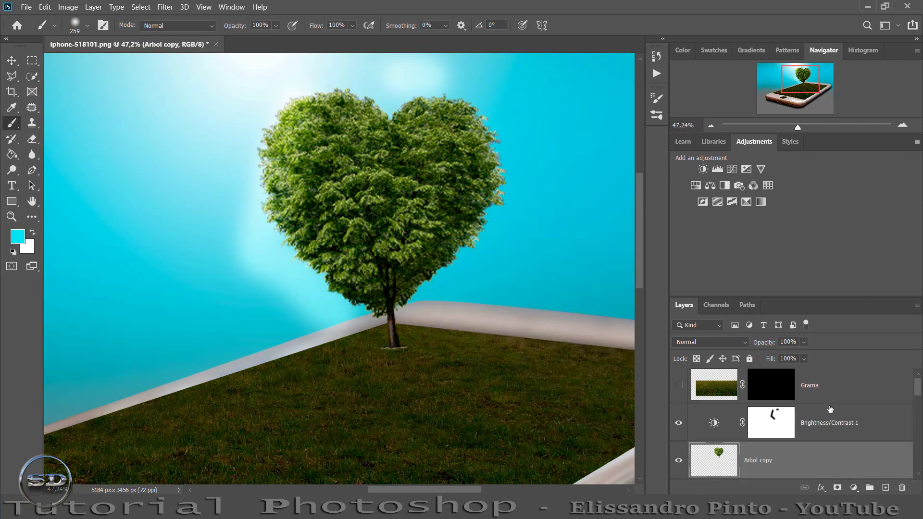
click(823, 428)
right_click(823, 429)
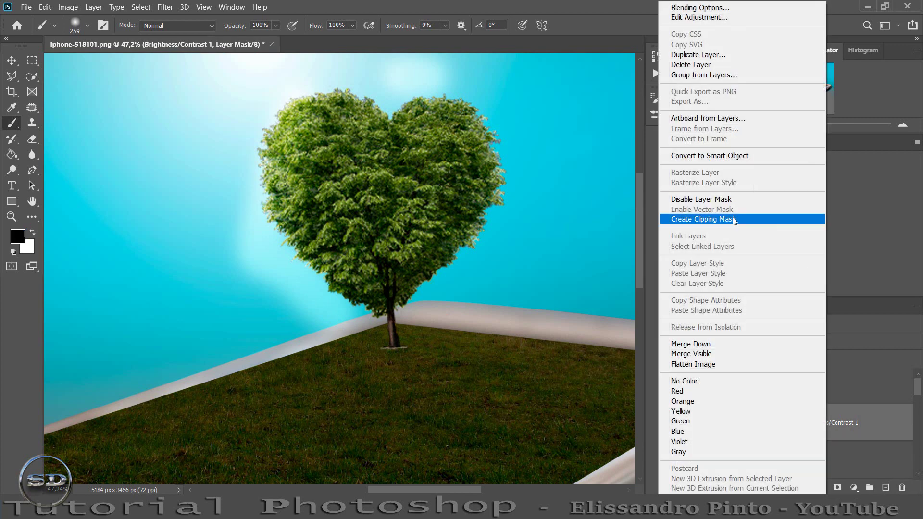
click(733, 217)
scroll(721, 469, down, 1)
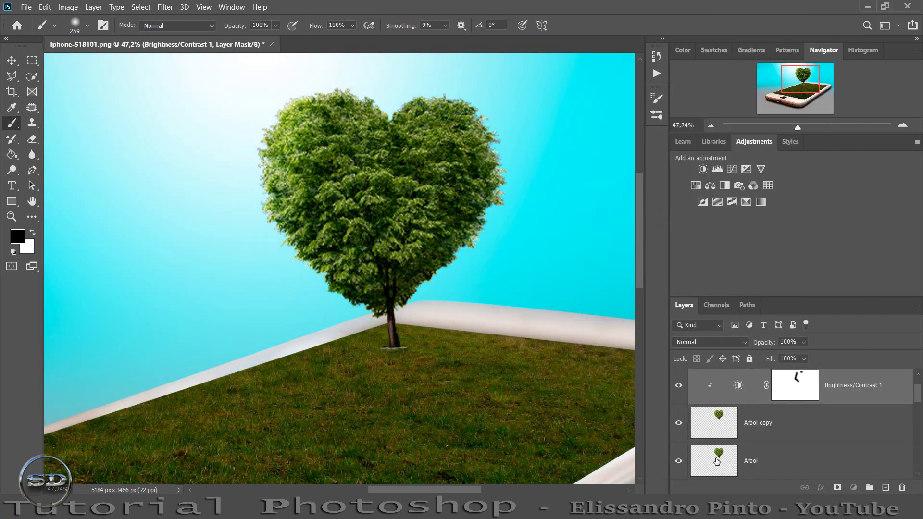
- Flip the original Arbol tree vertically, scale it to 66%, tilt it -5.64° and hang it below the trunk
click(718, 461)
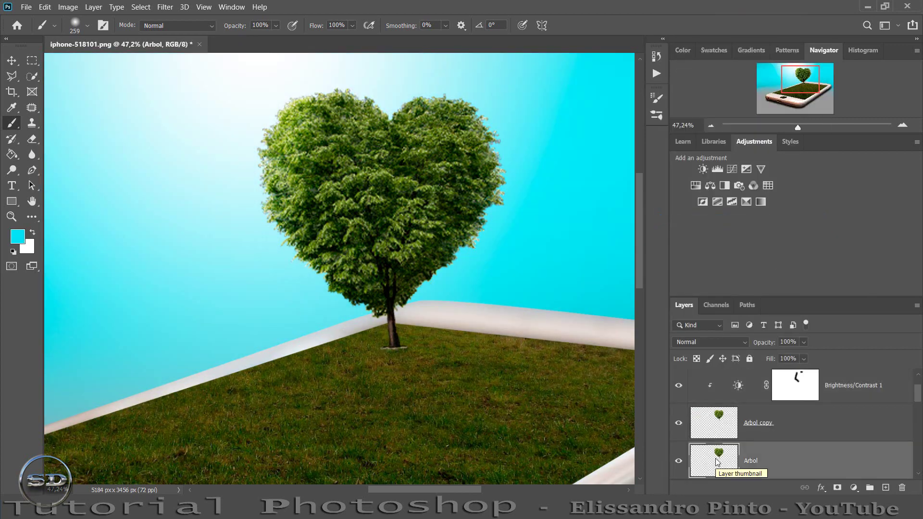
key(ctrl+t)
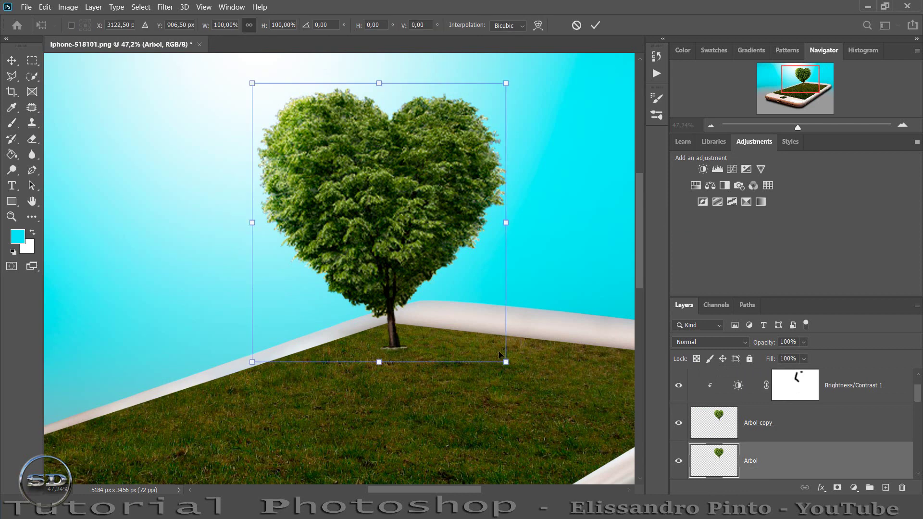
right_click(450, 350)
click(457, 340)
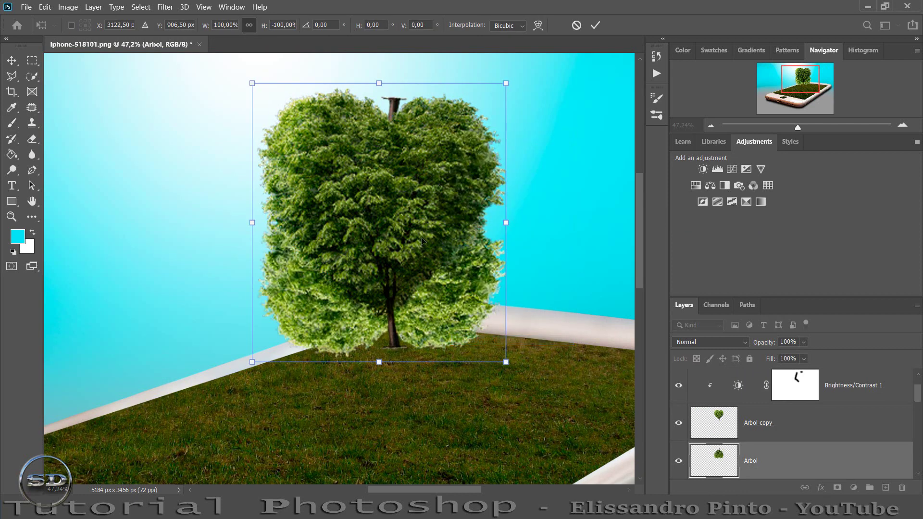
mouse_move(411, 134)
mouse_down()
mouse_move(417, 367)
mouse_move(404, 381)
mouse_up()
scroll(404, 337, down, 3)
scroll(517, 333, down, 2)
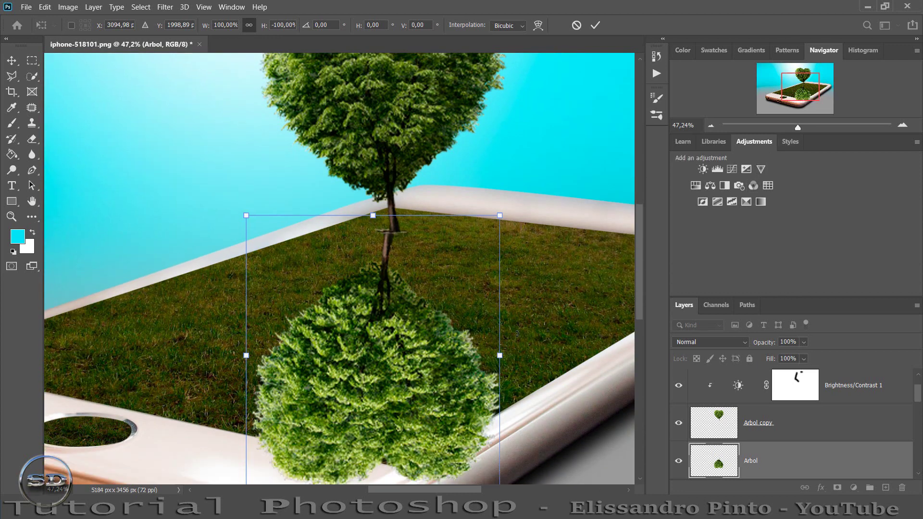
drag(500, 356, 414, 347)
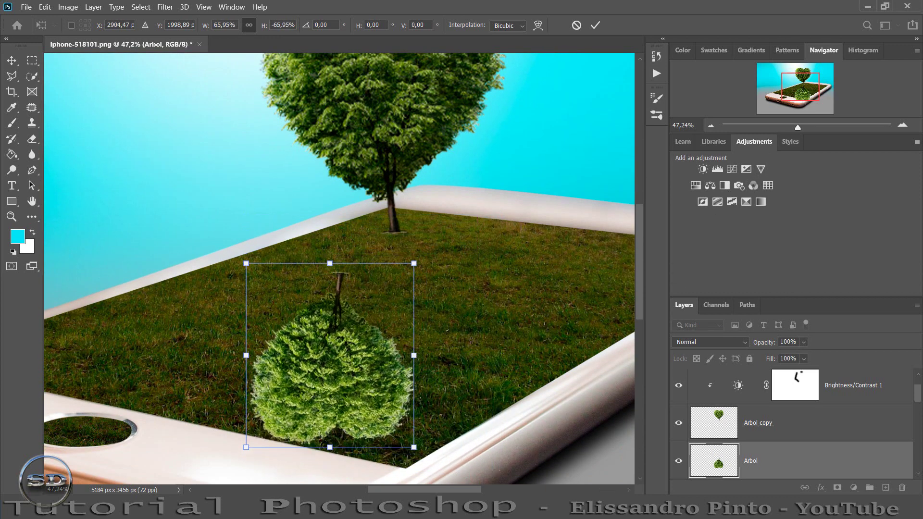
drag(470, 340, 469, 327)
drag(359, 314, 423, 276)
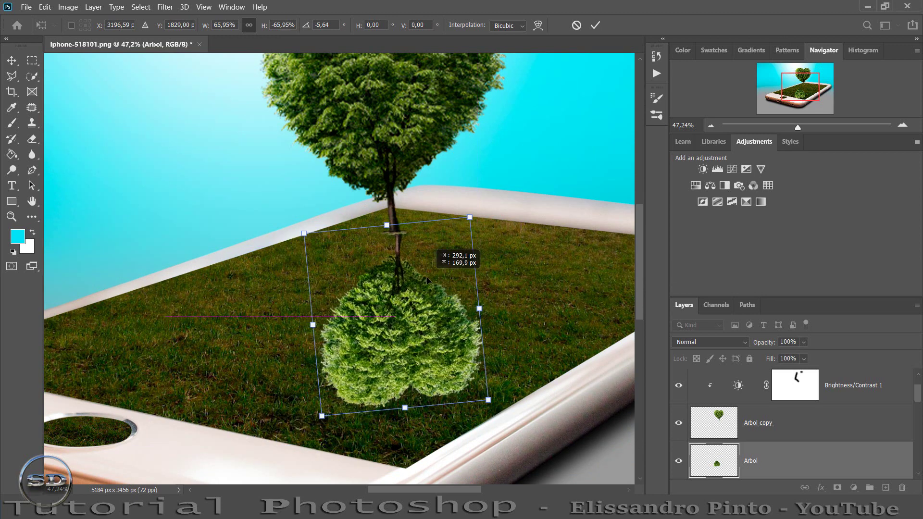
click(596, 25)
key(b)
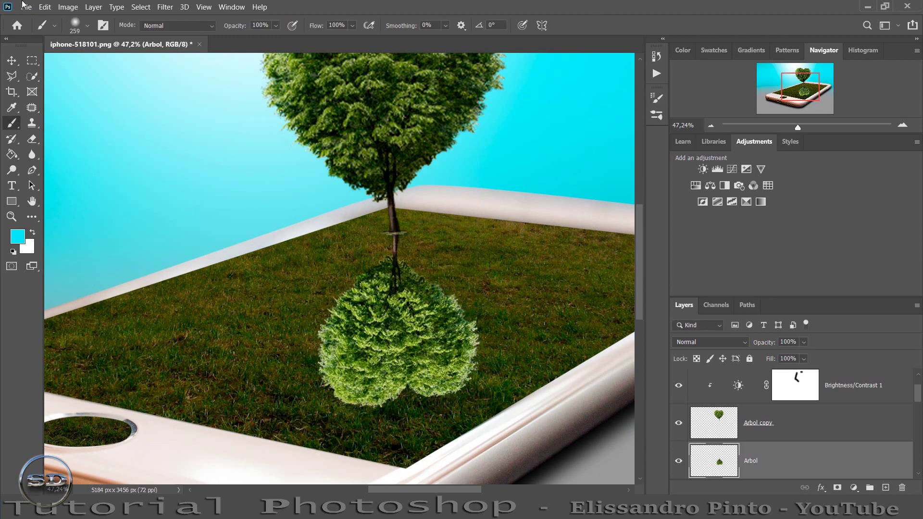
- Turn the flipped tree into a black silhouette with Hue/Saturation Lightness -100
click(66, 7)
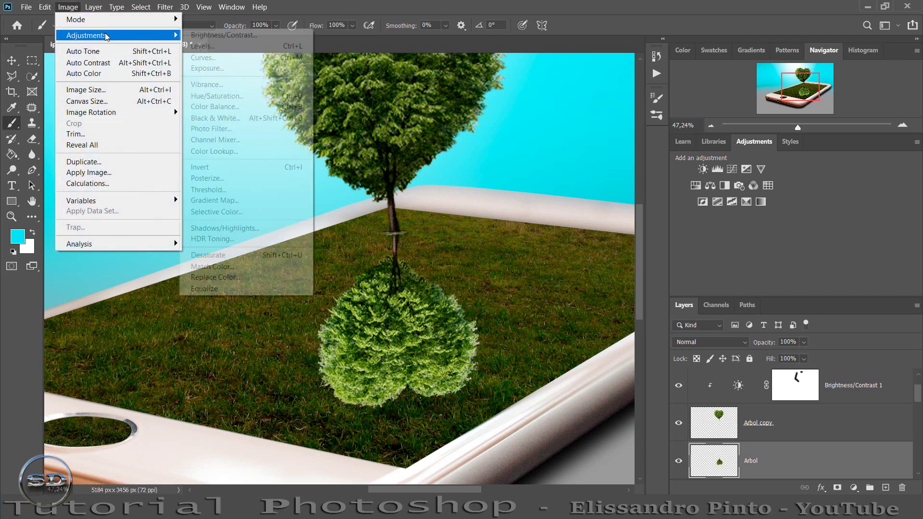
mouse_move(86, 35)
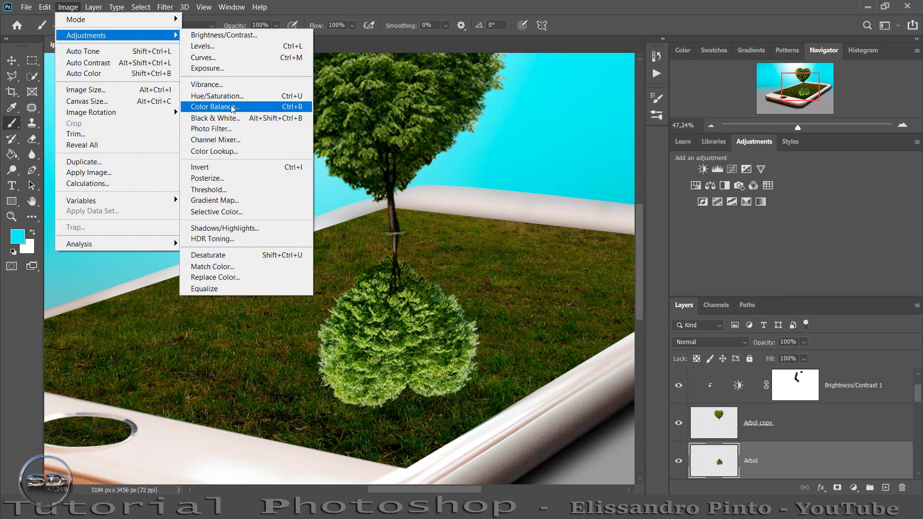
click(216, 95)
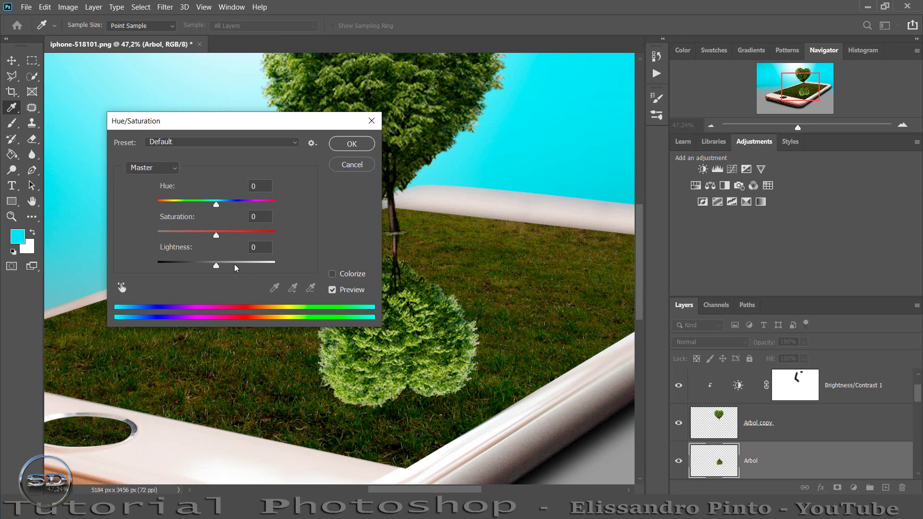
drag(216, 265, 123, 267)
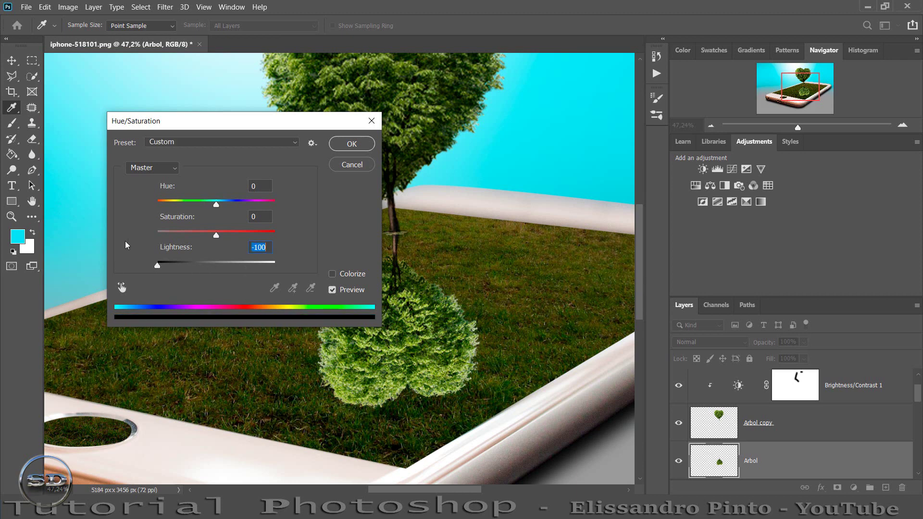
click(347, 144)
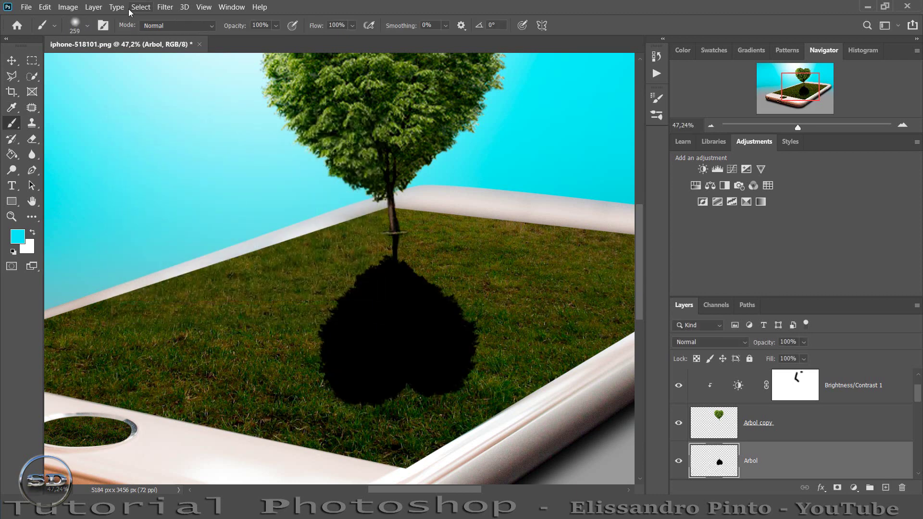
- Soften the silhouette with an 11.1 px Gaussian Blur and lower its Fill to 31%
click(165, 7)
mouse_move(171, 135)
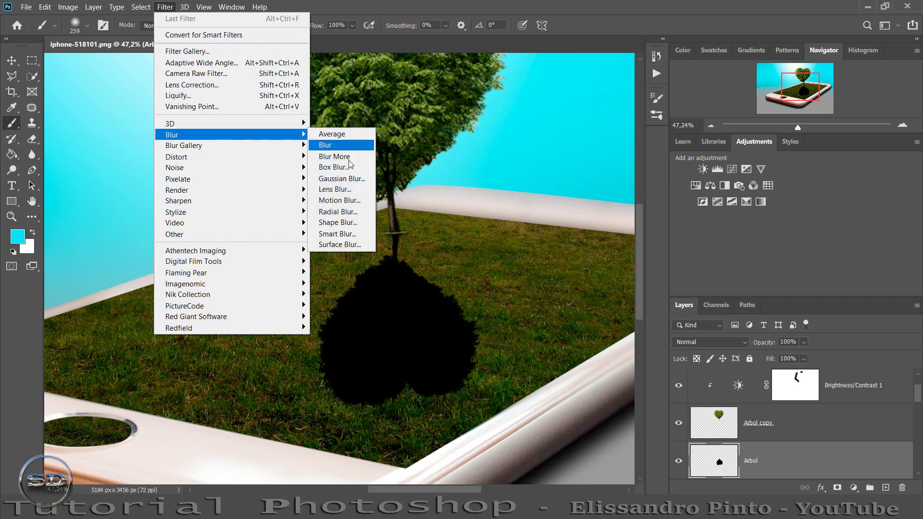
click(336, 182)
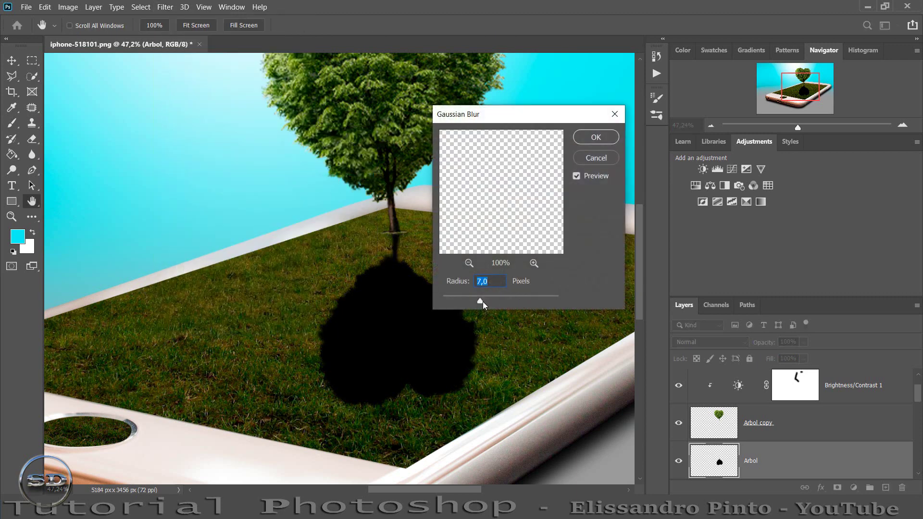
drag(491, 301, 496, 300)
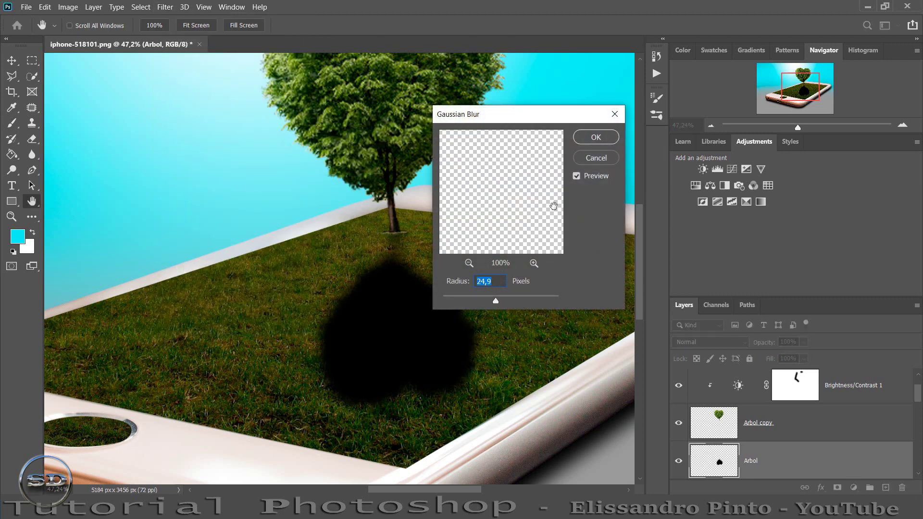
drag(490, 302, 489, 301)
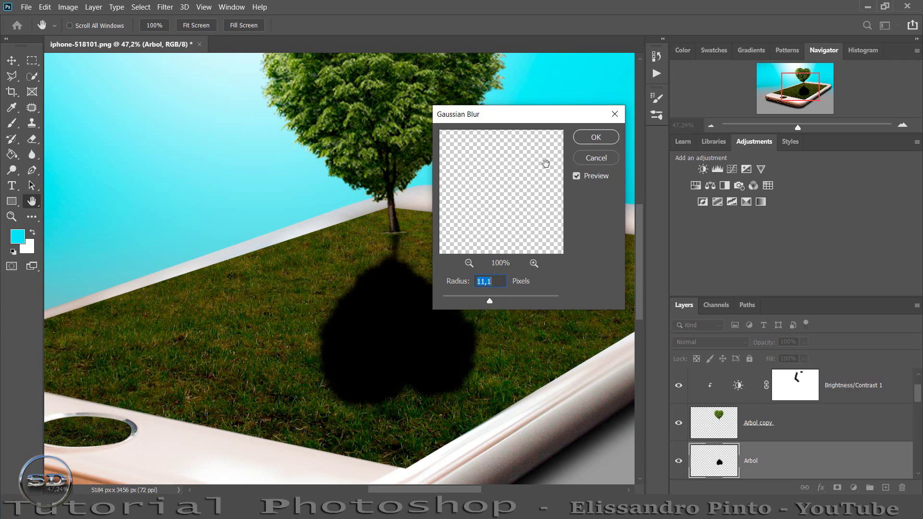
click(601, 143)
key(b)
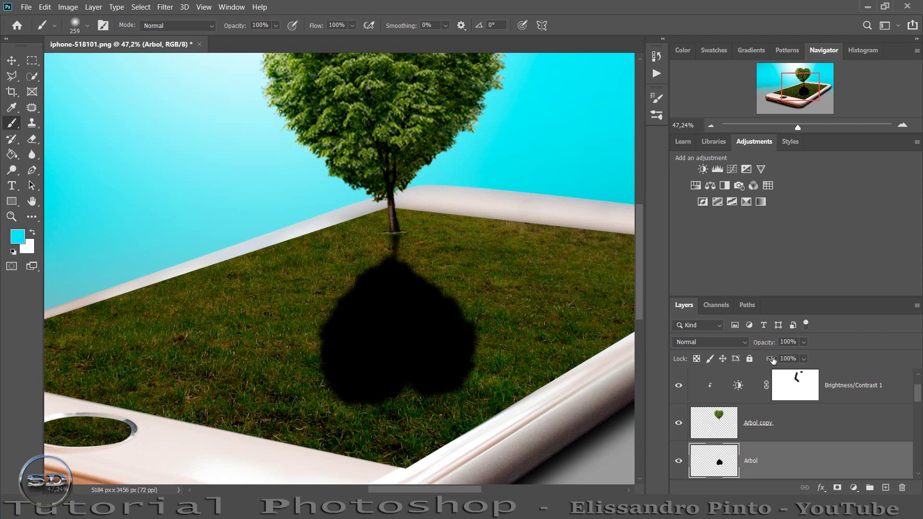
drag(773, 359, 731, 358)
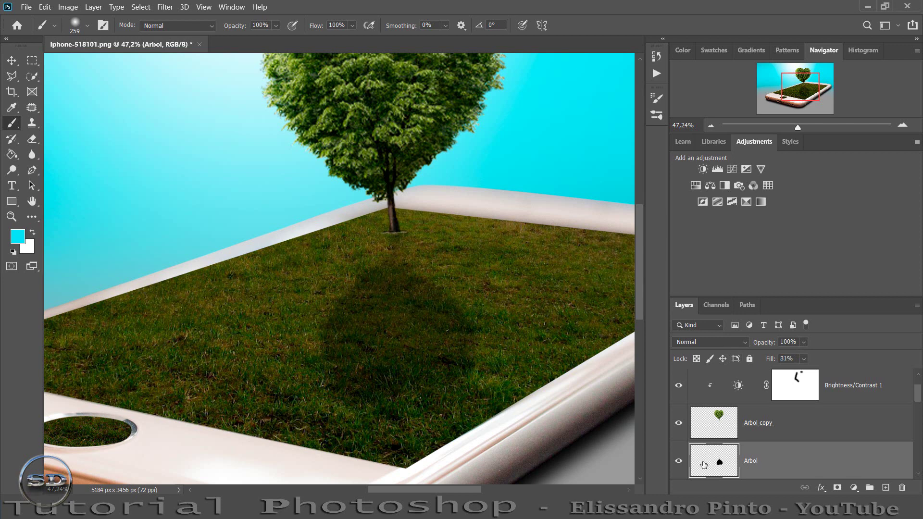
- Set the Arbol shadow layer to 34% fill and 78% opacity
click(165, 7)
click(166, 7)
click(165, 7)
drag(772, 360, 758, 342)
- Add a new Layer 7 and set the foreground colour to black (000000)
click(883, 488)
click(31, 233)
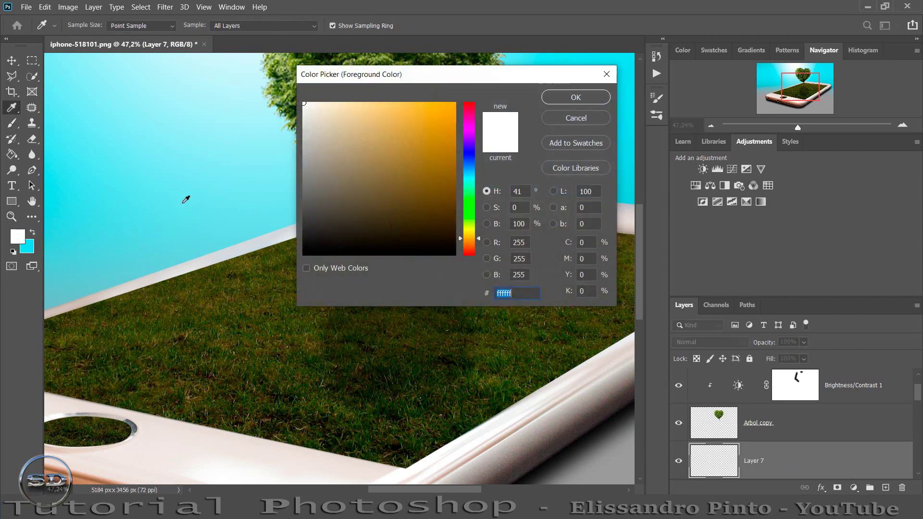
text(000000)
click(572, 99)
- Paint a soft black shadow under the trunk with a 980 px soft round brush flattened at -178°
key(b)
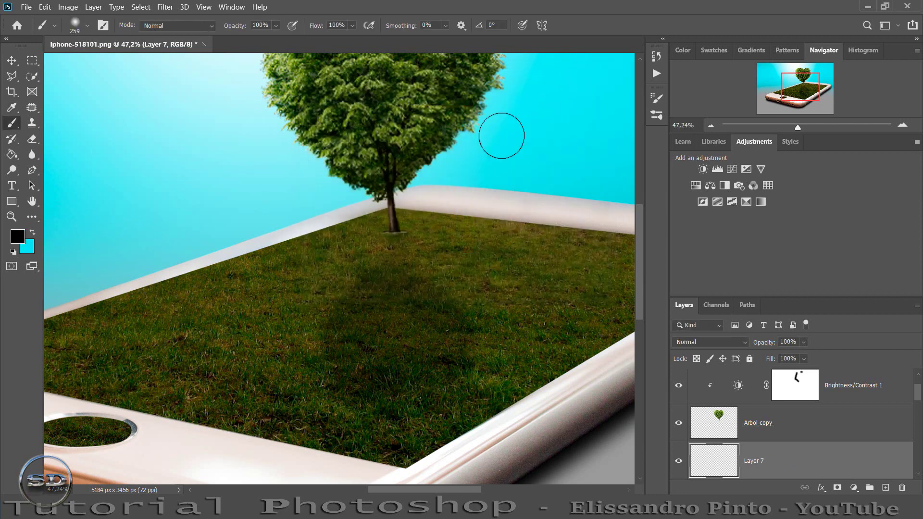
right_click(310, 152)
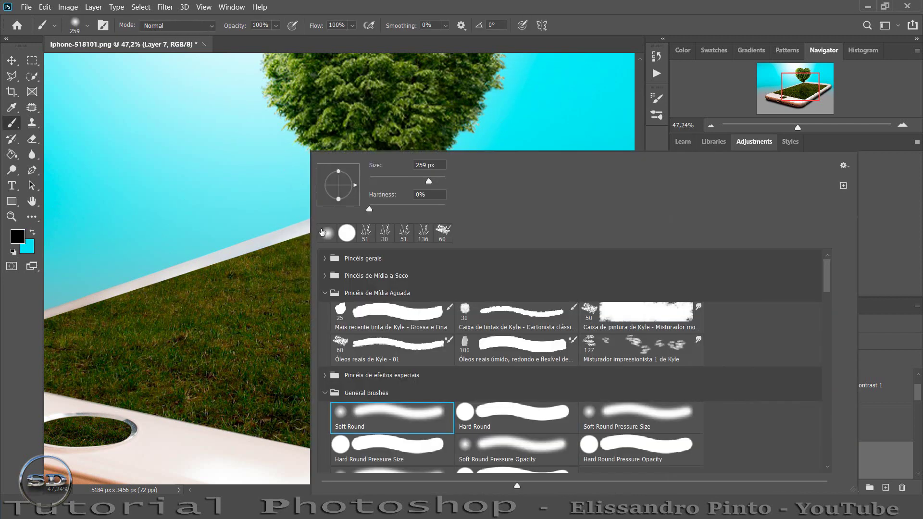
click(323, 233)
mouse_move(339, 200)
mouse_down()
mouse_move(341, 210)
mouse_move(338, 188)
mouse_up()
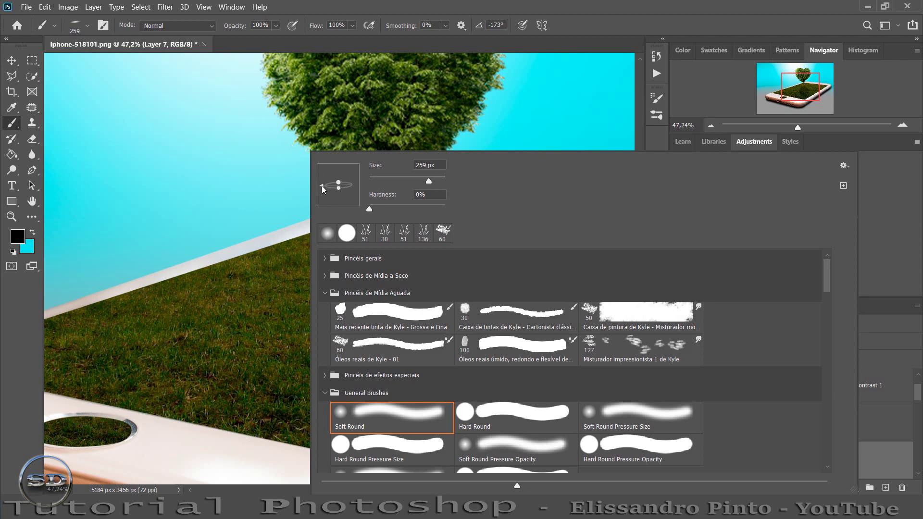
key(Return)
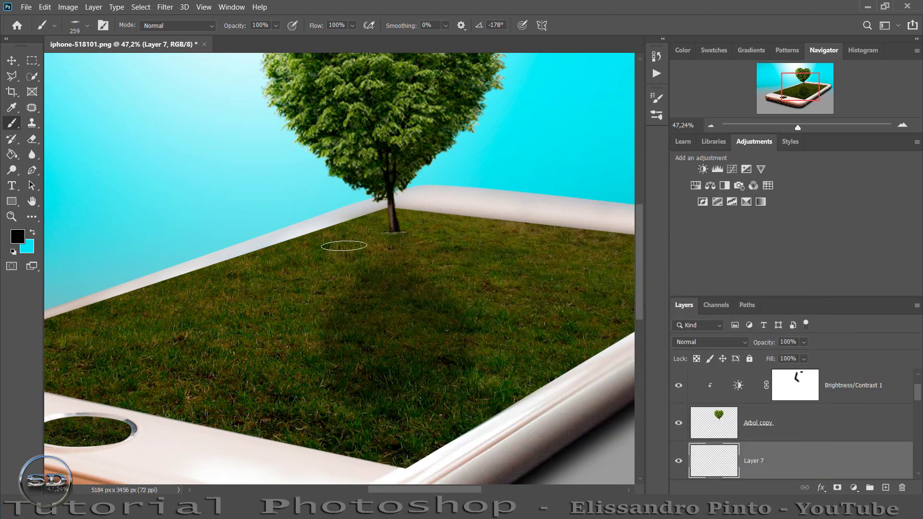
drag(344, 245, 448, 251)
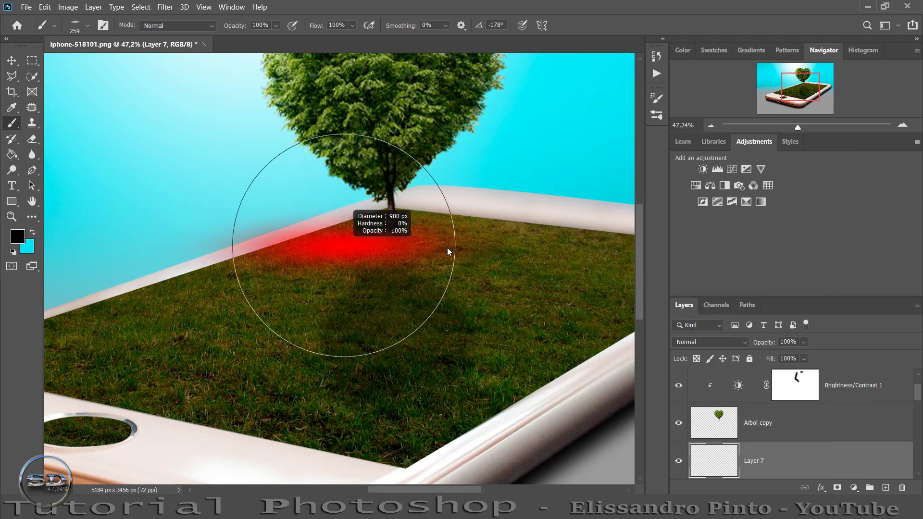
click(389, 234)
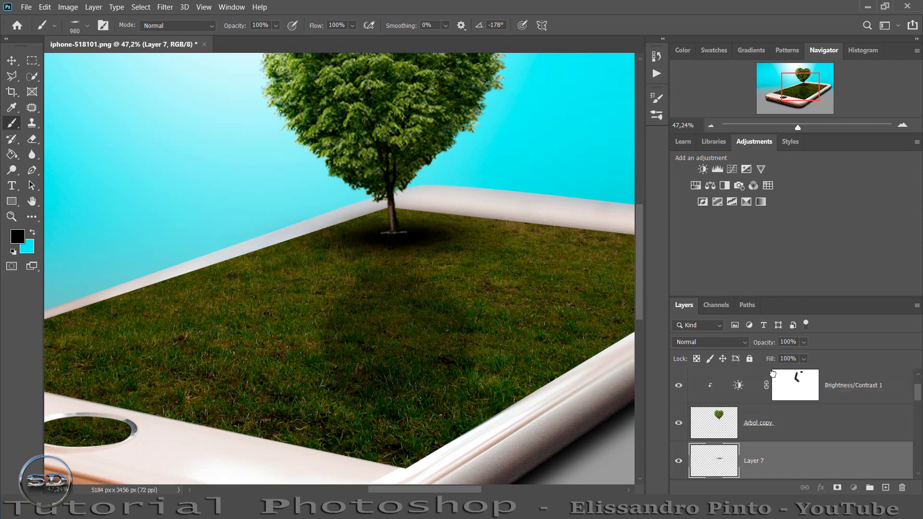
- Move Layer 7 to the top of the stack and set its fill to 75%
mouse_move(756, 450)
mouse_down()
mouse_move(773, 374)
mouse_move(763, 362)
mouse_up()
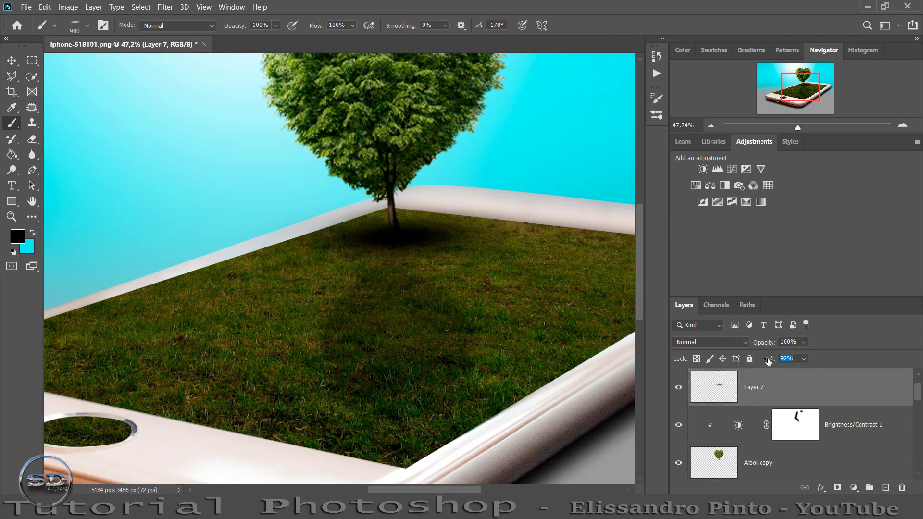
text(75)
key(Return)
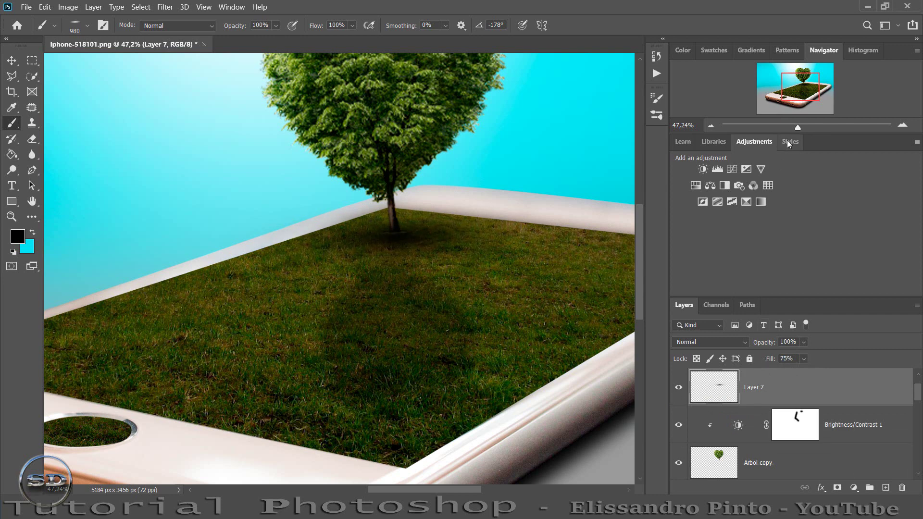
scroll(817, 414, down, 1)
scroll(807, 436, down, 1)
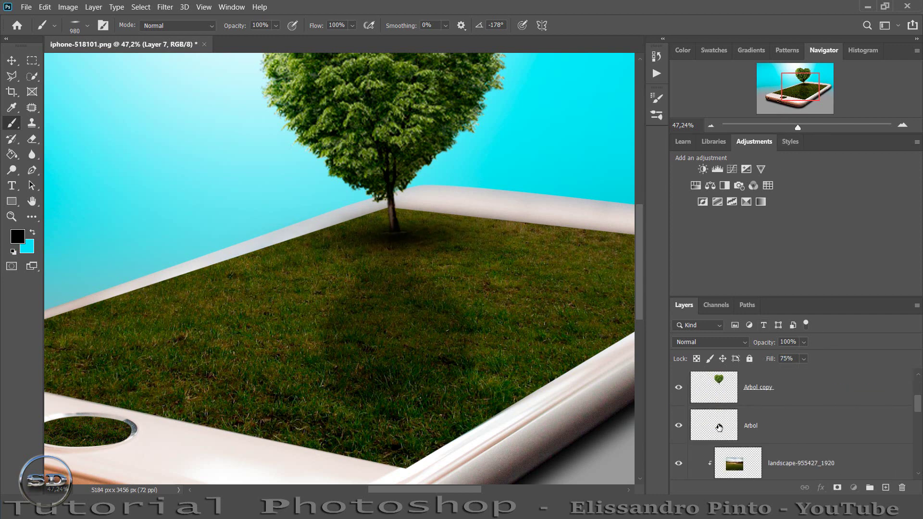
- Add a layer mask to Arbol and set a Soft Round brush to 56% opacity, 66% flow
click(721, 428)
click(836, 488)
right_click(225, 189)
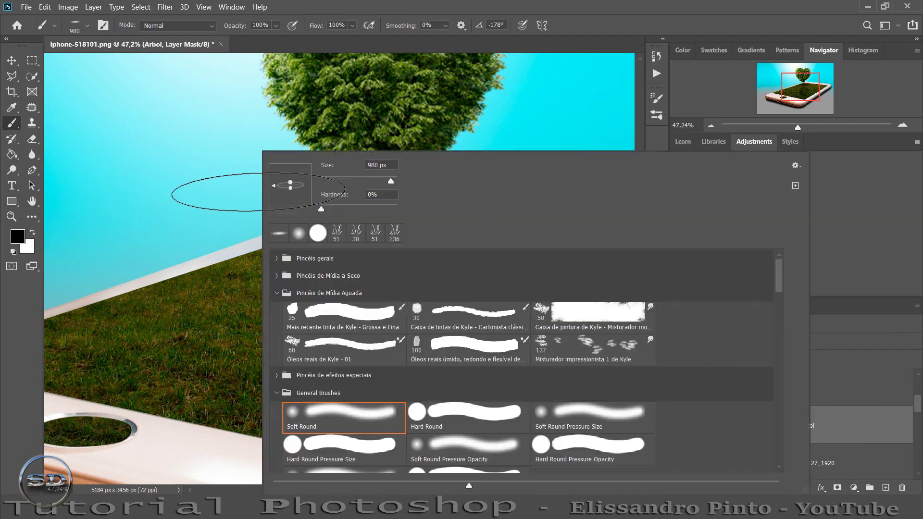
drag(290, 185, 292, 204)
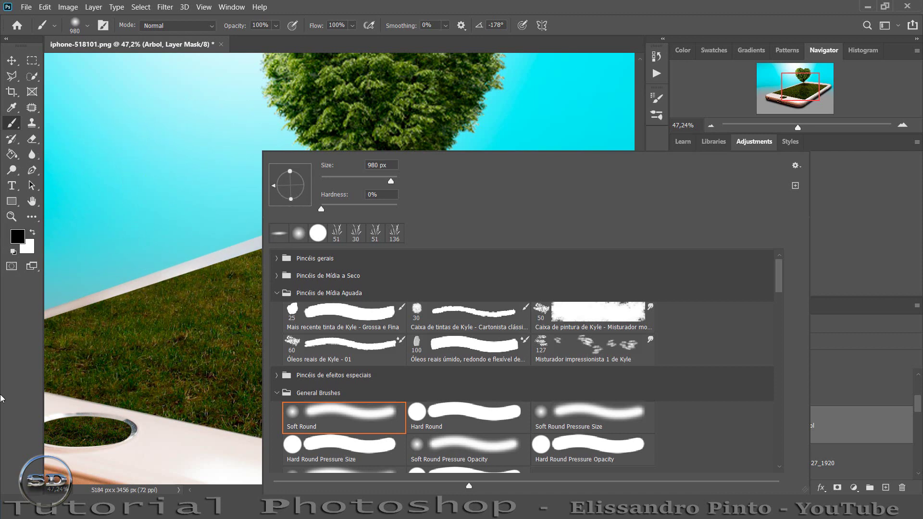
click(9, 405)
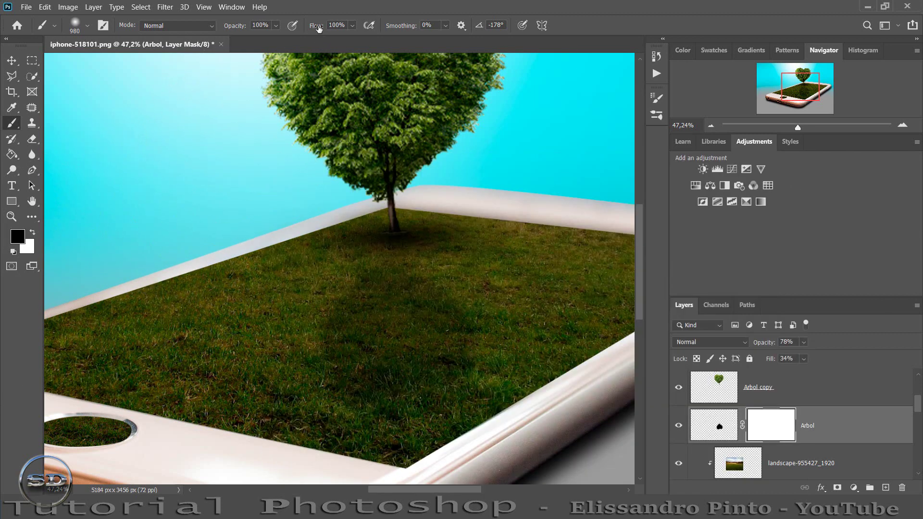
drag(317, 28, 215, 29)
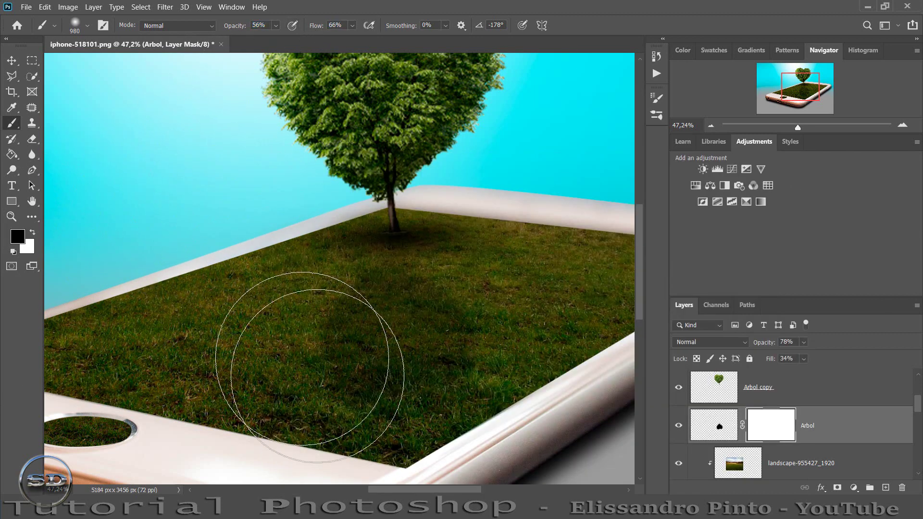
- Paint black on the mask to fade the dark shadow patches on the lower-left, right and near-tree grass
drag(340, 391, 309, 360)
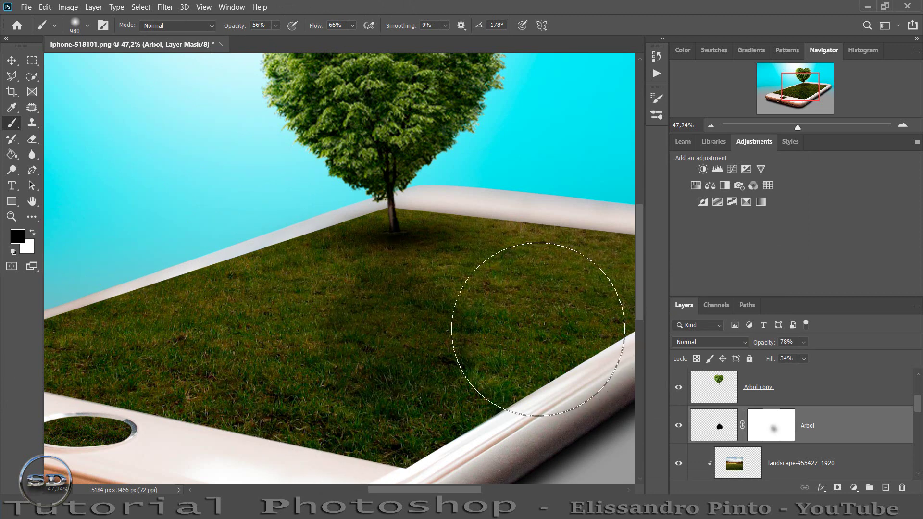
drag(526, 319, 495, 329)
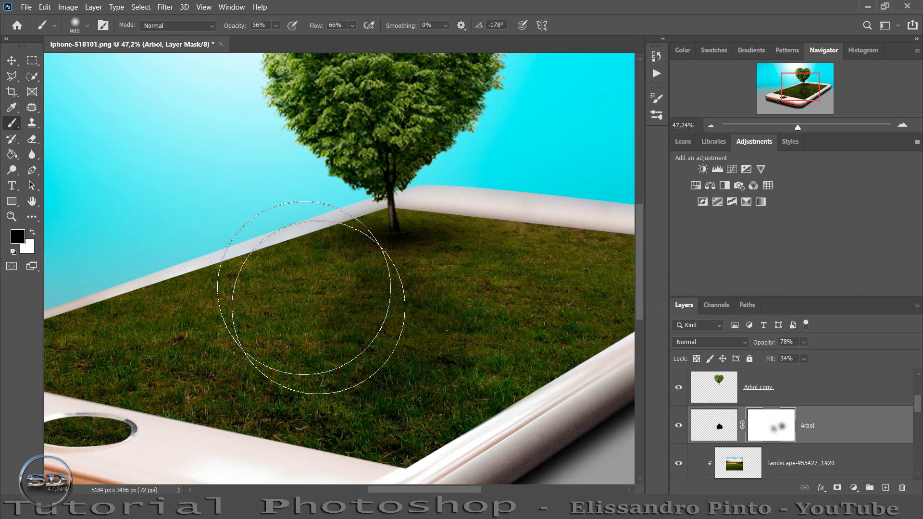
drag(318, 307, 289, 278)
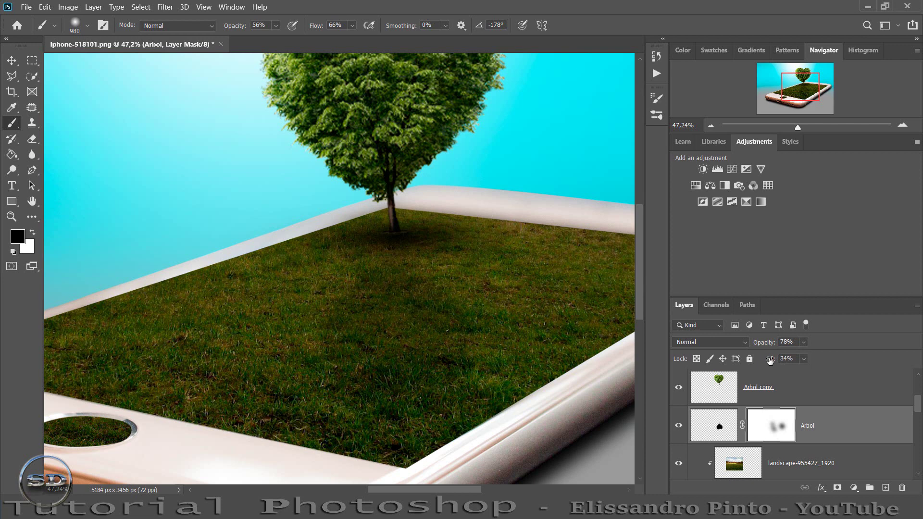
drag(770, 361, 780, 361)
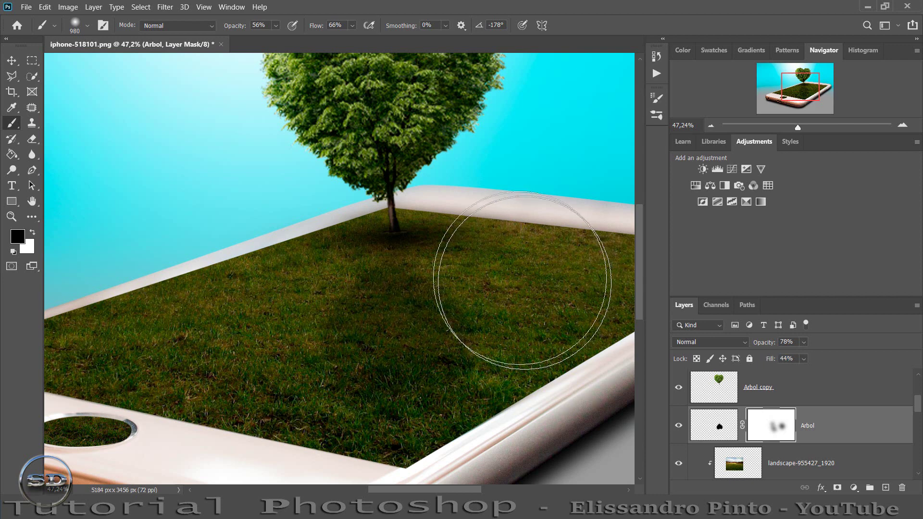
- Shrink the brush, lower its flow to 48% and raise the Arbol fill to about 45%
alt+right_click(498, 236)
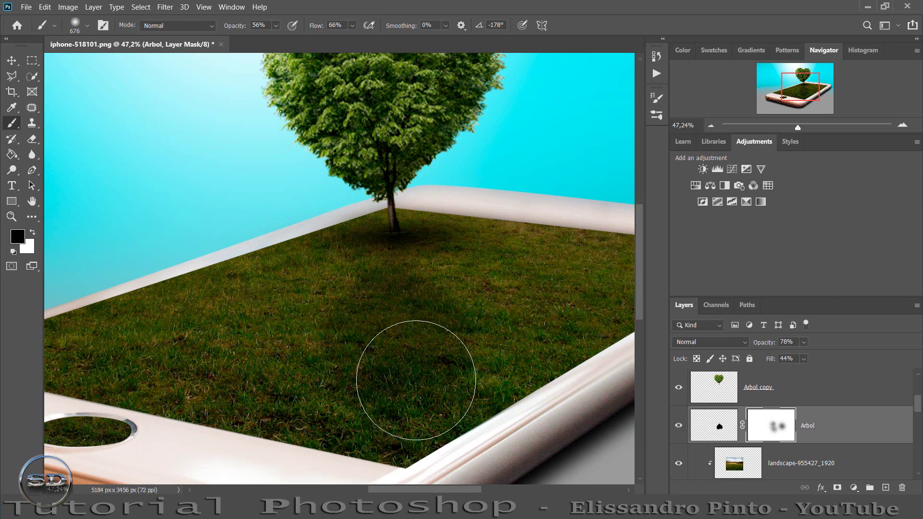
drag(317, 28, 309, 29)
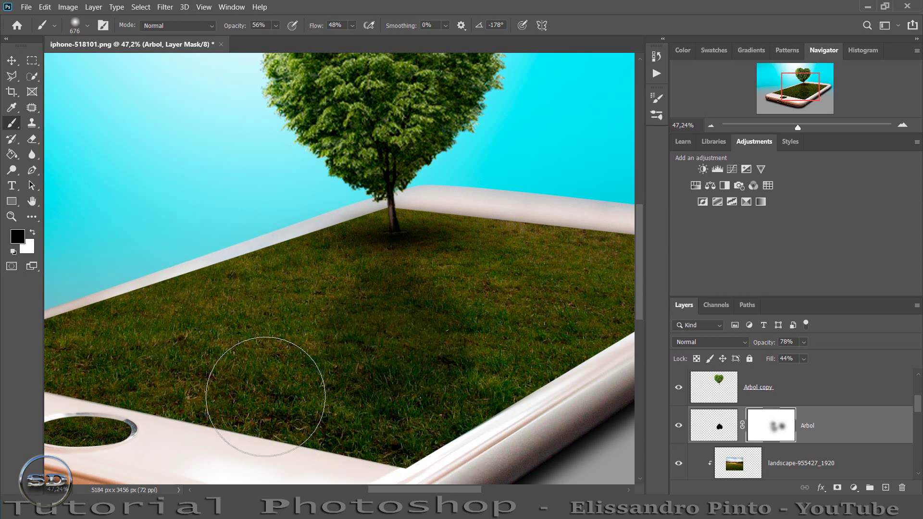
drag(769, 360, 770, 360)
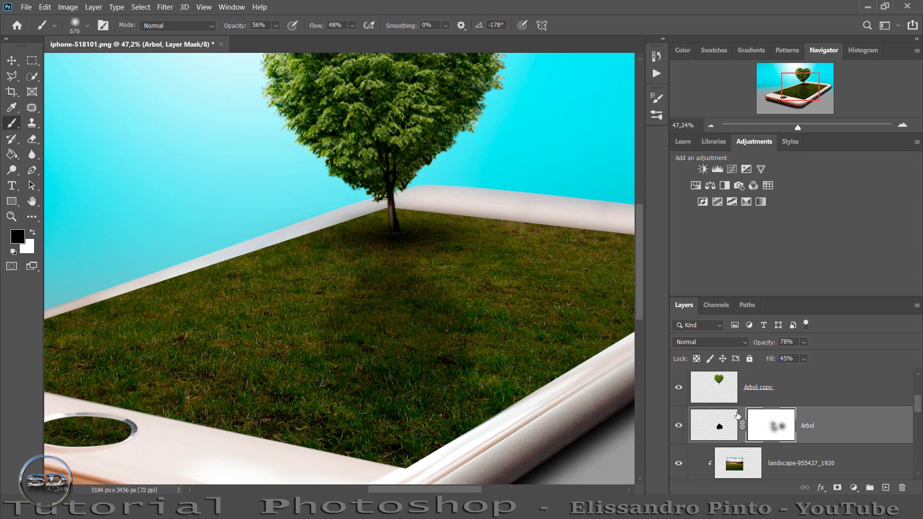
scroll(737, 415, up, 2)
click(726, 385)
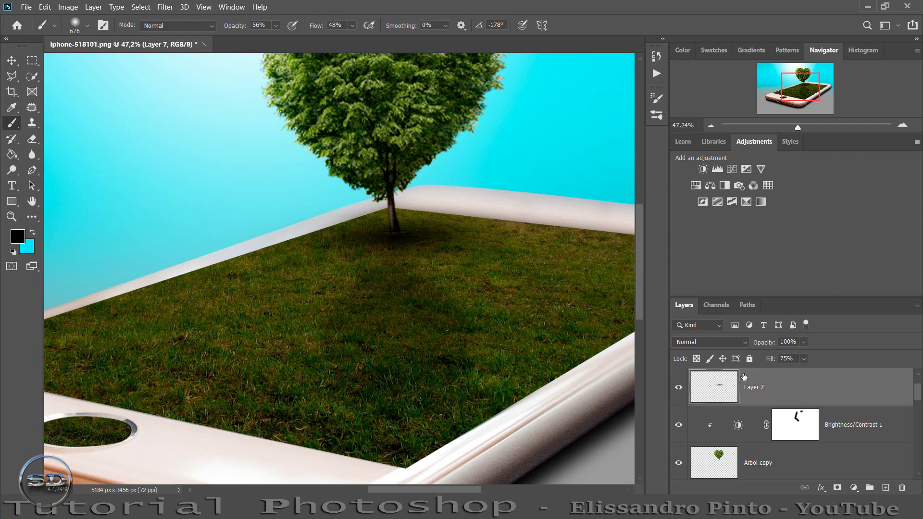
- Set Layer 7's opacity to 87% and reduce the brush to 96 px
drag(768, 342, 765, 343)
click(801, 189)
drag(795, 128, 807, 128)
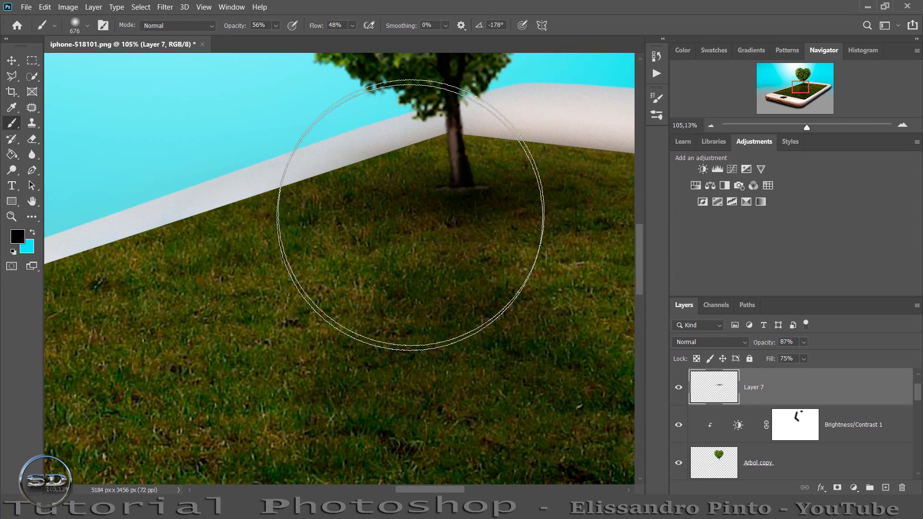
drag(413, 207, 259, 217)
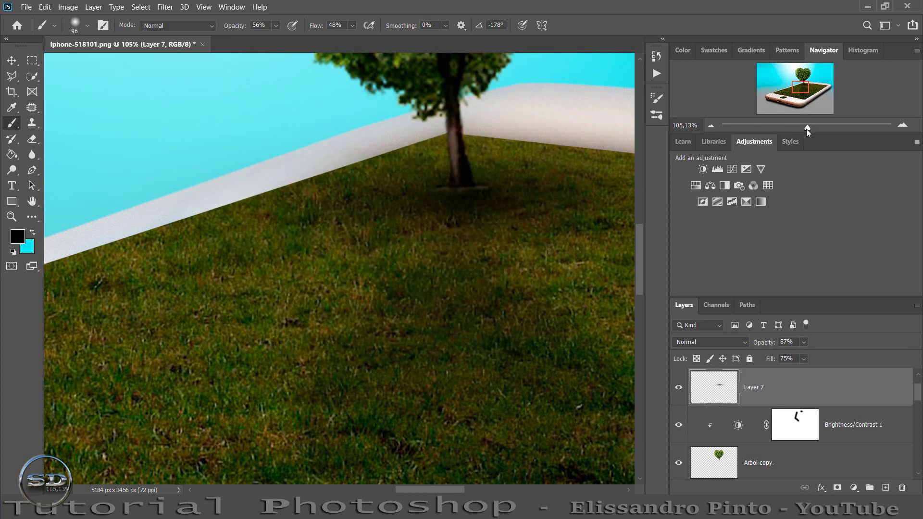
drag(806, 128, 798, 127)
scroll(768, 445, up, 1)
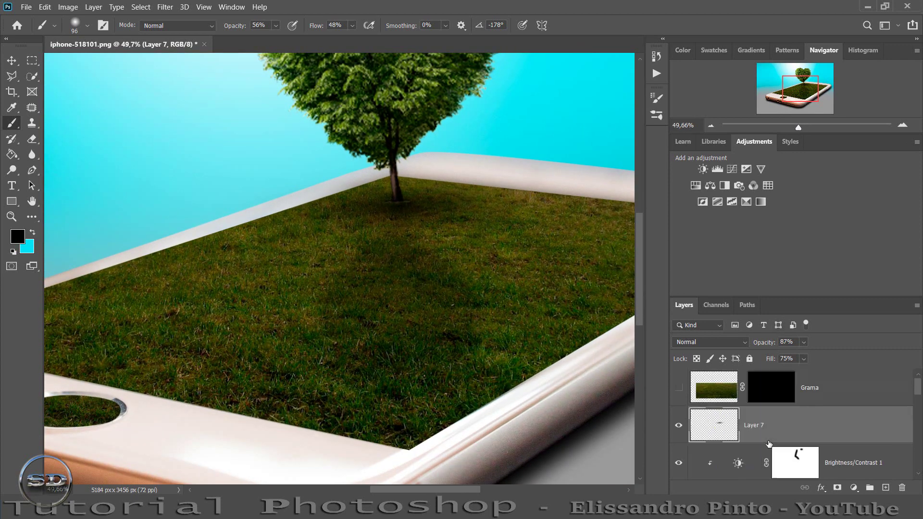
scroll(768, 444, down, 1)
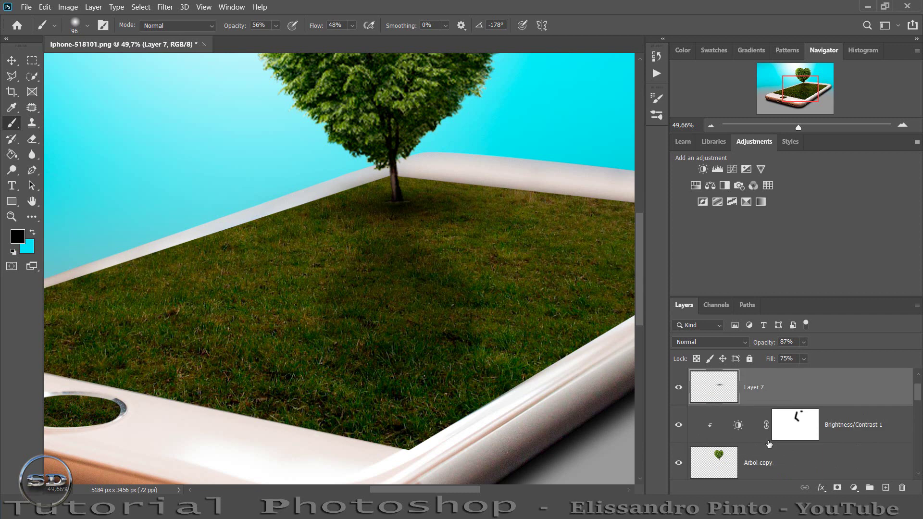
scroll(768, 444, down, 1)
scroll(768, 444, up, 1)
drag(796, 130, 790, 128)
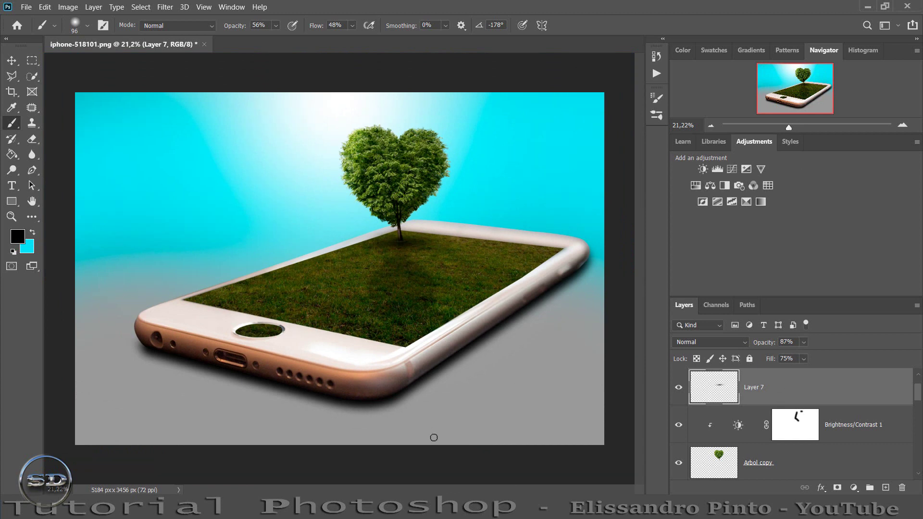
- Place the bird image, scale it to about 427% and position it in the sky above the tree
drag(433, 437, 452, 250)
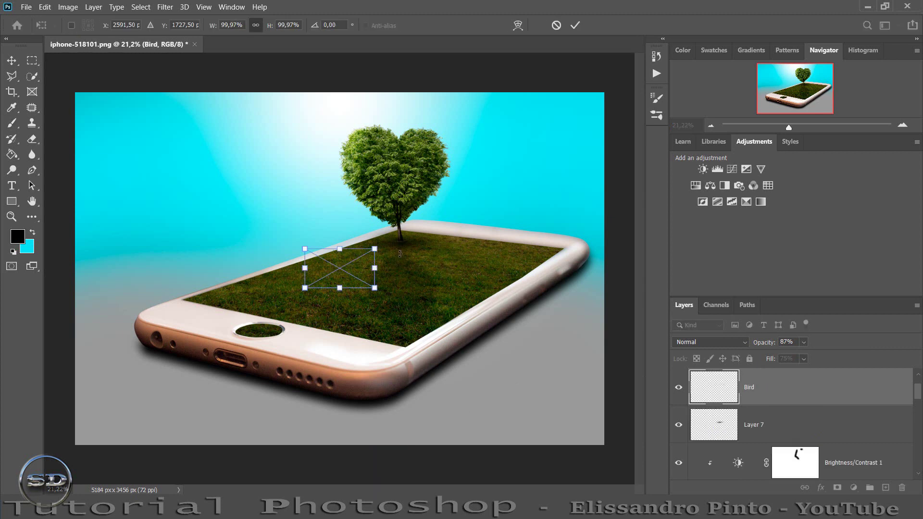
drag(376, 250, 617, 139)
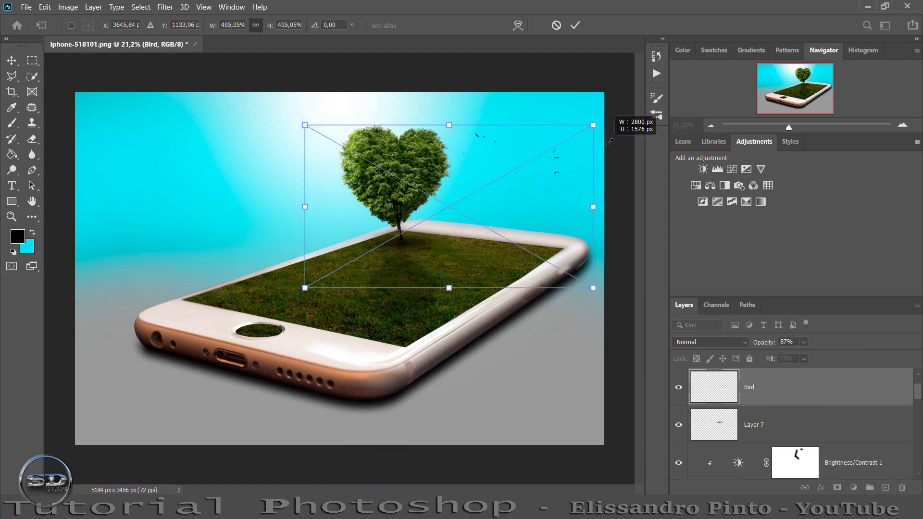
drag(572, 178, 556, 159)
key(b)
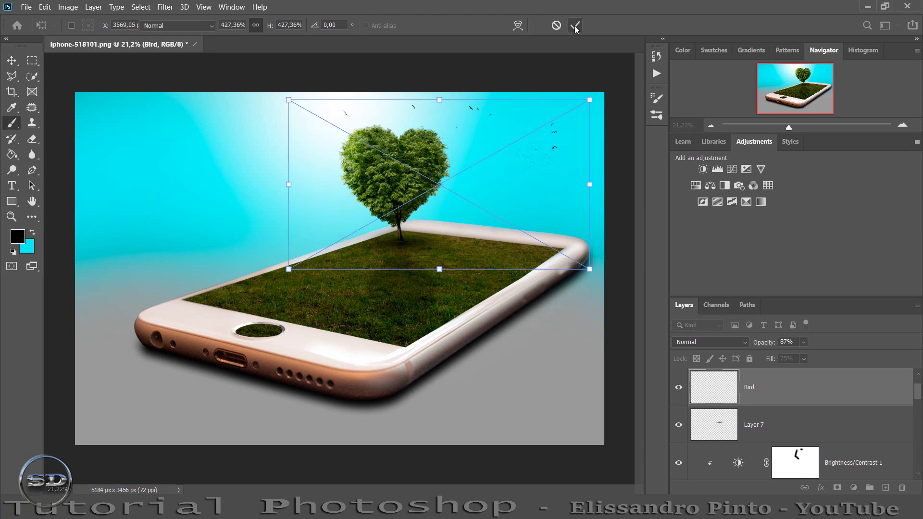
- Add a layer mask to the Bird layer and set brush opacity and flow to 100%
click(836, 487)
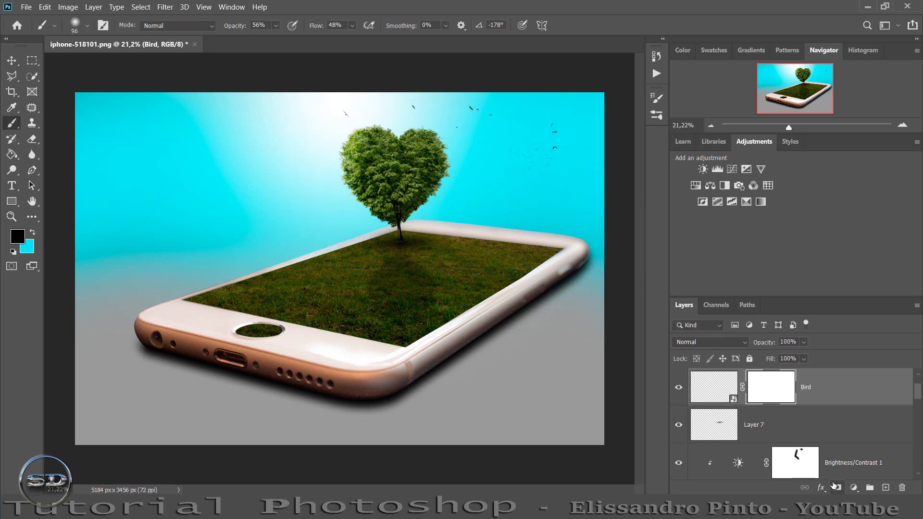
drag(234, 28, 346, 27)
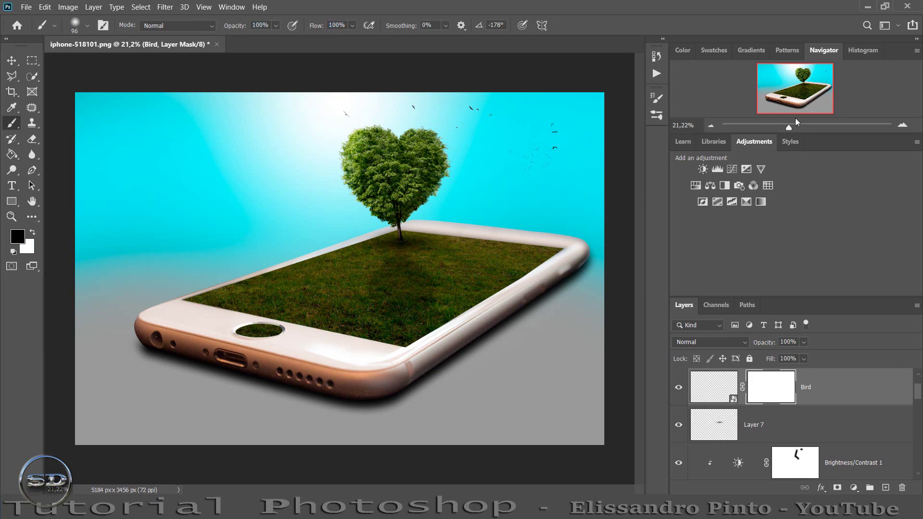
drag(789, 126, 804, 126)
- Paint black on the Bird mask over the cluster of tiny central birds, leaving a sparser flock
drag(788, 85, 818, 67)
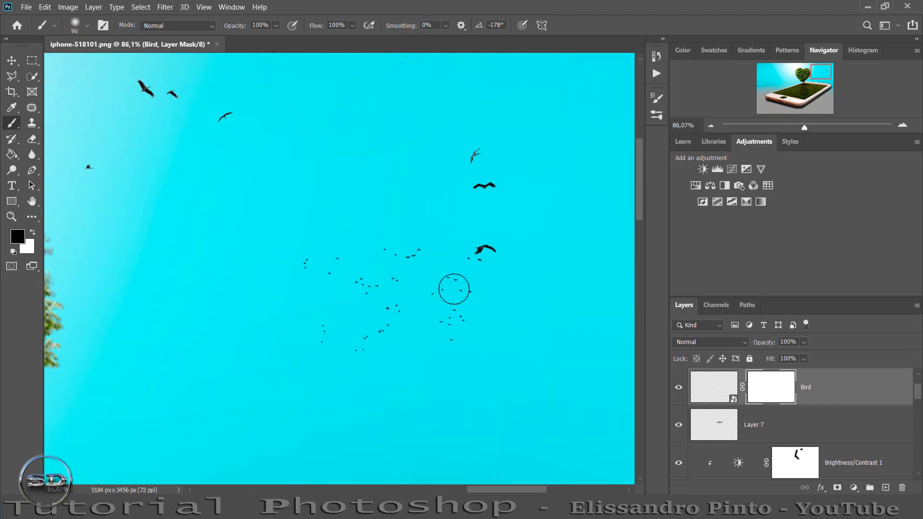
mouse_move(454, 288)
mouse_down()
mouse_move(462, 315)
mouse_move(441, 330)
mouse_move(395, 229)
mouse_move(412, 283)
mouse_move(288, 261)
mouse_move(317, 308)
mouse_move(238, 300)
mouse_up()
mouse_move(813, 71)
mouse_down()
mouse_move(794, 67)
mouse_move(803, 54)
mouse_move(816, 61)
mouse_move(807, 77)
mouse_up()
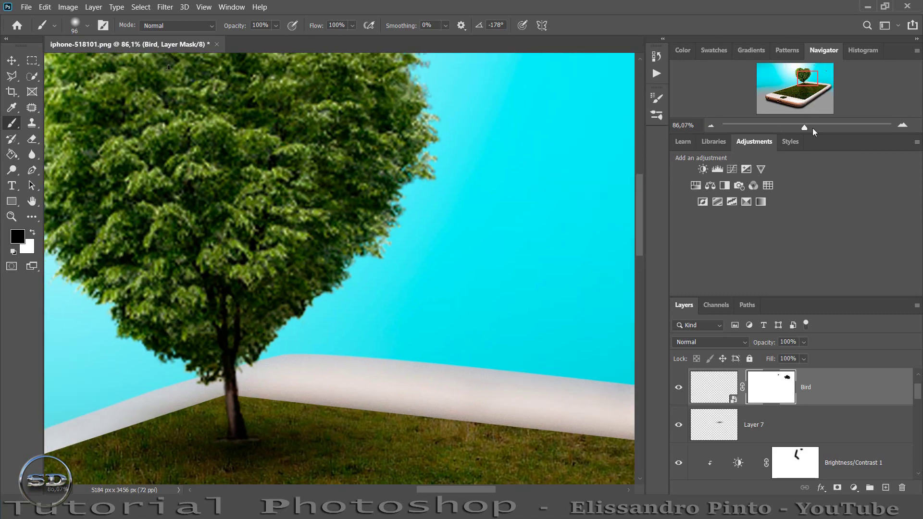
drag(805, 128, 792, 125)
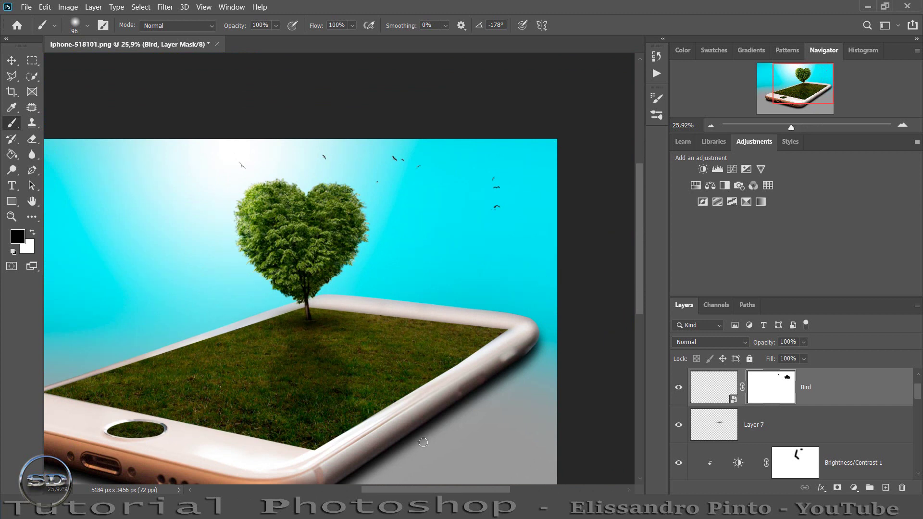
- Paste the cloud image and place it in the sky right of the heart tree
key(ctrl+v)
key(ctrl+t)
drag(394, 256, 523, 172)
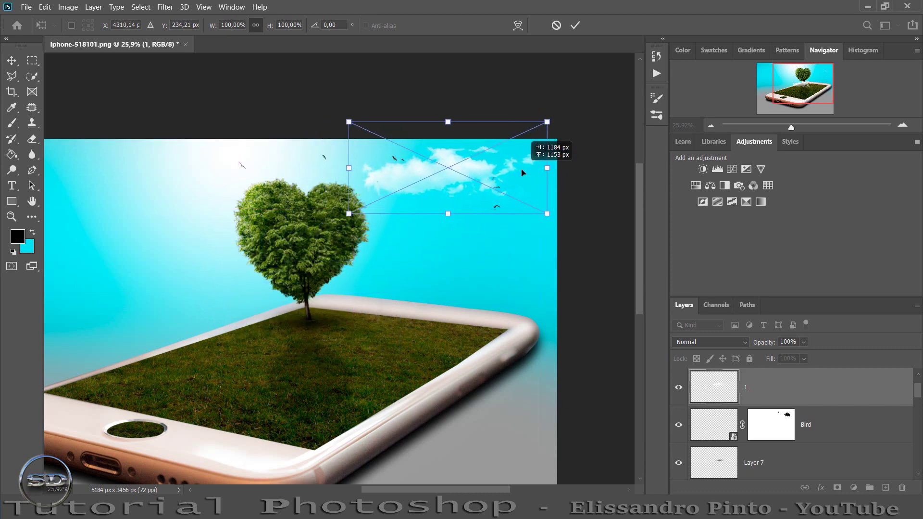
click(575, 25)
- Move the cloud layer (layer 1) below the Bird layer
key(b)
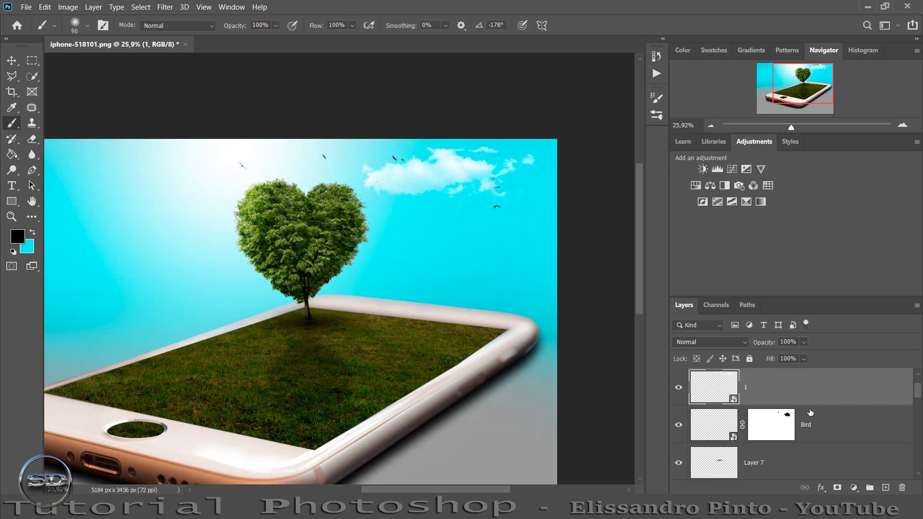
drag(810, 412, 779, 454)
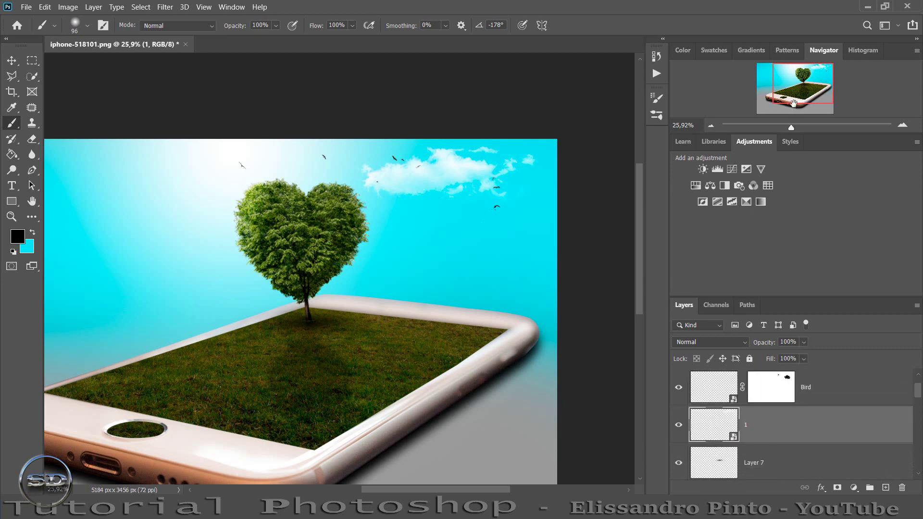
drag(793, 102, 785, 88)
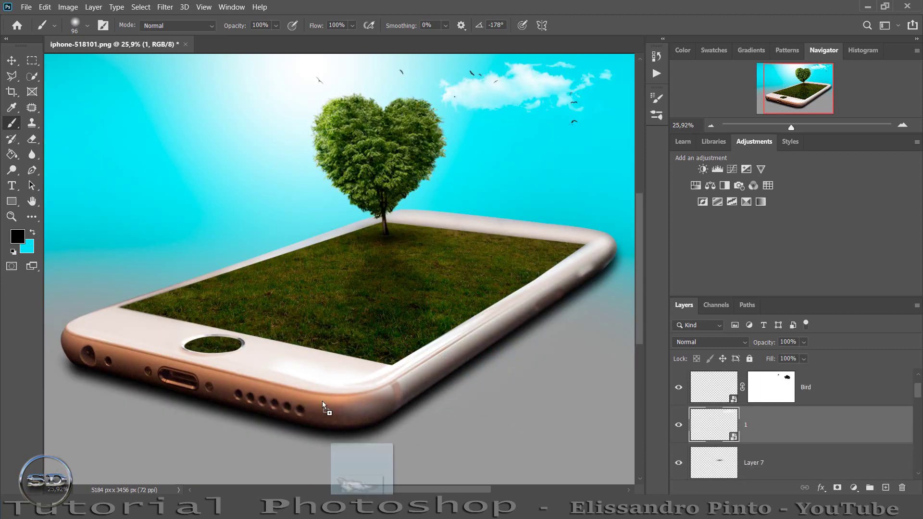
- Place another cloud image as layer 5 in the upper-left sky, left of the tree
drag(370, 400, 222, 181)
drag(279, 237, 172, 74)
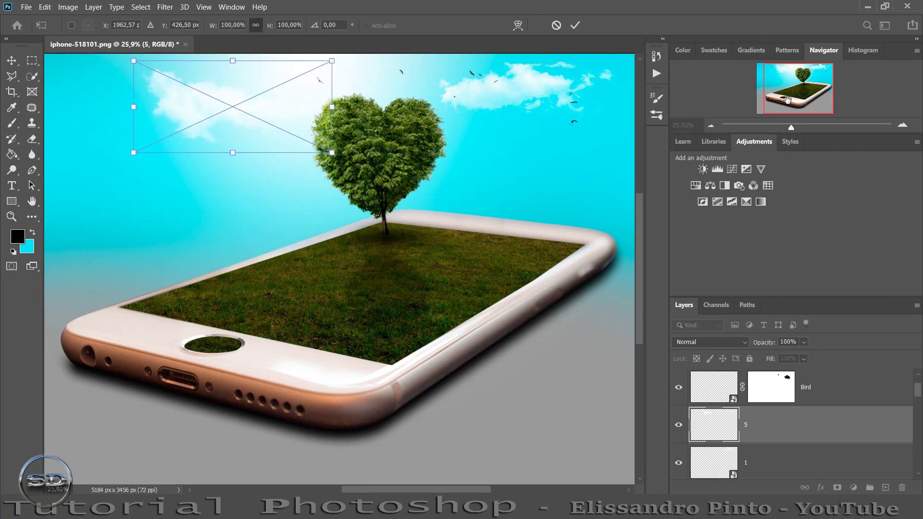
drag(788, 99, 787, 125)
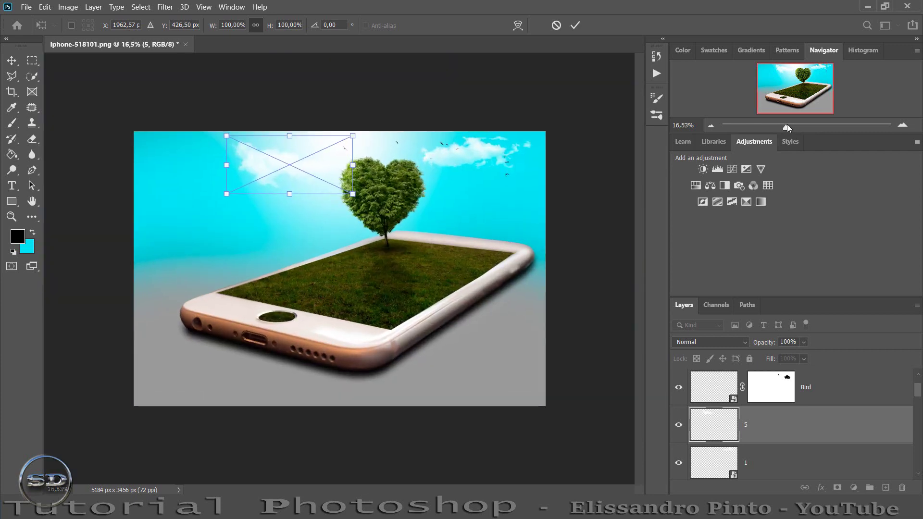
click(576, 26)
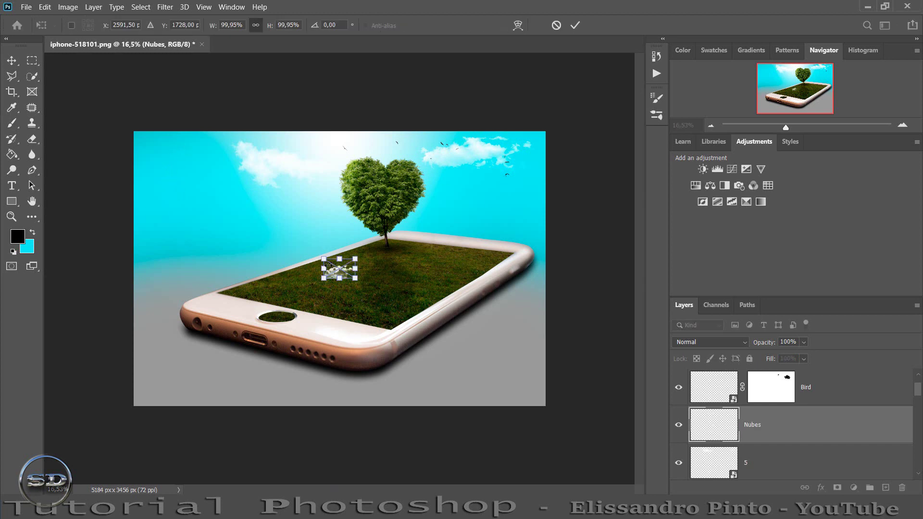
- Scale the Nubes clouds to about 389% and fit them into the top-left corner
drag(321, 255, 230, 201)
drag(315, 242, 168, 141)
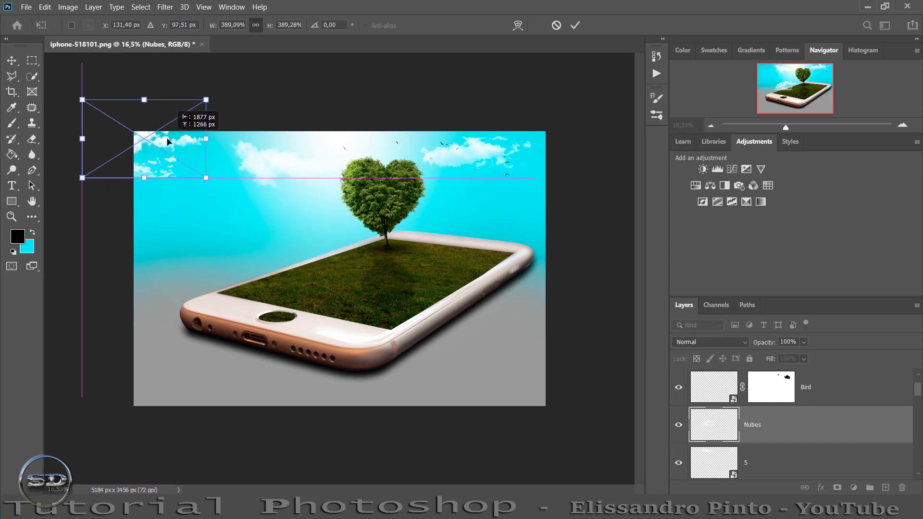
click(575, 25)
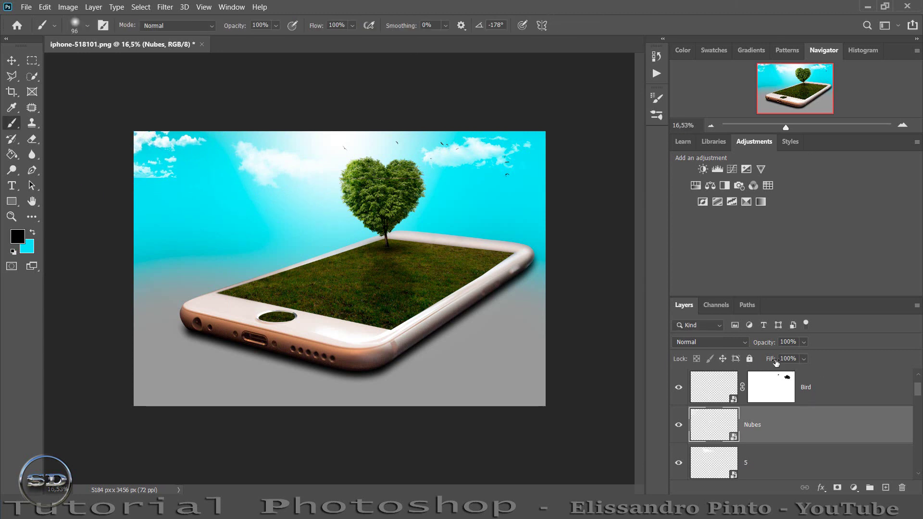
- Set Nubes fill to 75% and mask away its lower wisps with a 677 px black soft brush
drag(769, 359, 754, 359)
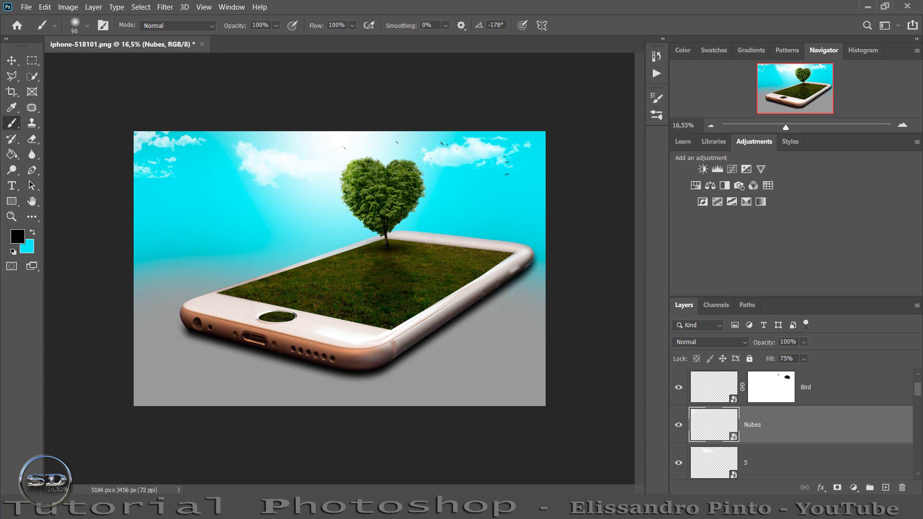
click(837, 487)
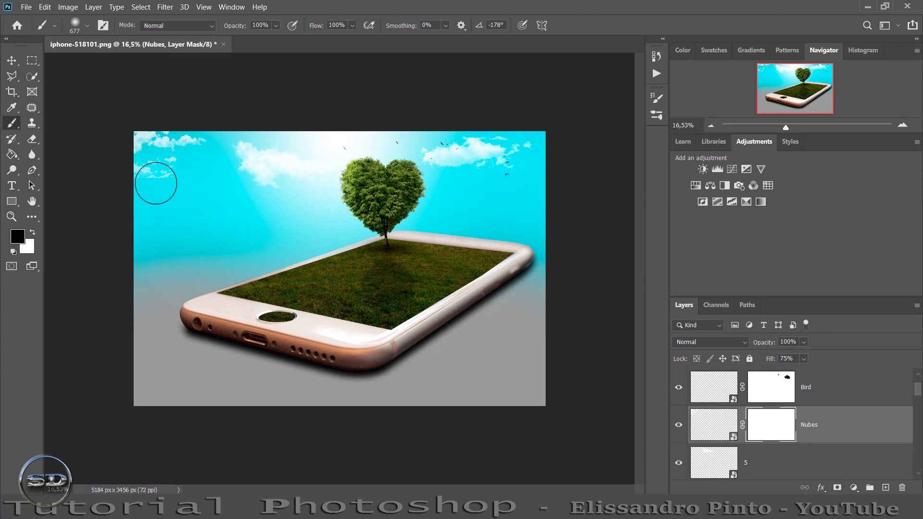
click(160, 175)
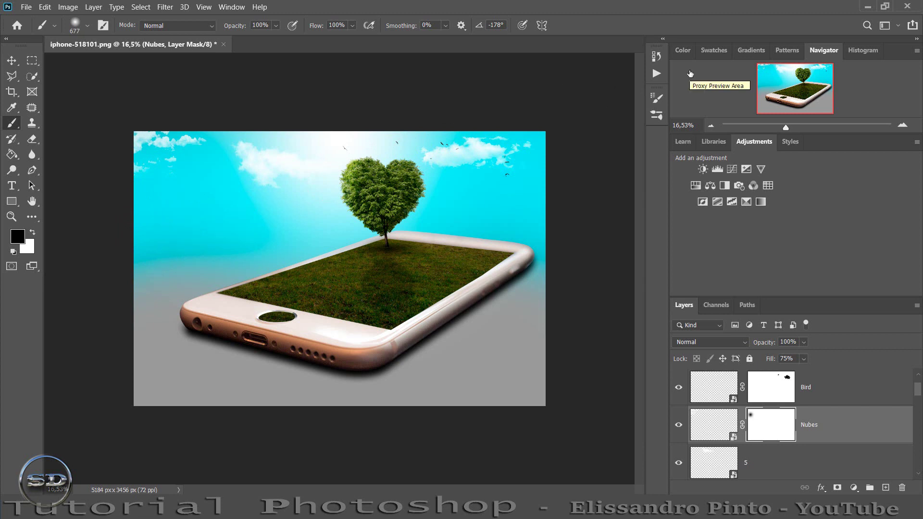
scroll(818, 438, up, 1)
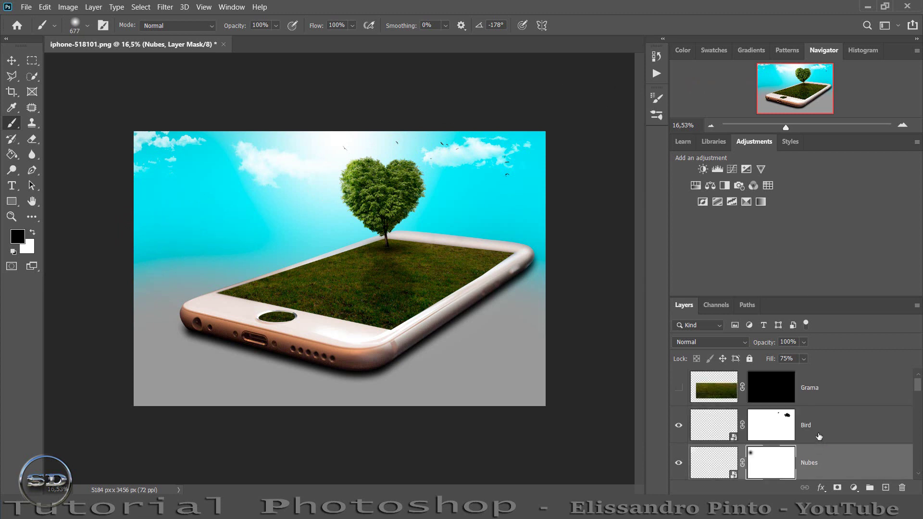
click(827, 418)
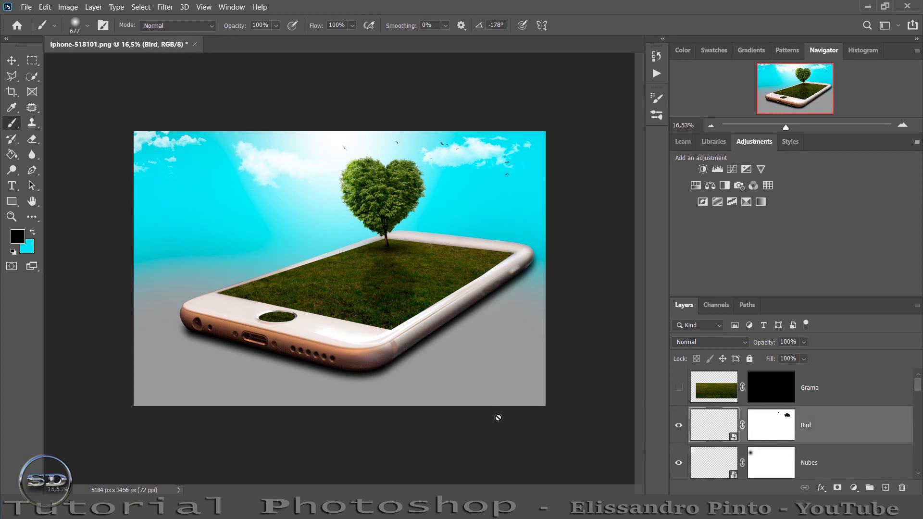
- Place the Flores daisies over the round home-button hole, scaled to about 249%
drag(278, 385, 283, 342)
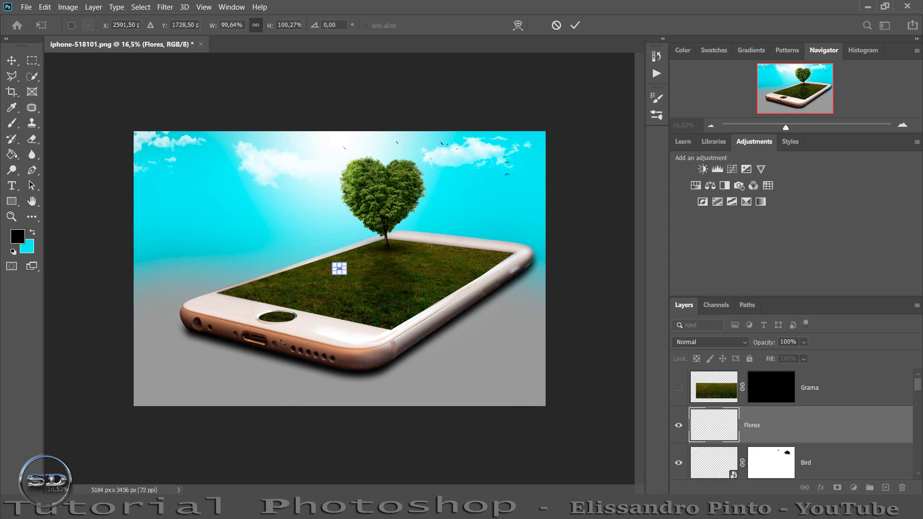
drag(794, 126, 800, 125)
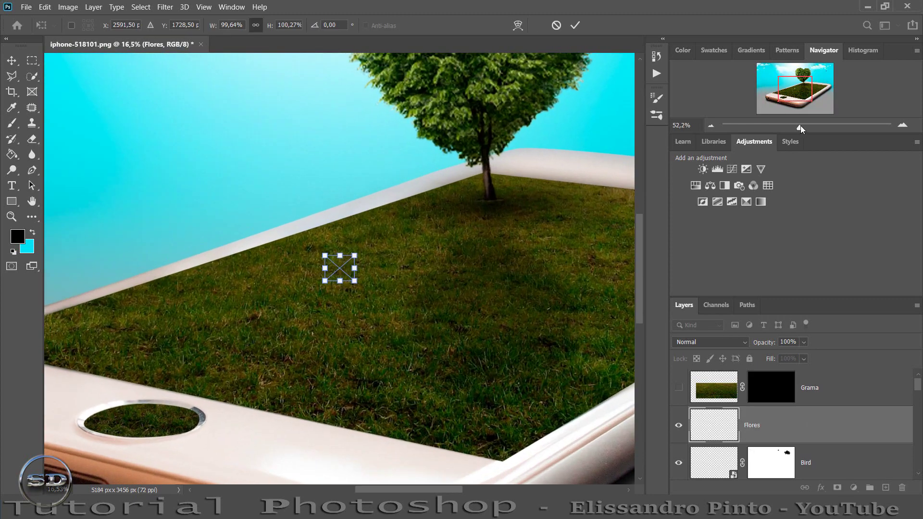
drag(320, 256, 290, 218)
drag(291, 282, 102, 451)
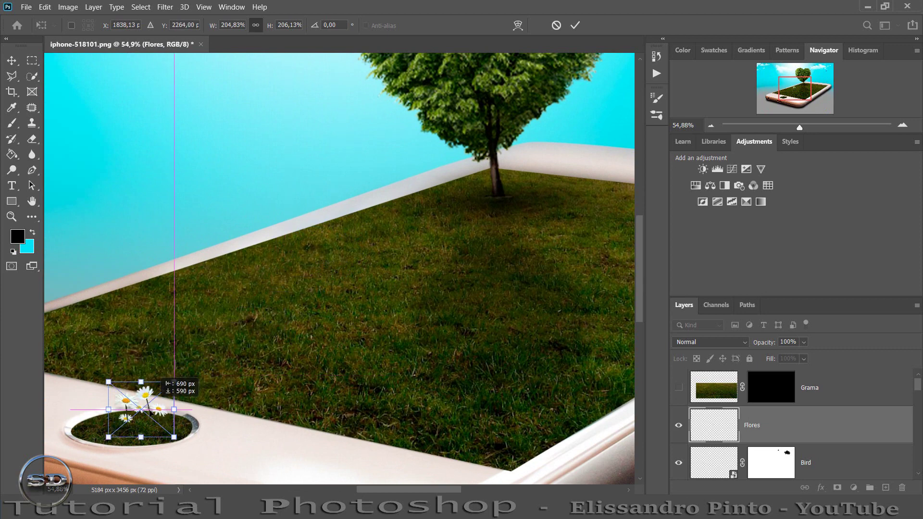
drag(168, 390, 173, 378)
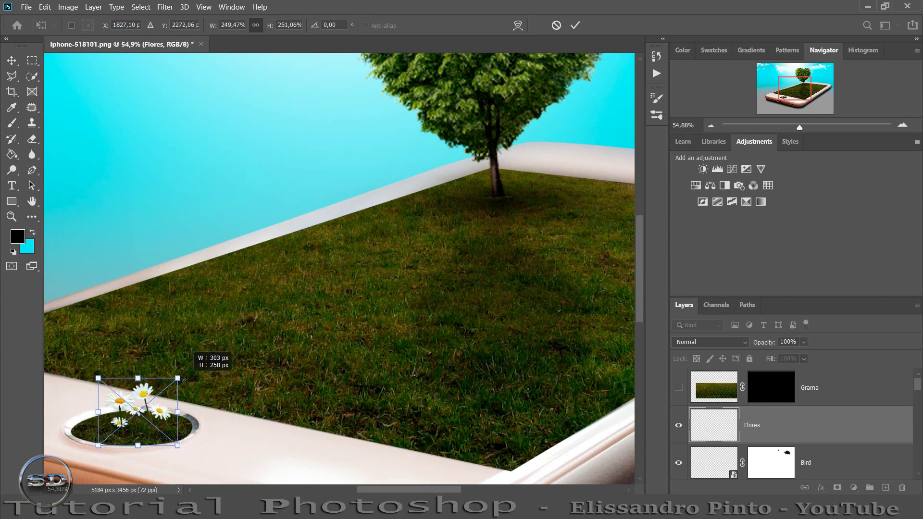
click(575, 25)
key(b)
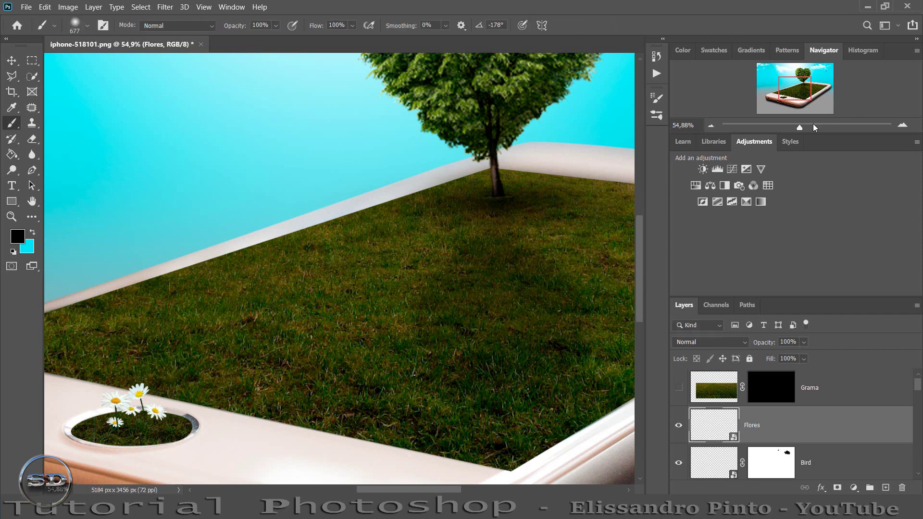
drag(802, 126, 790, 127)
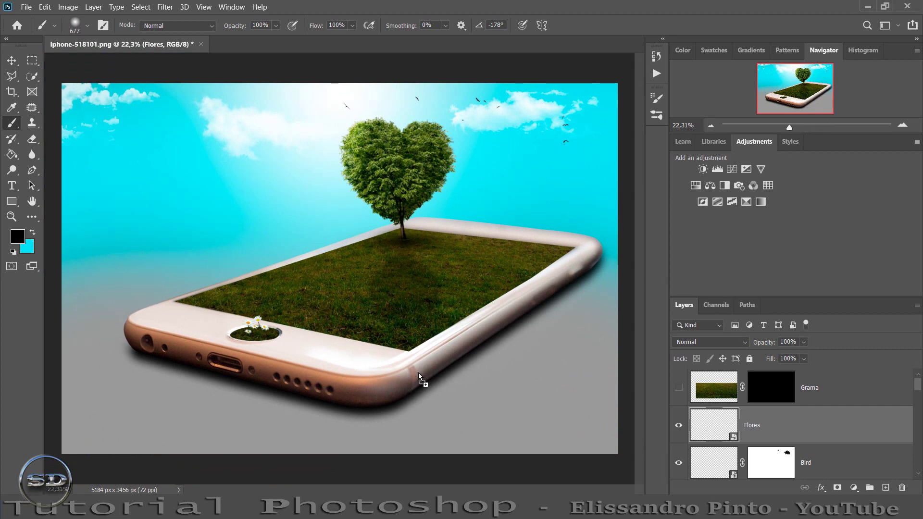
- Place the plant grass tufts and skew them to follow the phone screen's bottom edge
mouse_move(386, 299)
mouse_down()
mouse_move(554, 409)
mouse_move(416, 302)
mouse_up()
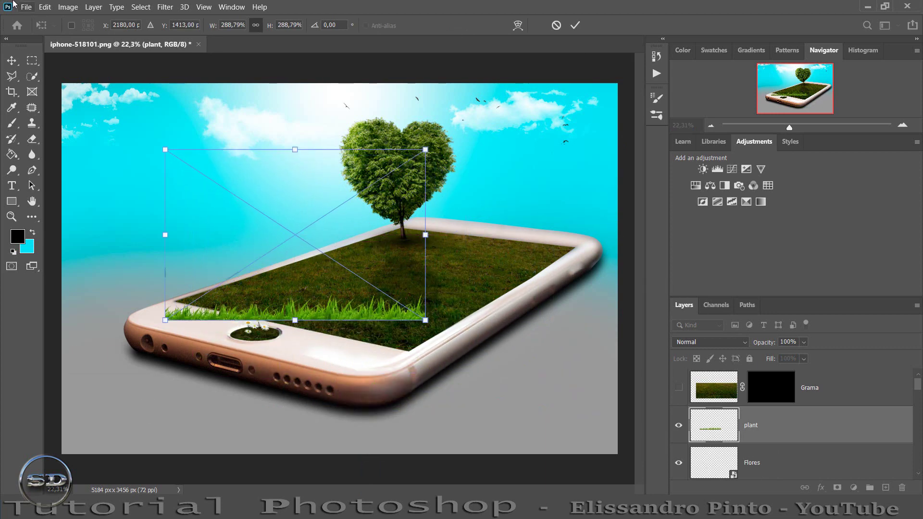
click(46, 8)
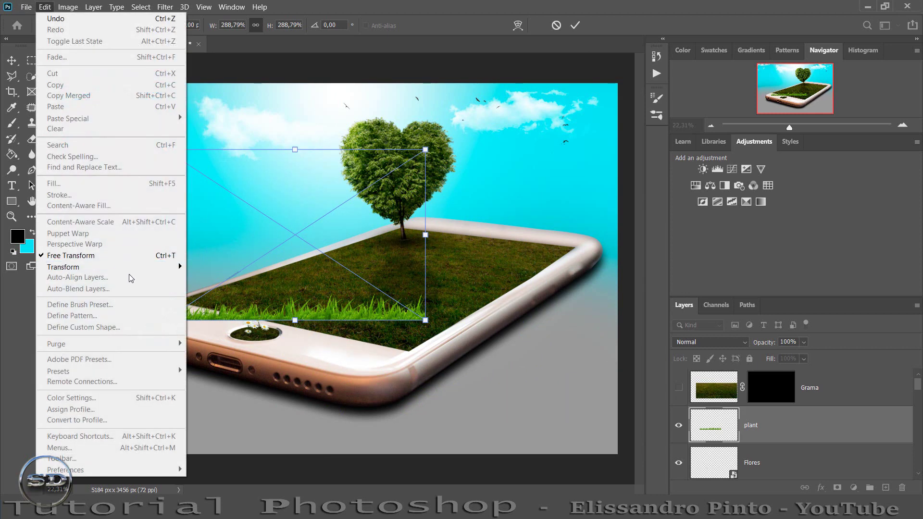
mouse_move(86, 267)
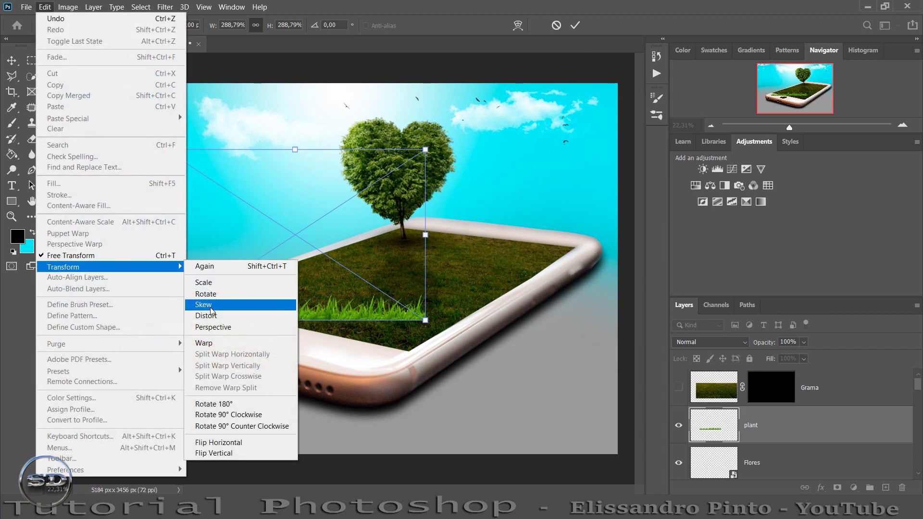
key(Escape)
key(Escape)
drag(428, 322, 415, 353)
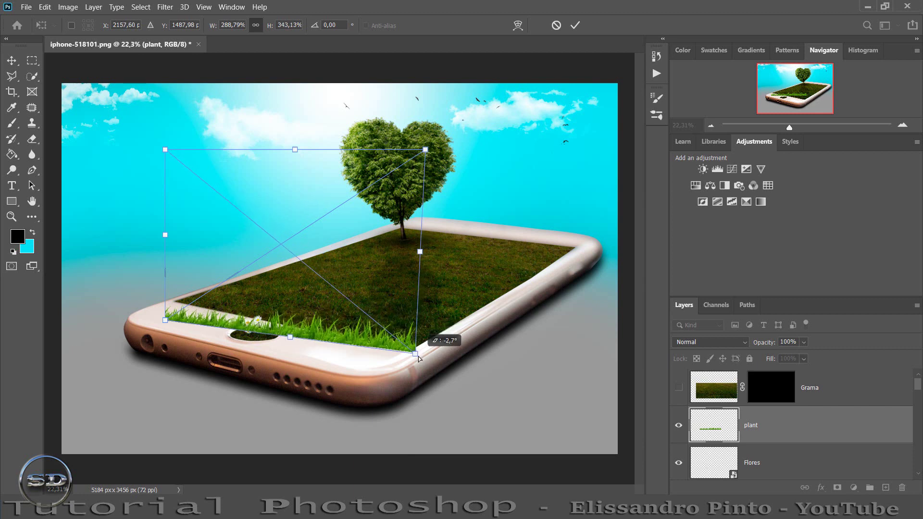
drag(165, 320, 176, 302)
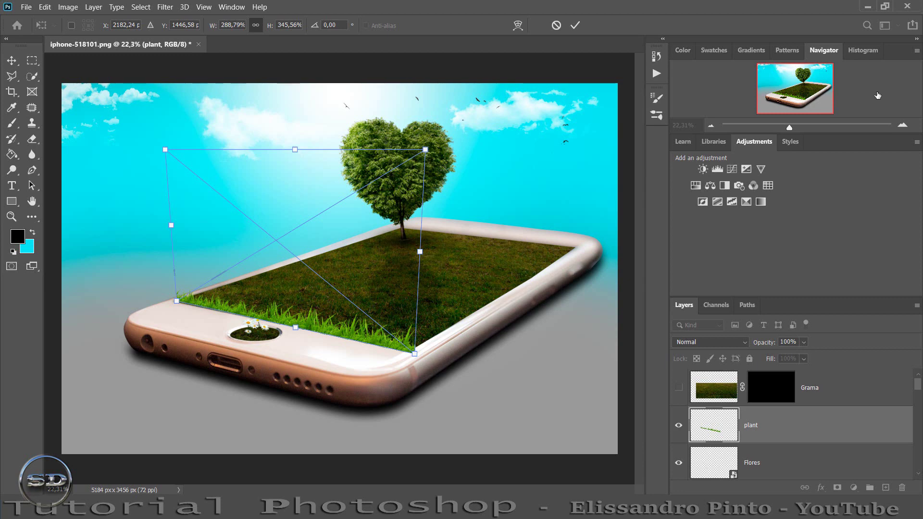
click(798, 128)
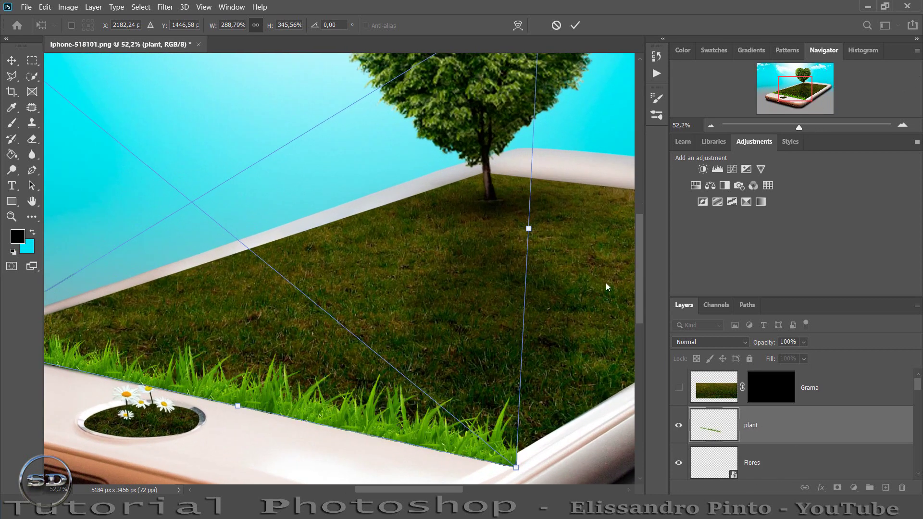
drag(516, 475, 503, 466)
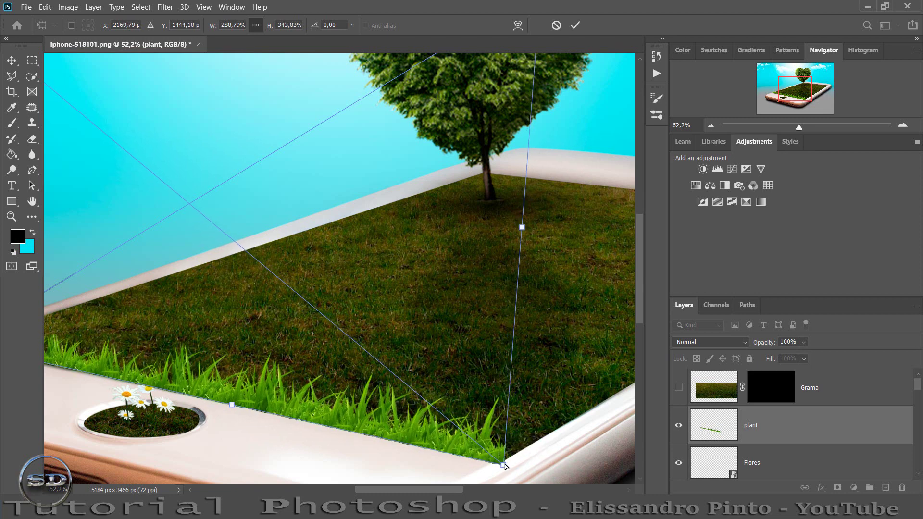
drag(791, 90, 784, 88)
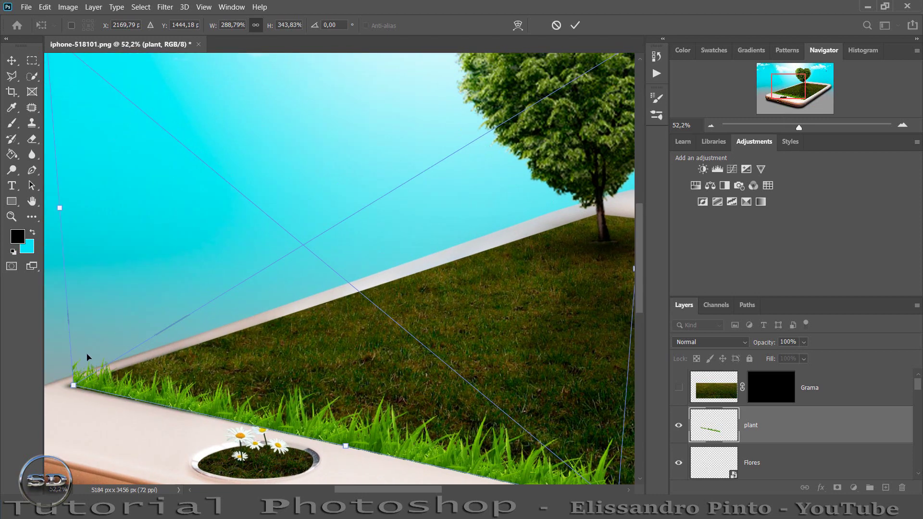
drag(73, 388, 68, 388)
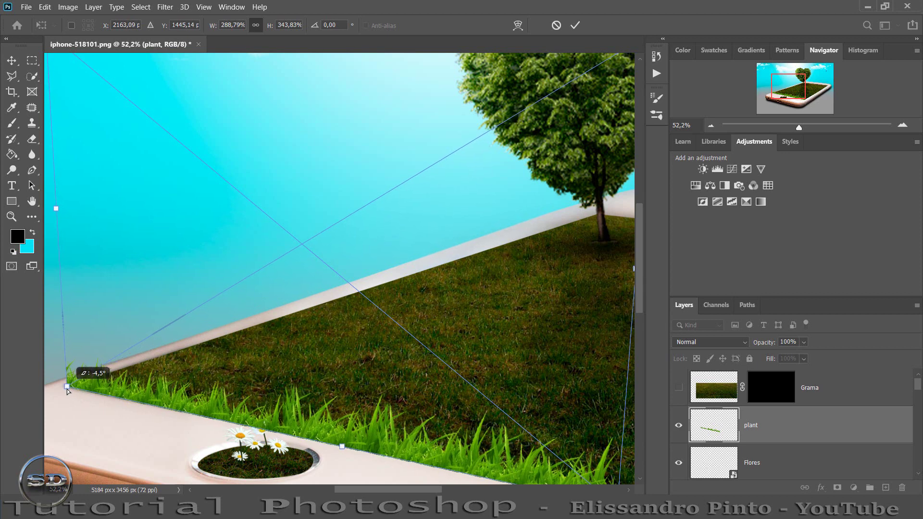
click(575, 30)
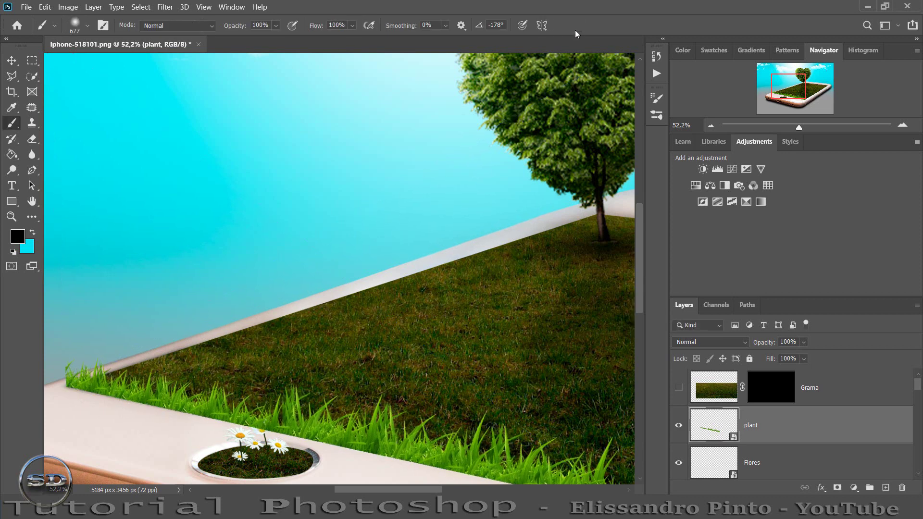
drag(800, 126, 797, 127)
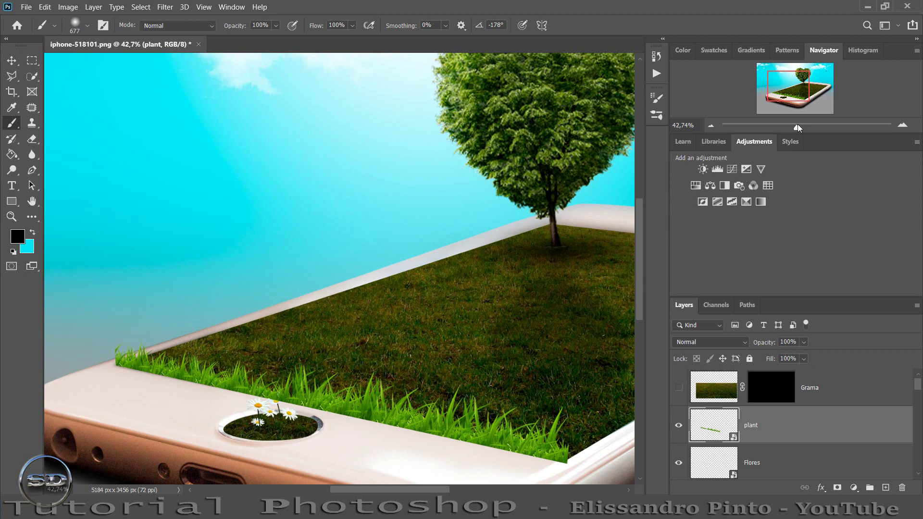
- Add a layer mask to the plant layer and browse the brush preset sets
click(837, 488)
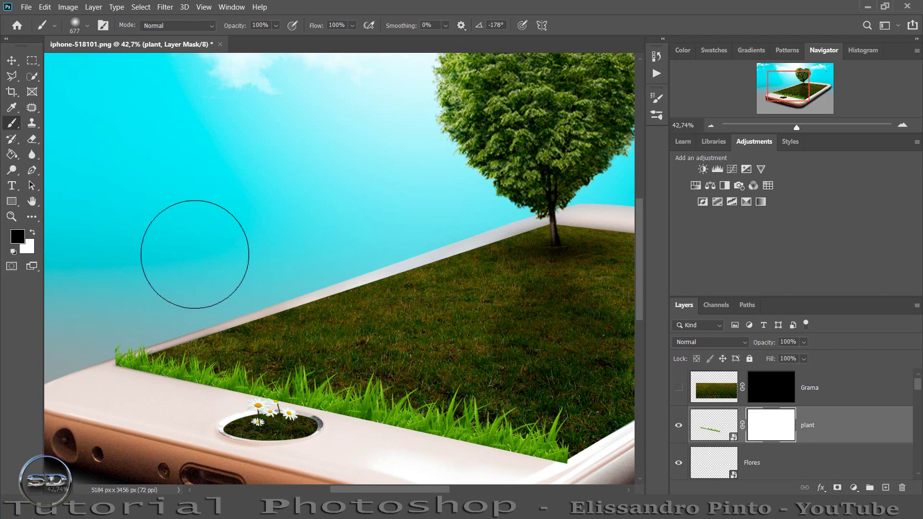
right_click(200, 235)
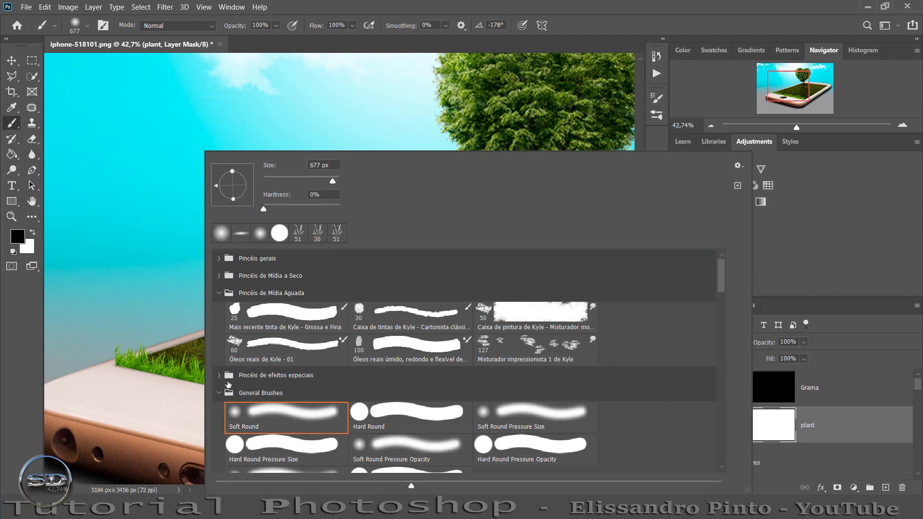
click(219, 375)
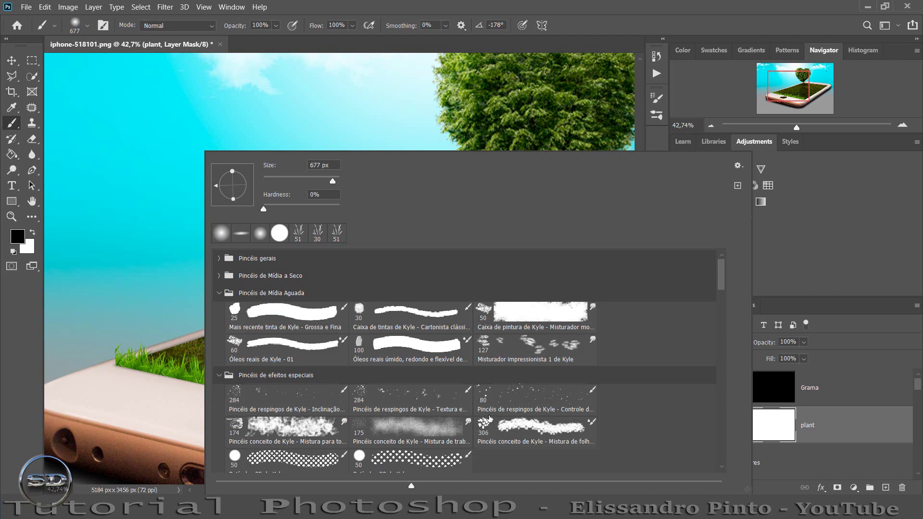
scroll(490, 419, down, 1)
scroll(489, 417, down, 2)
scroll(489, 416, down, 1)
scroll(488, 415, down, 1)
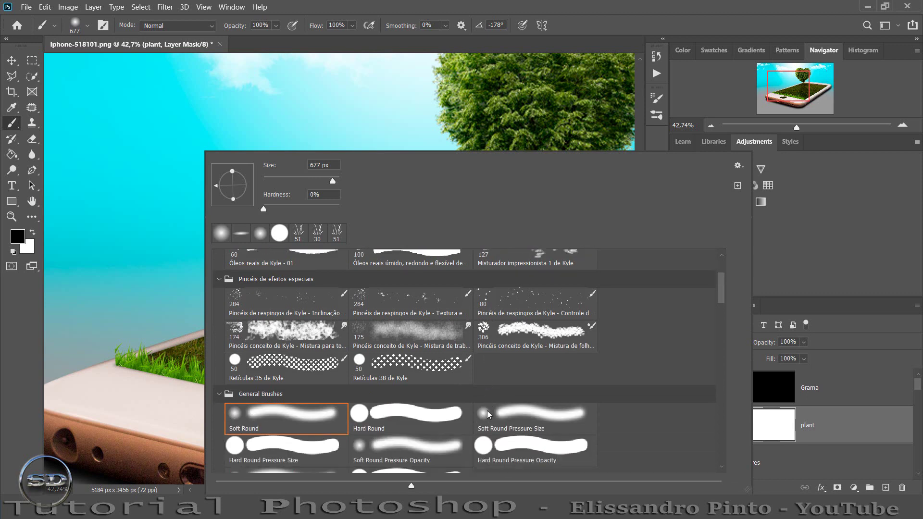
scroll(432, 385, up, 2)
scroll(360, 351, up, 2)
scroll(288, 322, up, 1)
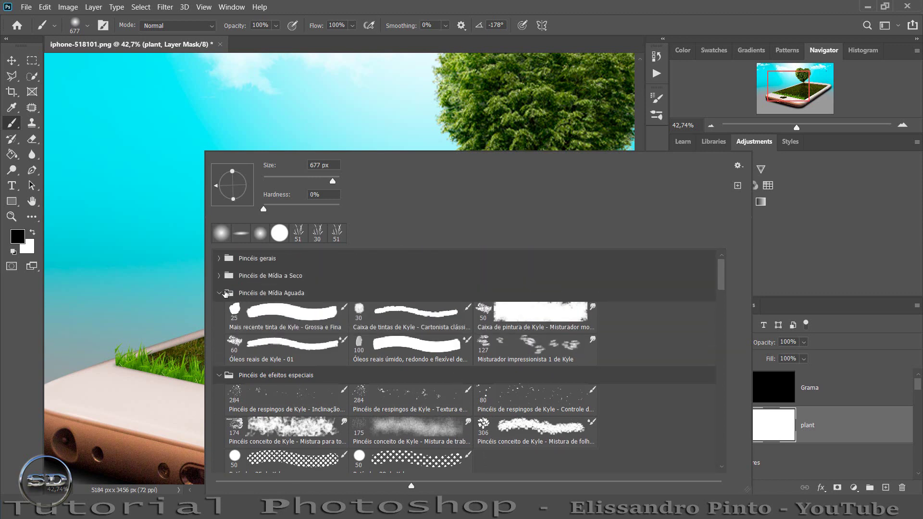
- Choose the 112 px thick charcoal pencil brush from the Dry Media set
click(219, 293)
click(219, 275)
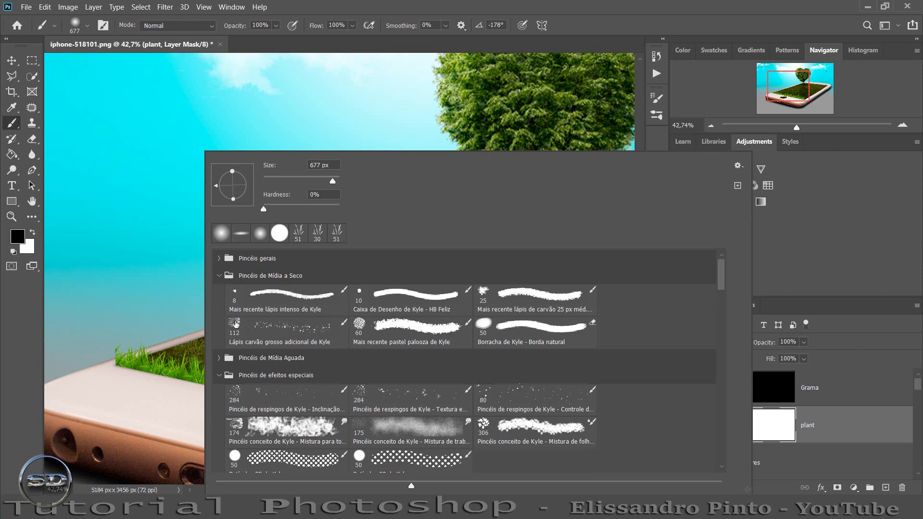
click(234, 324)
click(3, 334)
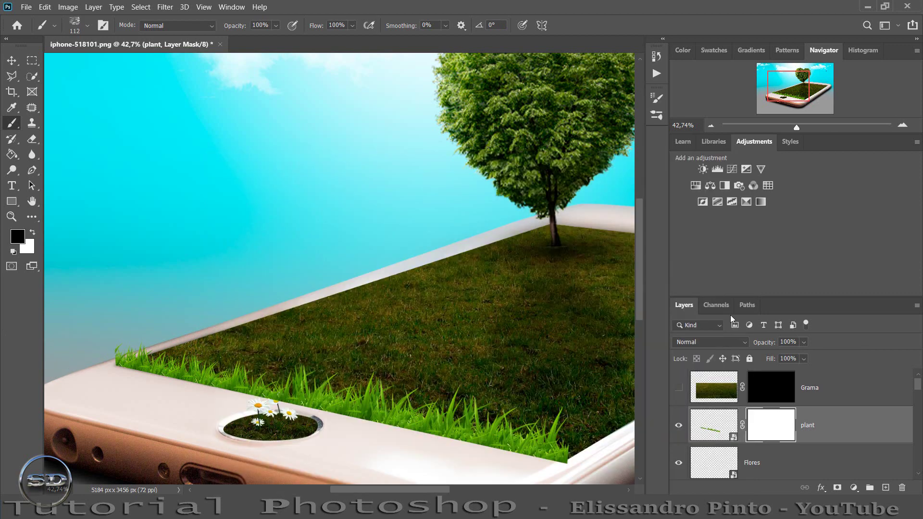
- Paint black on the plant mask to trim grass tufts poking past both screen edges
click(568, 459)
drag(796, 96, 786, 96)
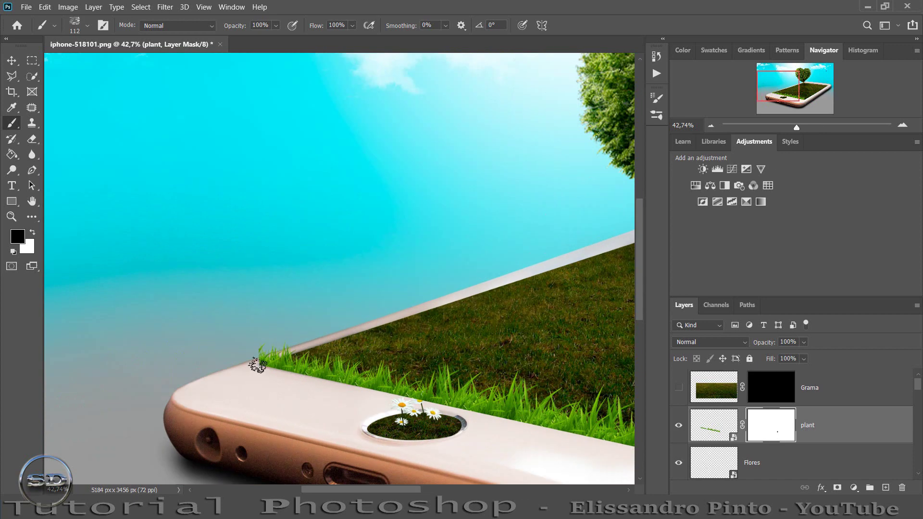
click(806, 128)
drag(784, 87, 781, 89)
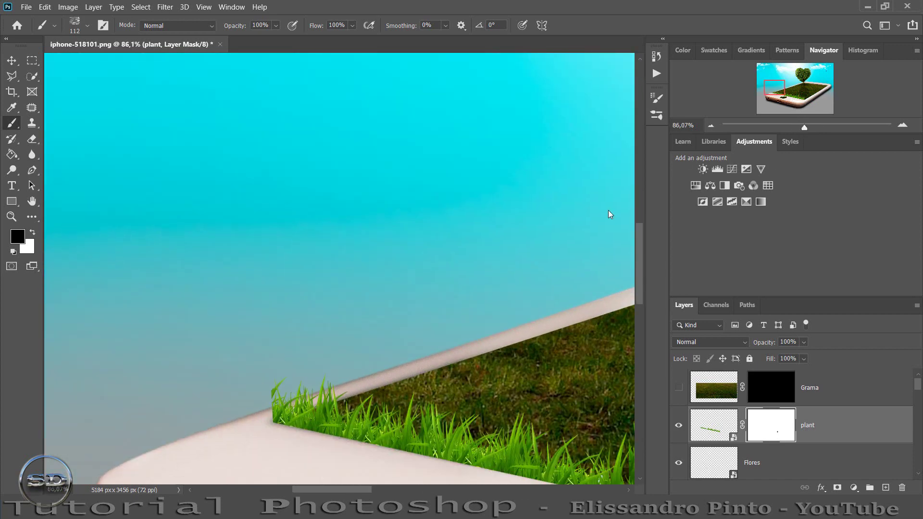
click(262, 411)
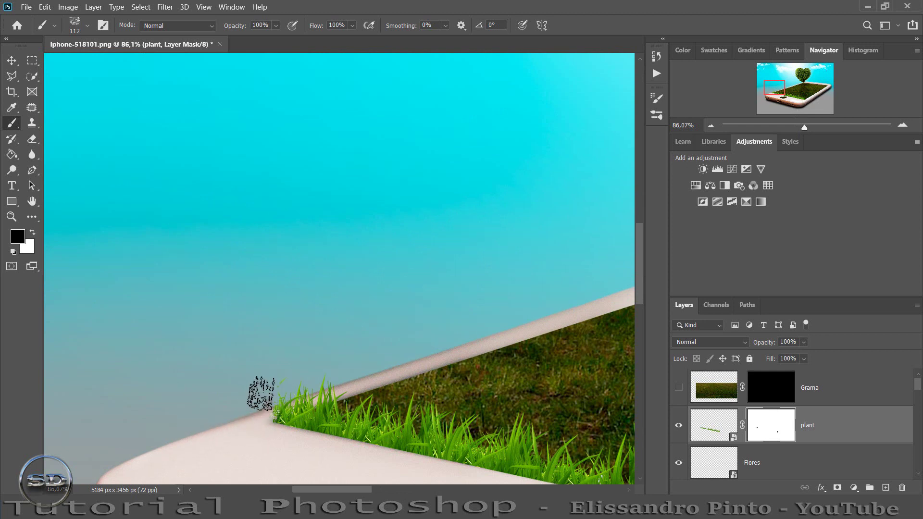
drag(782, 91, 791, 98)
- Rasterize the plant layer and add a Hue/Saturation adjustment clipped to it
right_click(848, 423)
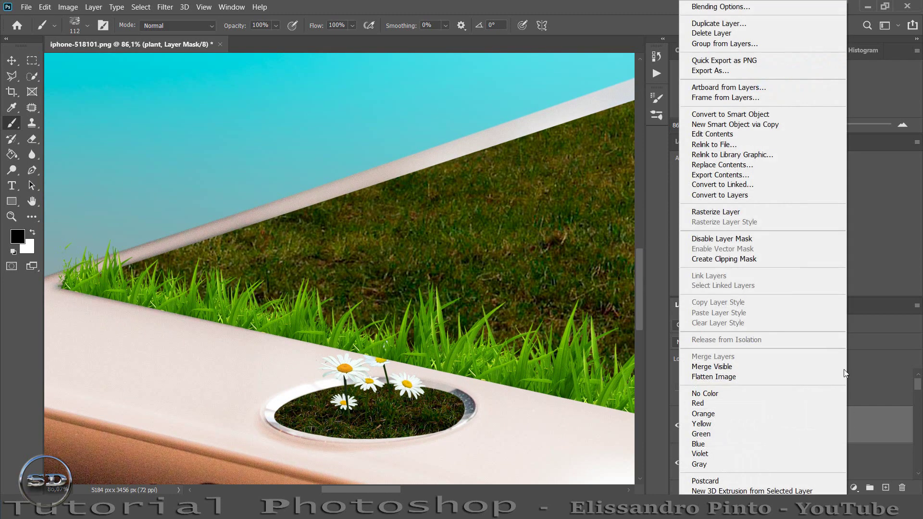
click(716, 212)
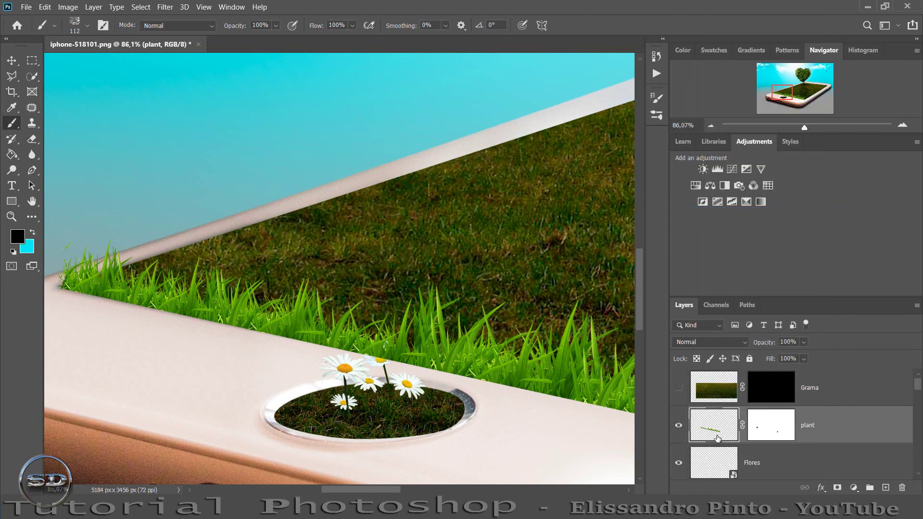
click(696, 186)
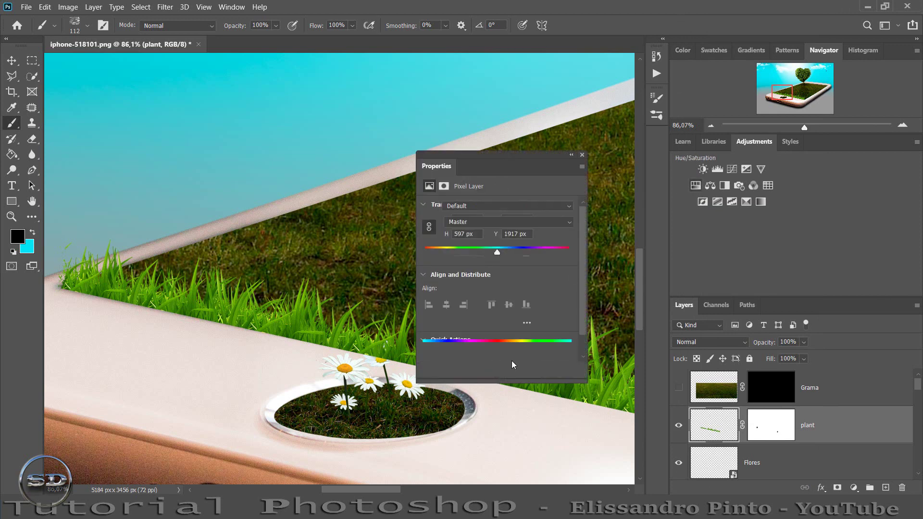
click(496, 371)
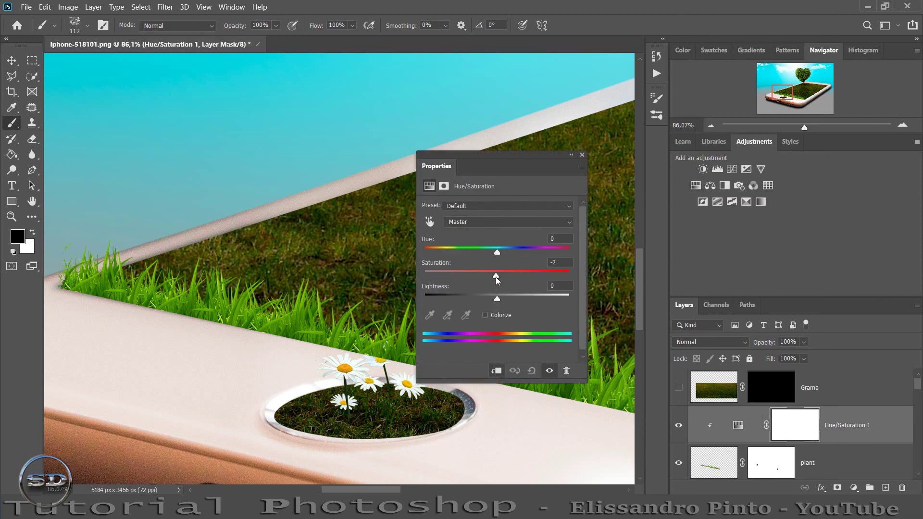
- Lower the tufts' saturation to about -48 and add a clipped Selective Color layer
mouse_move(497, 276)
mouse_down()
mouse_move(442, 276)
mouse_move(463, 275)
mouse_up()
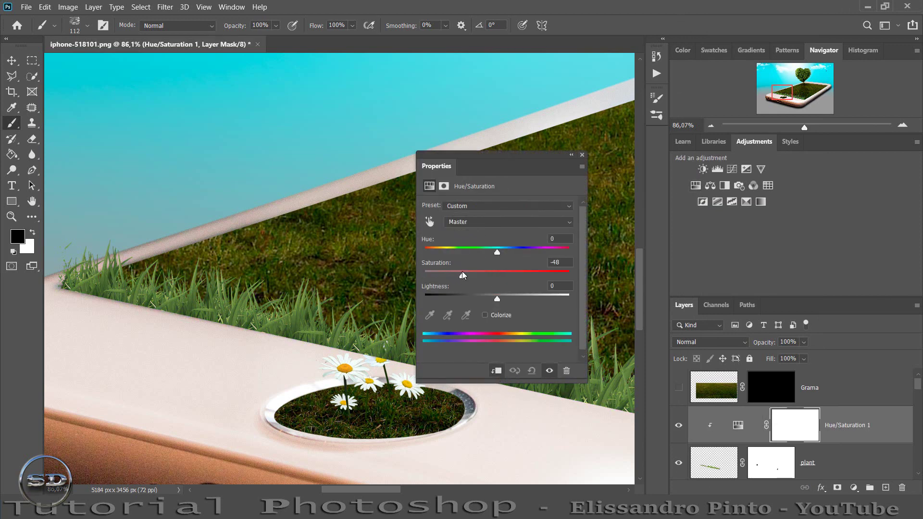
click(583, 154)
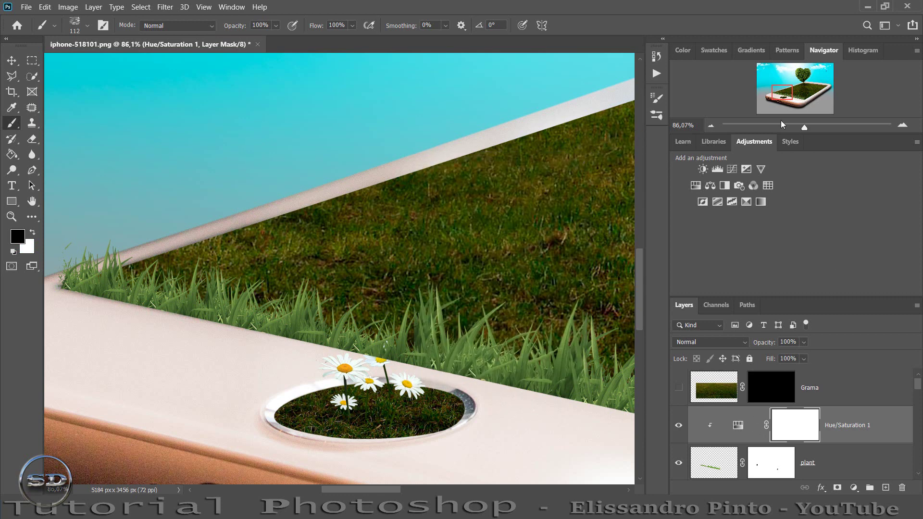
click(854, 487)
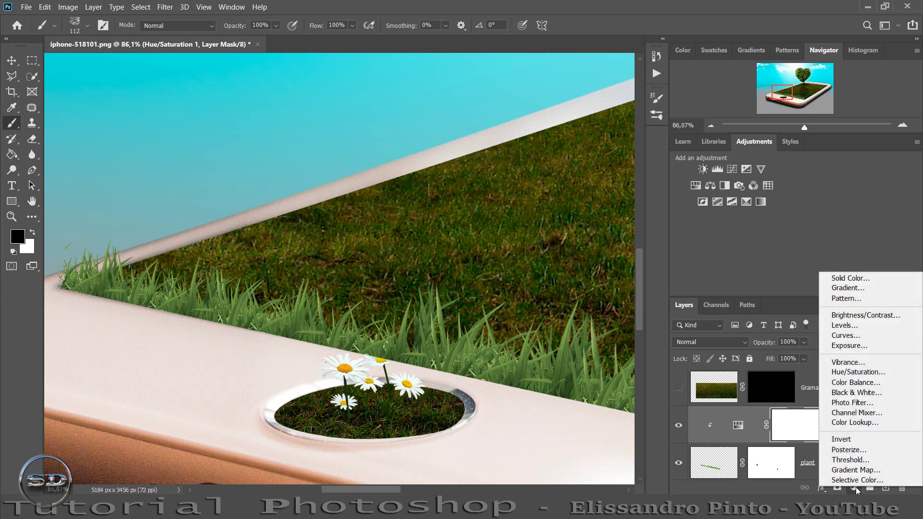
click(856, 480)
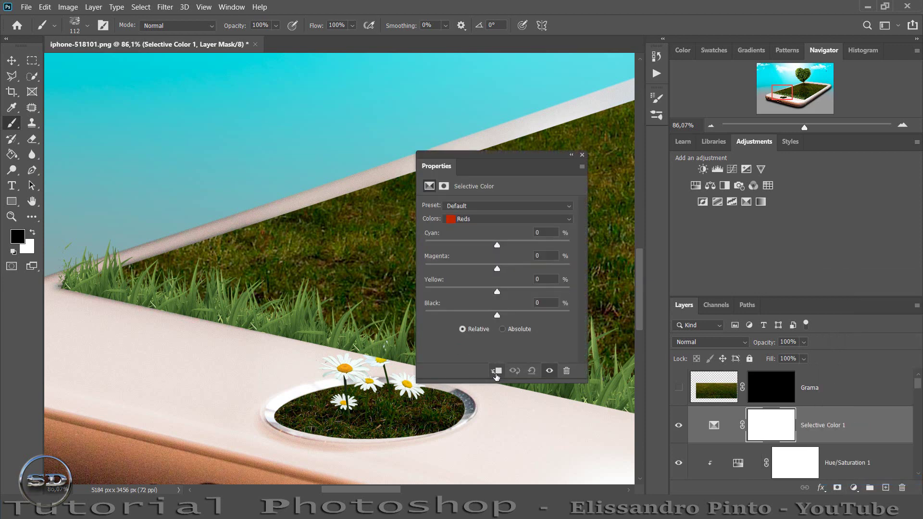
click(496, 373)
- Adjust the Selective Color Yellows, changing cyan and adding black
click(487, 217)
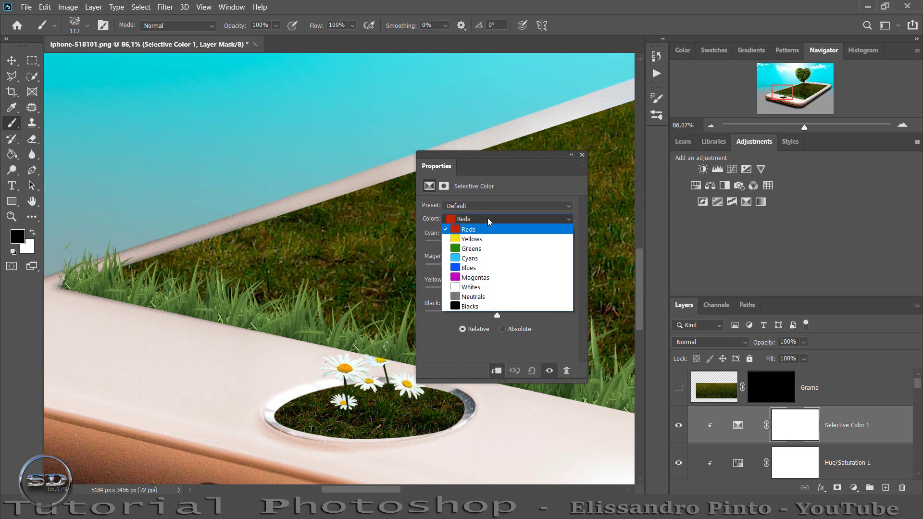
click(472, 240)
mouse_move(497, 243)
mouse_down()
mouse_move(526, 243)
mouse_move(525, 269)
mouse_move(512, 268)
mouse_move(519, 289)
mouse_up()
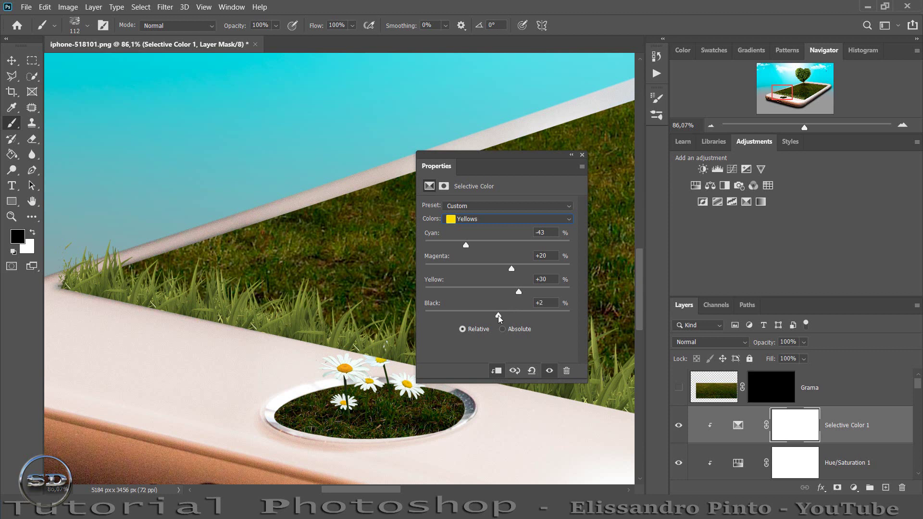
drag(498, 316, 518, 315)
- Set the Greens to Cyan +29, Magenta +24, Yellow +38, Black +33
click(499, 220)
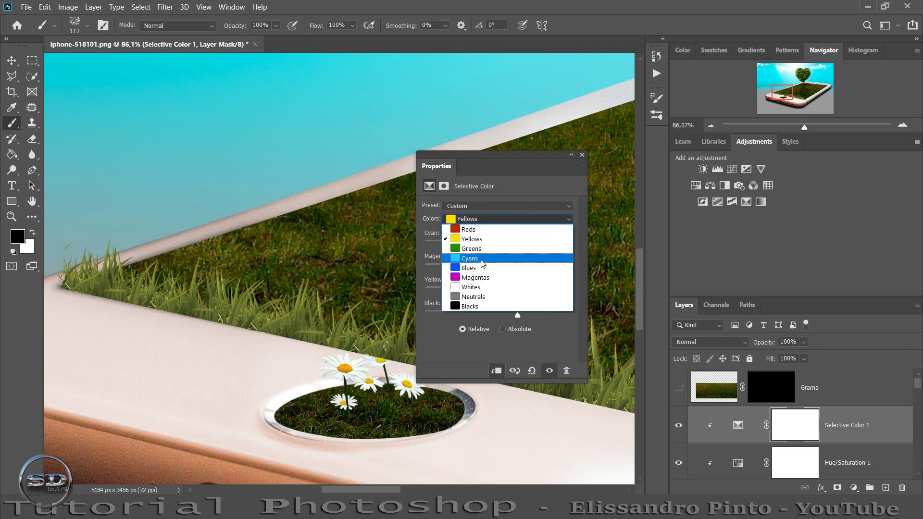
click(501, 246)
drag(501, 247, 498, 245)
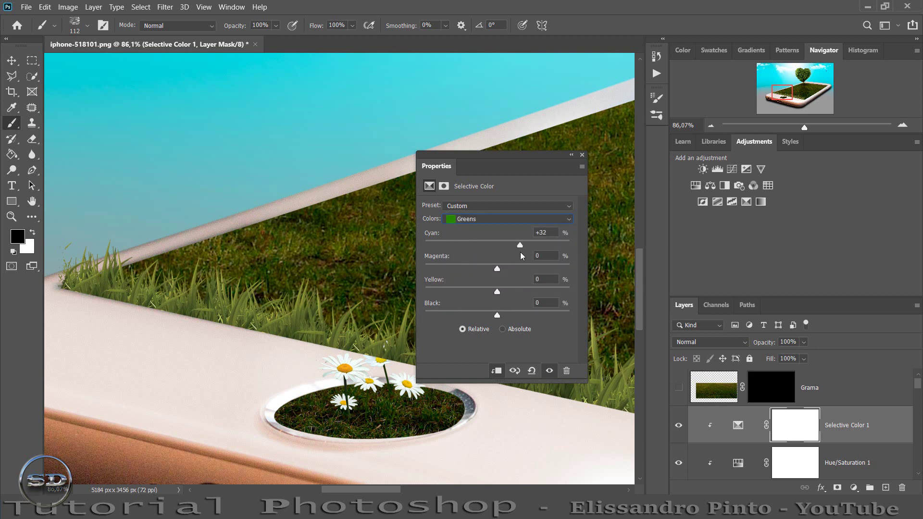
mouse_move(497, 269)
mouse_down()
mouse_move(524, 269)
mouse_move(470, 270)
mouse_move(519, 277)
mouse_move(525, 291)
mouse_up()
mouse_move(497, 315)
mouse_down()
mouse_move(474, 316)
mouse_move(525, 314)
mouse_up()
click(582, 156)
drag(778, 98, 789, 98)
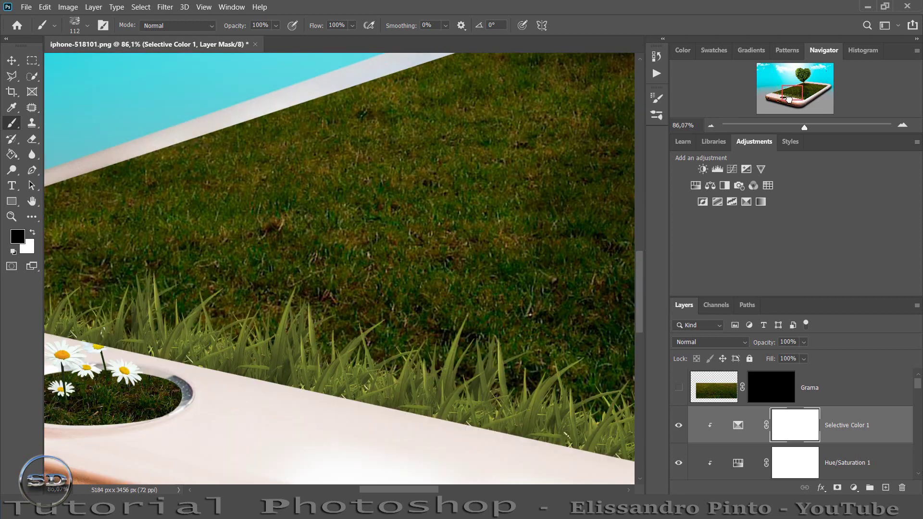
- Add a Brightness/Contrast adjustment on the plant layer with brightness -17
scroll(745, 380, down, 1)
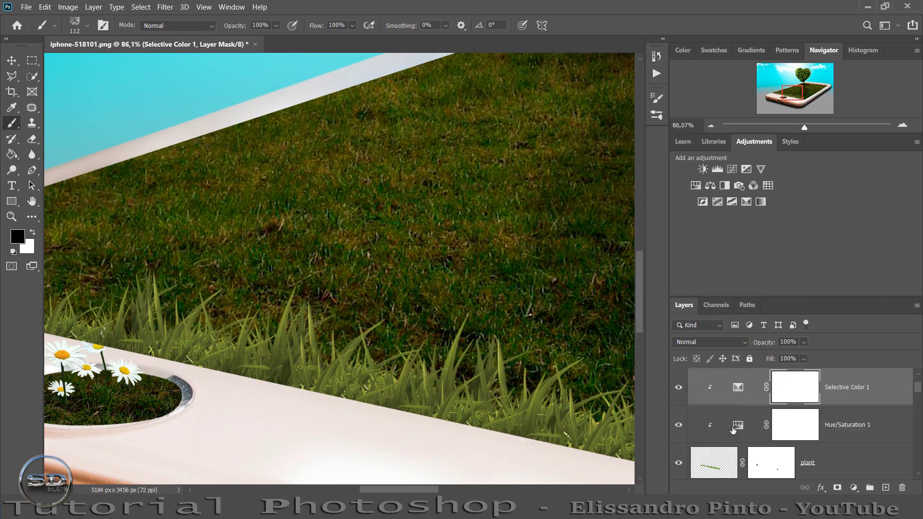
click(851, 461)
click(703, 169)
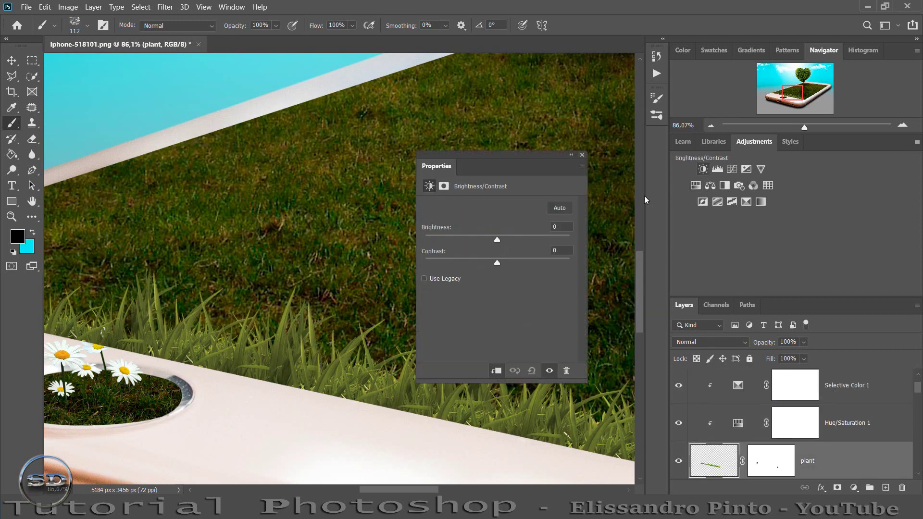
drag(496, 238, 459, 235)
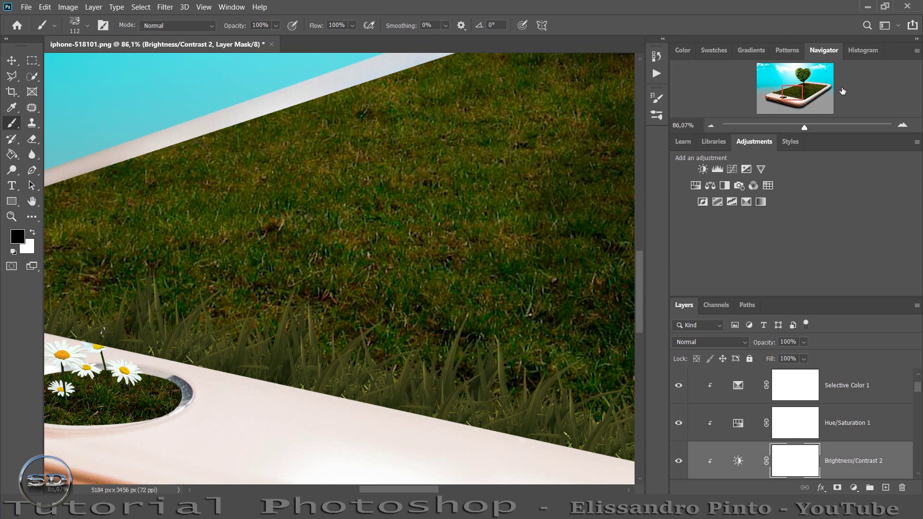
drag(804, 127, 800, 127)
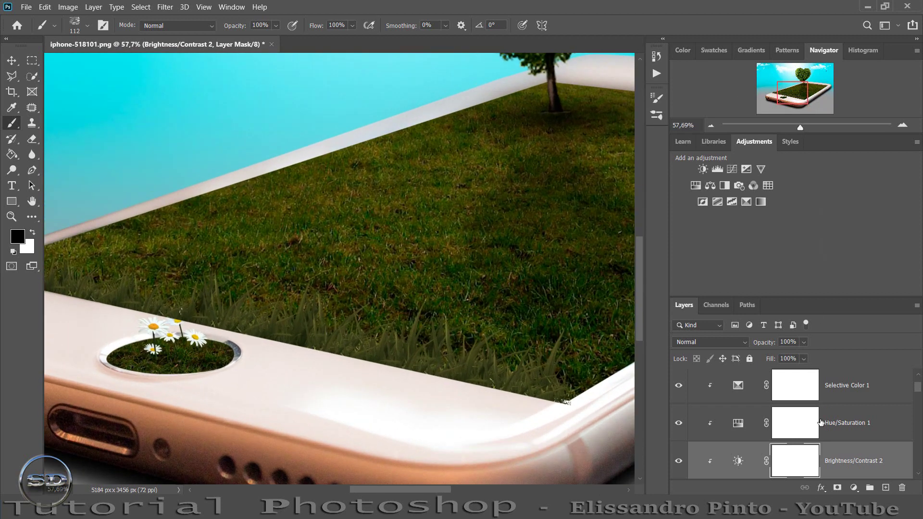
- Paint the Brightness/Contrast mask with a soft round brush over part of the grass
right_click(288, 238)
click(308, 233)
click(103, 268)
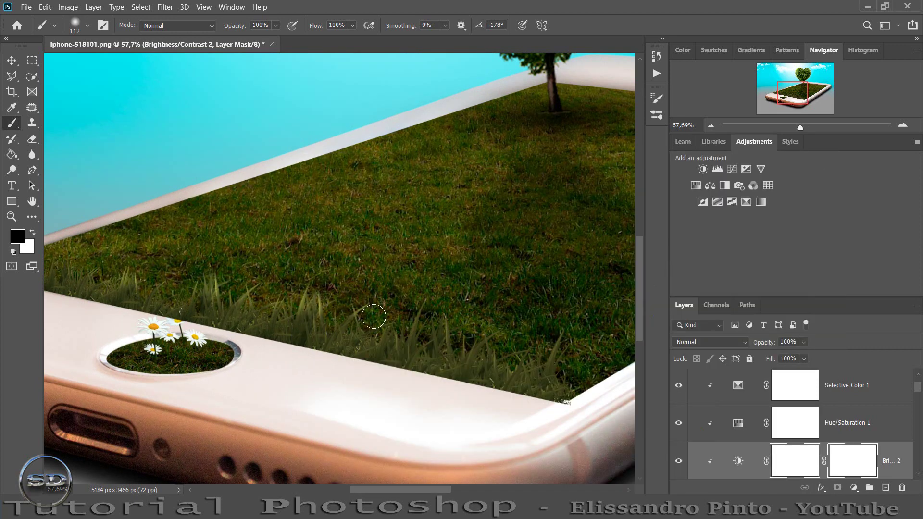
drag(561, 337, 570, 377)
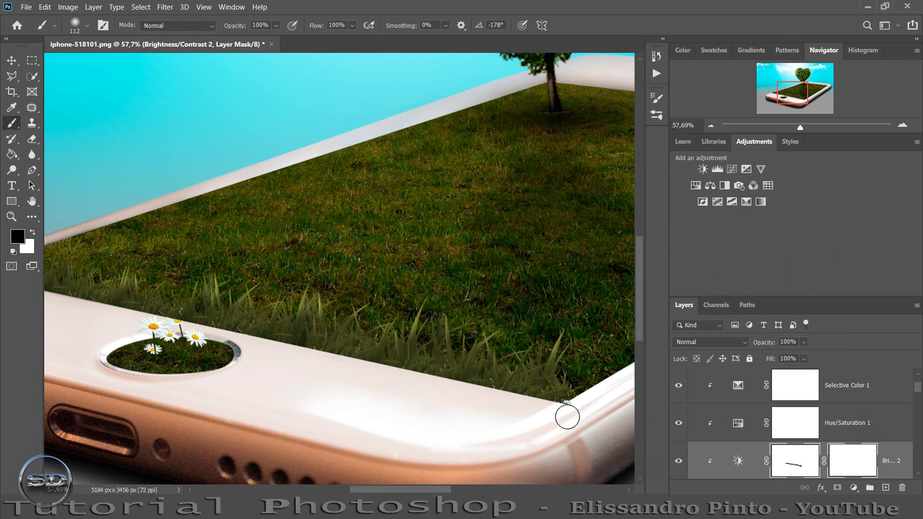
drag(783, 96, 771, 93)
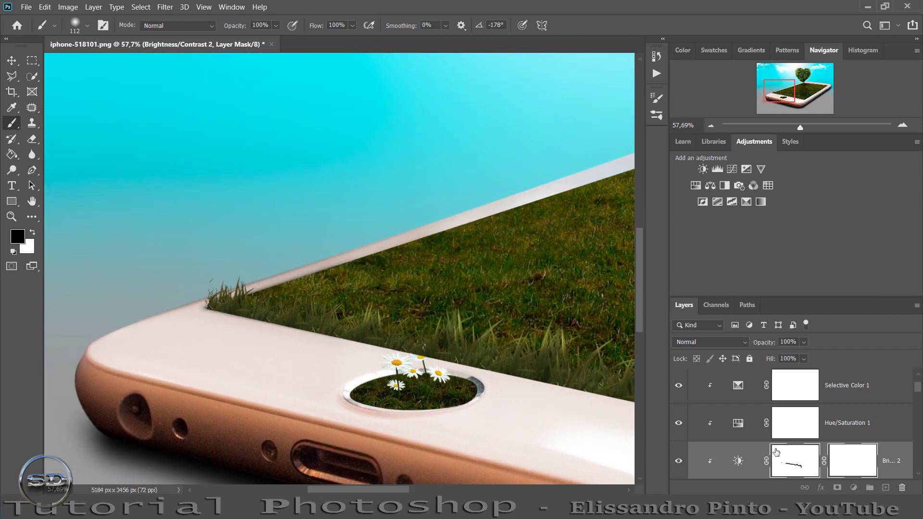
- Lower the Brightness/Contrast layer's fill to 73%
drag(769, 360, 751, 358)
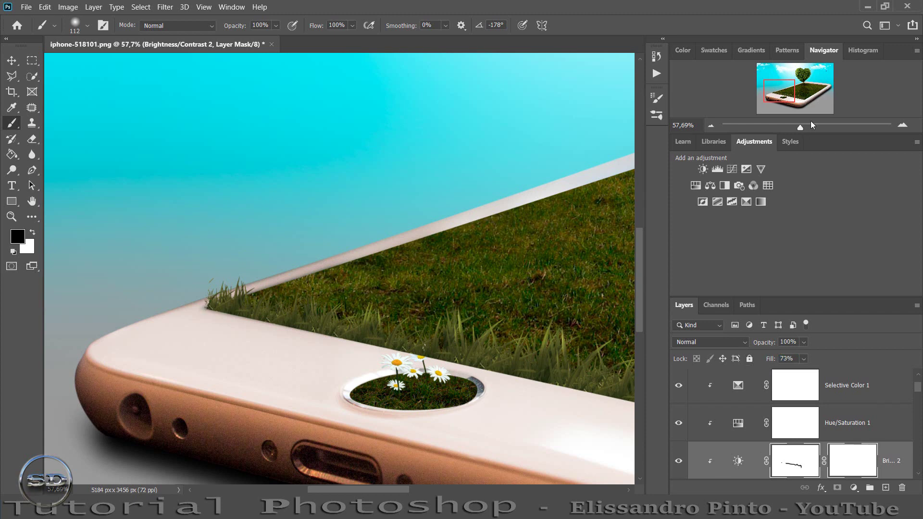
mouse_move(799, 127)
mouse_down()
mouse_move(811, 124)
mouse_move(792, 127)
mouse_move(801, 127)
mouse_up()
drag(798, 85, 789, 90)
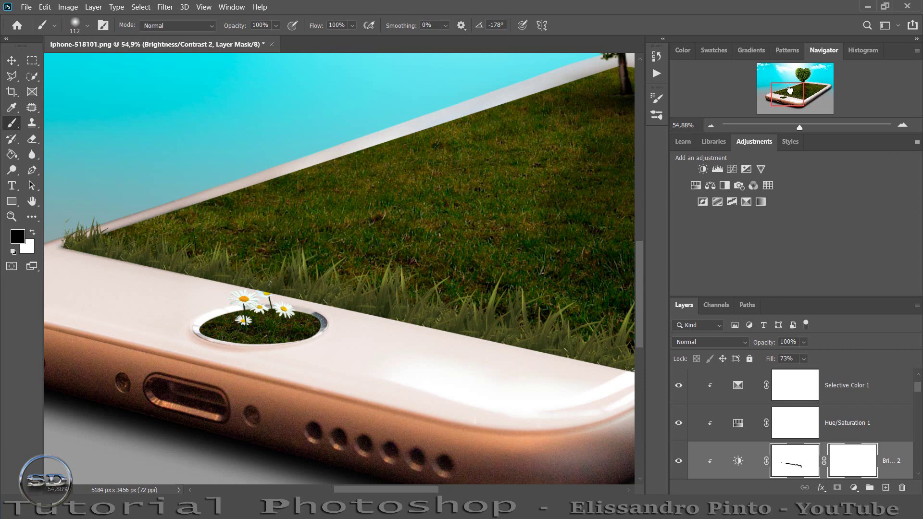
scroll(821, 408, down, 2)
- Start a free transform on the plant layer with width and height unlinked
click(706, 426)
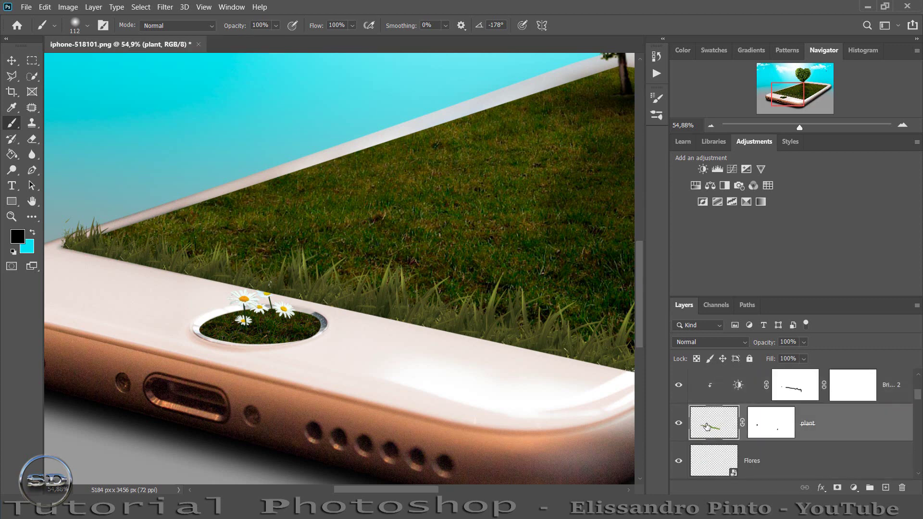
click(12, 60)
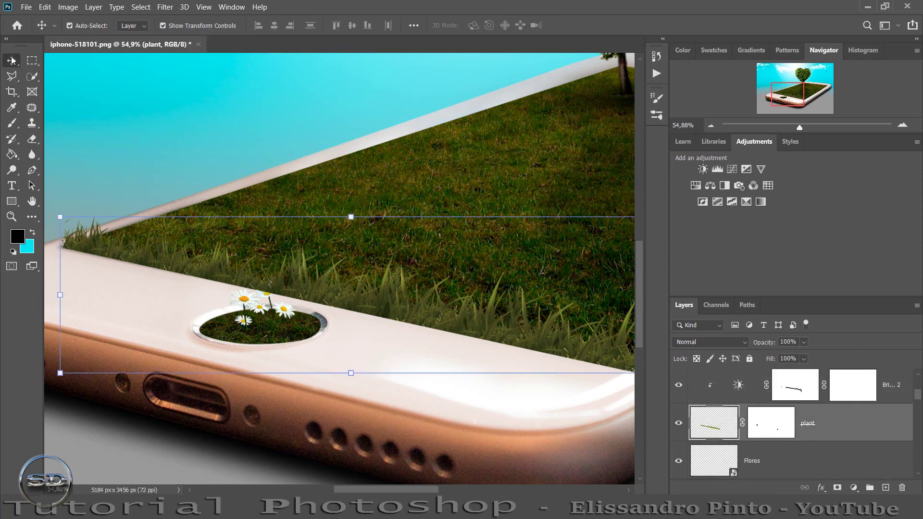
click(162, 26)
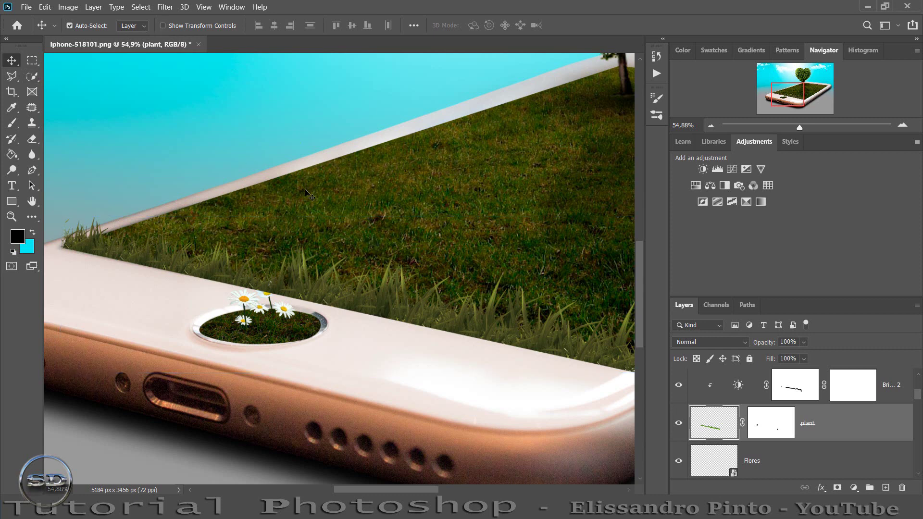
key(ctrl)
key(ctrl)
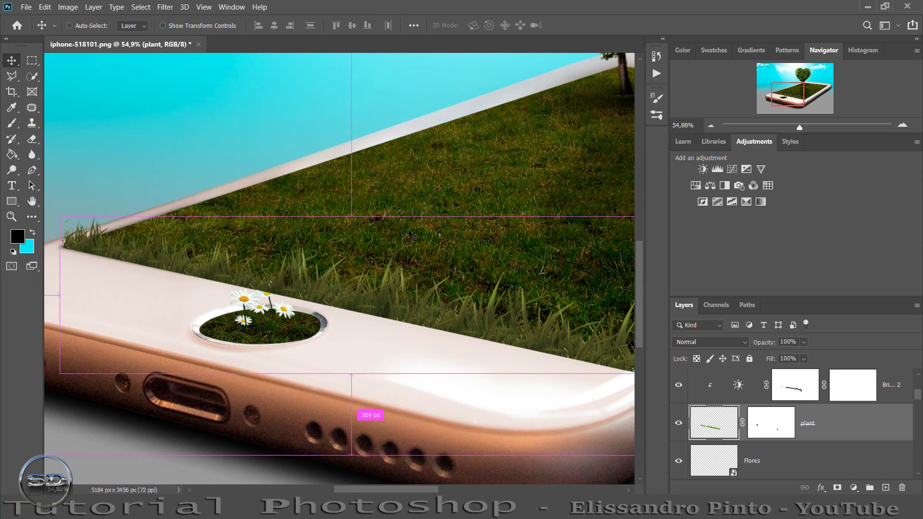
key(ctrl+t)
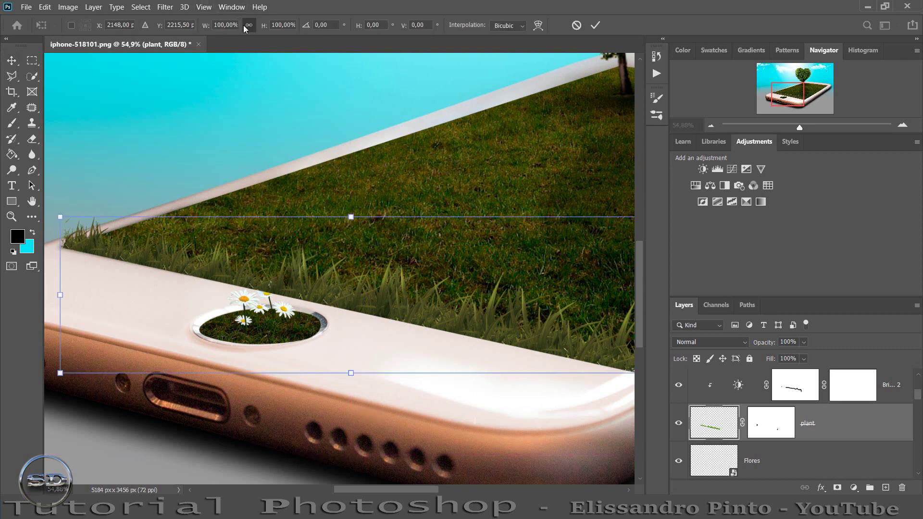
click(248, 25)
- Move the Flores layer higher in the stack and release its clipping mask
click(793, 463)
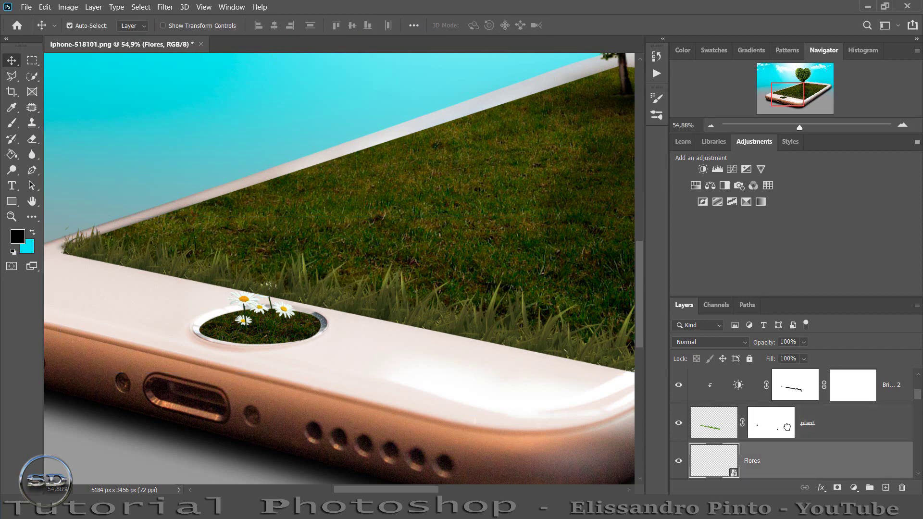
drag(787, 427, 785, 373)
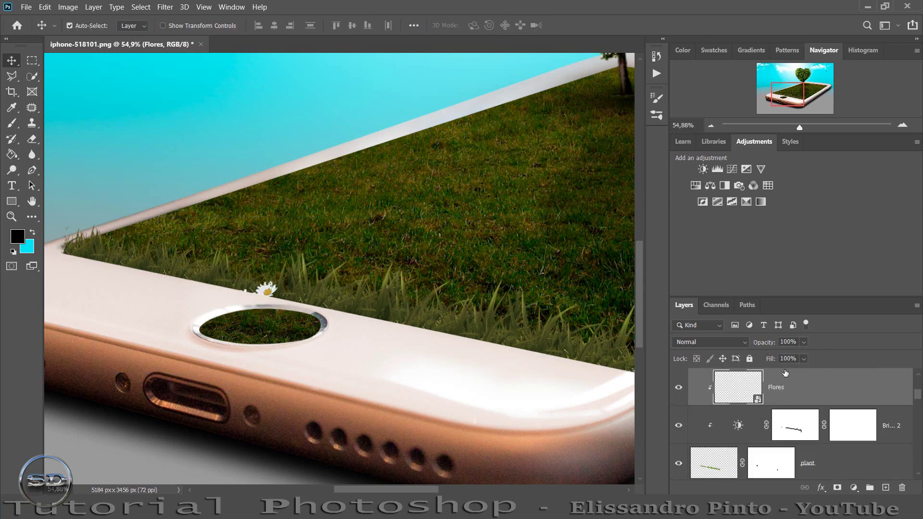
drag(784, 387, 785, 379)
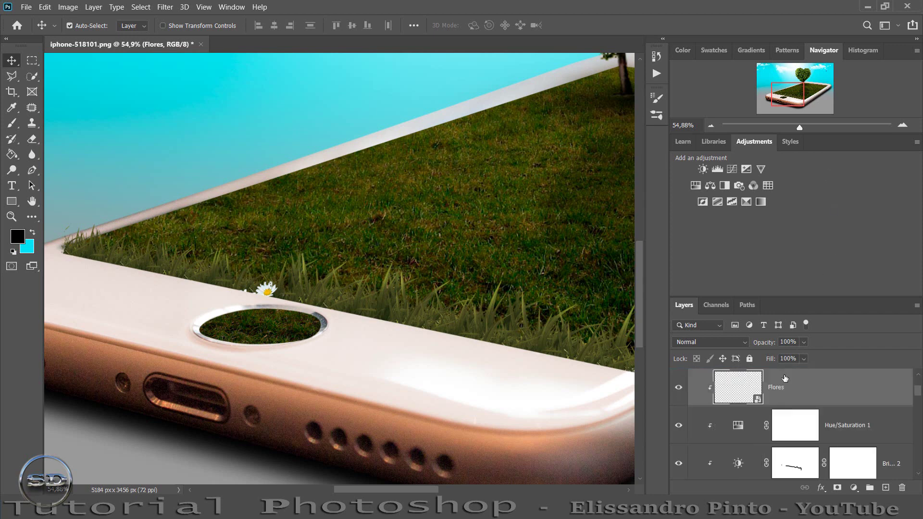
right_click(789, 382)
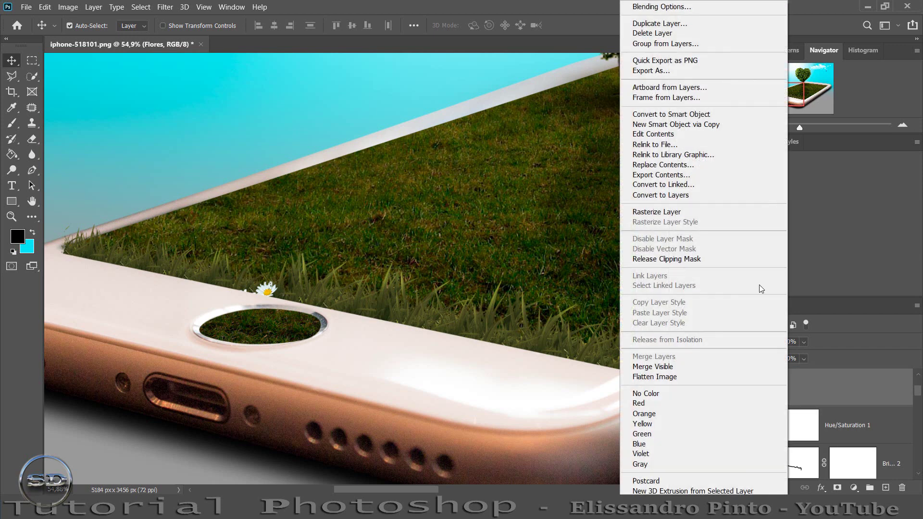
click(692, 258)
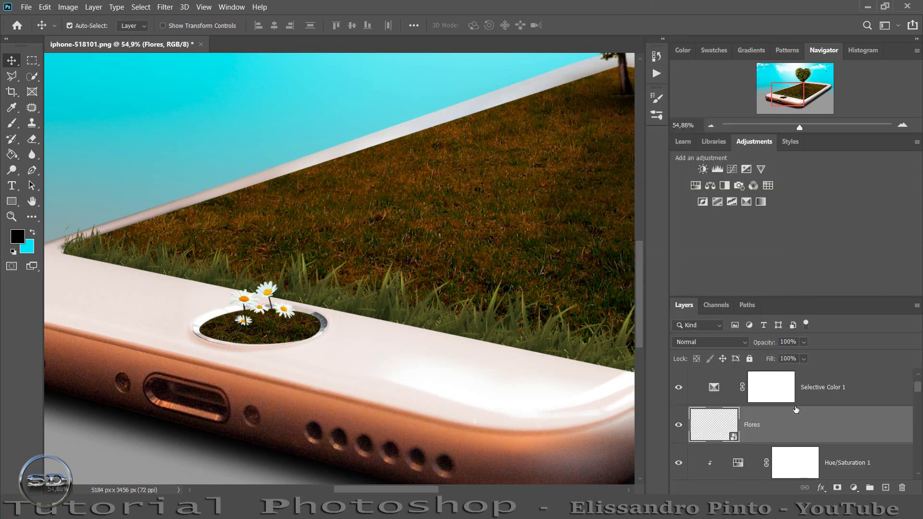
- Place Flores above Selective Color 1 and clip Selective Color 1 to the layer below
drag(796, 410, 791, 371)
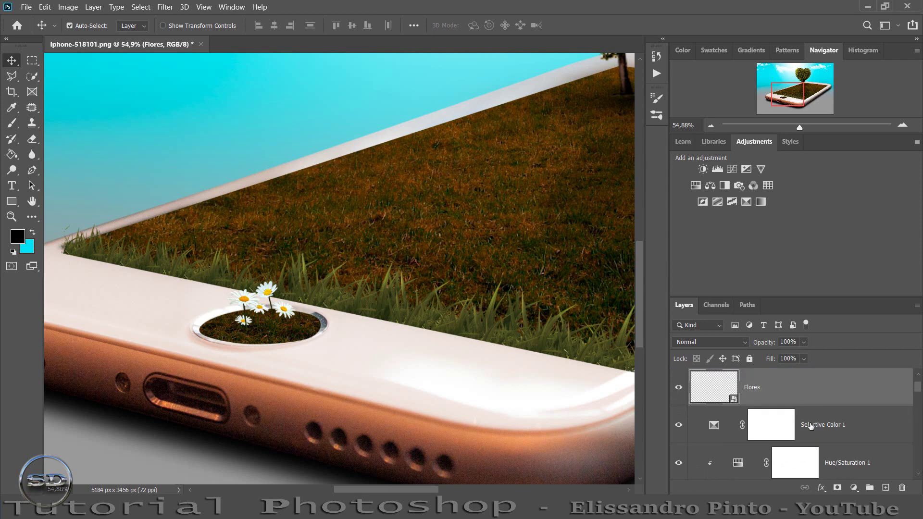
click(816, 426)
right_click(816, 426)
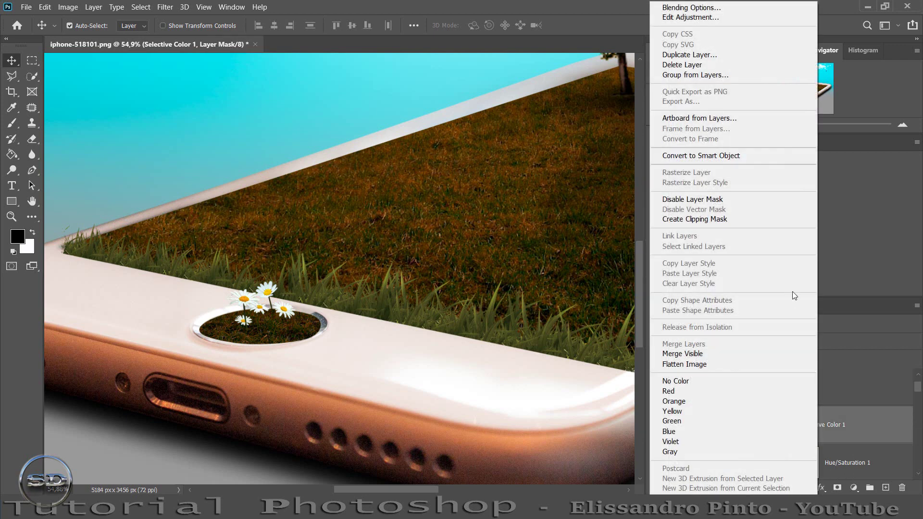
click(706, 217)
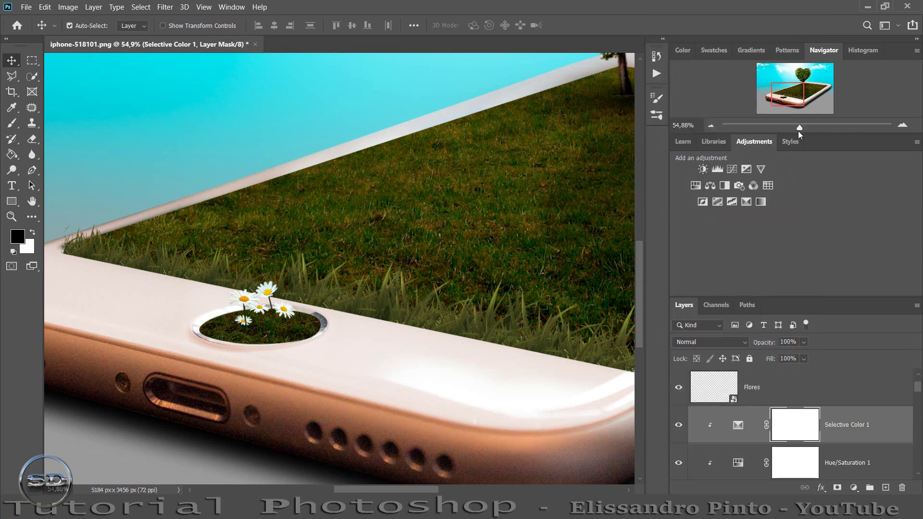
- Set the Hue/Saturation 1 fill to 50%
drag(800, 127, 802, 125)
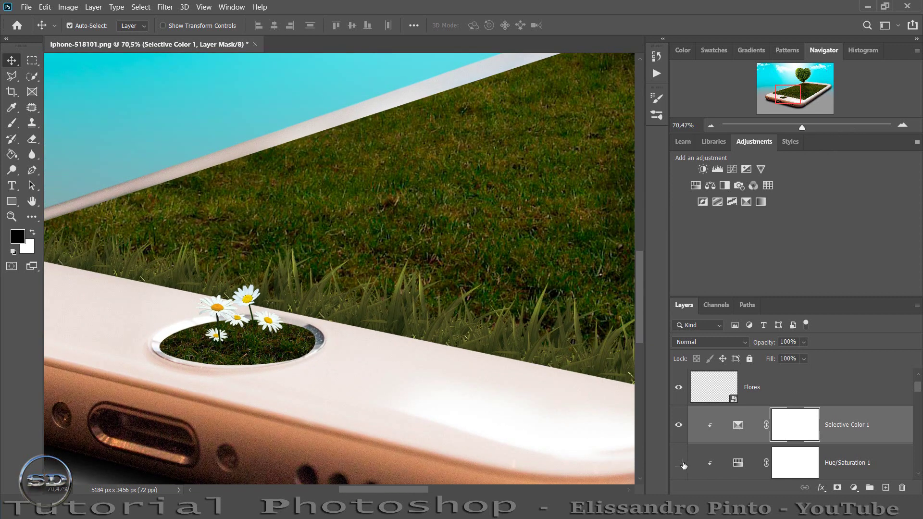
click(777, 461)
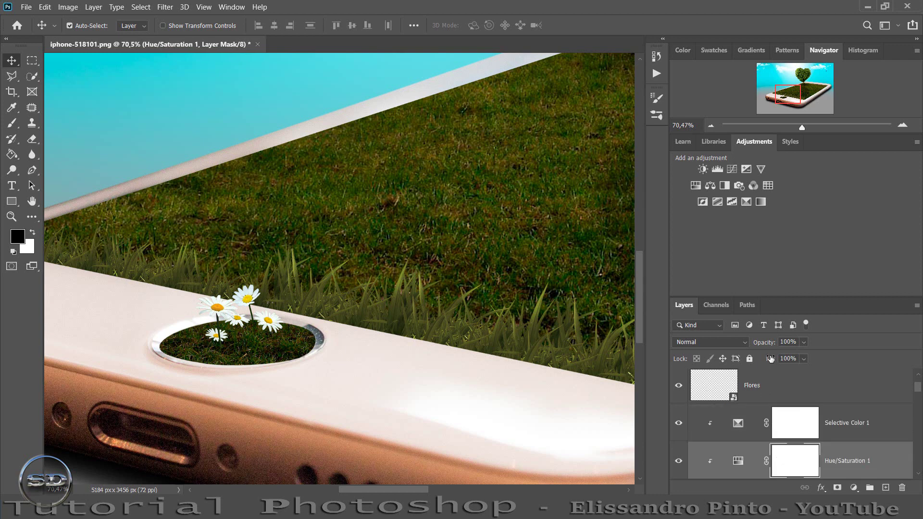
mouse_move(771, 358)
mouse_down()
mouse_move(732, 355)
mouse_move(760, 351)
mouse_move(740, 352)
mouse_up()
drag(808, 126, 791, 129)
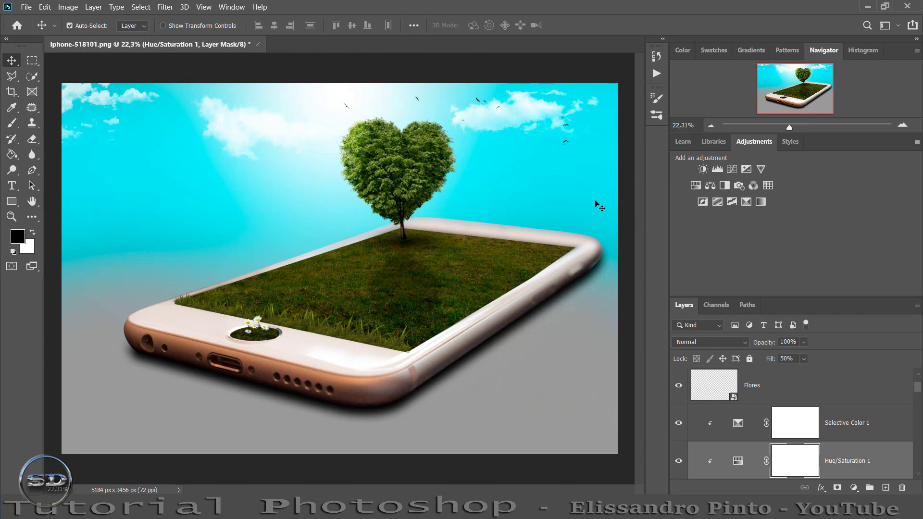
- Move the goat onto the grass by the heart tree and tilt it slightly
scroll(727, 395, up, 1)
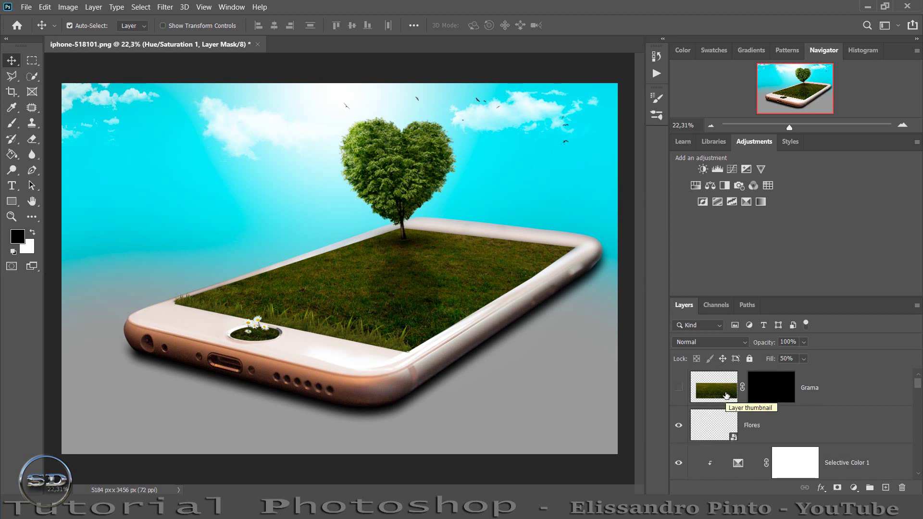
click(713, 425)
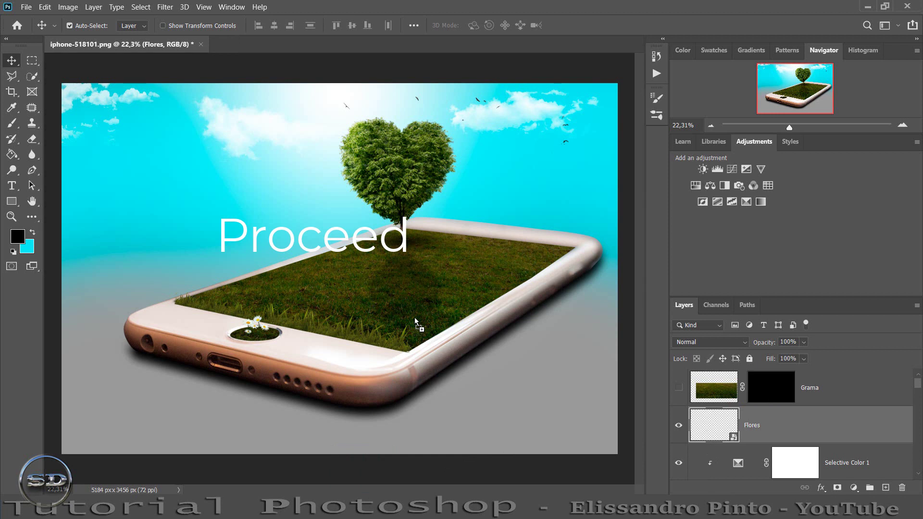
drag(355, 280, 454, 241)
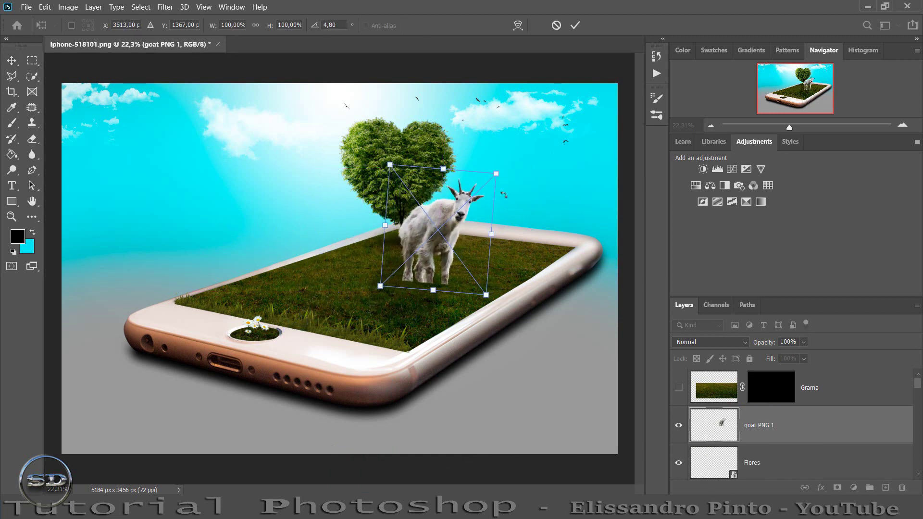
drag(506, 199, 504, 196)
- Shrink the goat, settle it just below the tree trunk, and commit the placement
drag(490, 164, 470, 203)
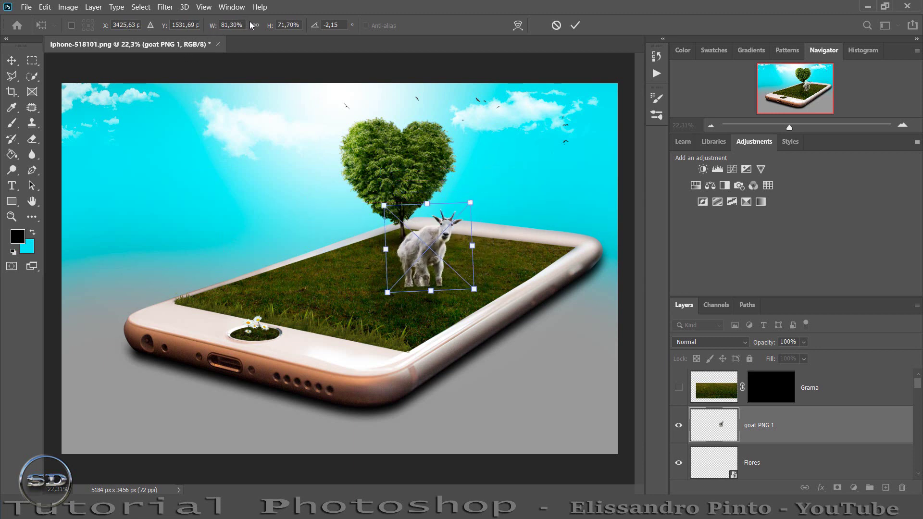
drag(473, 203, 456, 222)
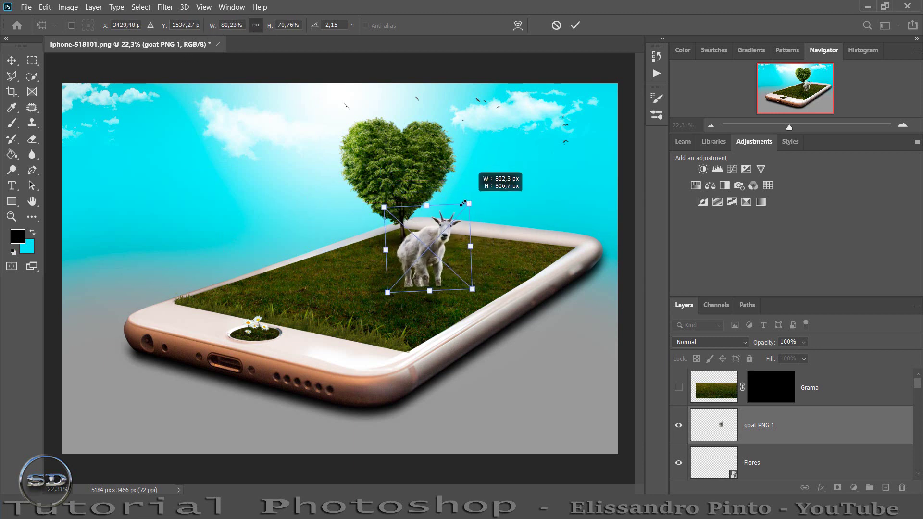
drag(446, 253, 456, 258)
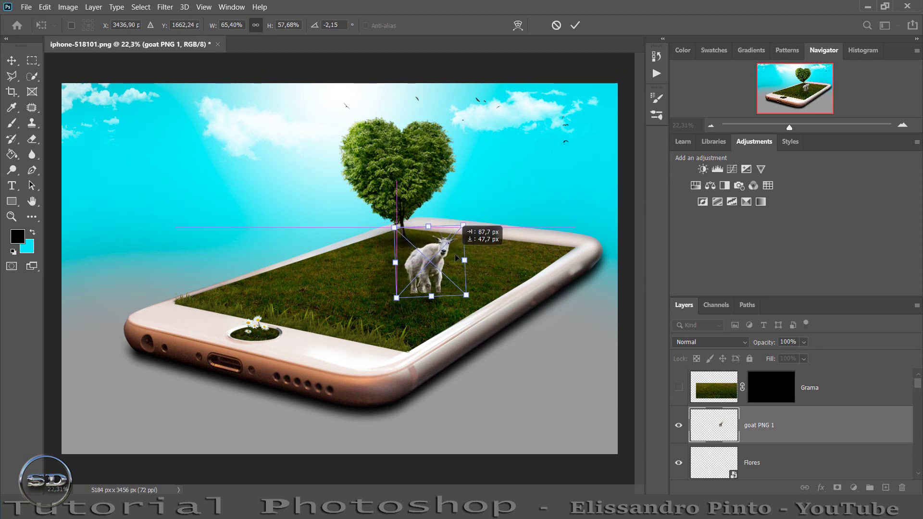
click(798, 128)
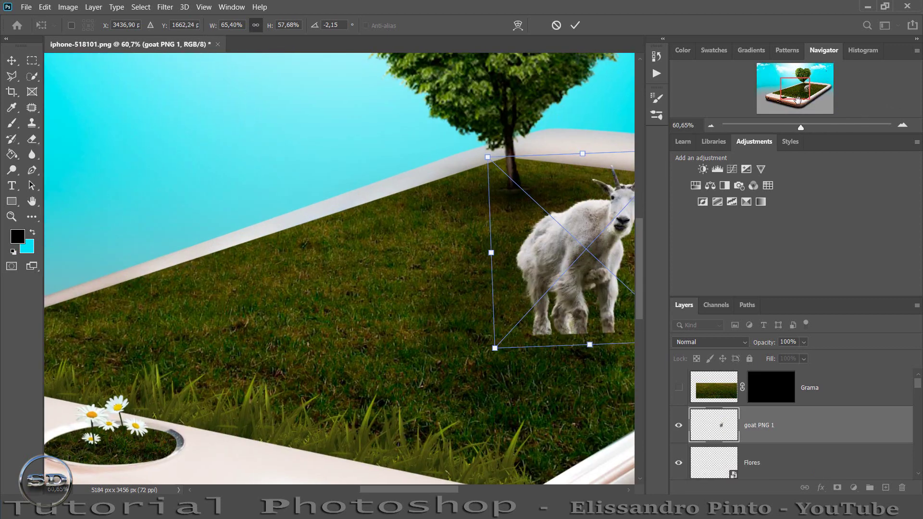
drag(796, 88, 802, 89)
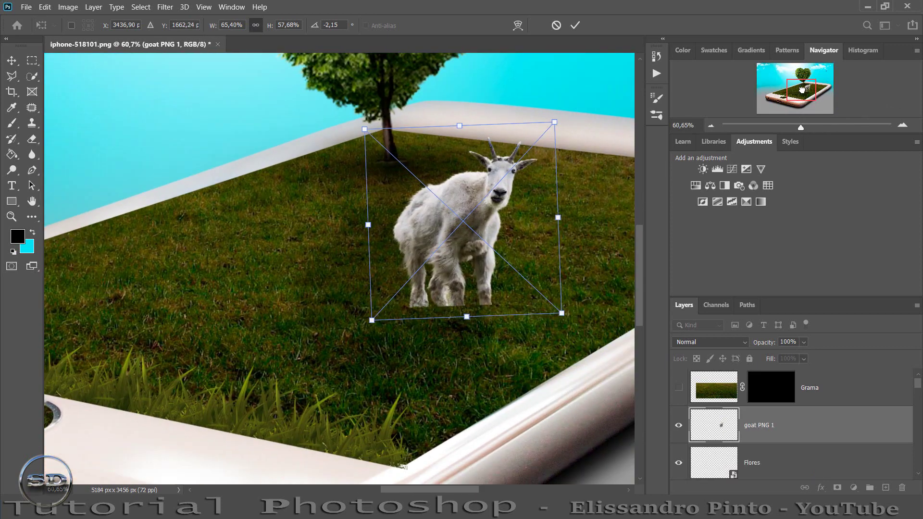
click(576, 25)
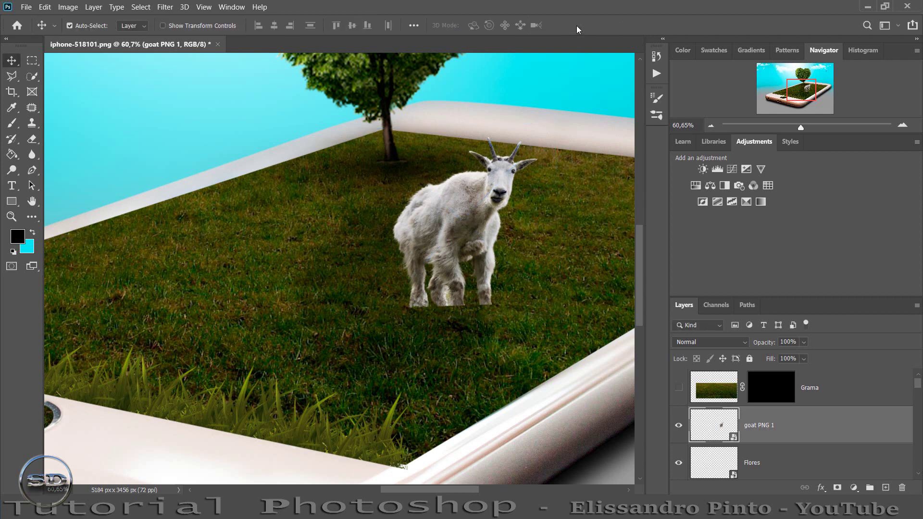
right_click(777, 431)
- Rasterize goat PNG 1 and darken it with a clipped Brightness/Contrast at brightness -104
click(680, 211)
click(703, 169)
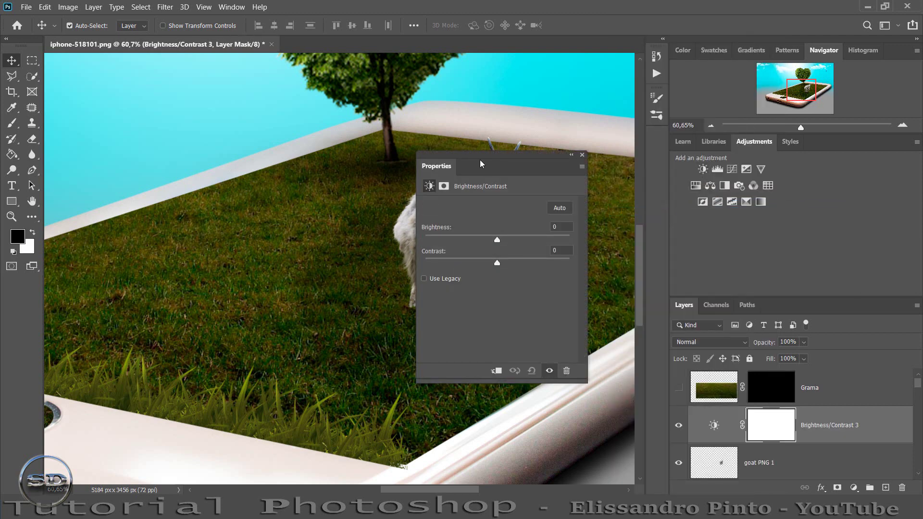
drag(479, 160, 211, 152)
click(227, 364)
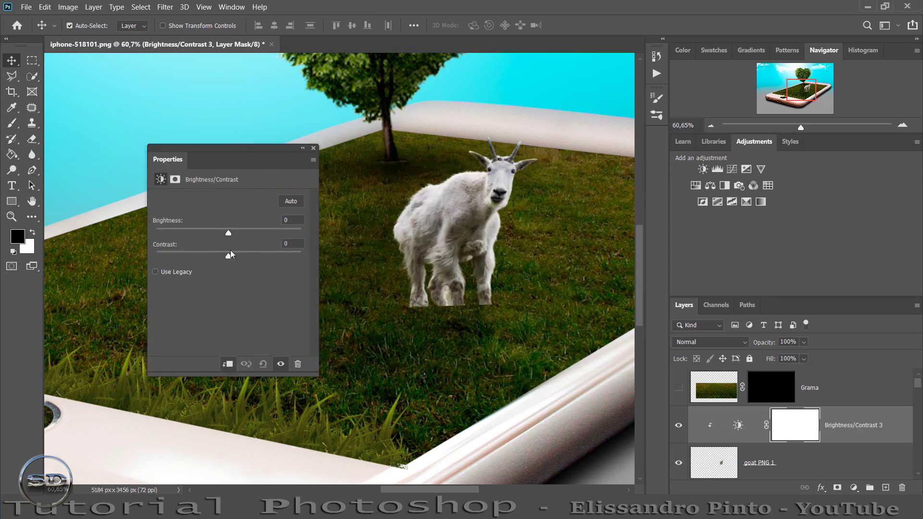
drag(229, 235, 180, 234)
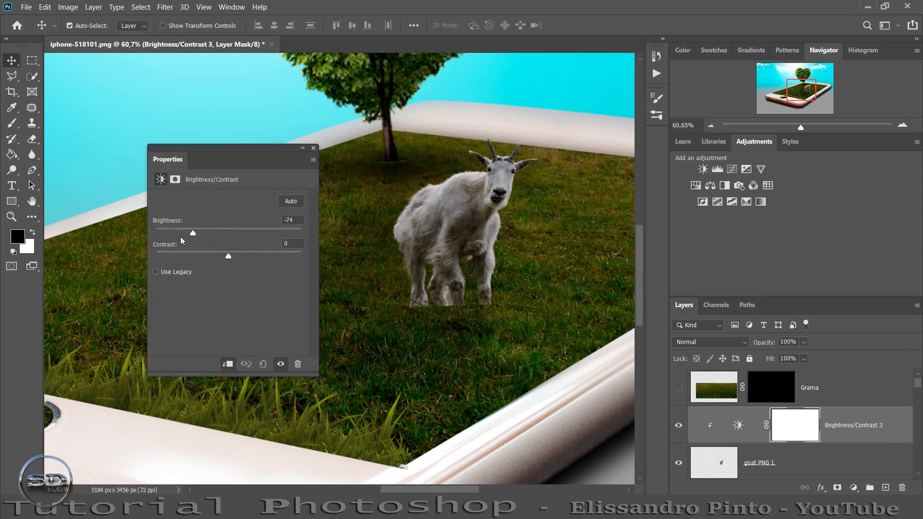
click(313, 148)
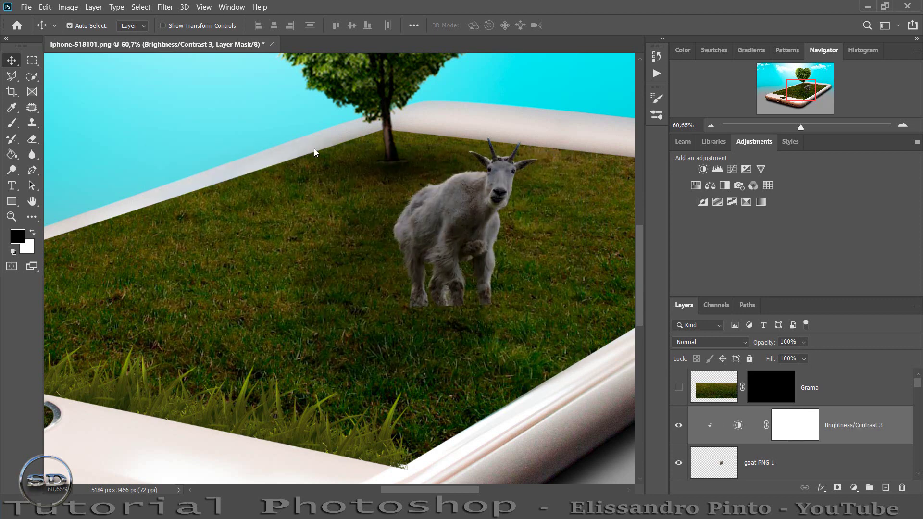
- Paint on the adjustment mask to remove the darkening from part of the goat
click(12, 123)
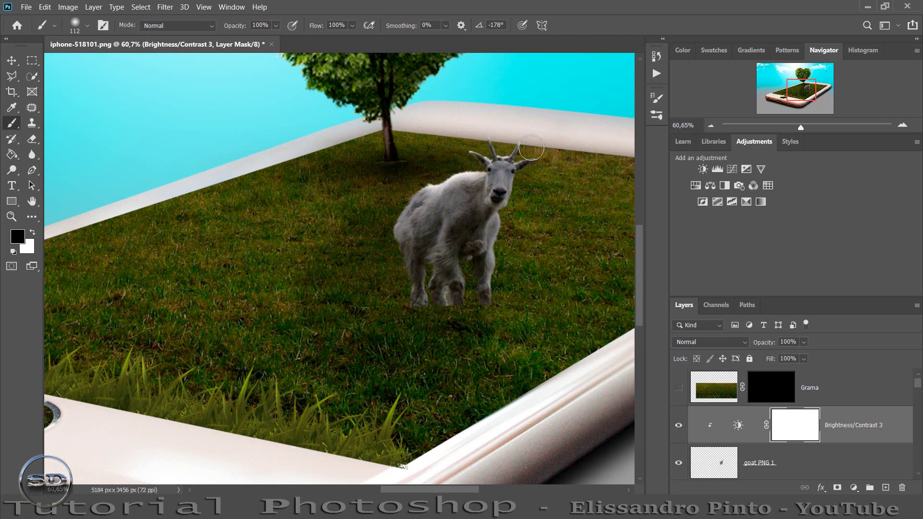
drag(546, 145, 518, 191)
drag(801, 128, 796, 128)
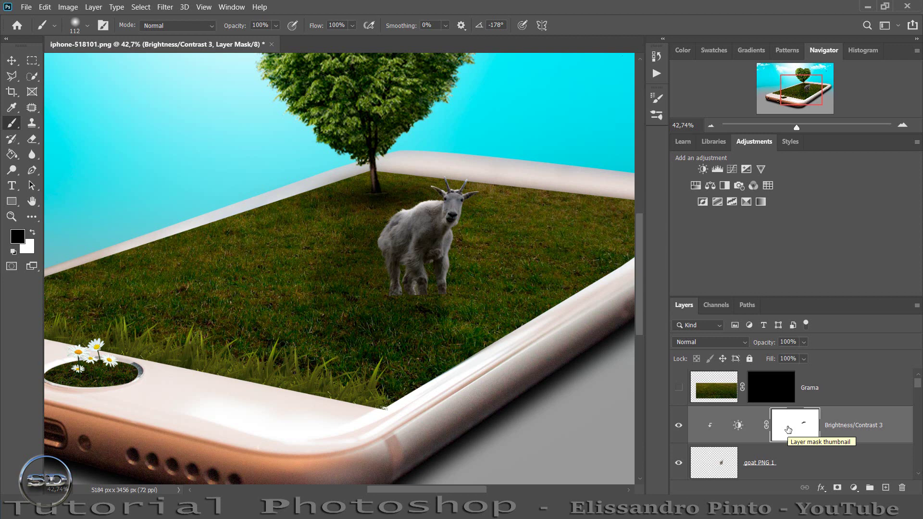
scroll(721, 438, down, 1)
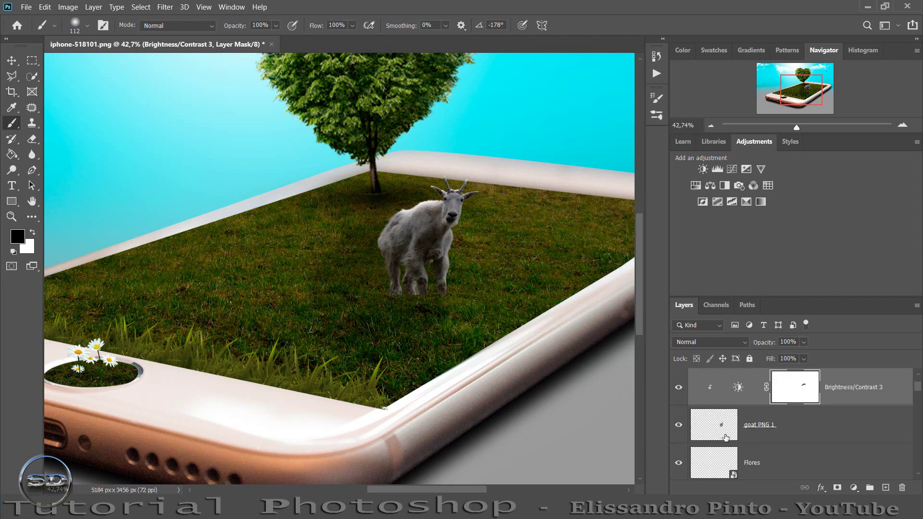
click(786, 459)
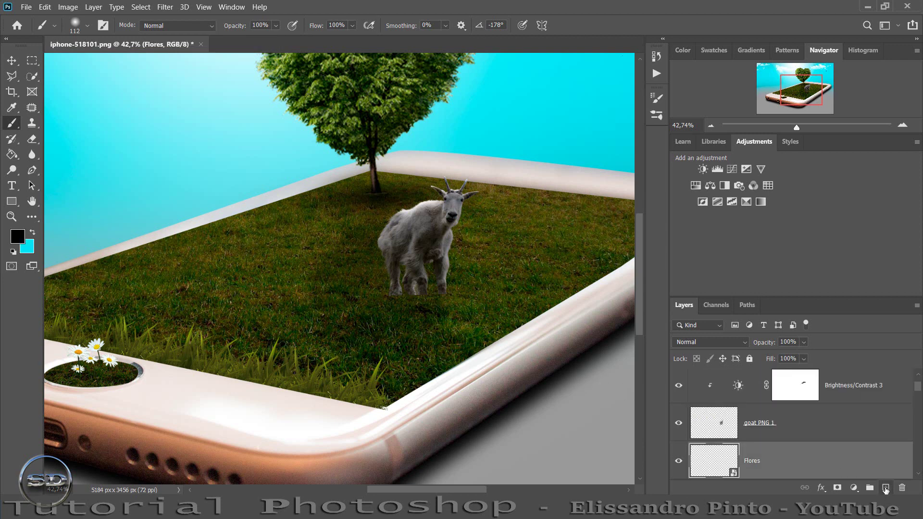
- On a new layer, stamp a dark shadow under the goat's feet with a 490 px brush
click(886, 487)
right_click(219, 228)
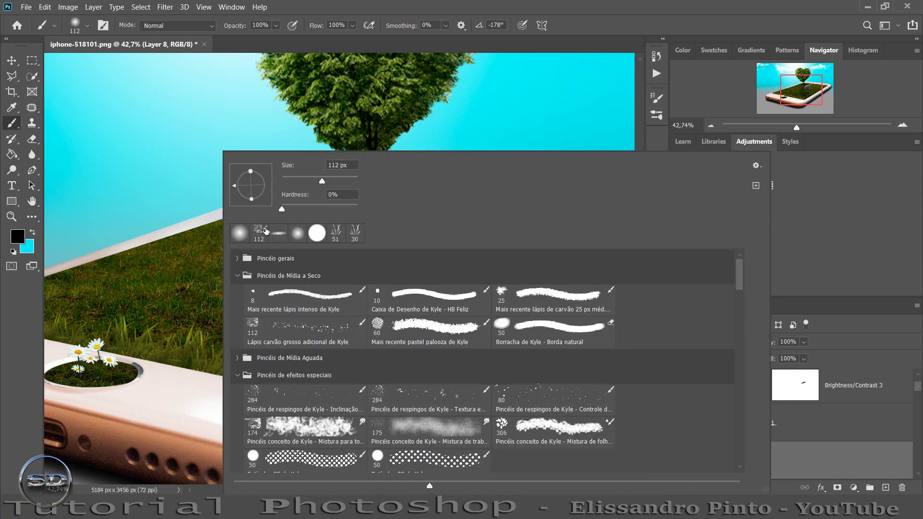
click(278, 233)
key(Return)
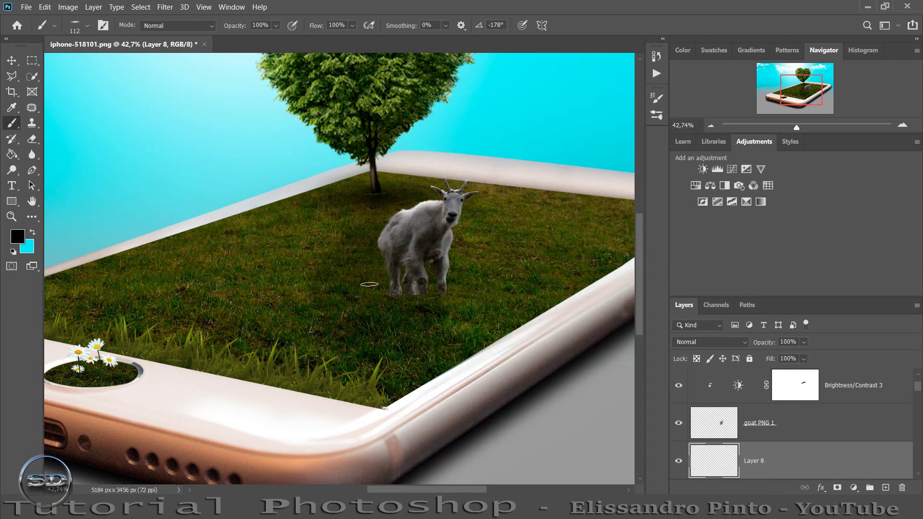
drag(391, 284, 439, 282)
click(422, 288)
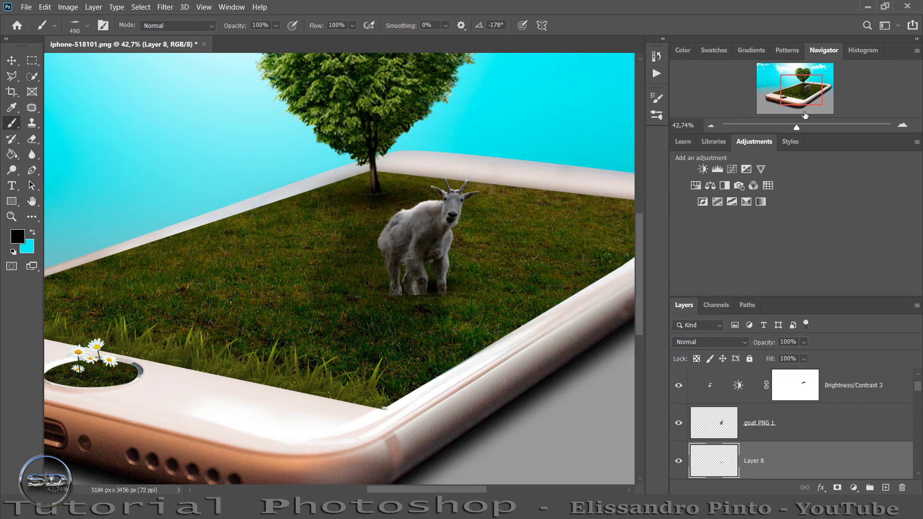
- Nudge the shadow down, enlarge it to about 157%, and set its opacity to 74%
drag(802, 129, 812, 129)
key(v)
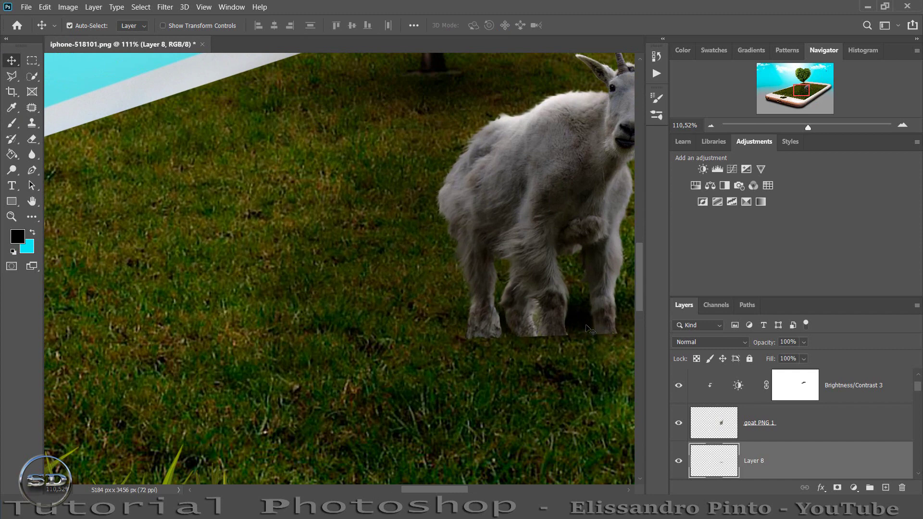
drag(586, 329, 583, 336)
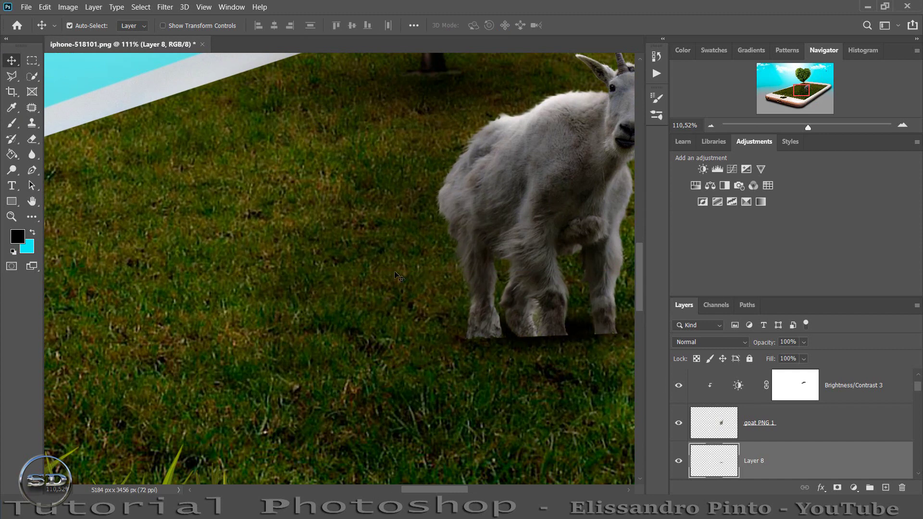
key(ctrl+t)
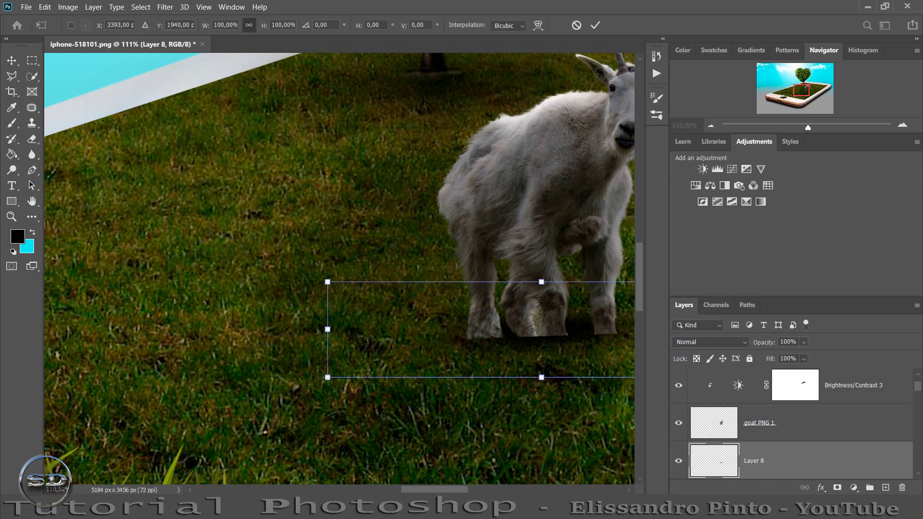
drag(545, 394, 545, 413)
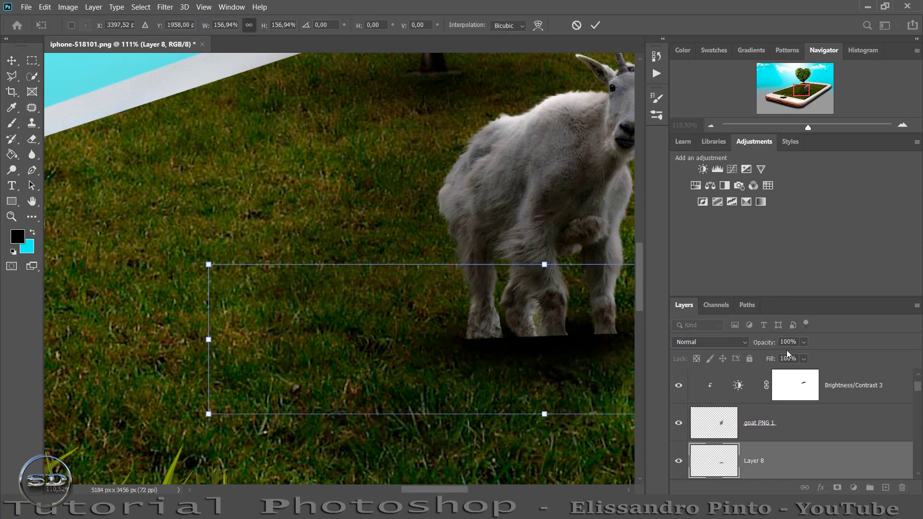
drag(767, 345, 753, 345)
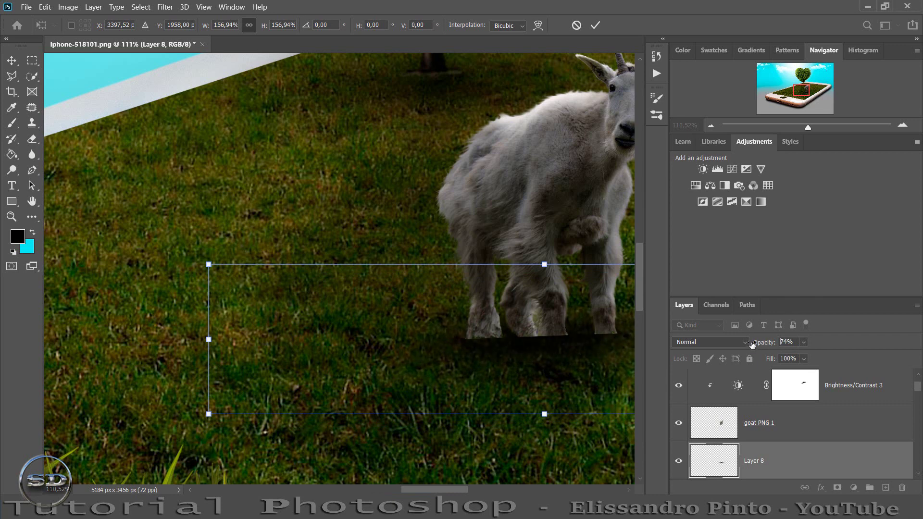
click(11, 123)
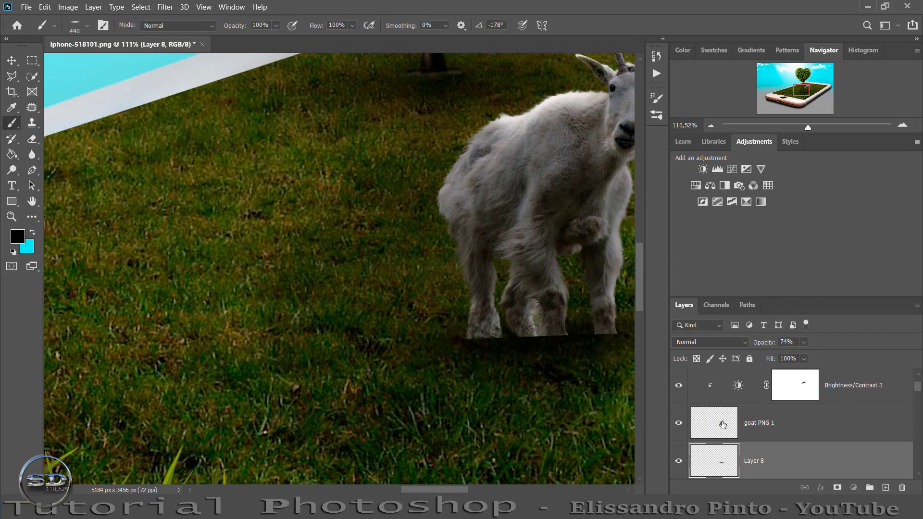
- Add a layer clipped to goat PNG 1 and paint its leg bottoms black with a 193 px soft brush
click(709, 424)
click(886, 487)
right_click(237, 235)
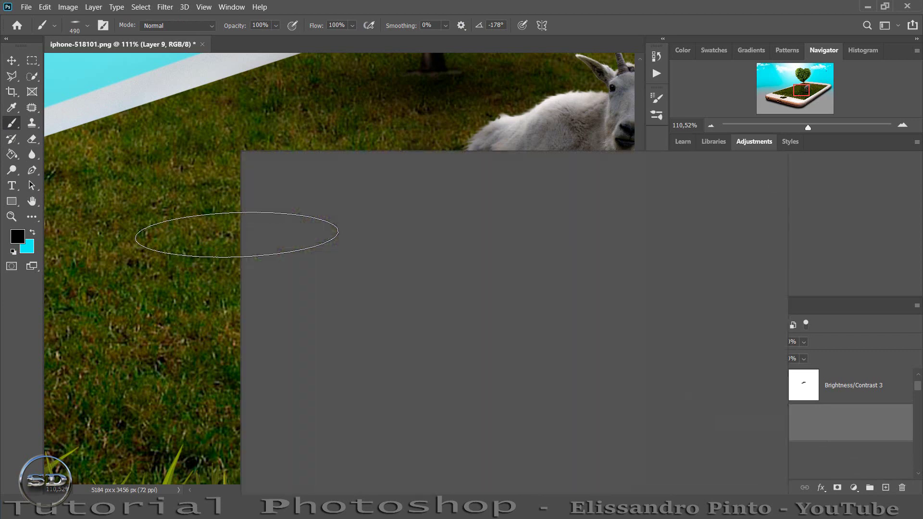
click(255, 234)
click(9, 342)
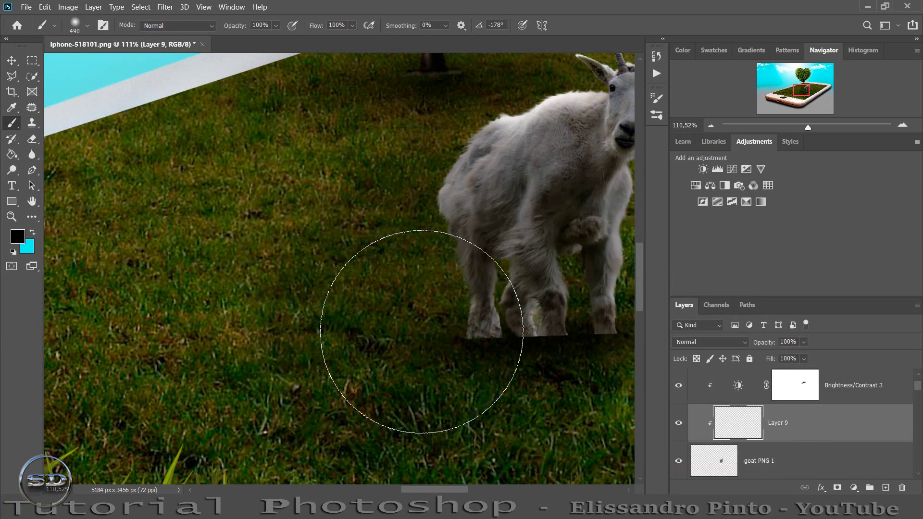
drag(422, 331, 338, 350)
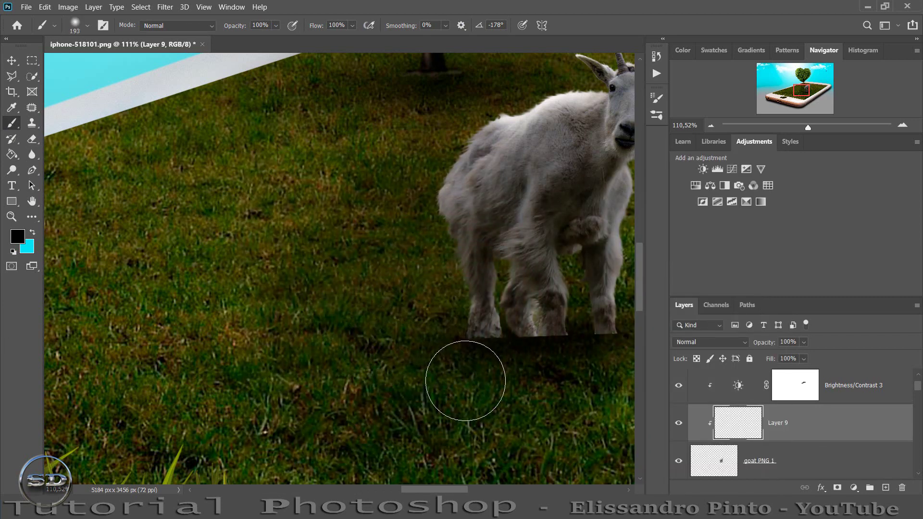
mouse_move(495, 381)
mouse_down()
mouse_move(603, 370)
mouse_move(439, 398)
mouse_up()
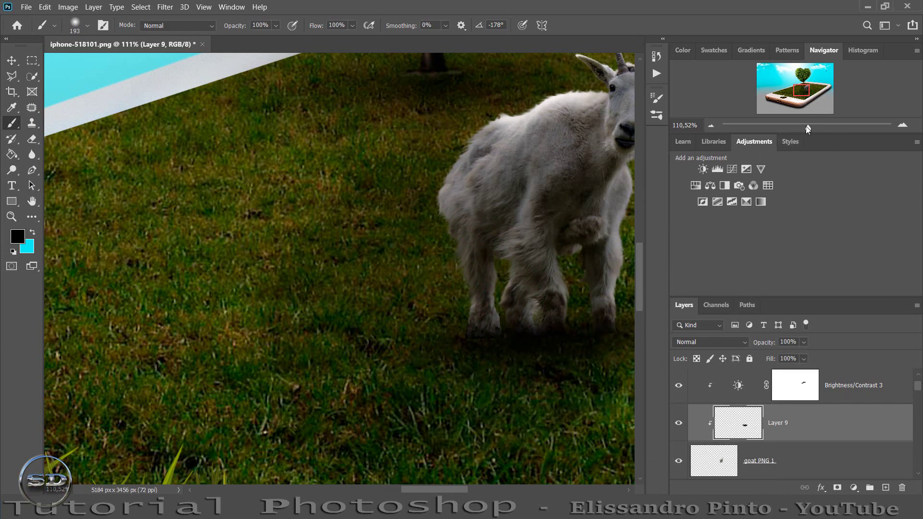
drag(807, 129, 800, 129)
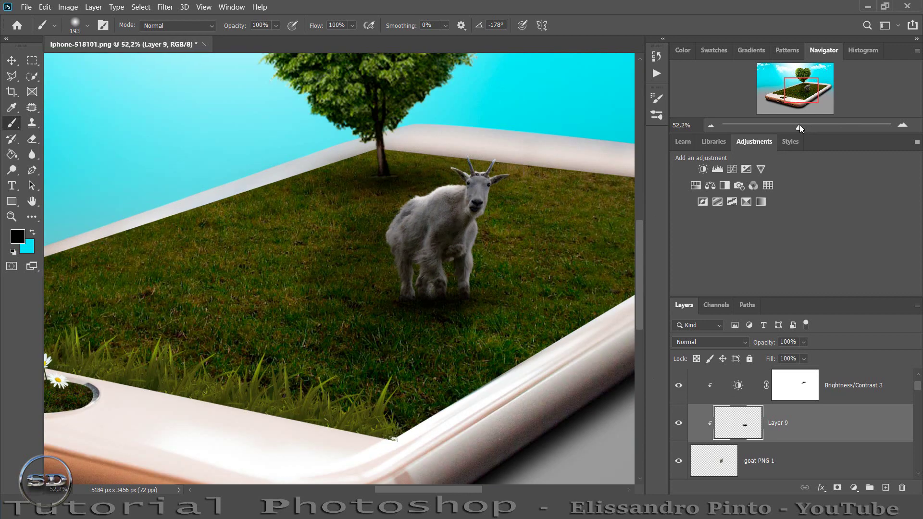
scroll(807, 407, up, 1)
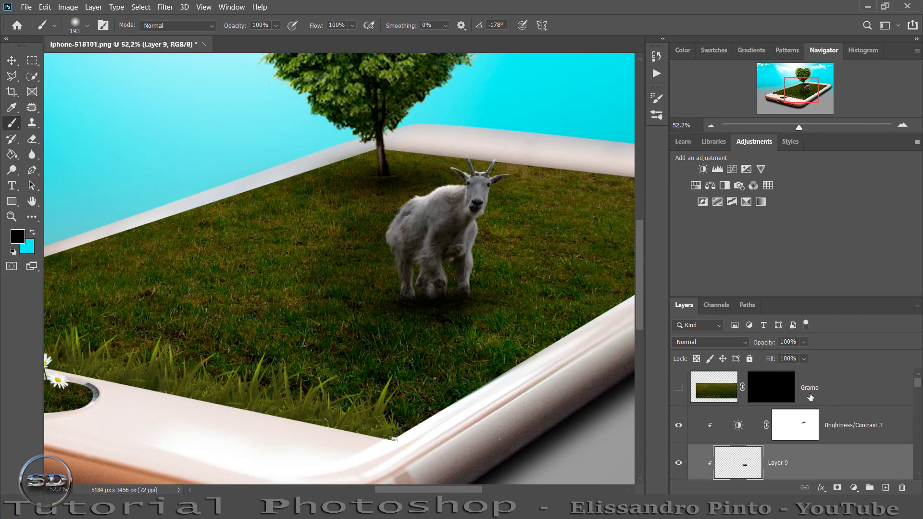
- Place the white goat at the lower left, scaled to about 56%, and commit it
click(808, 421)
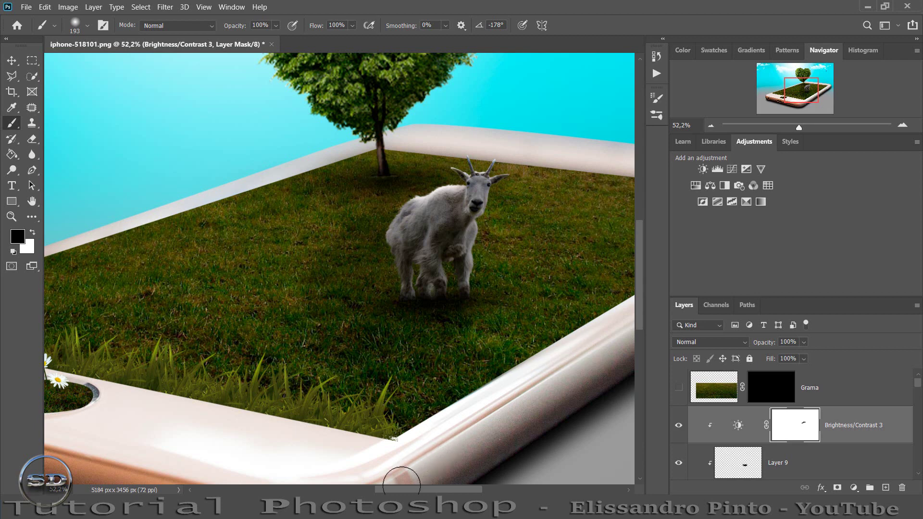
drag(265, 362, 265, 363)
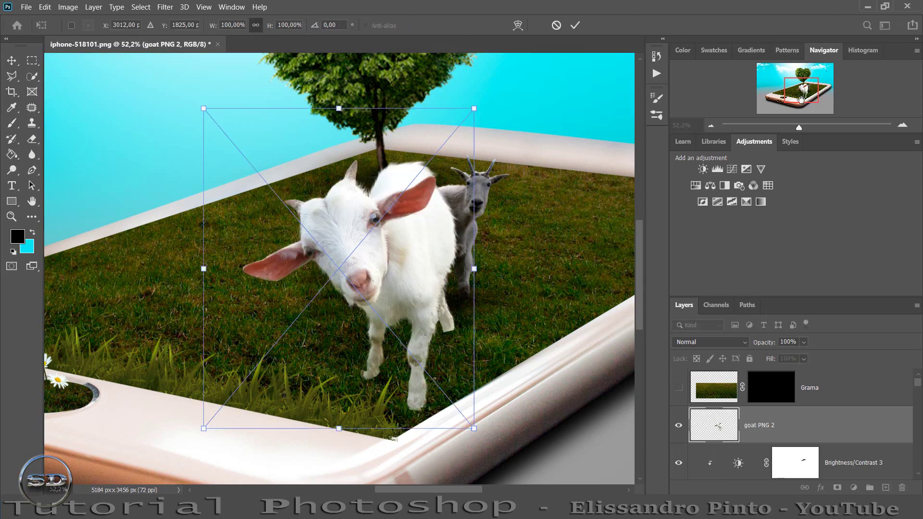
drag(802, 88, 793, 86)
drag(526, 296, 328, 262)
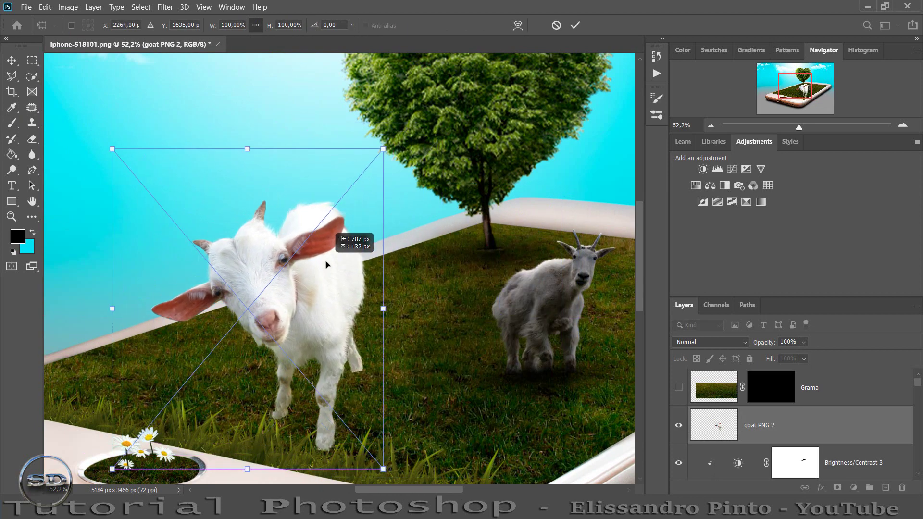
mouse_move(383, 149)
mouse_down()
mouse_move(319, 237)
mouse_move(281, 268)
mouse_up()
mouse_move(273, 311)
mouse_down()
mouse_move(268, 294)
mouse_move(268, 303)
mouse_up()
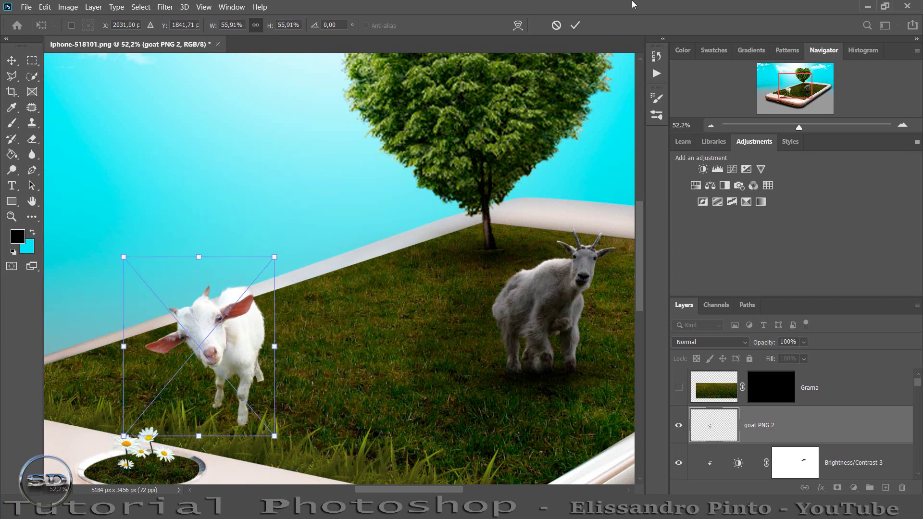
click(575, 25)
- Move the goat PNG 2 layer above Bird and Nubes and nudge the goat slightly down
key(b)
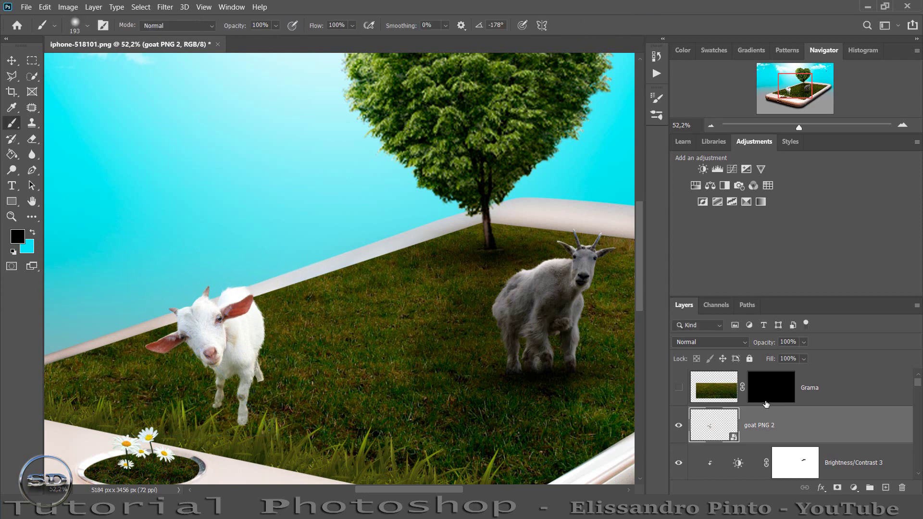
drag(741, 375, 741, 462)
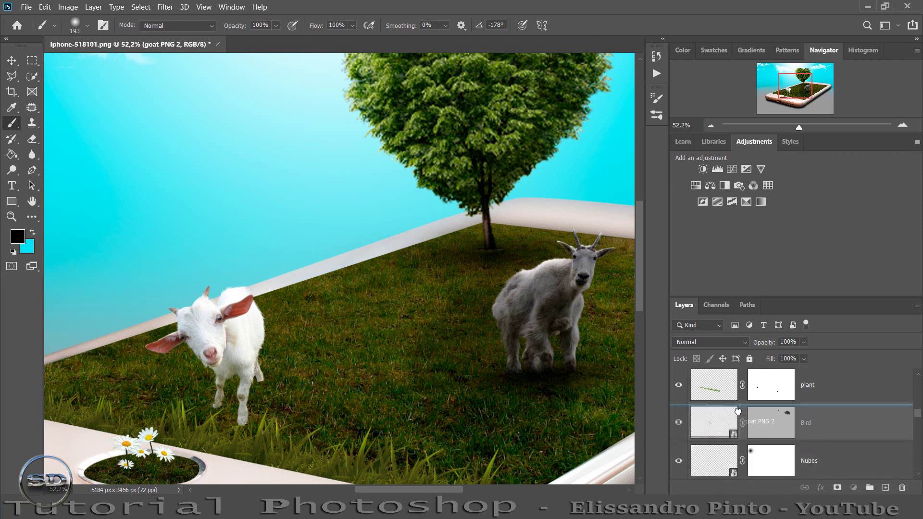
drag(740, 462, 738, 409)
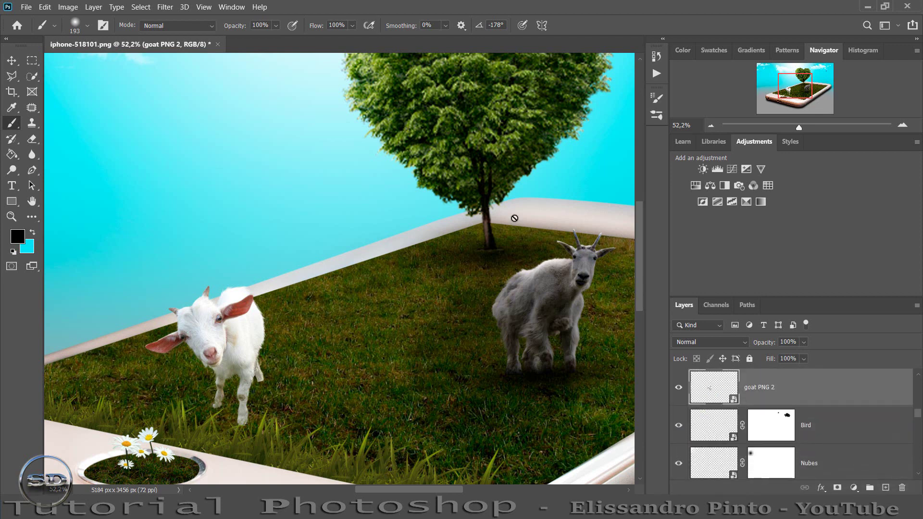
click(12, 60)
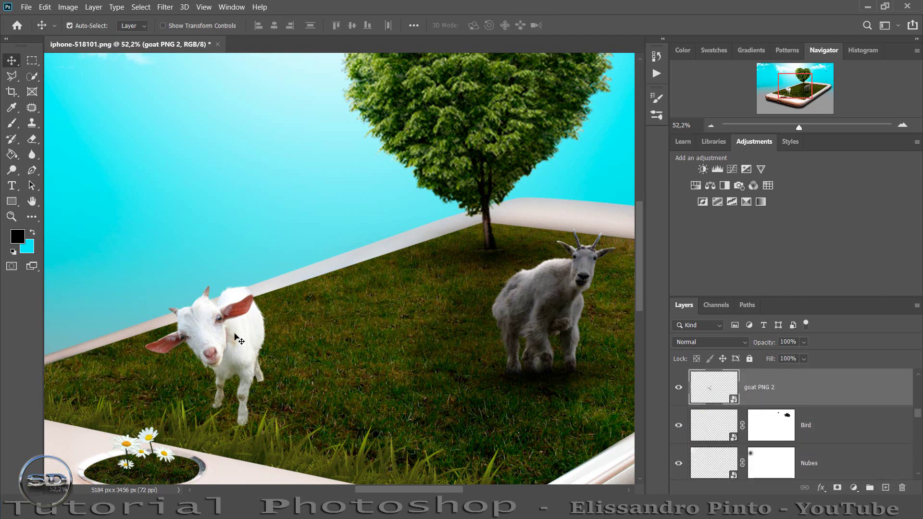
key(ctrl)
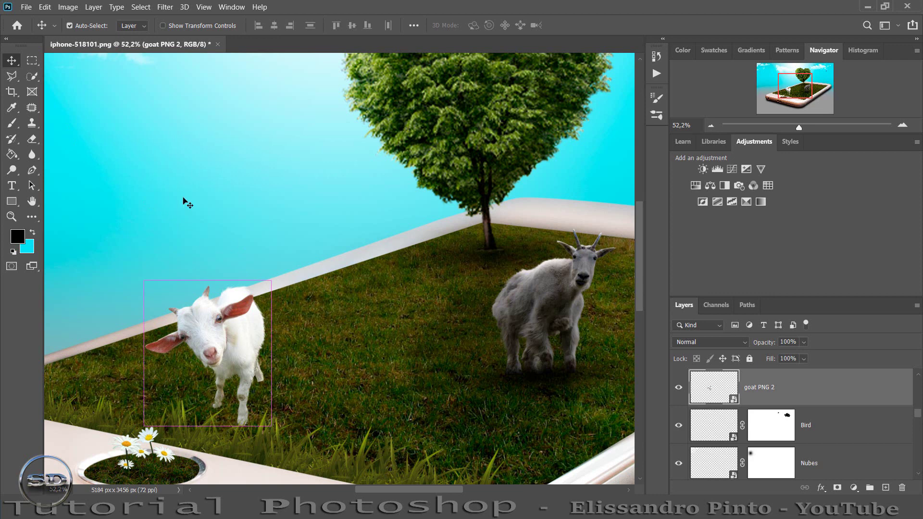
click(169, 28)
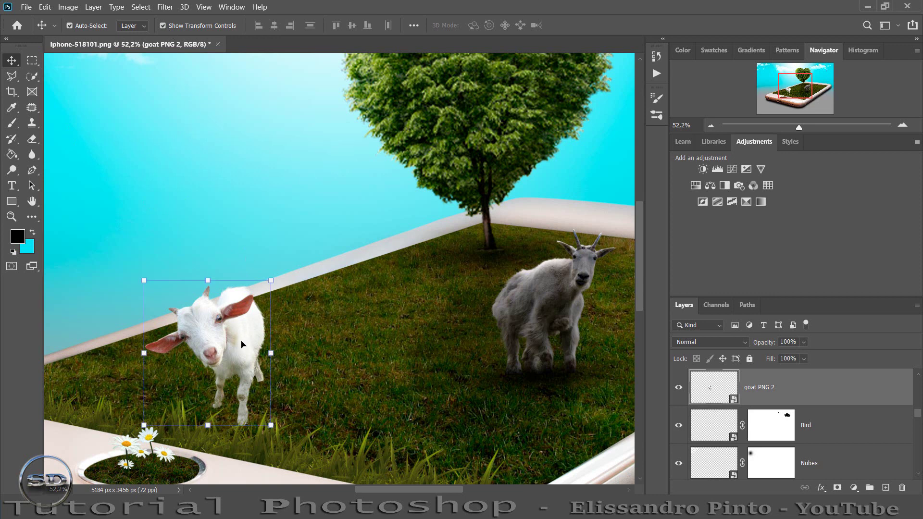
drag(242, 345, 246, 370)
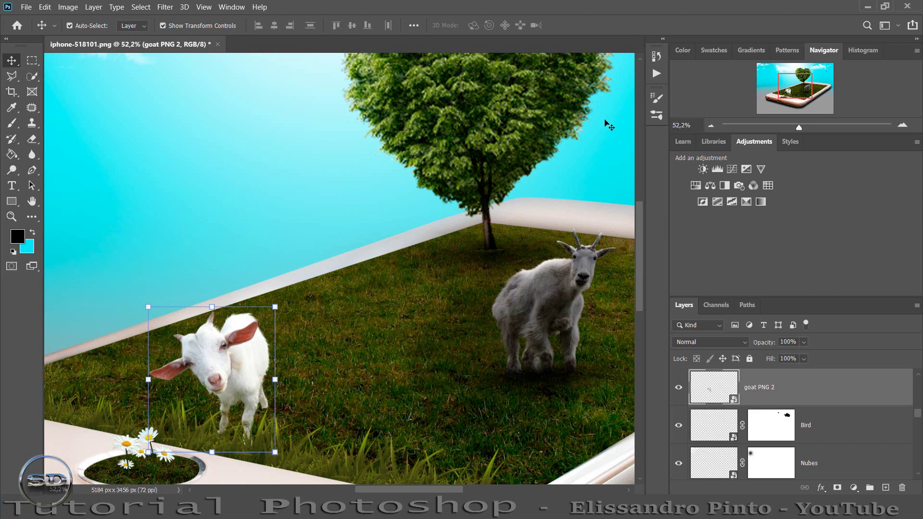
click(12, 123)
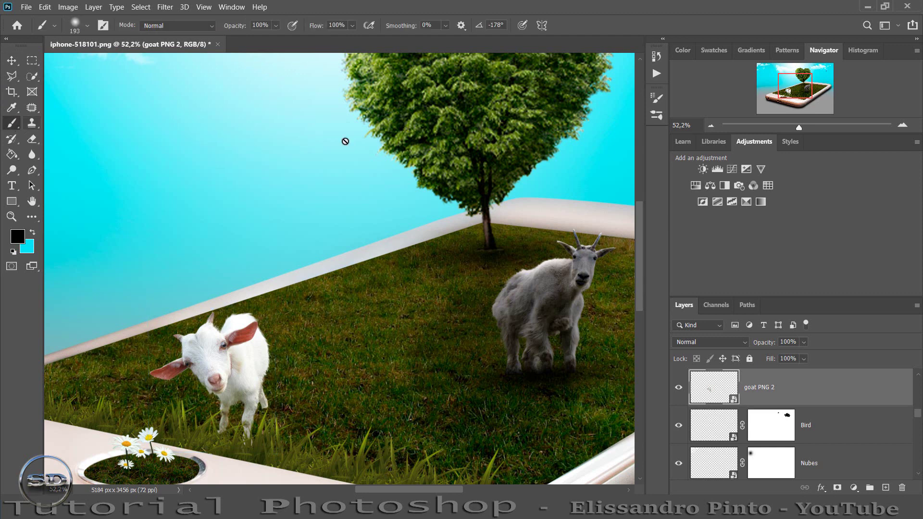
- Darken the white goat with a clipped Brightness/Contrast (brightness -95, contrast 35), masking its head back
click(702, 169)
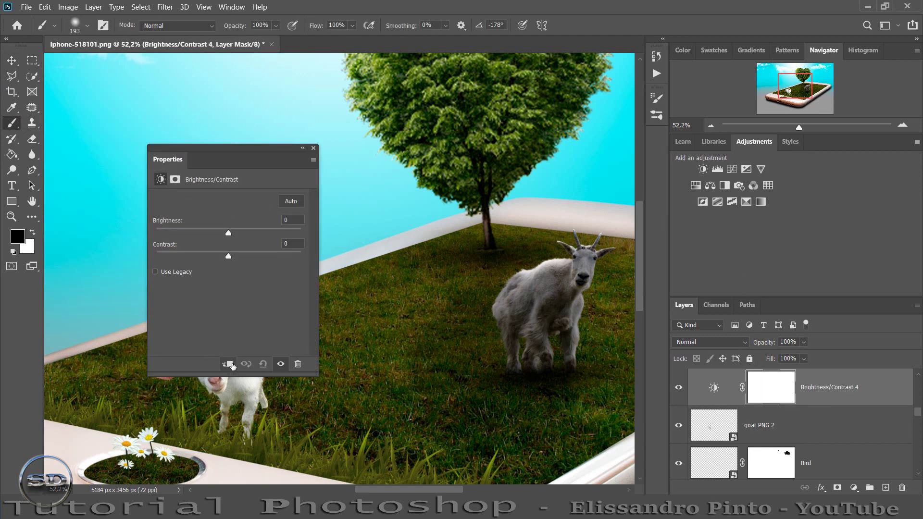
click(227, 363)
drag(229, 234, 183, 234)
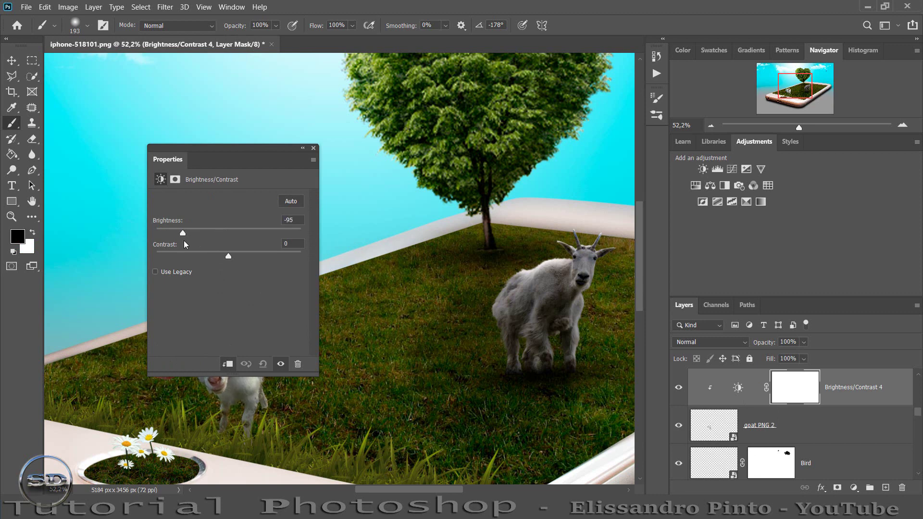
drag(263, 158, 455, 135)
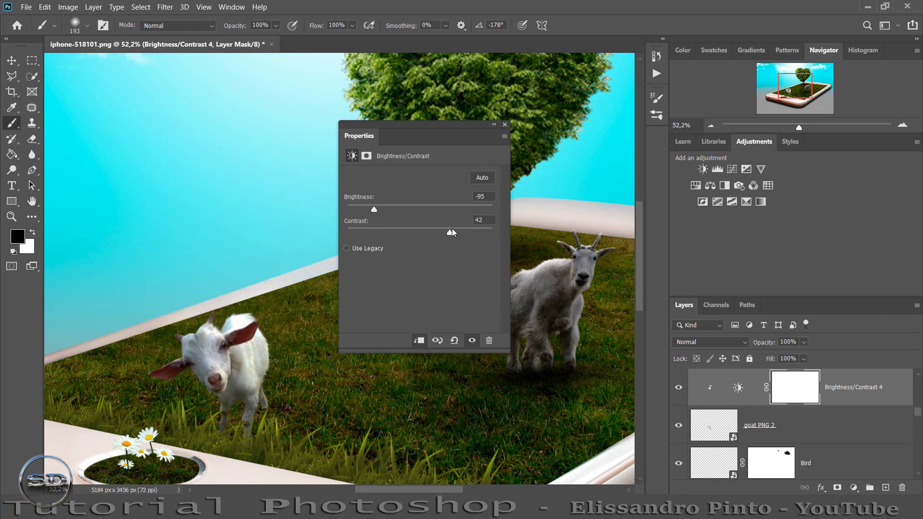
click(504, 125)
drag(215, 318, 281, 351)
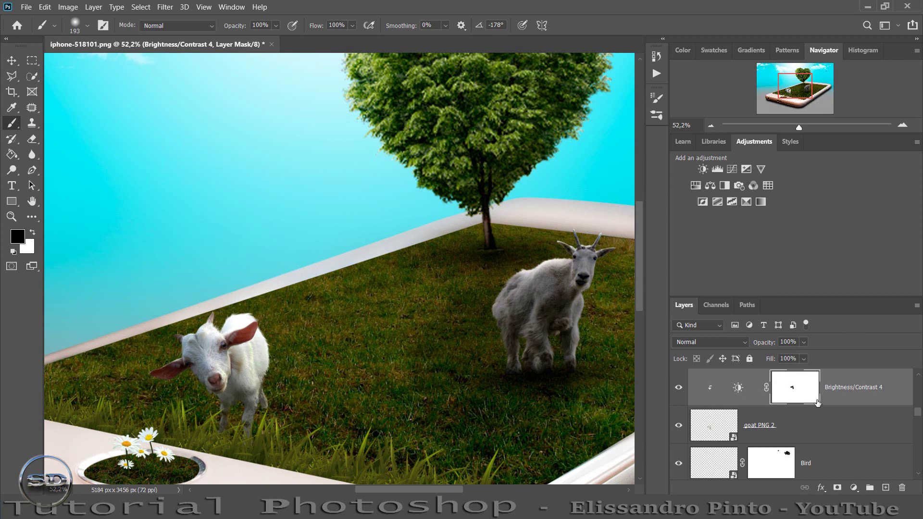
click(723, 455)
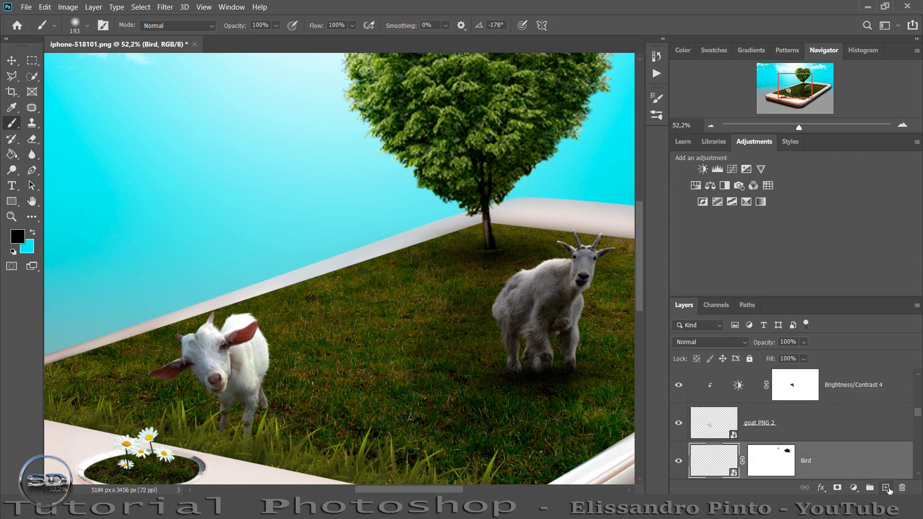
- On Layer 10, paint a shadow under the small goat with a 472 px elliptical brush, fill 75%
click(885, 488)
drag(800, 128, 806, 127)
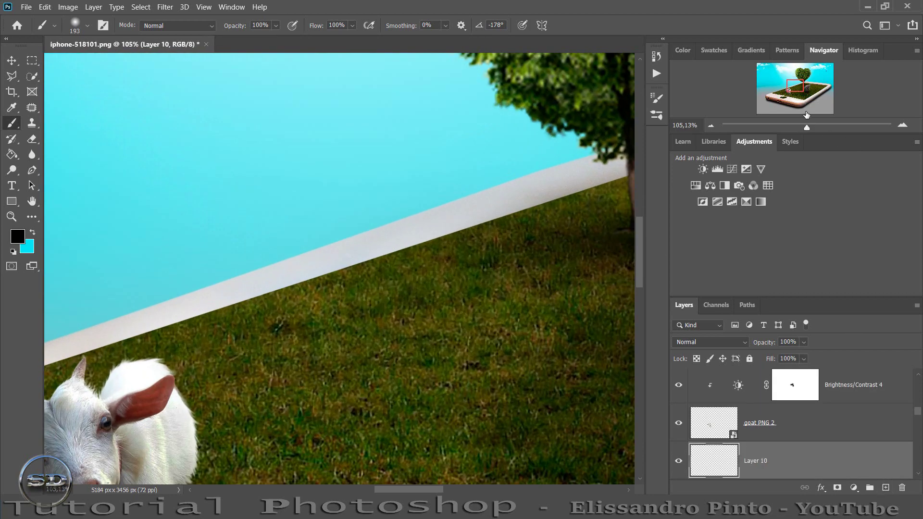
drag(795, 89, 788, 94)
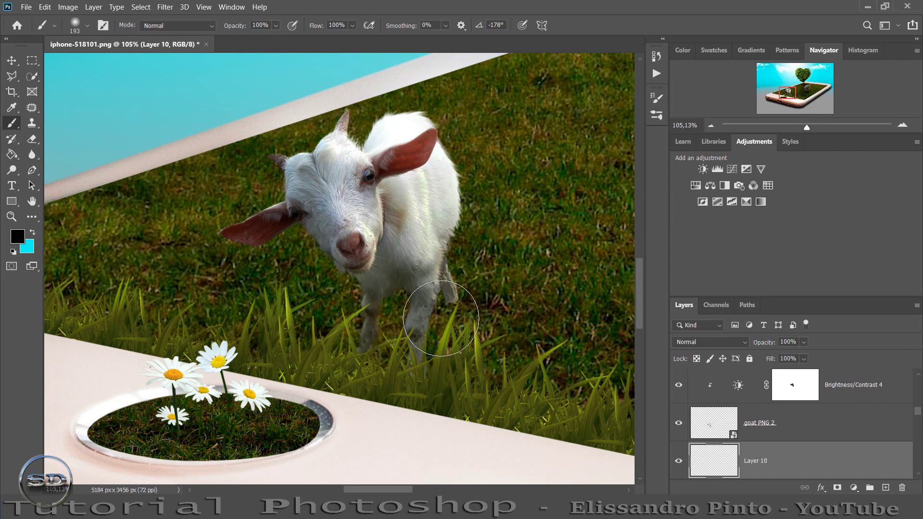
right_click(441, 298)
click(412, 235)
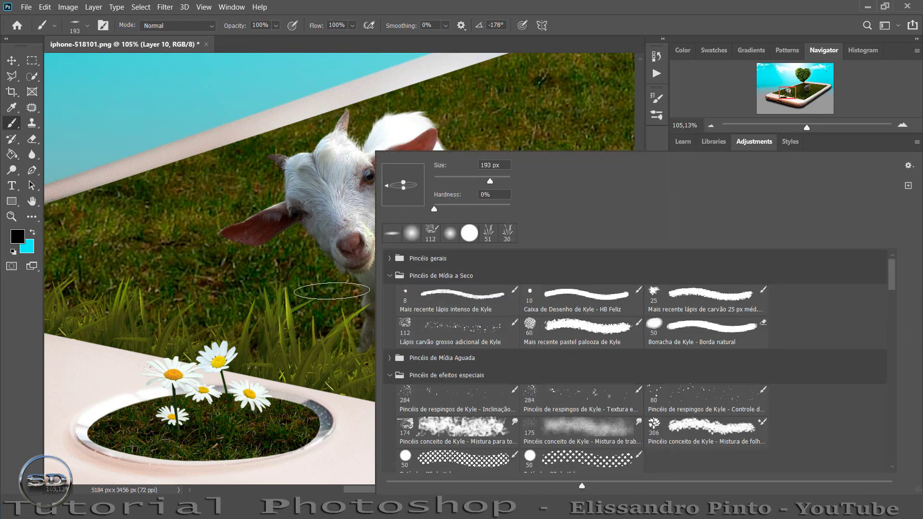
key(Escape)
drag(339, 292, 401, 325)
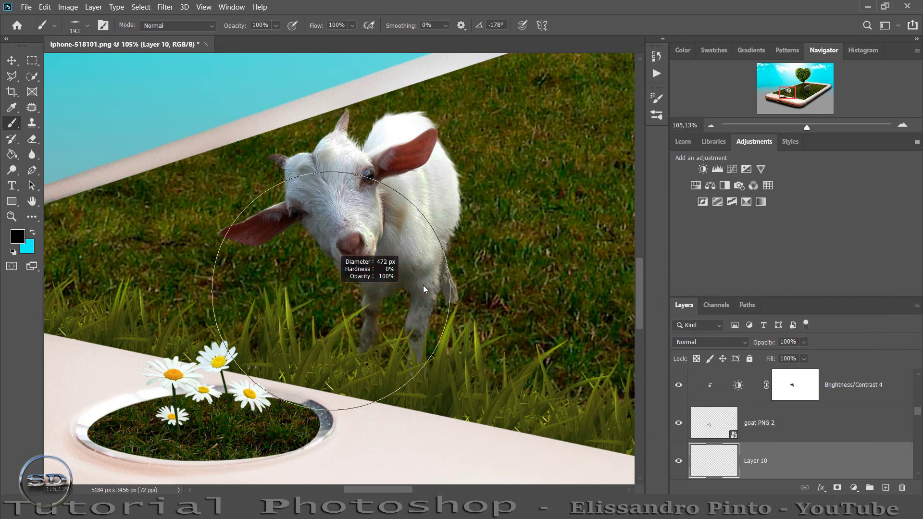
click(401, 325)
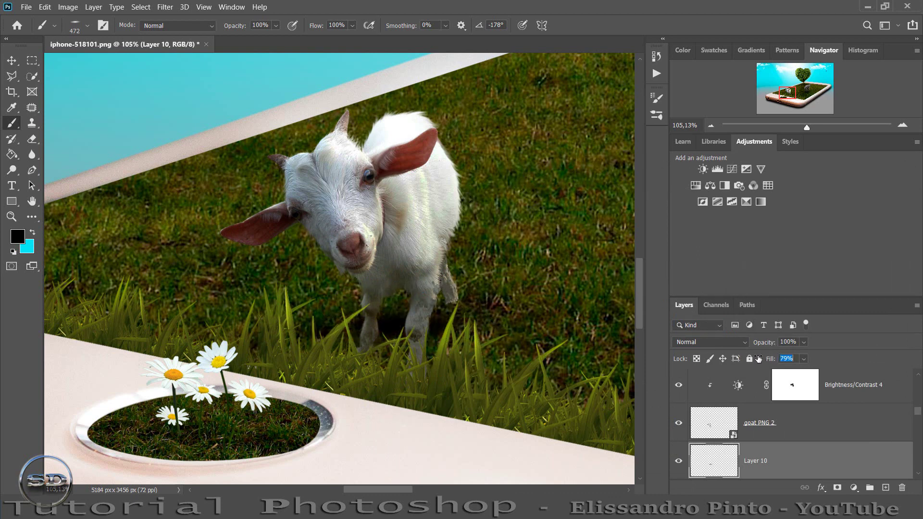
drag(771, 360, 757, 353)
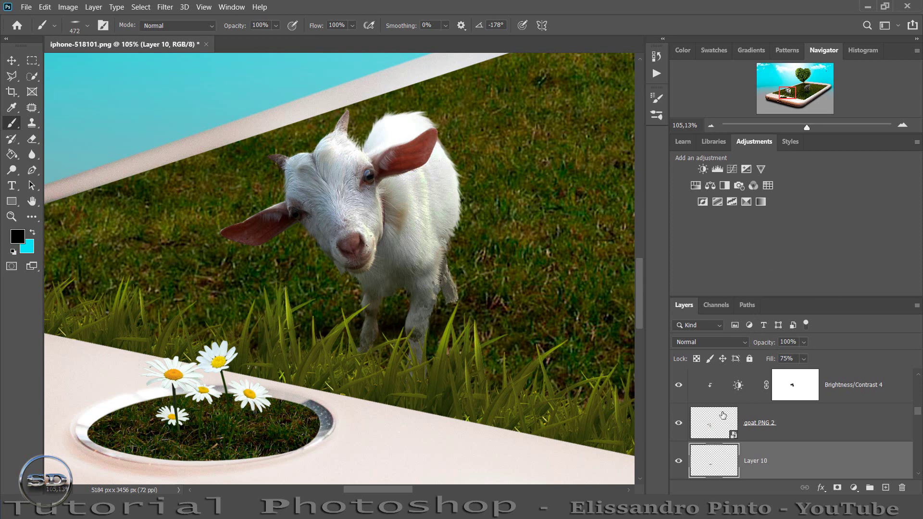
- Add Layer 11 clipped to goat PNG 2 and shade it with a 210 px soft round brush
scroll(723, 415, down, 1)
click(712, 383)
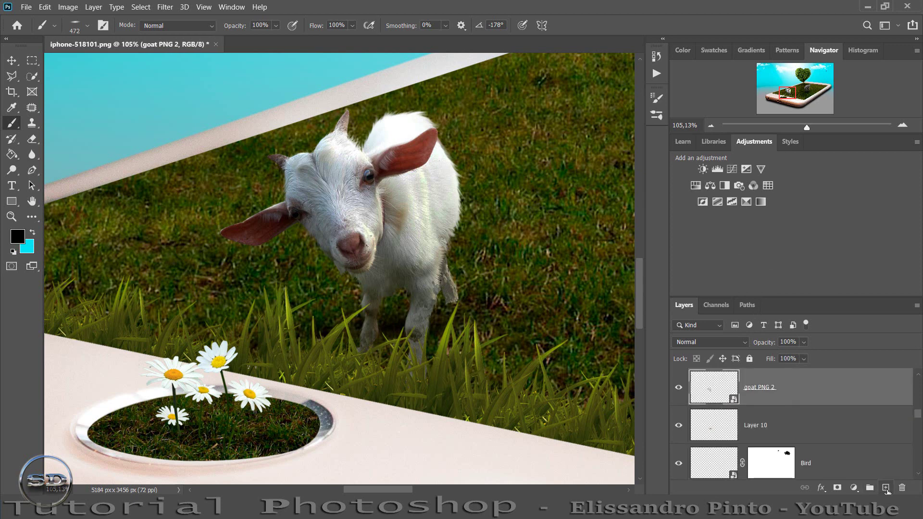
click(885, 488)
key(ctrl+alt+g)
right_click(217, 148)
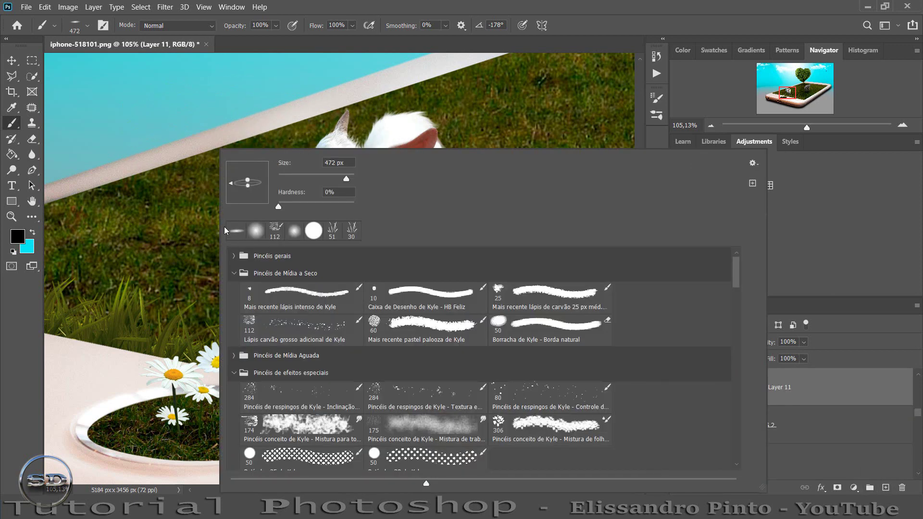
click(262, 233)
key(Return)
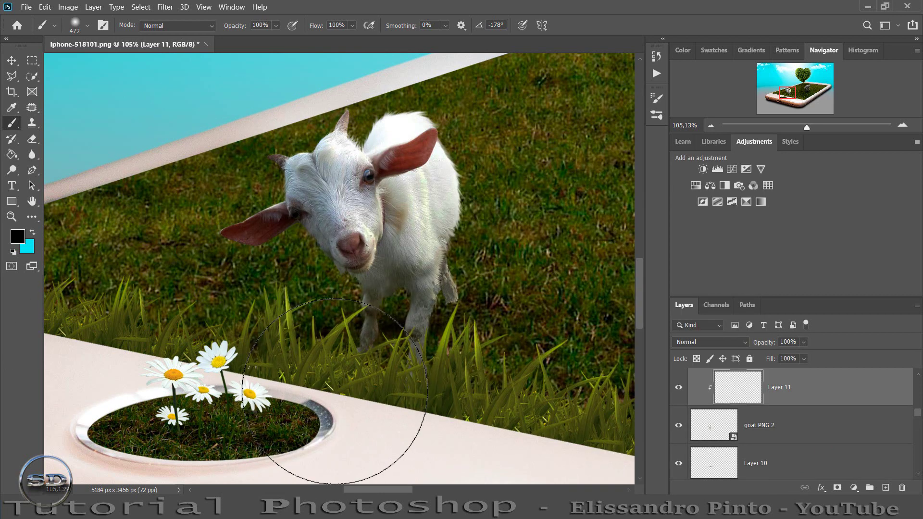
mouse_move(366, 354)
mouse_down()
mouse_move(336, 355)
mouse_move(497, 302)
mouse_move(508, 310)
mouse_up()
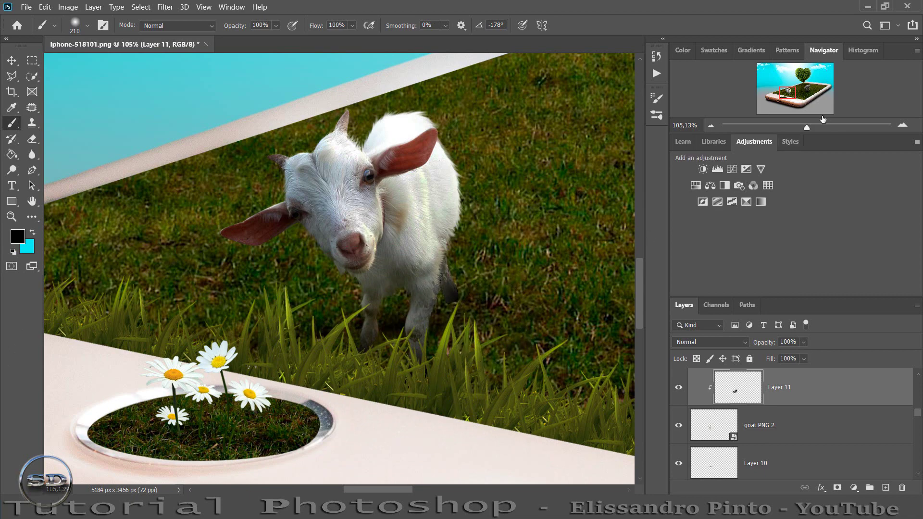
drag(808, 128, 795, 127)
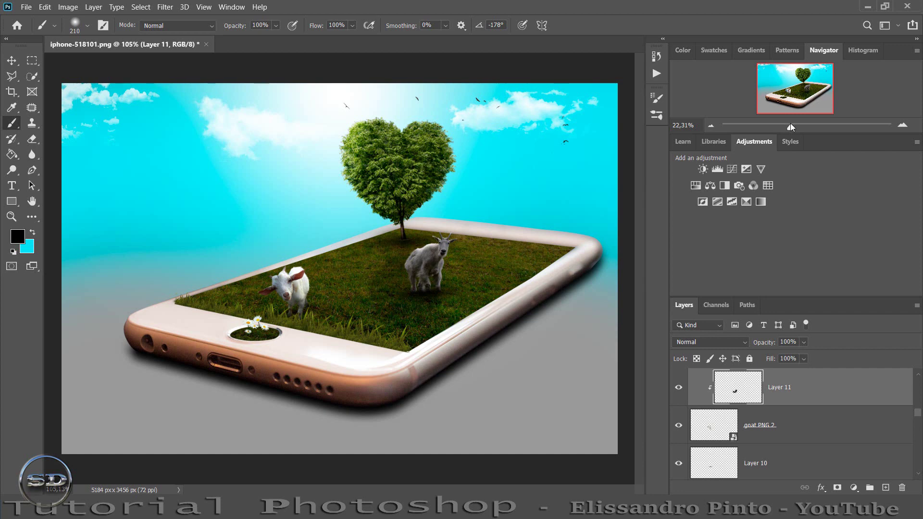
- Scale the Spring_Grass_004_by_zememz tuft to about 305% and set it on the screen's lower edge
drag(790, 125, 795, 125)
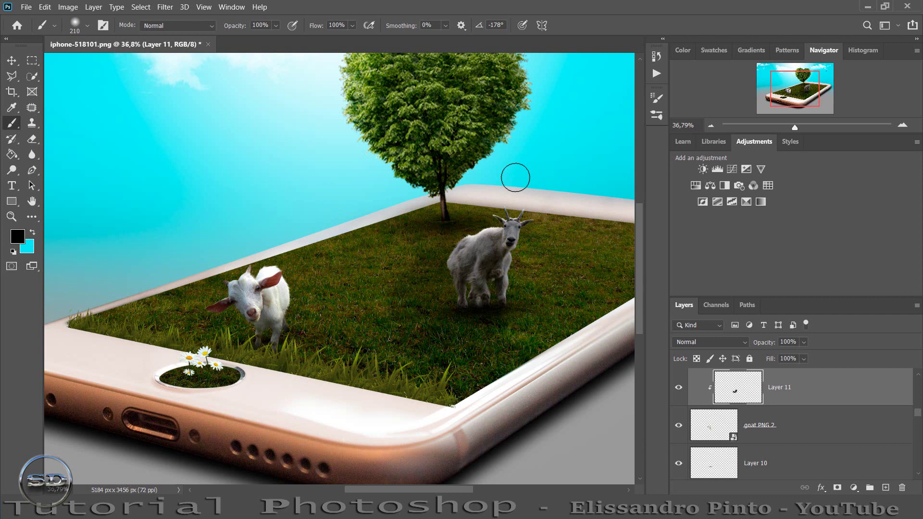
scroll(856, 439, up, 2)
scroll(856, 439, up, 3)
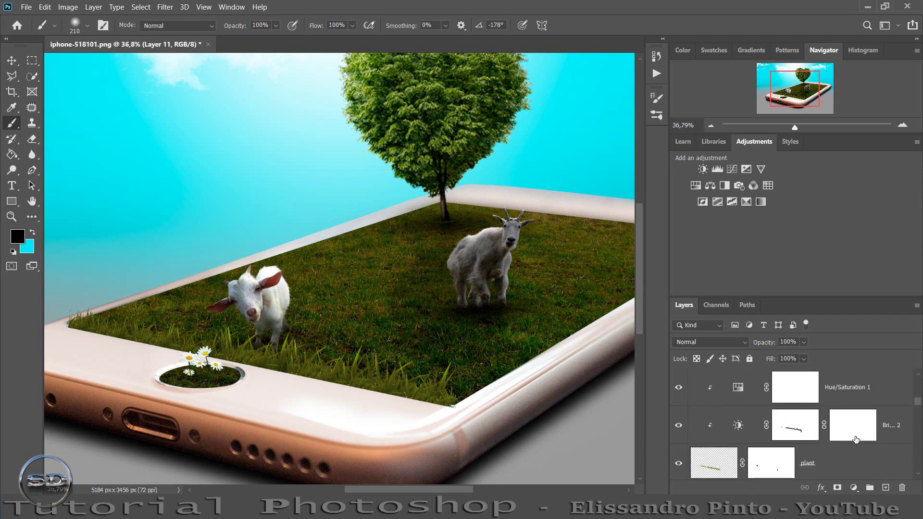
scroll(856, 438, up, 2)
scroll(856, 440, up, 2)
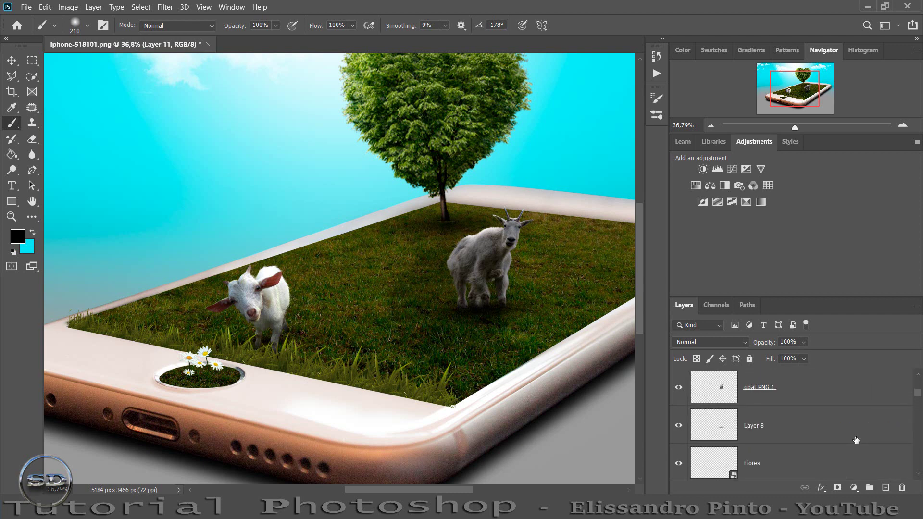
scroll(856, 440, up, 1)
scroll(855, 440, up, 2)
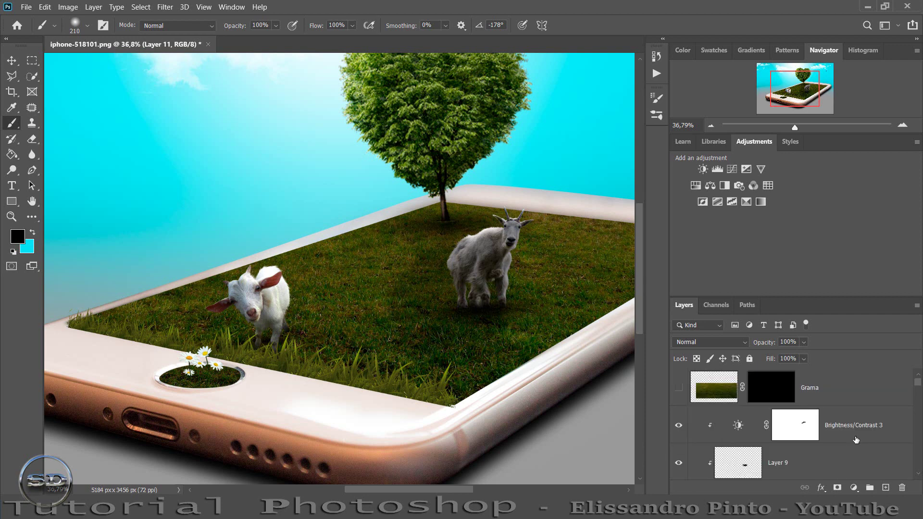
click(797, 437)
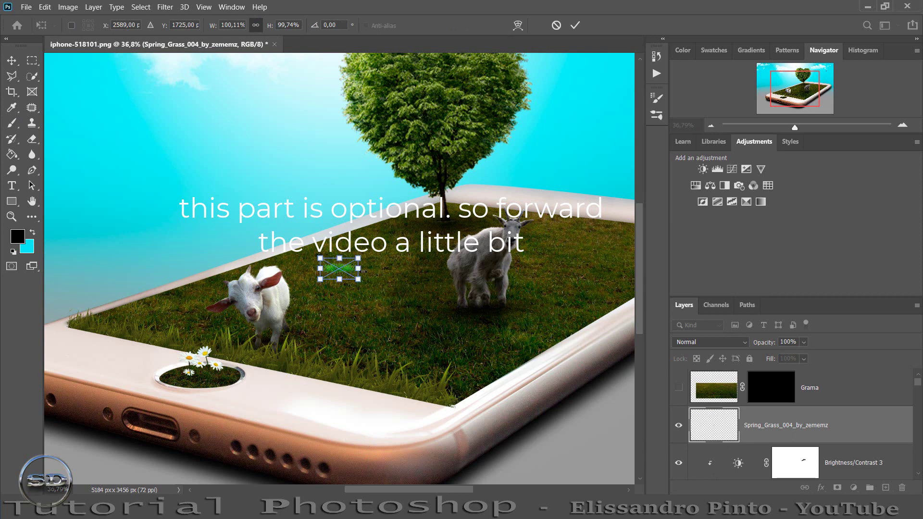
mouse_move(368, 270)
mouse_down()
mouse_move(440, 275)
mouse_move(478, 398)
mouse_up()
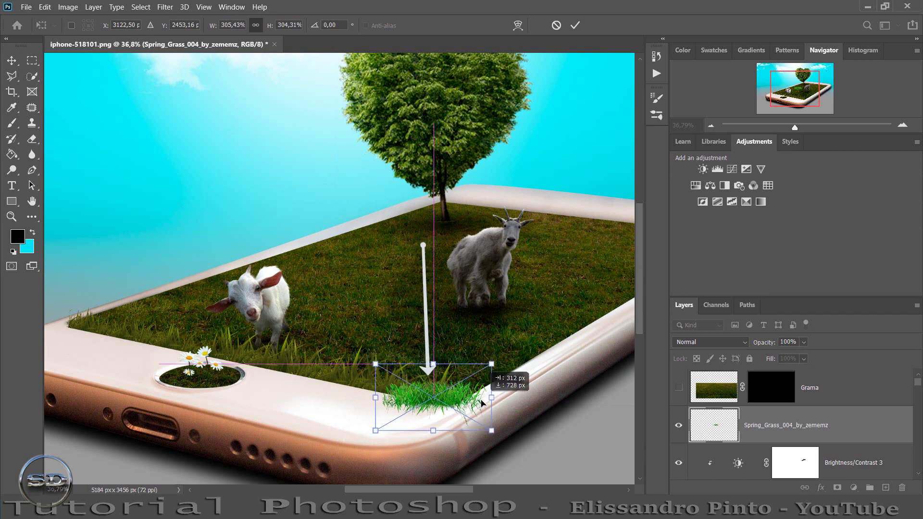
drag(479, 398, 494, 398)
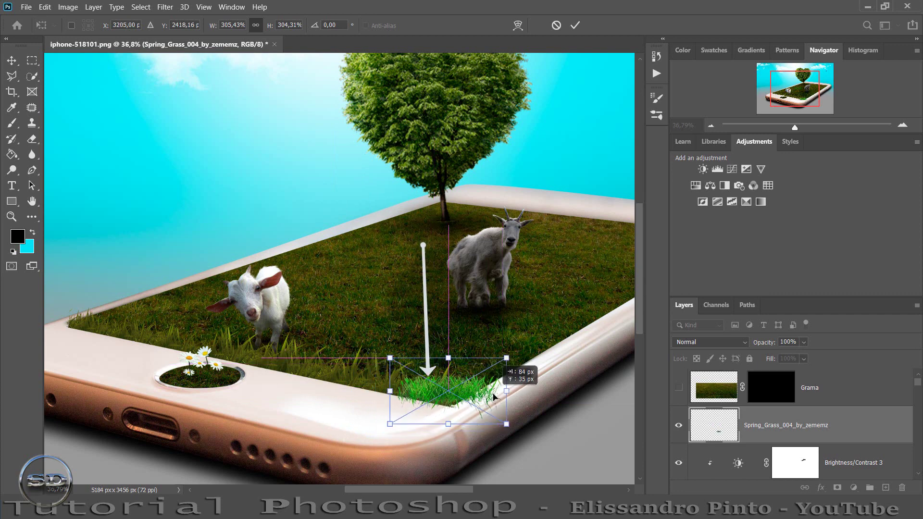
click(576, 25)
key(b)
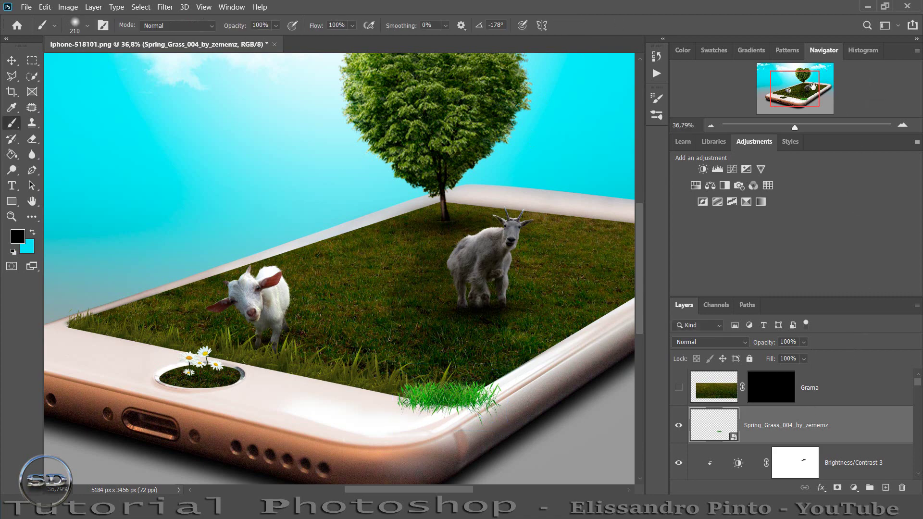
drag(796, 128, 805, 127)
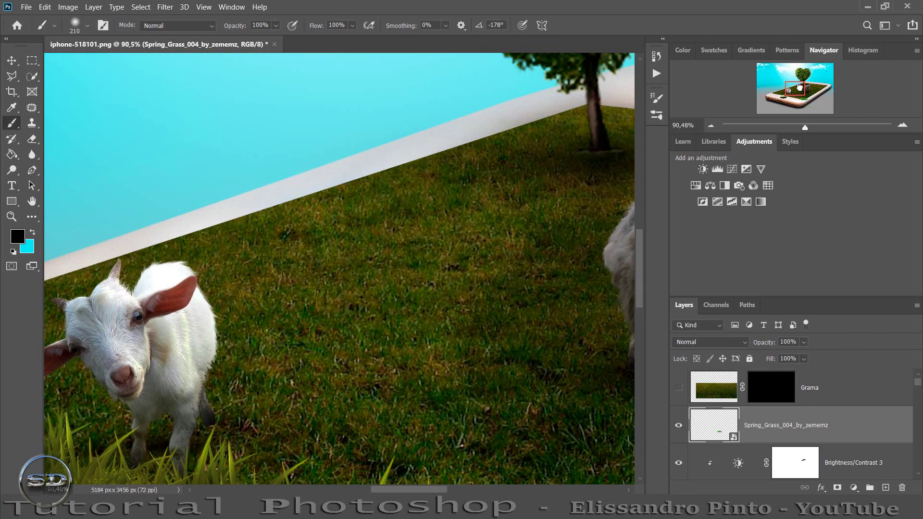
- Place the grass layer just above Nubes and shift the tuft left along the screen edge
drag(800, 89, 808, 92)
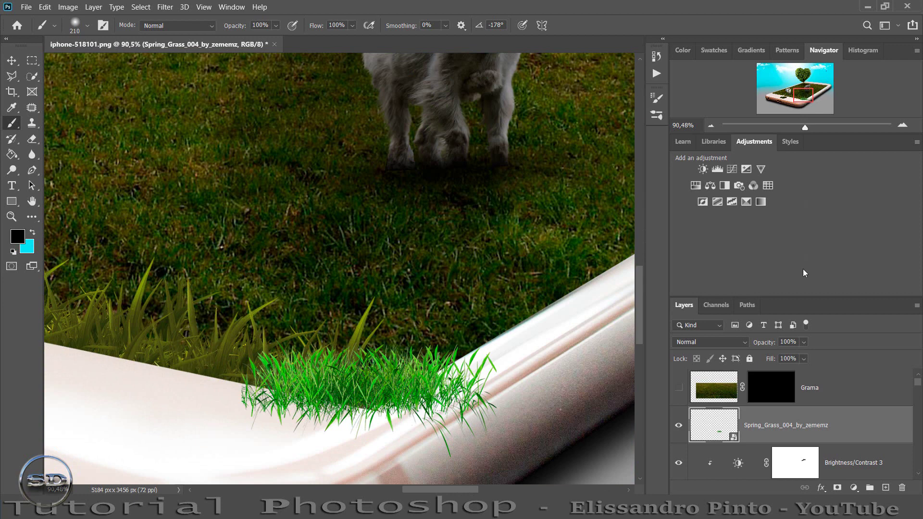
scroll(765, 417, down, 2)
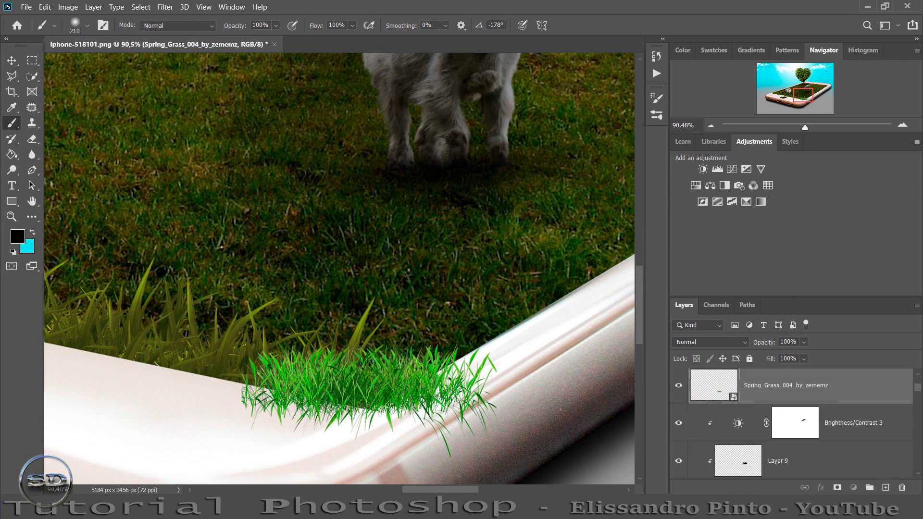
scroll(765, 418, down, 2)
scroll(765, 418, down, 2)
scroll(742, 390, up, 3)
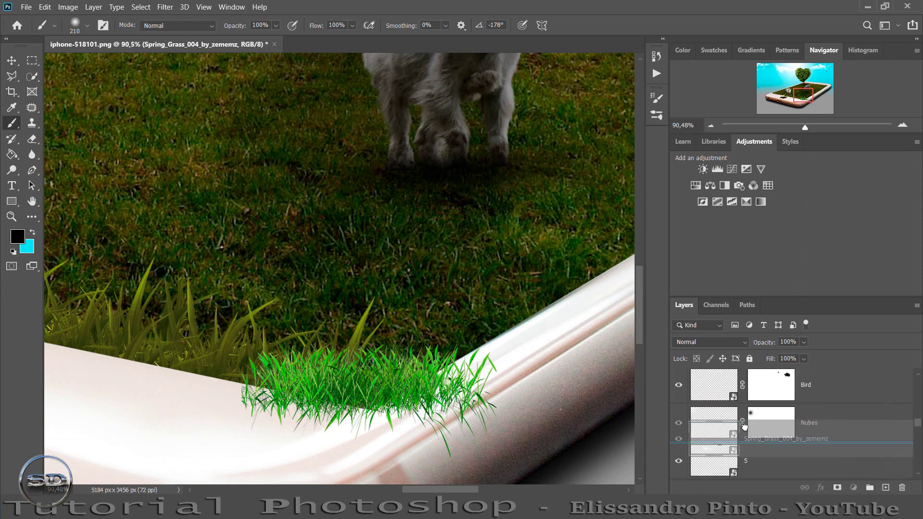
click(741, 389)
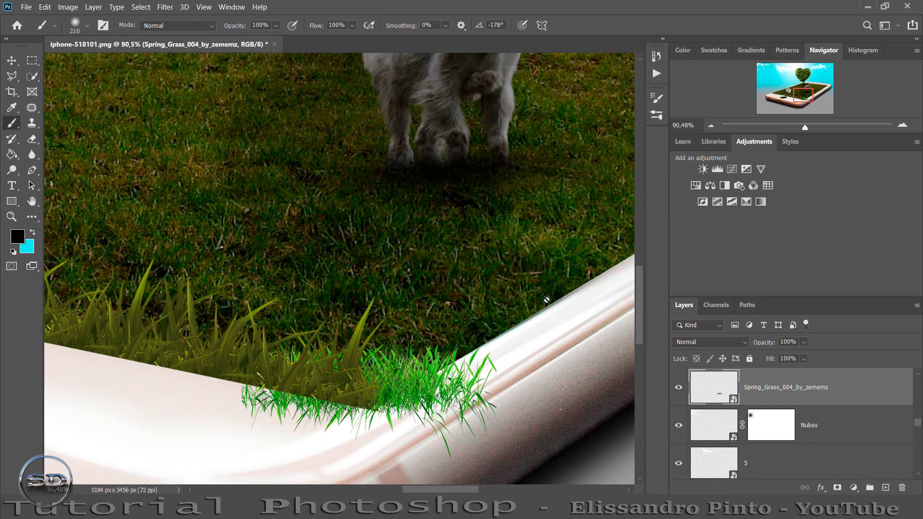
click(12, 60)
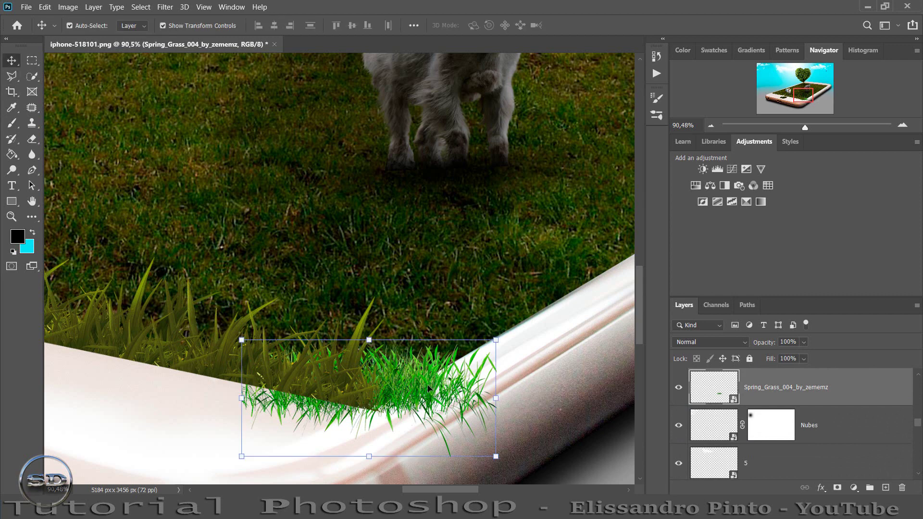
drag(428, 384, 348, 377)
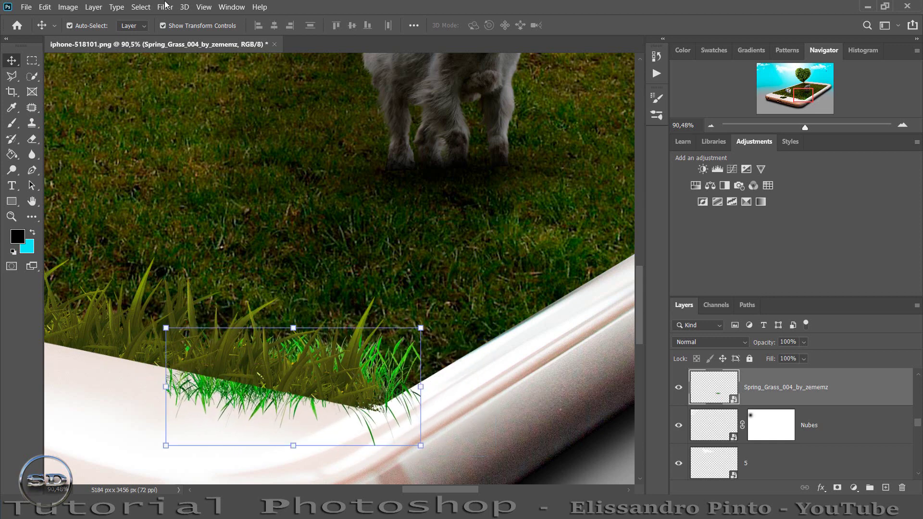
- Distort the grass tuft to hug the phone screen's bottom edge and apply it
click(47, 9)
mouse_move(108, 267)
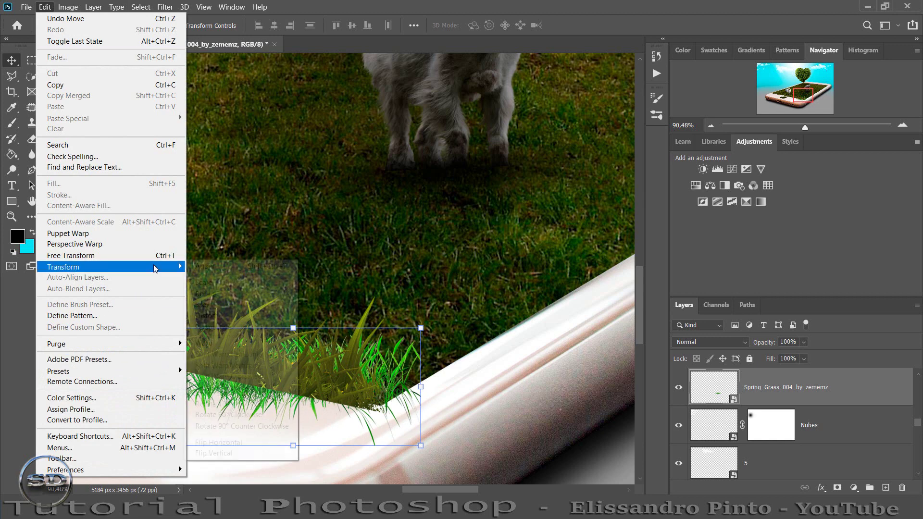
click(243, 316)
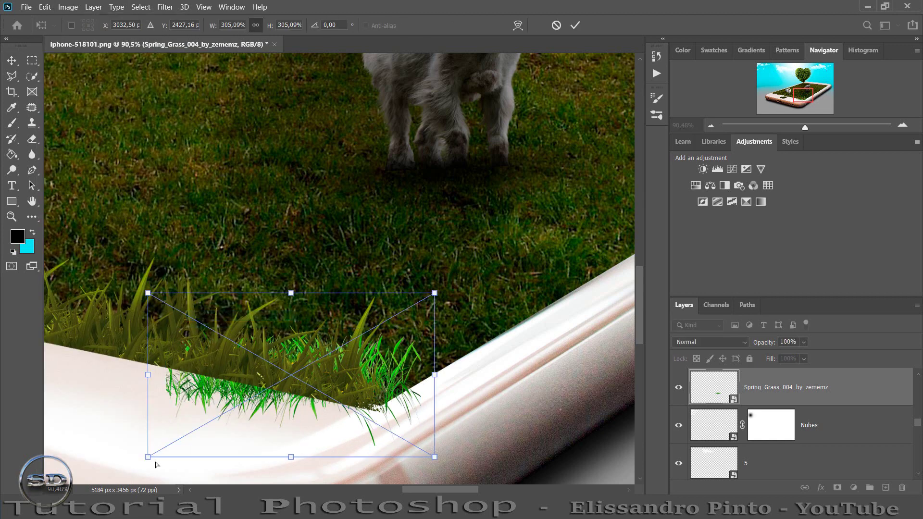
drag(148, 457, 159, 386)
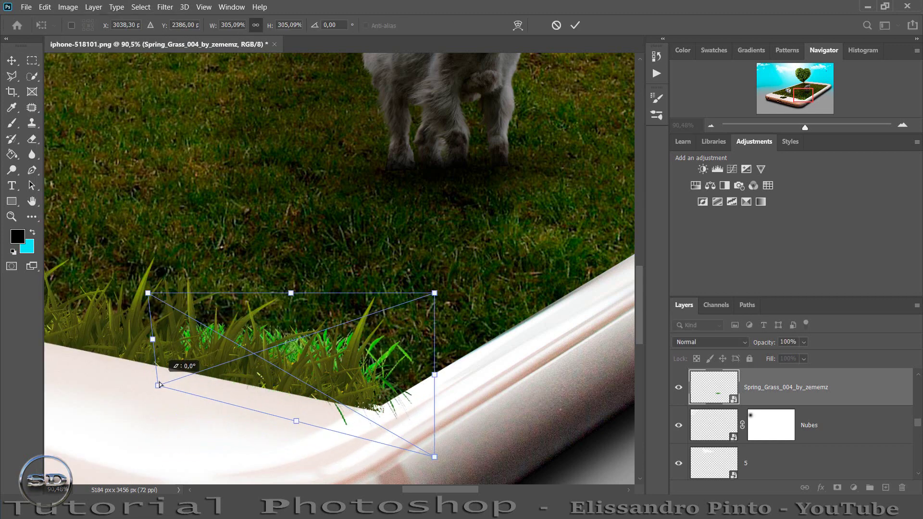
drag(250, 370, 283, 355)
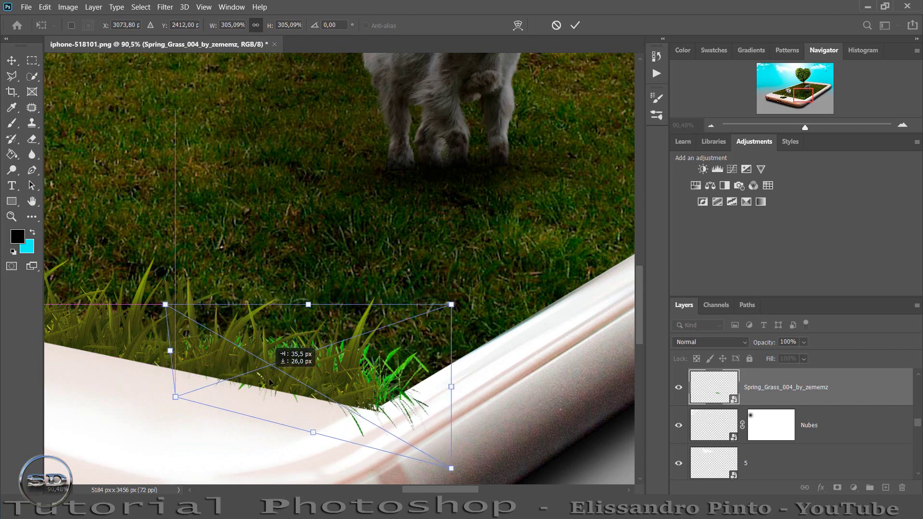
click(574, 27)
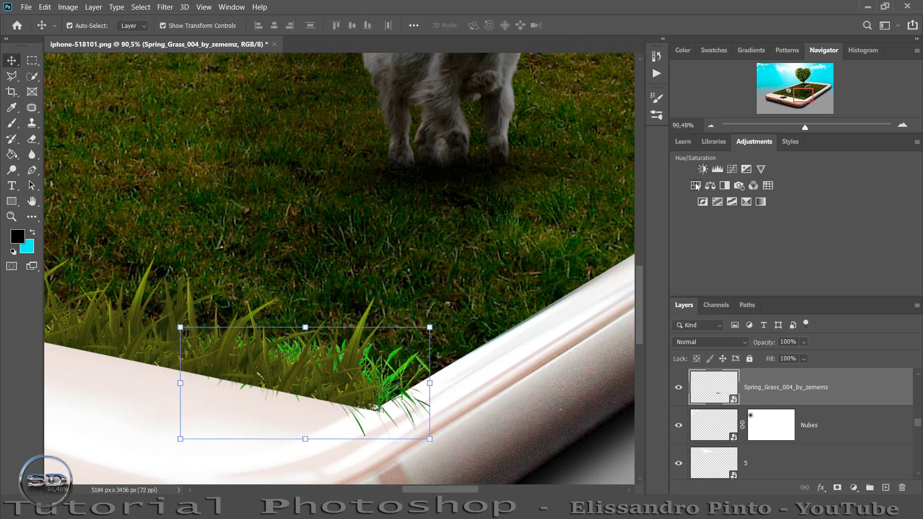
- Clip a Selective Color layer to the grass, reducing cyan and adding yellow and black in Greens
click(854, 488)
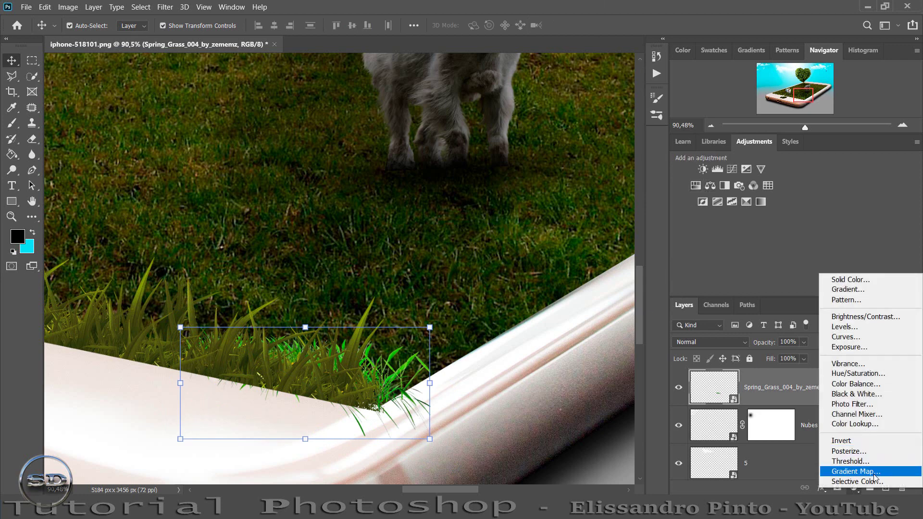
click(873, 482)
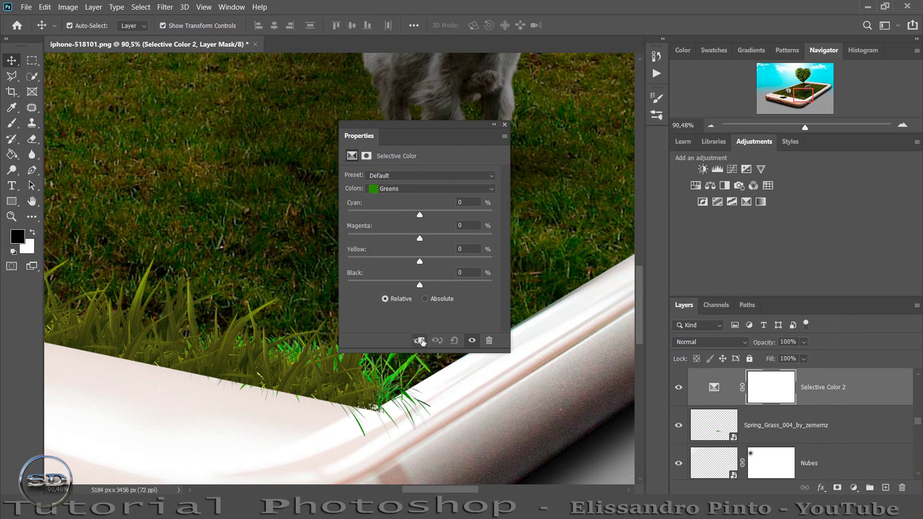
click(419, 341)
drag(421, 217, 379, 217)
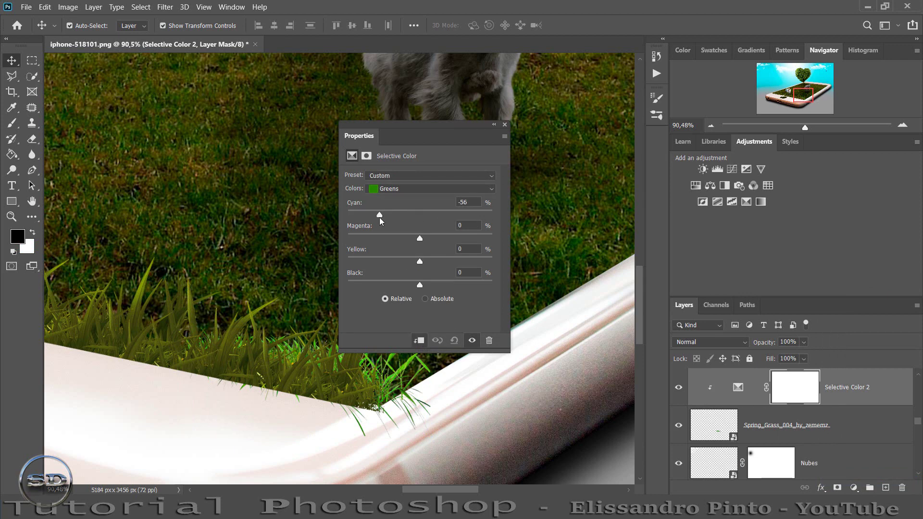
drag(413, 124, 507, 109)
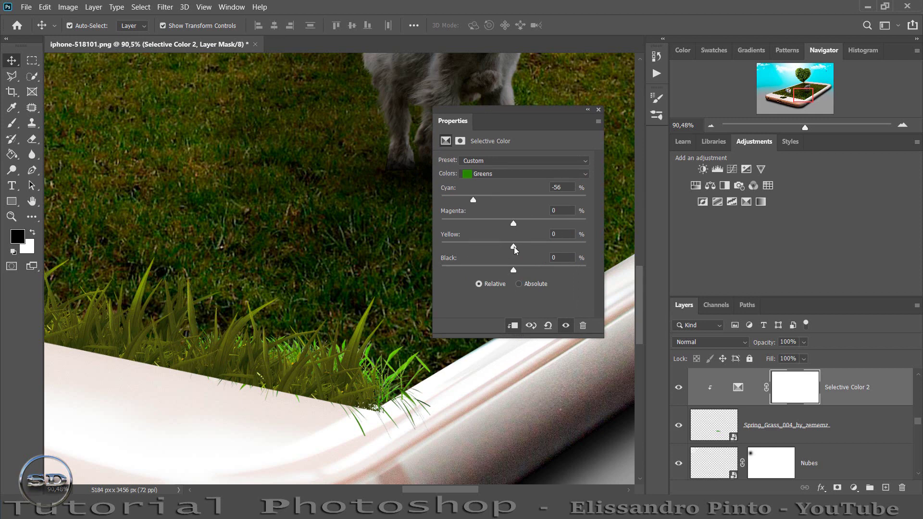
mouse_move(514, 248)
mouse_down()
mouse_move(481, 247)
mouse_move(555, 247)
mouse_up()
mouse_move(513, 270)
mouse_down()
mouse_move(476, 270)
mouse_move(556, 271)
mouse_up()
- In the Yellows range, shift the grass toward cyan and reduce yellow
click(500, 171)
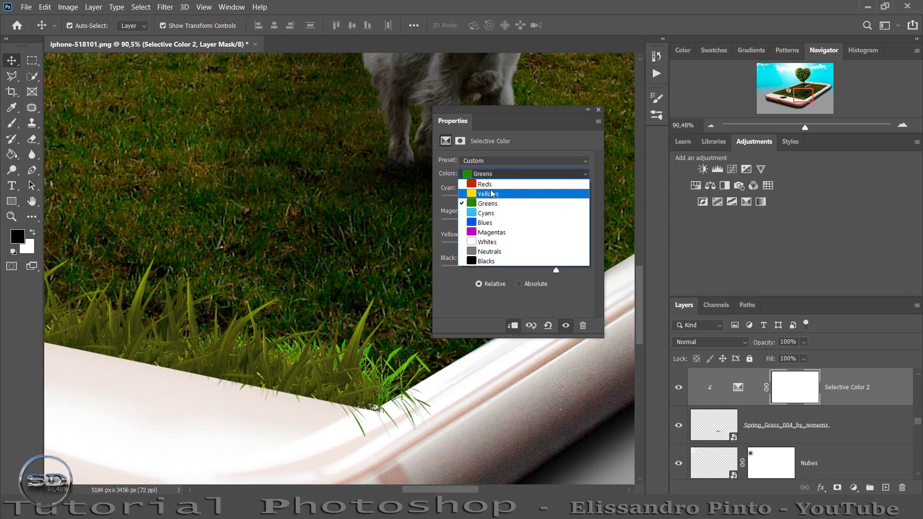
click(495, 191)
mouse_move(513, 201)
mouse_down()
mouse_move(463, 202)
mouse_move(541, 204)
mouse_up()
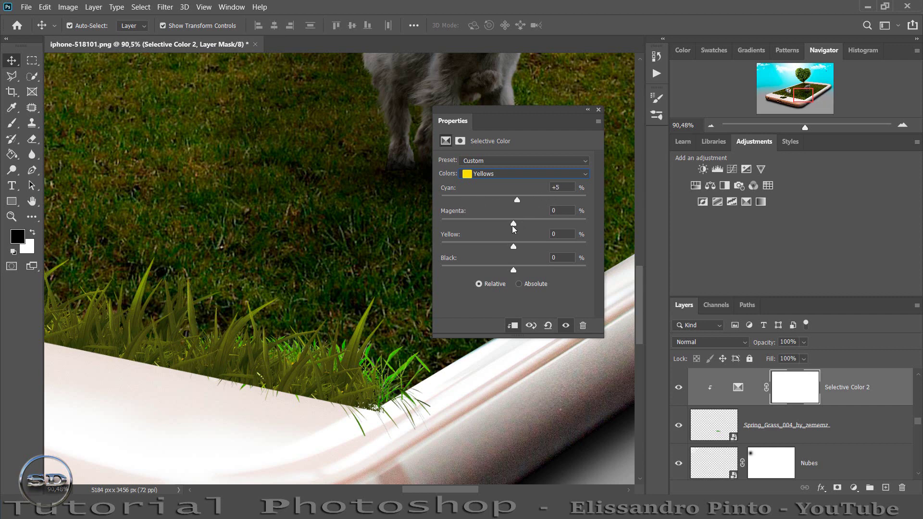
mouse_move(544, 222)
mouse_down()
mouse_move(467, 248)
mouse_move(537, 247)
mouse_move(504, 270)
mouse_move(484, 269)
mouse_move(514, 272)
mouse_up()
click(599, 109)
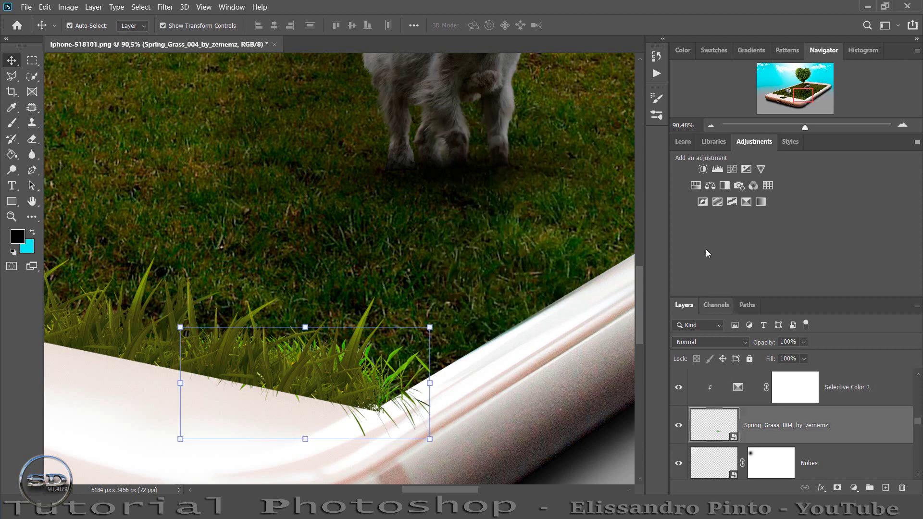
- Darken the grass tuft with a clipped Brightness/Contrast at brightness -89
click(719, 427)
click(703, 169)
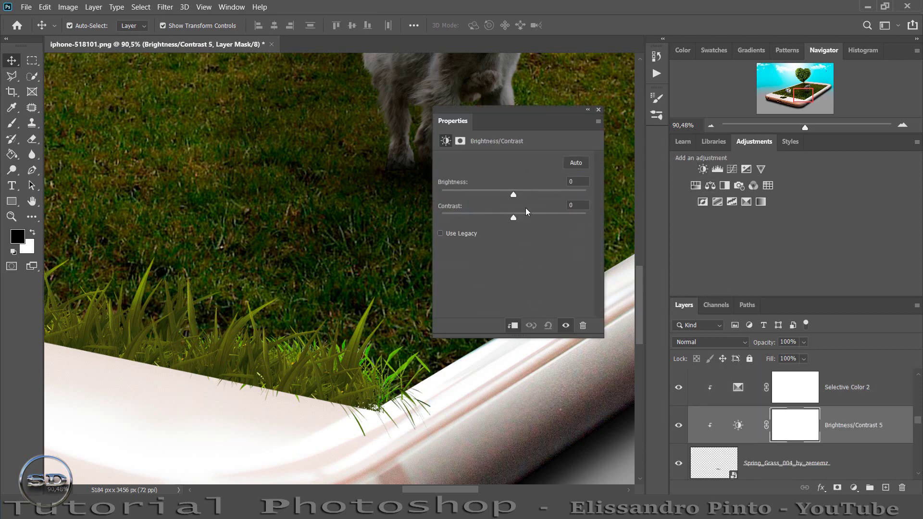
drag(512, 196, 472, 204)
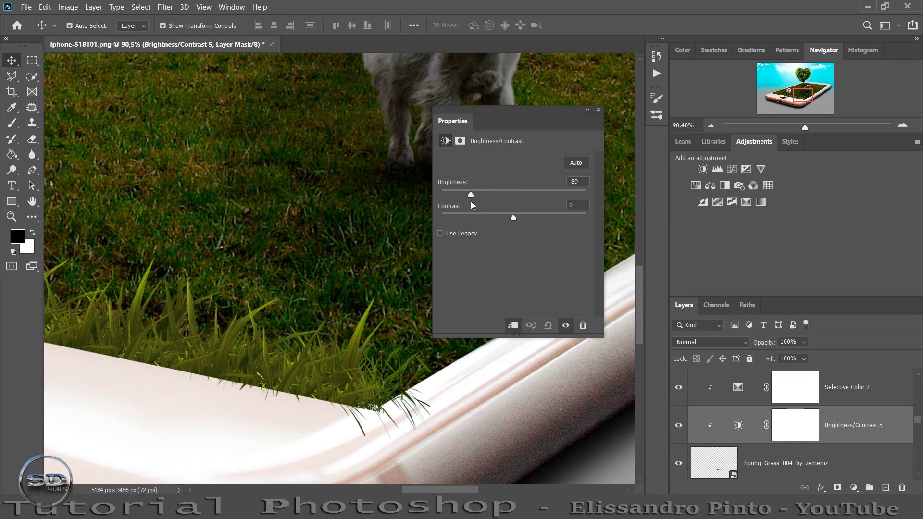
click(598, 110)
- Hide the original plant grass-tuft layer, leaving only the darkened tuft along the phone's front edge
click(800, 127)
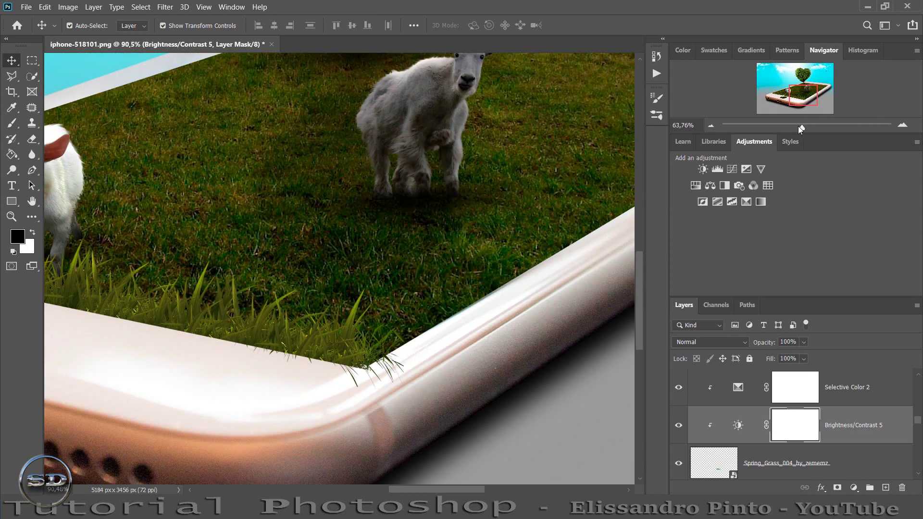
drag(800, 128, 791, 127)
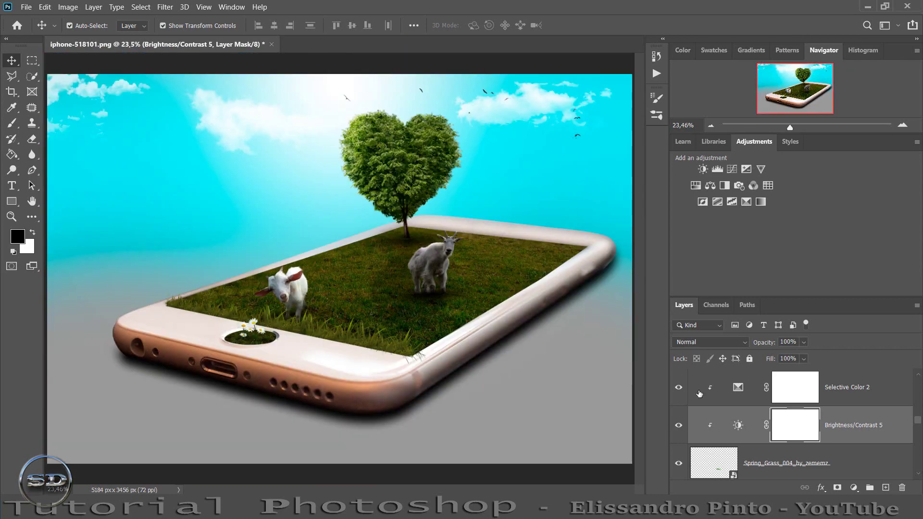
scroll(700, 394, down, 1)
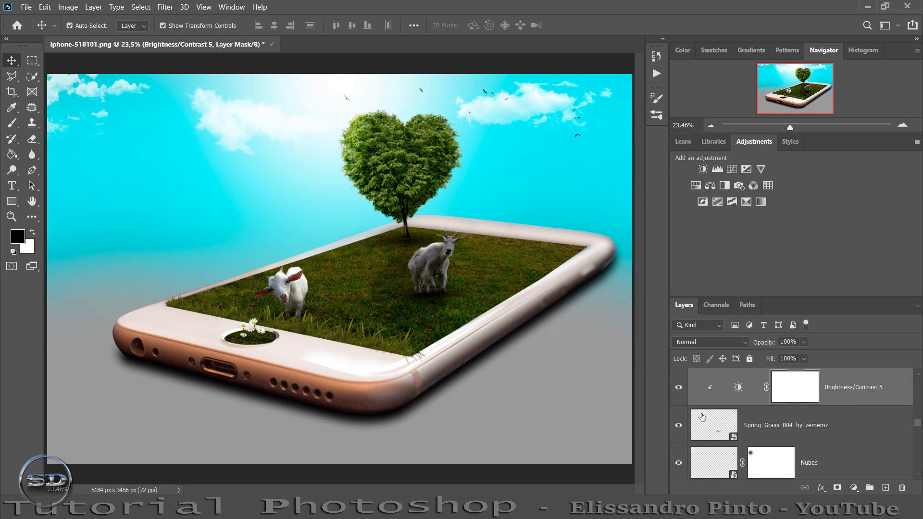
scroll(702, 416, up, 1)
scroll(702, 417, up, 1)
scroll(702, 417, up, 1)
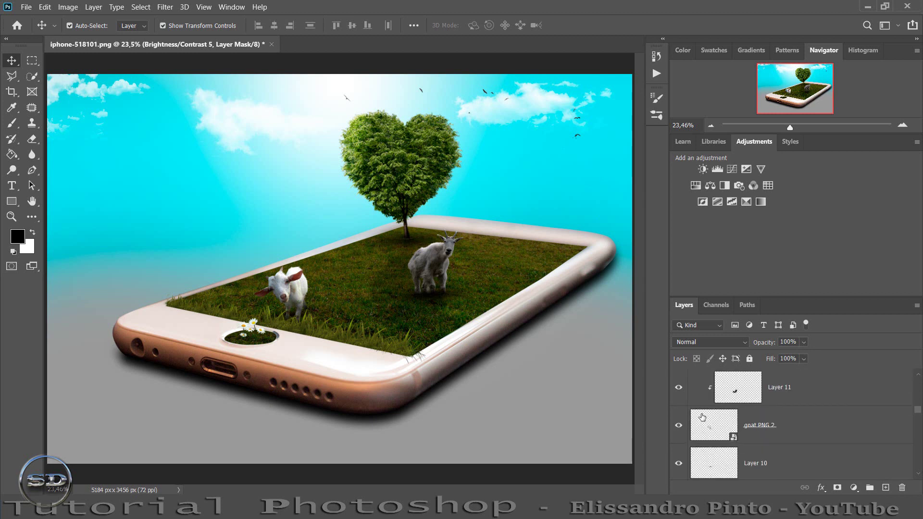
scroll(701, 416, up, 1)
scroll(702, 417, up, 1)
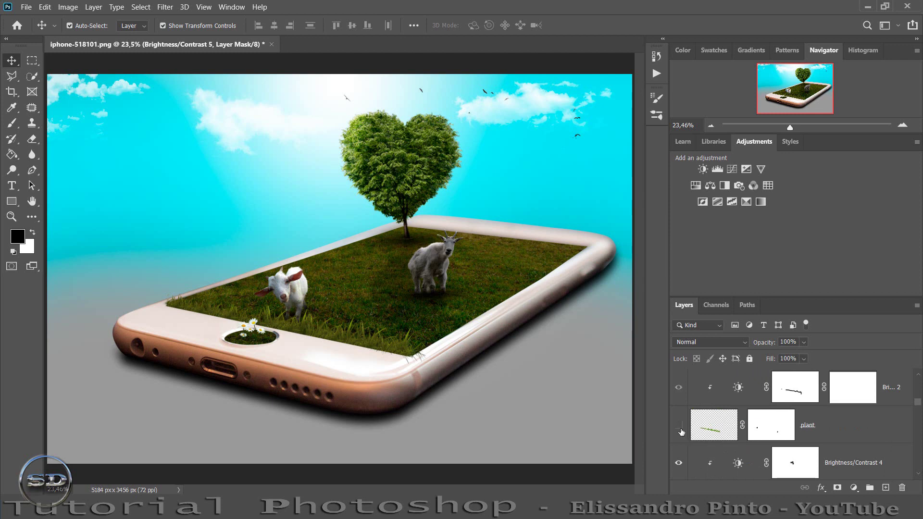
click(681, 432)
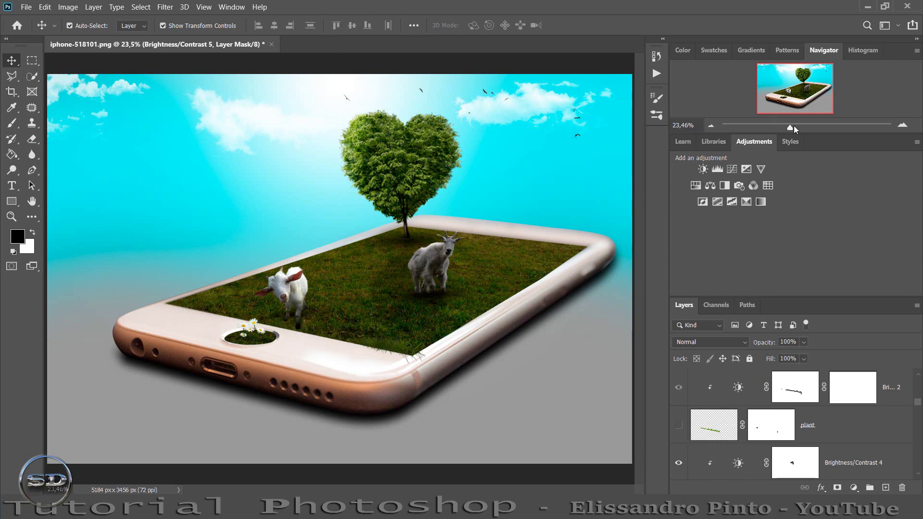
drag(794, 129, 806, 128)
- Zoom to 100% on the phone's front edge and toggle the grass tuft off and on to compare
drag(792, 83, 799, 97)
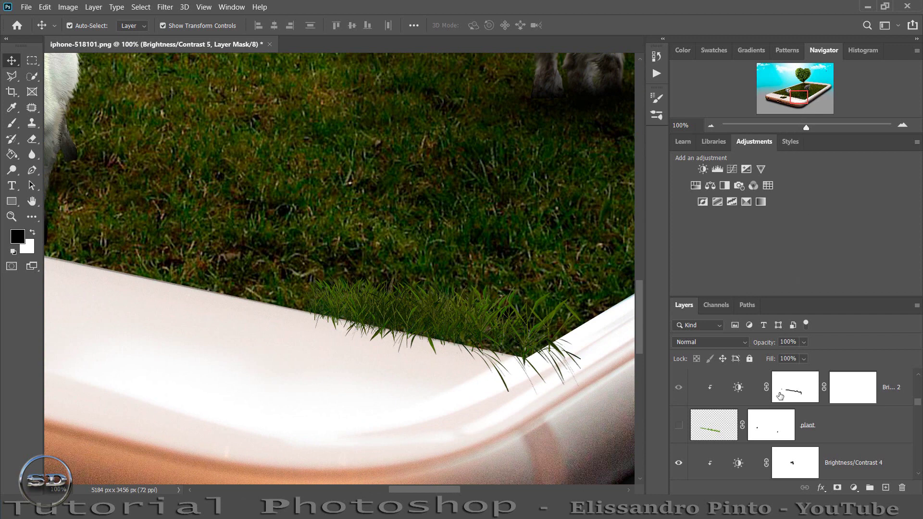
scroll(780, 402, up, 2)
scroll(780, 408, down, 2)
scroll(780, 407, down, 2)
scroll(780, 407, up, 4)
scroll(779, 408, down, 1)
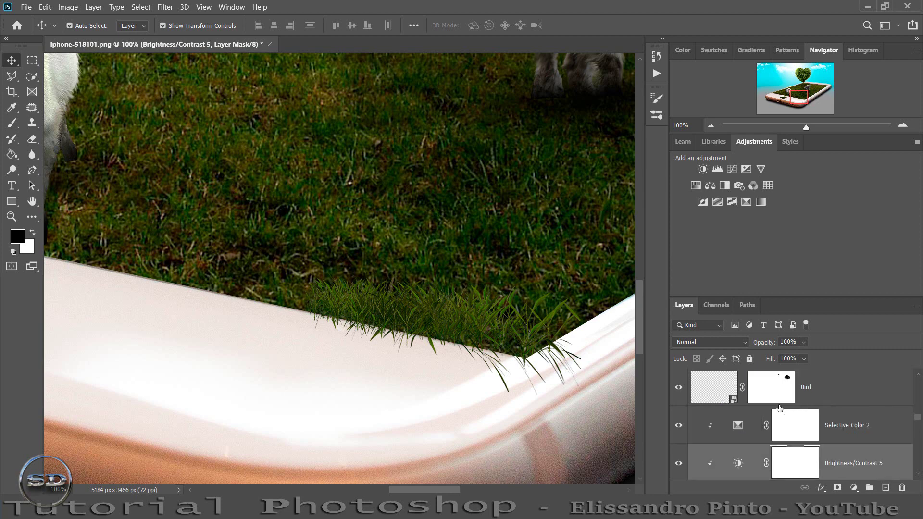
scroll(776, 407, down, 1)
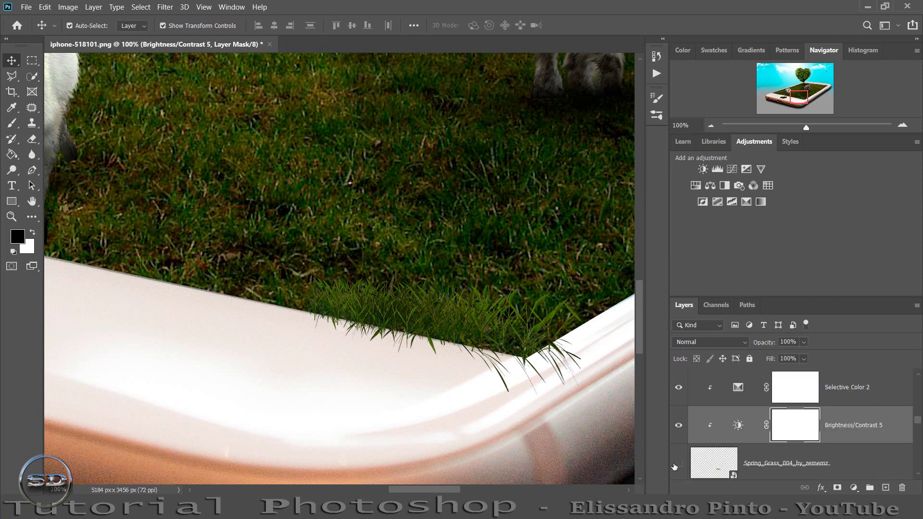
click(678, 464)
click(752, 466)
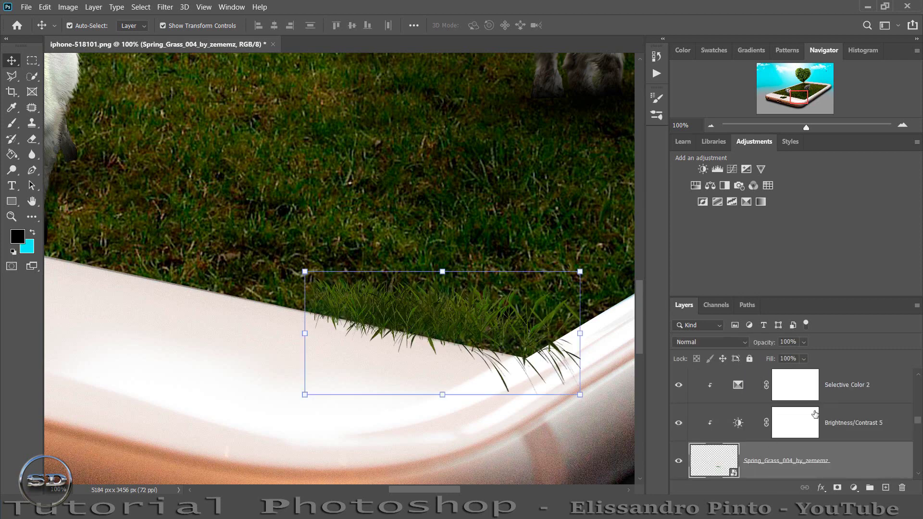
- Merge the grass tuft and its clipped adjustments into one layer, Selective Color 2
scroll(816, 416, up, 1)
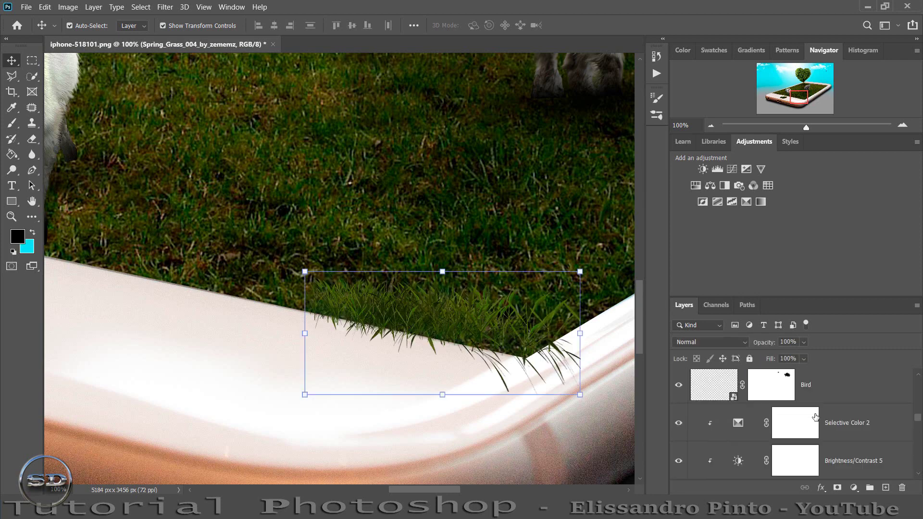
shift+click(838, 424)
scroll(846, 424, down, 1)
scroll(846, 425, up, 1)
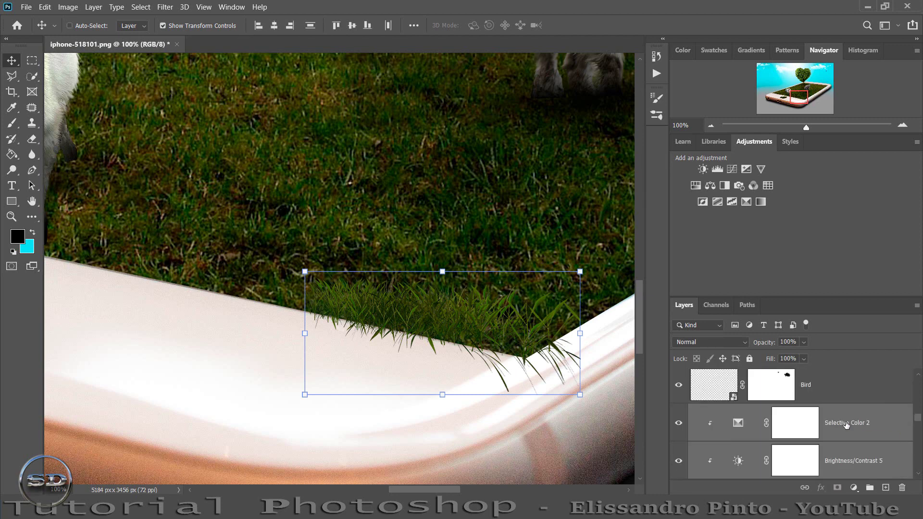
key(ctrl+e)
- Duplicate the merged grass tuft and move the copy left along the phone edge
key(ctrl+j)
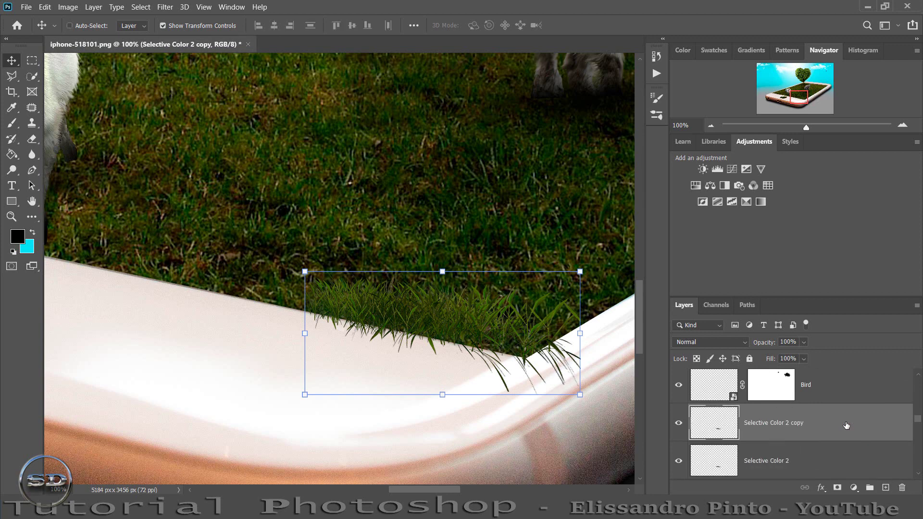
drag(483, 317, 256, 278)
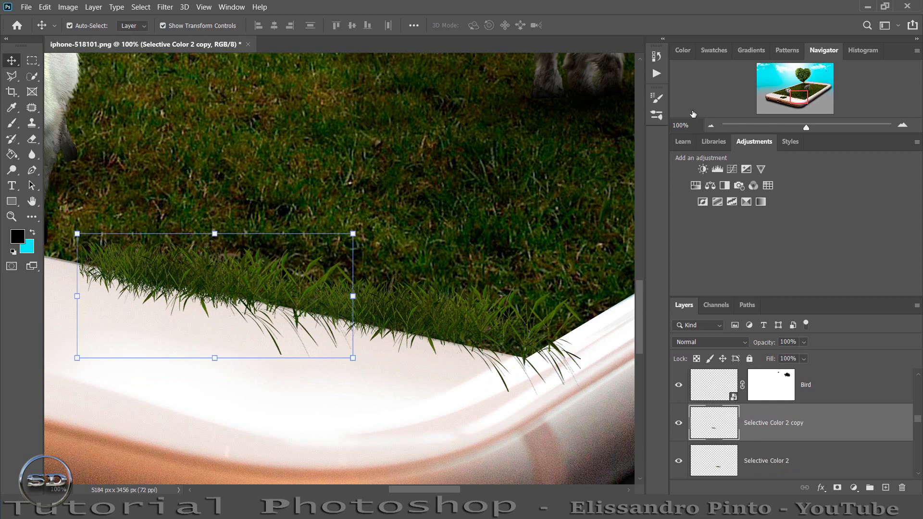
drag(814, 93, 796, 93)
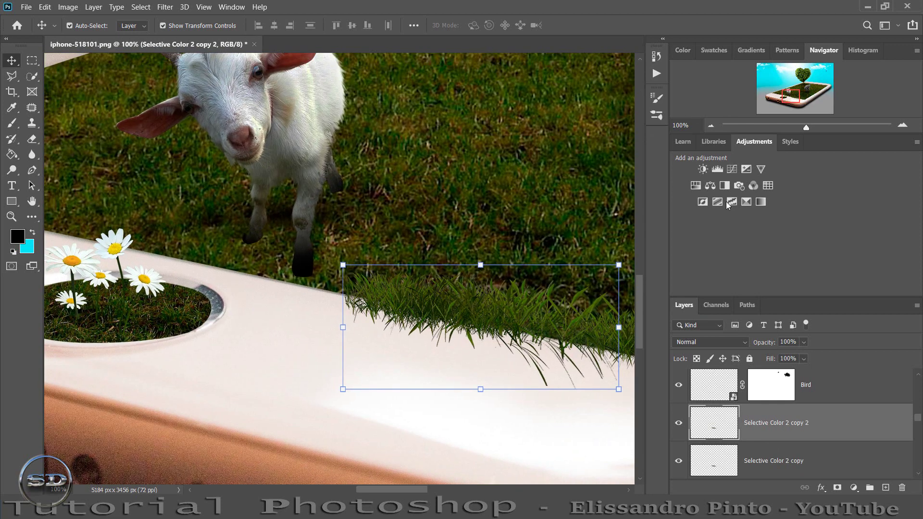
scroll(723, 423, down, 3)
click(769, 385)
scroll(723, 432, down, 3)
scroll(724, 443, up, 2)
scroll(724, 443, up, 2)
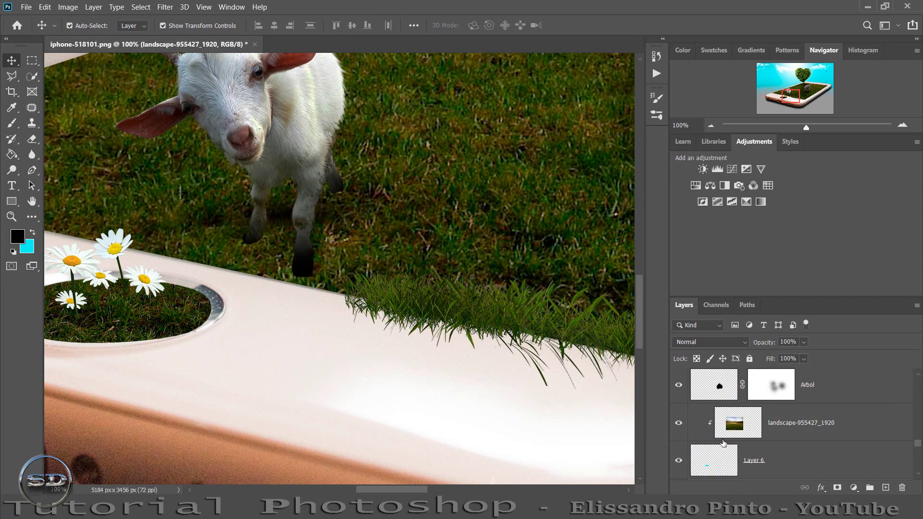
scroll(724, 443, up, 2)
scroll(724, 443, up, 2)
scroll(723, 443, down, 1)
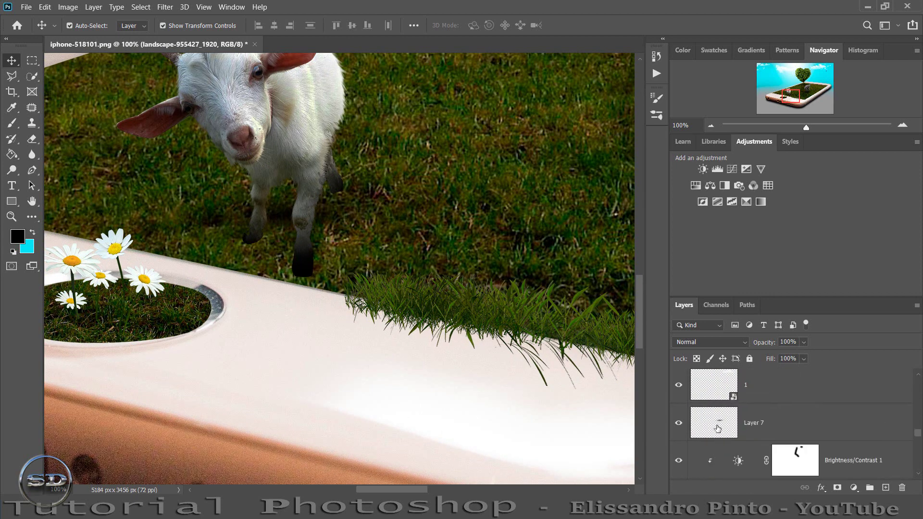
- Select Layer 7 and hide it to check what it holds
click(717, 428)
click(679, 423)
scroll(697, 422, up, 3)
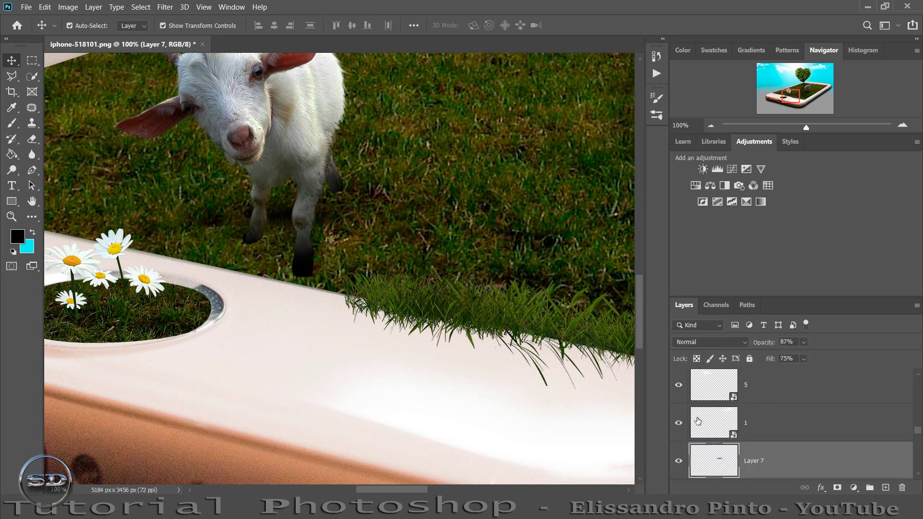
scroll(698, 422, up, 1)
- Duplicate the Selective Color 2 copy again and move the new copy under the goat's feet
click(698, 426)
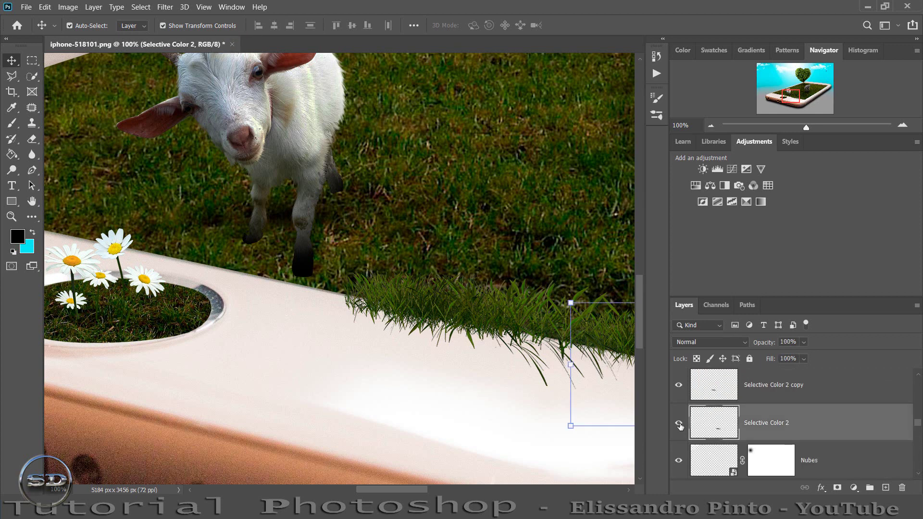
click(707, 395)
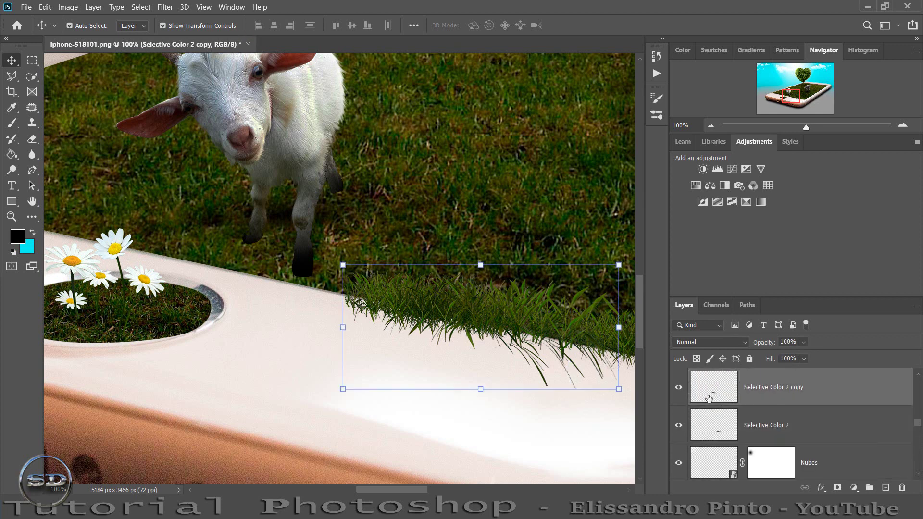
key(ctrl+j)
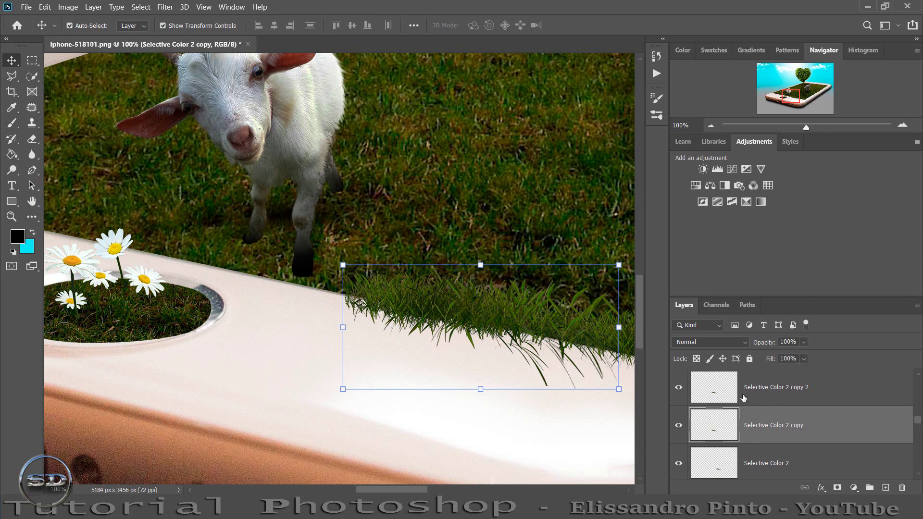
click(729, 394)
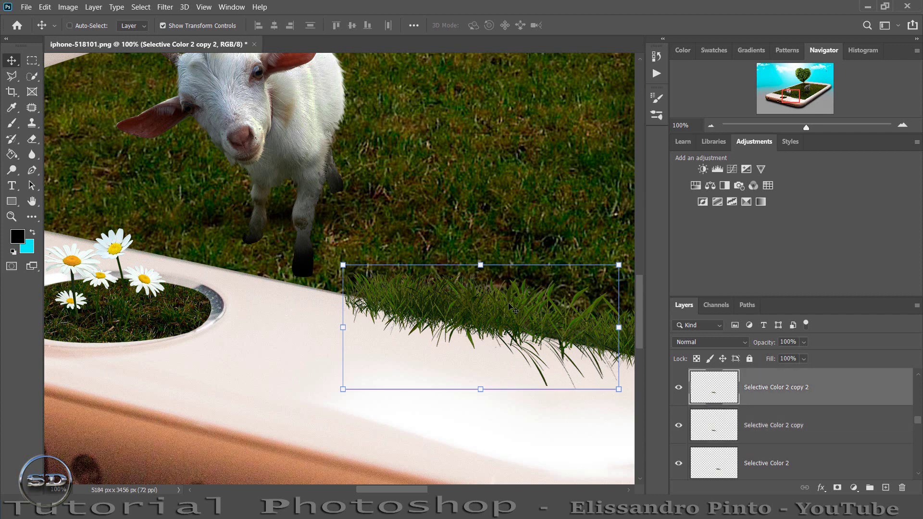
drag(511, 308, 317, 267)
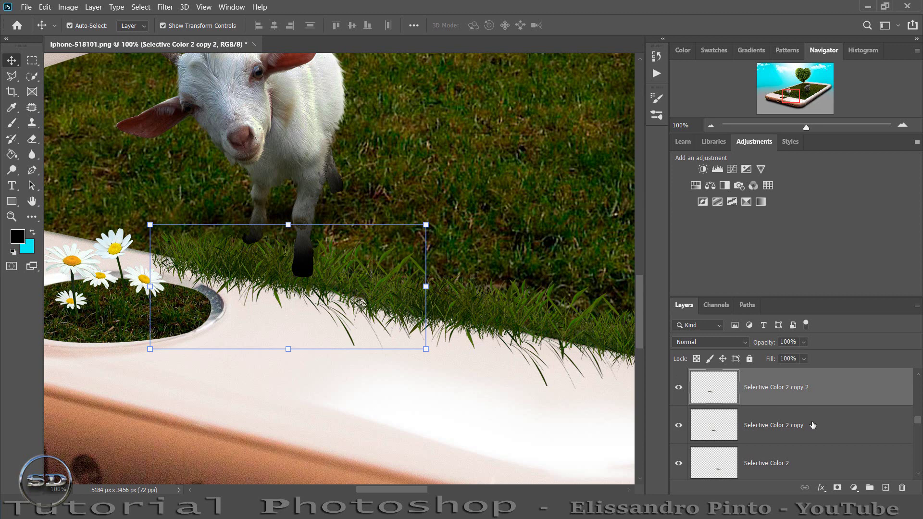
- Move Selective Color 2 copy 2 above Layer 8 in the layer stack and zoom in on it
scroll(813, 425, up, 2)
mouse_move(772, 455)
mouse_down()
mouse_move(753, 433)
mouse_move(759, 422)
mouse_up()
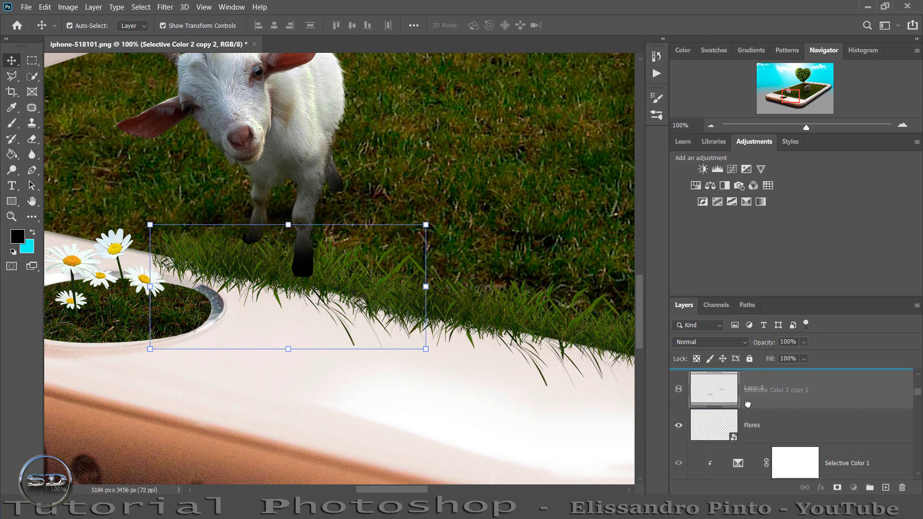
drag(758, 422, 753, 379)
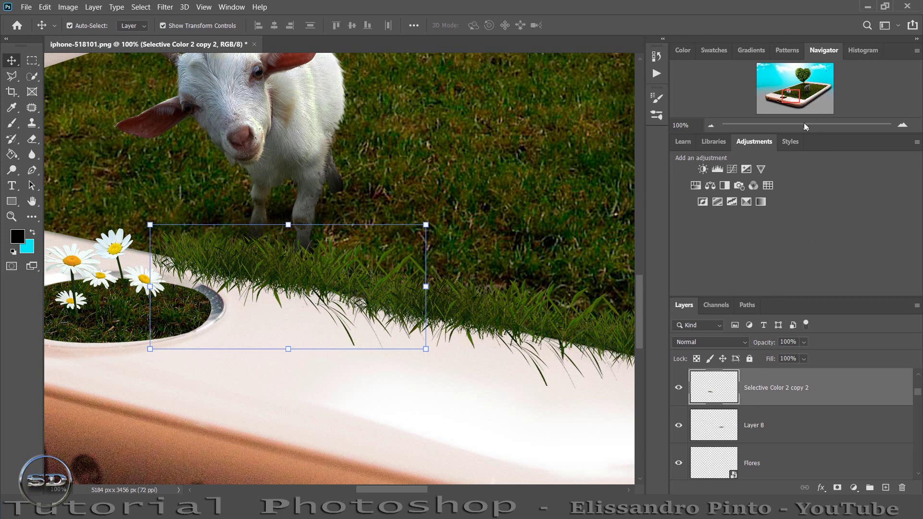
drag(807, 127, 794, 98)
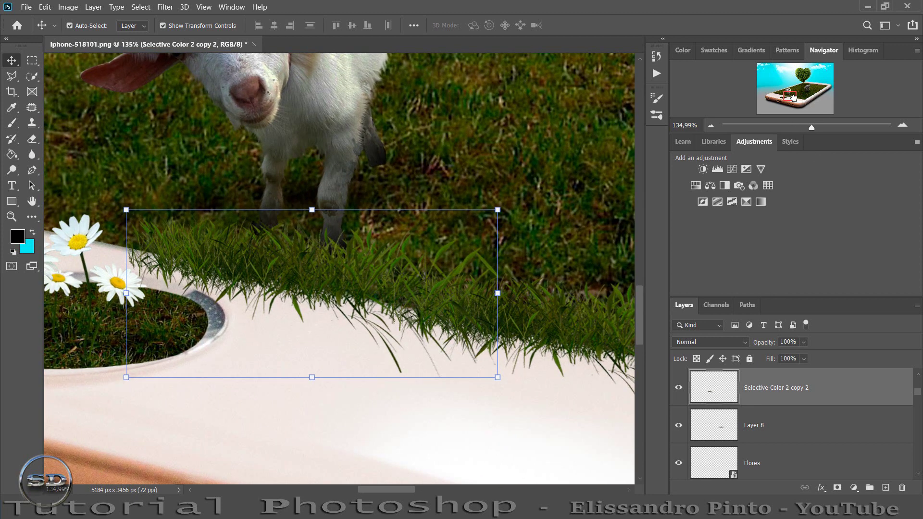
click(45, 7)
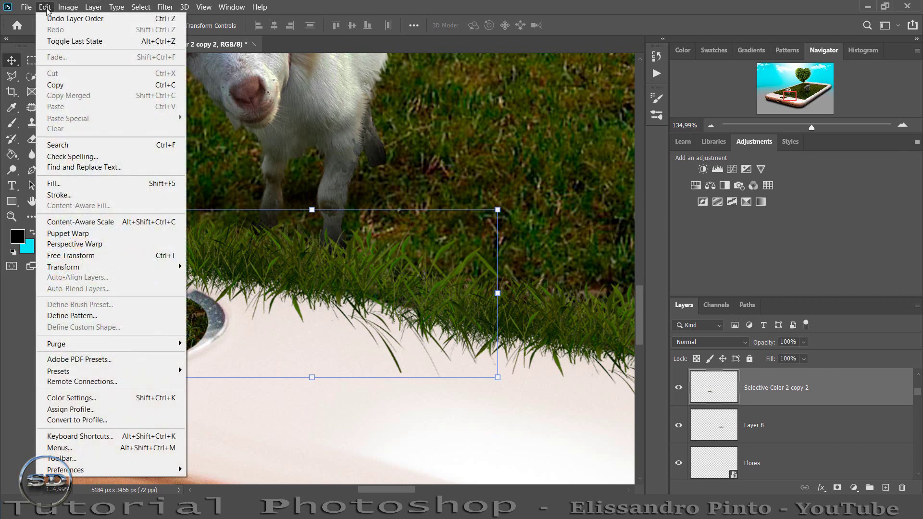
mouse_move(108, 267)
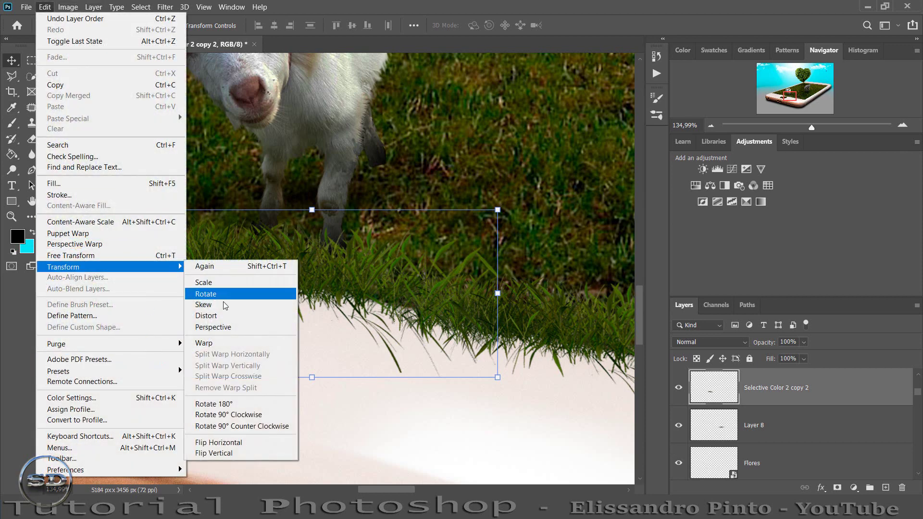
- Skew the grass strip's left edge to follow the phone edge, then duplicate it as Selective Color 2 copy 3
click(220, 316)
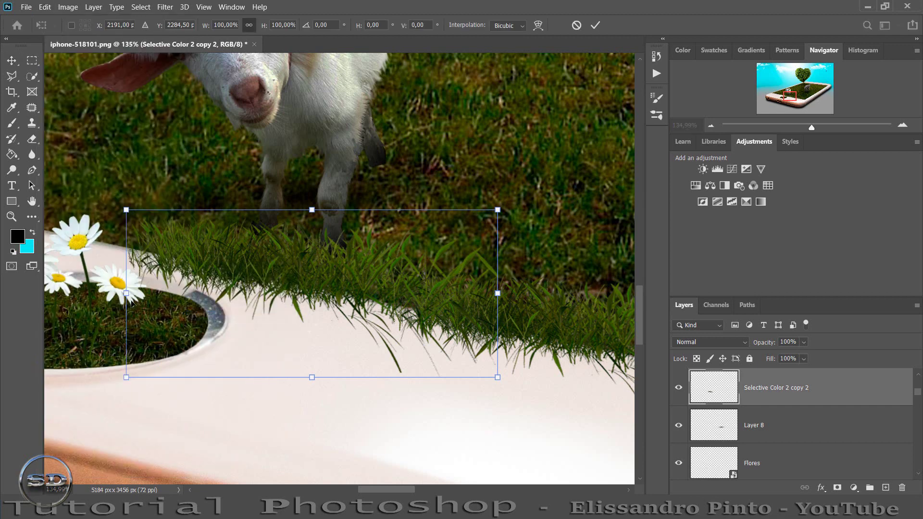
drag(126, 294, 134, 279)
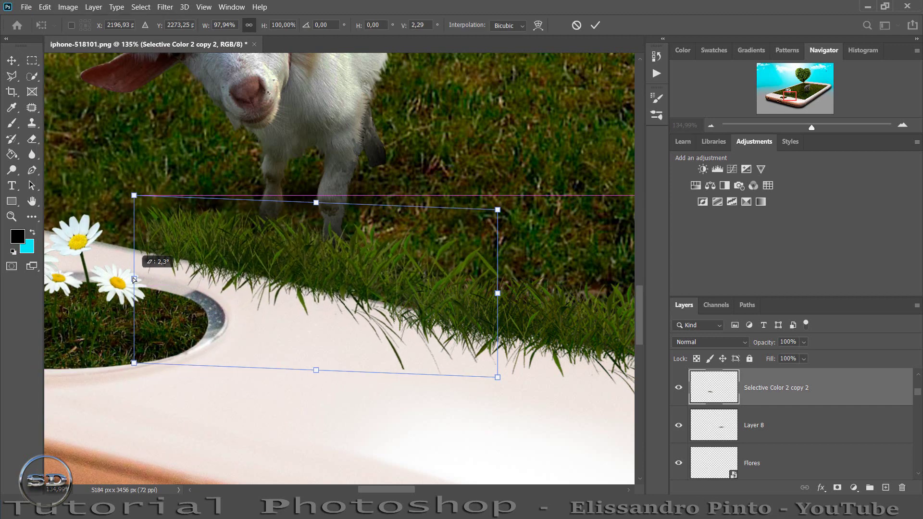
click(595, 25)
key(ctrl+j)
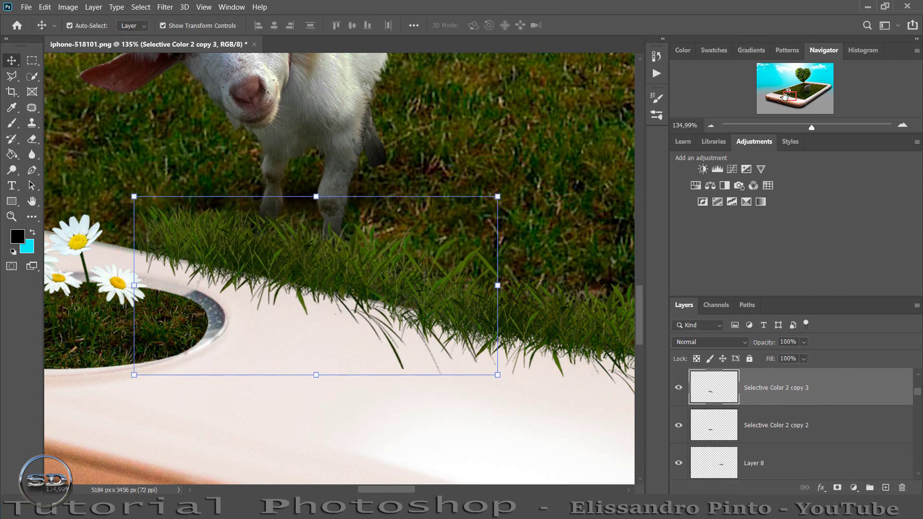
drag(784, 97, 776, 92)
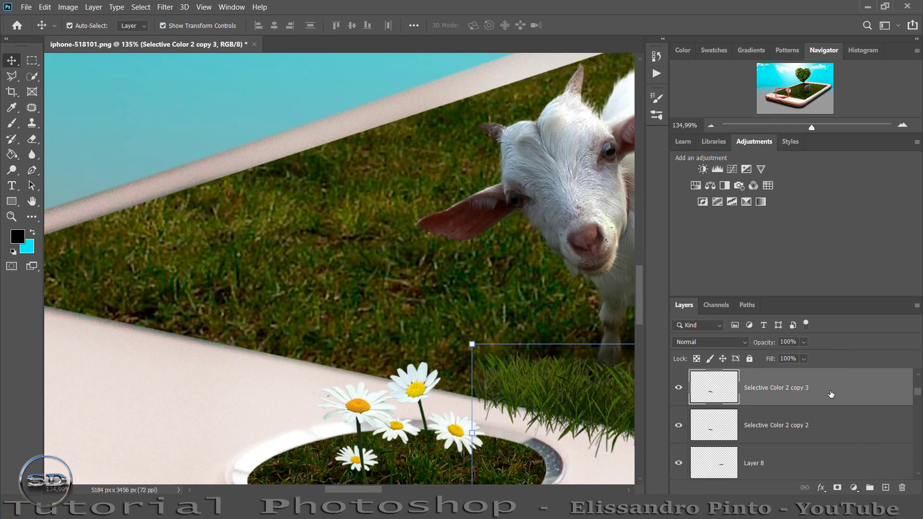
- Reorder the grass copy beneath Layer 10 and slide it along the phone edge toward the left corner
mouse_move(831, 394)
mouse_down()
mouse_move(773, 427)
mouse_move(740, 424)
mouse_up()
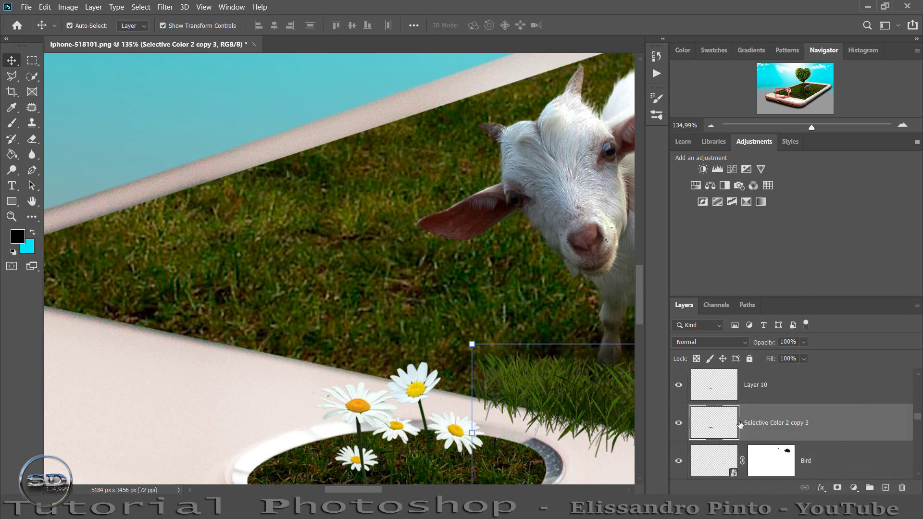
drag(567, 397, 254, 326)
drag(783, 98, 780, 97)
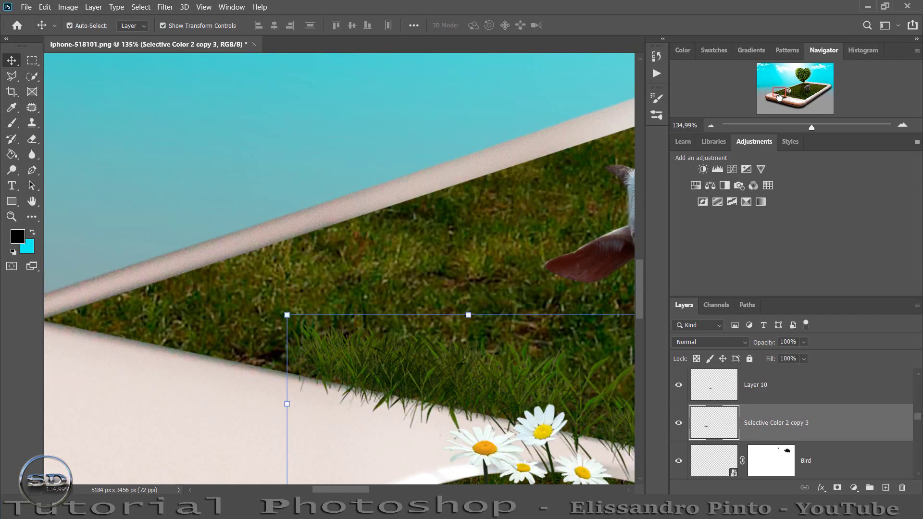
drag(476, 338, 229, 305)
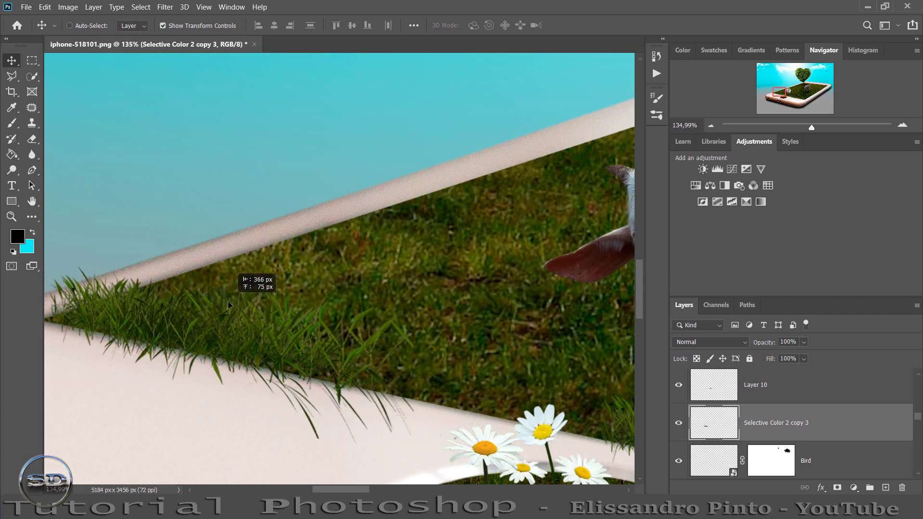
mouse_move(230, 305)
mouse_down()
mouse_move(566, 375)
mouse_move(262, 342)
mouse_up()
- Add two more grass copies, one at the left corner and one beside the daisies
key(ctrl+j)
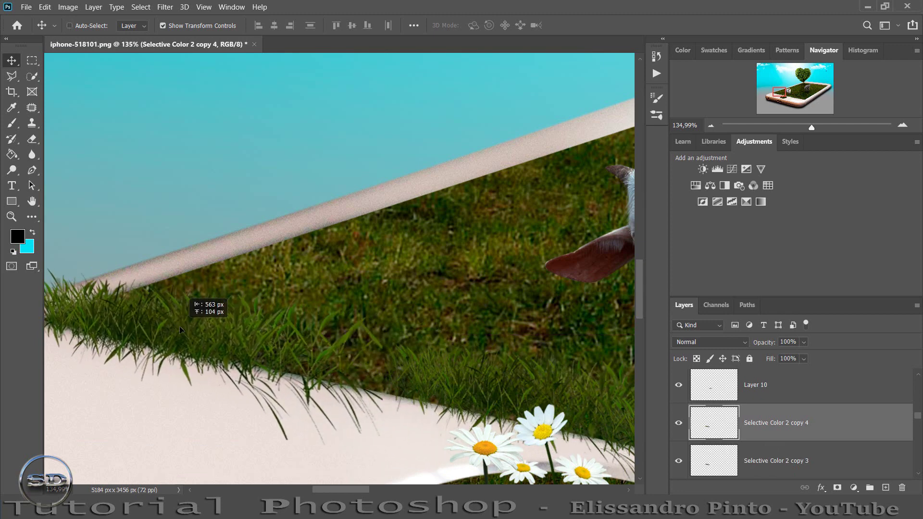
drag(262, 343, 185, 329)
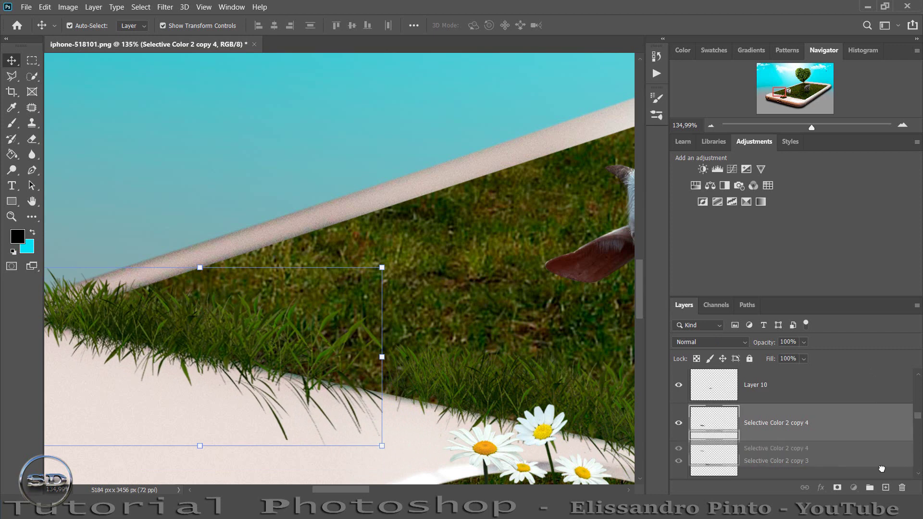
key(ctrl+j)
drag(306, 328, 510, 365)
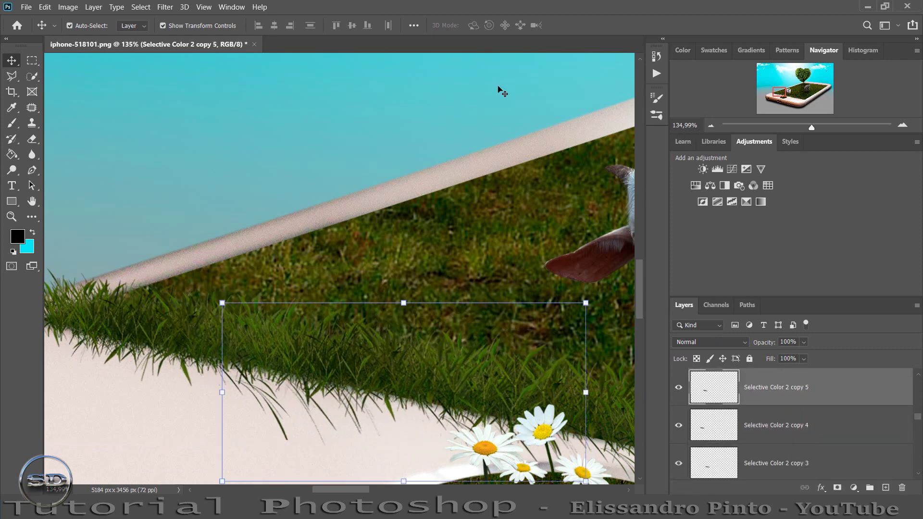
click(11, 124)
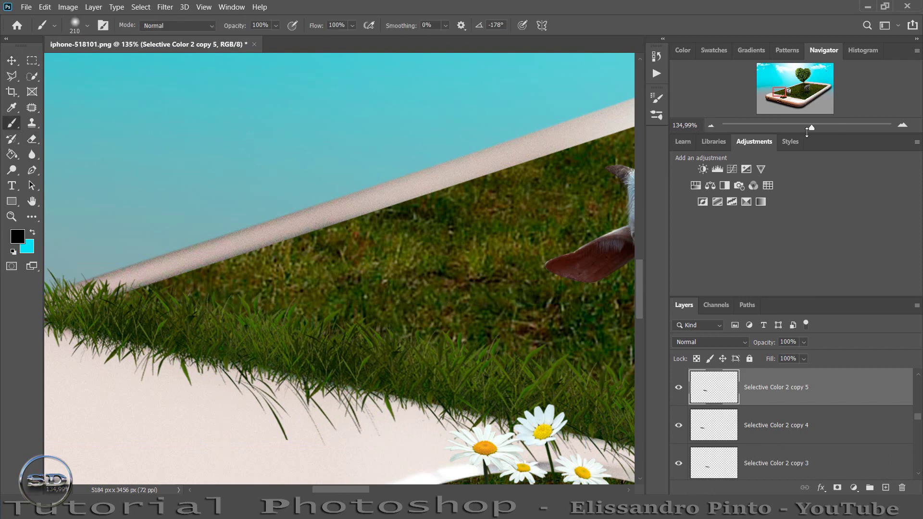
drag(805, 123, 792, 123)
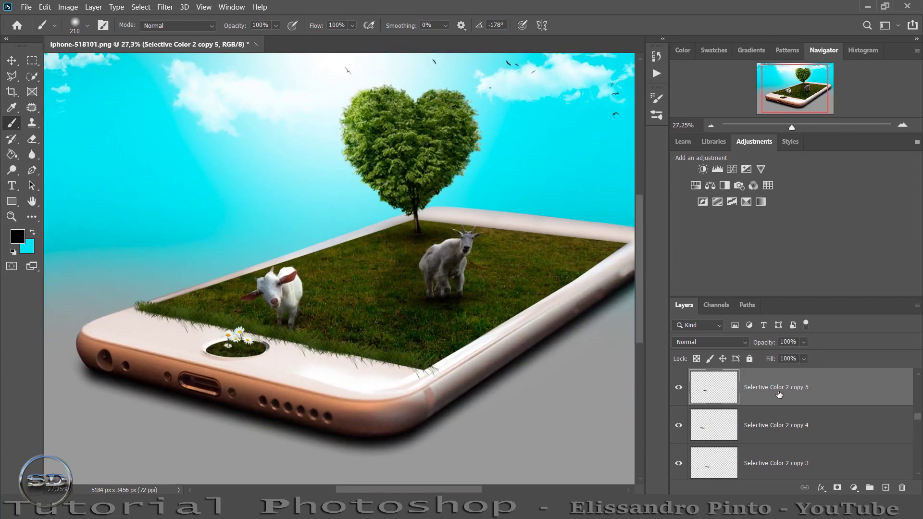
scroll(778, 403, up, 3)
scroll(777, 416, up, 3)
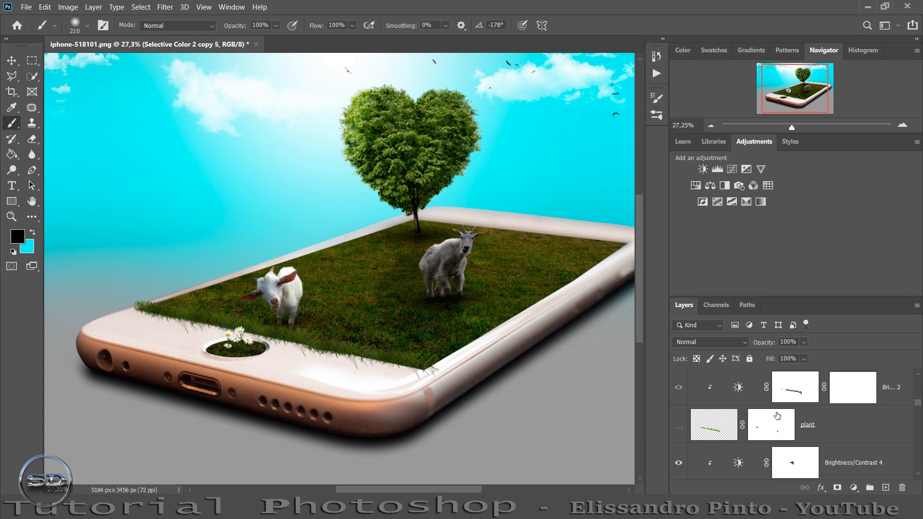
scroll(777, 416, up, 2)
scroll(793, 433, up, 2)
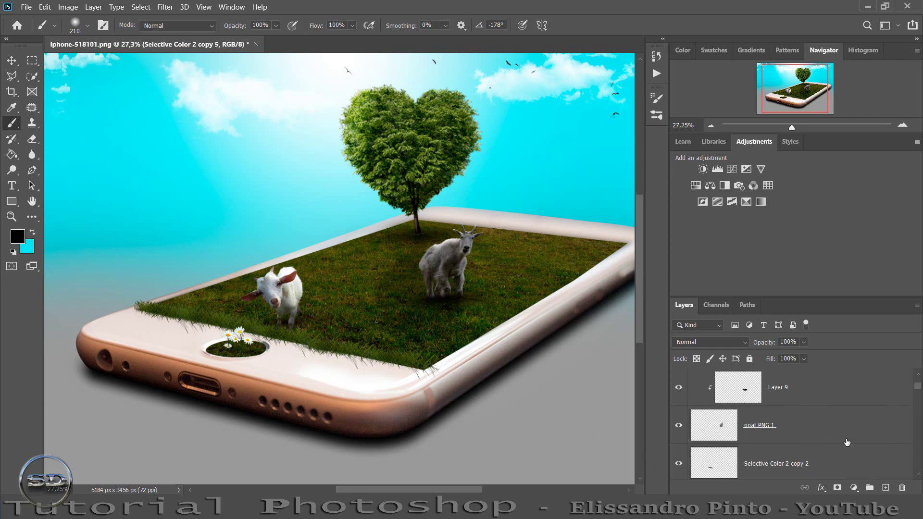
scroll(837, 442, up, 2)
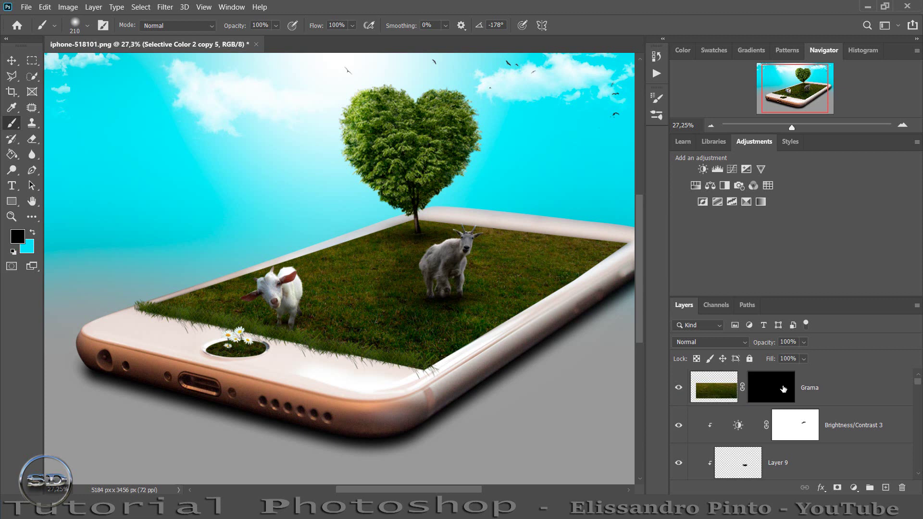
- Paint white with the 51 px grass brush on the Grama mask to sprout tufts along the left screen edge
click(783, 389)
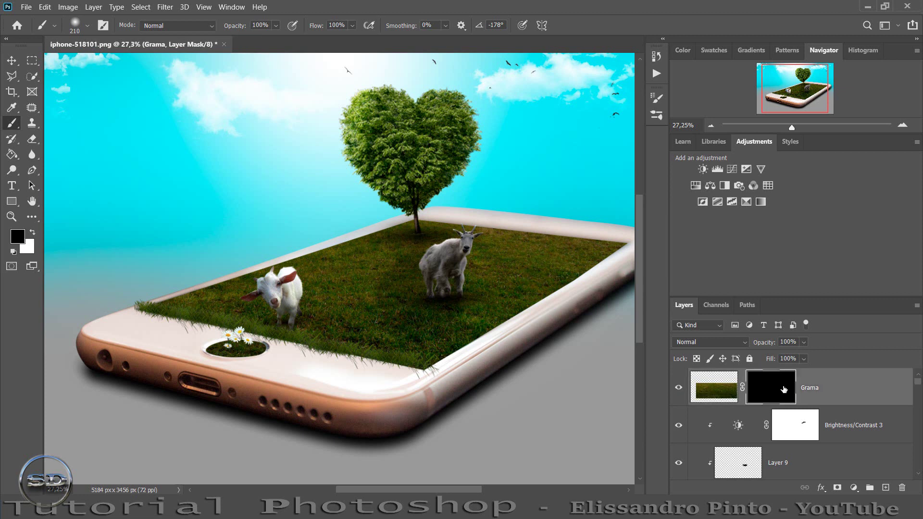
click(32, 233)
right_click(333, 222)
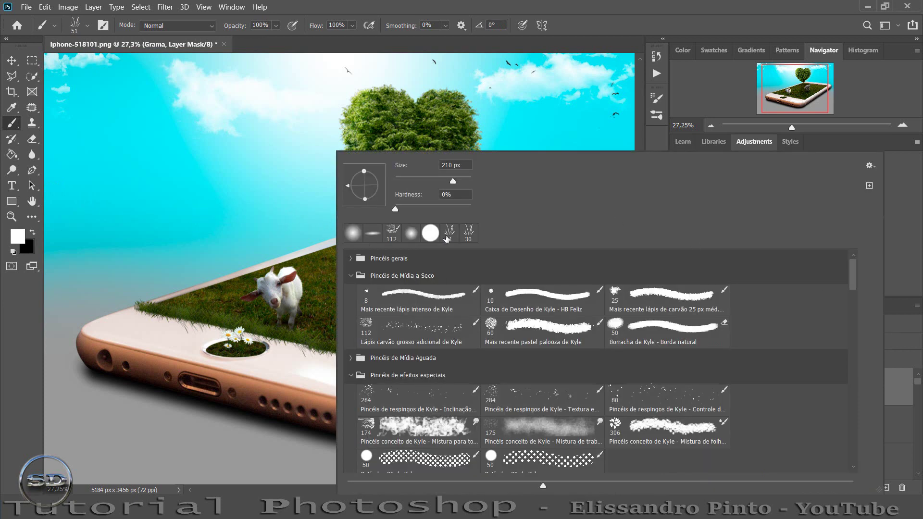
click(447, 238)
key(Escape)
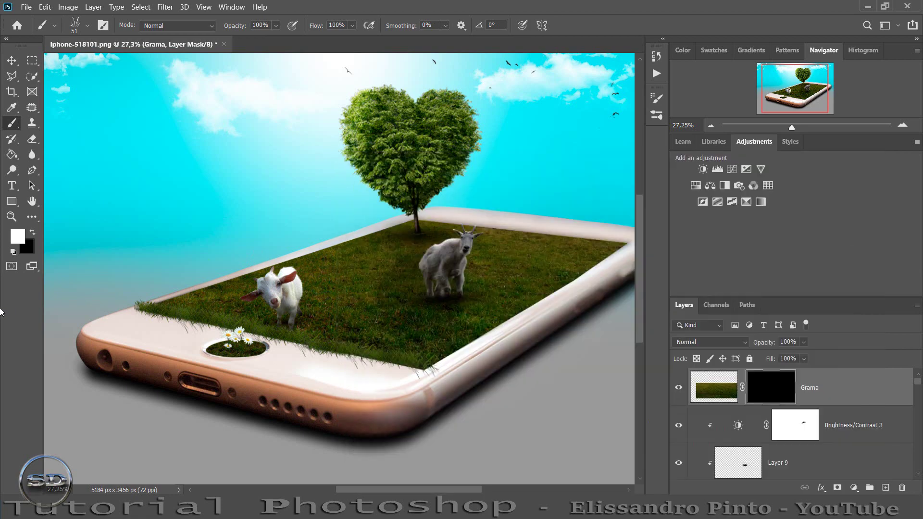
drag(794, 126, 810, 126)
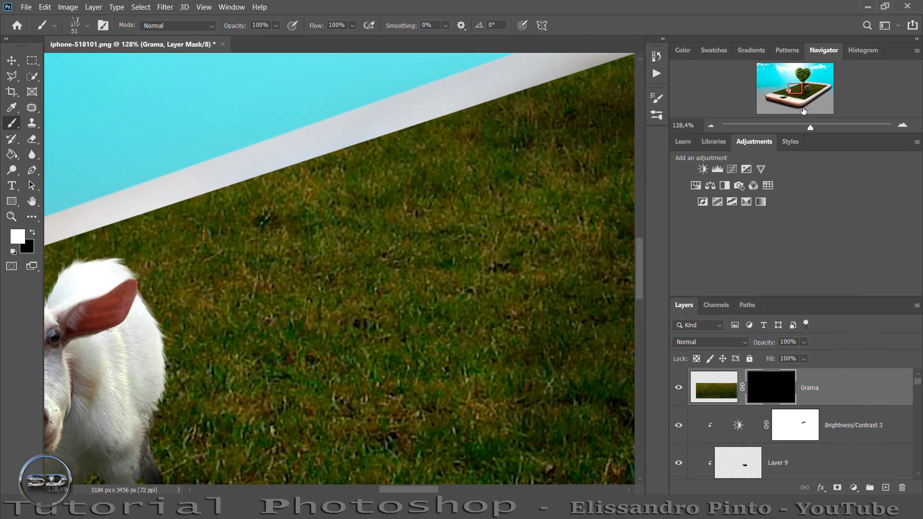
drag(794, 89, 776, 85)
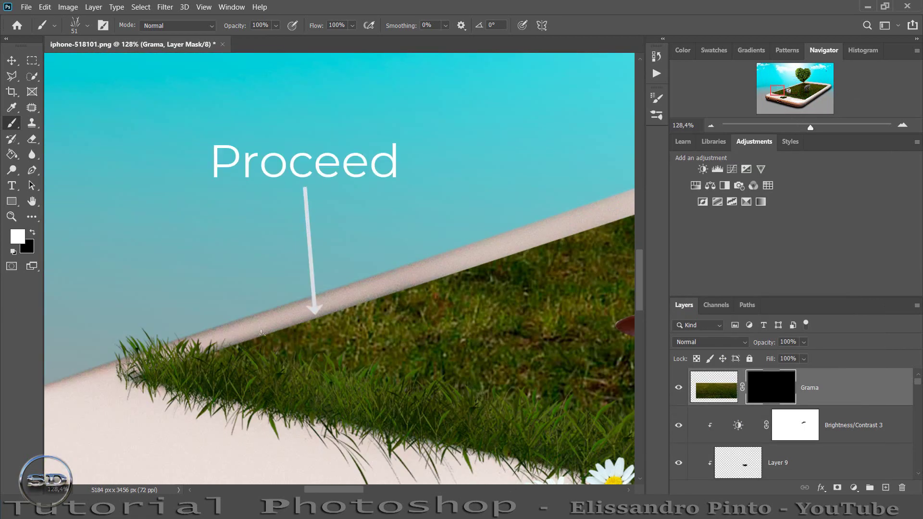
drag(257, 338, 403, 282)
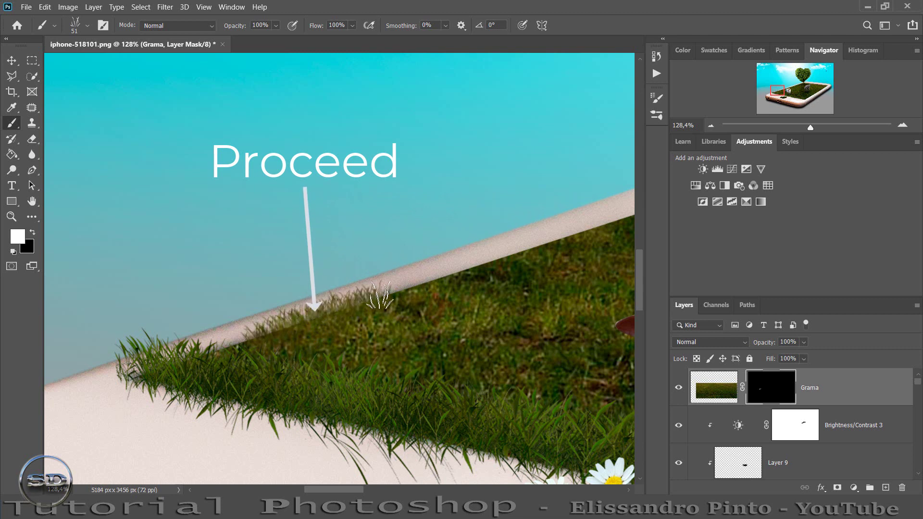
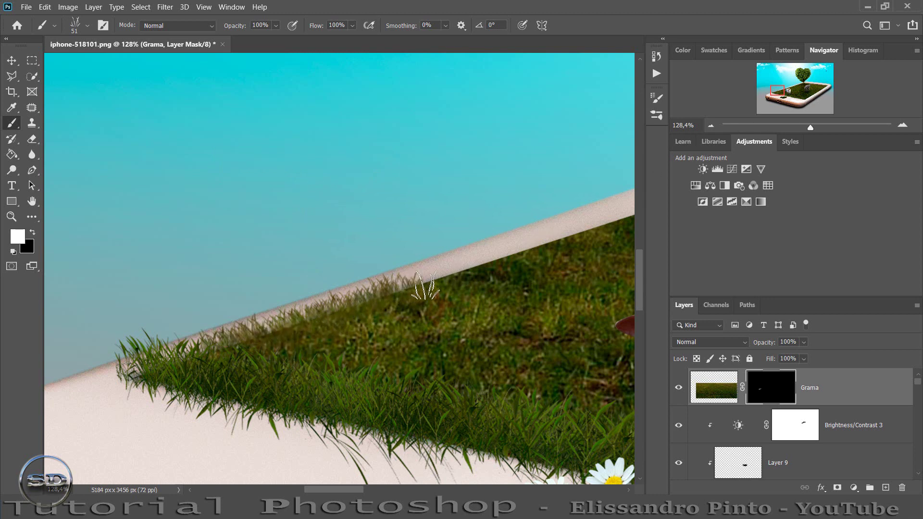
- Paint ragged grass blades along the white border edge on the Grama mask
drag(425, 288, 533, 239)
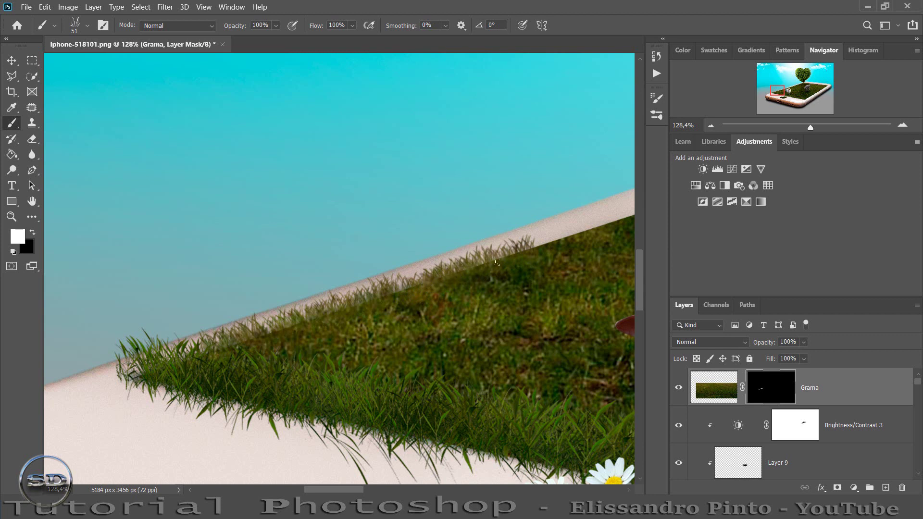
scroll(717, 425, down, 1)
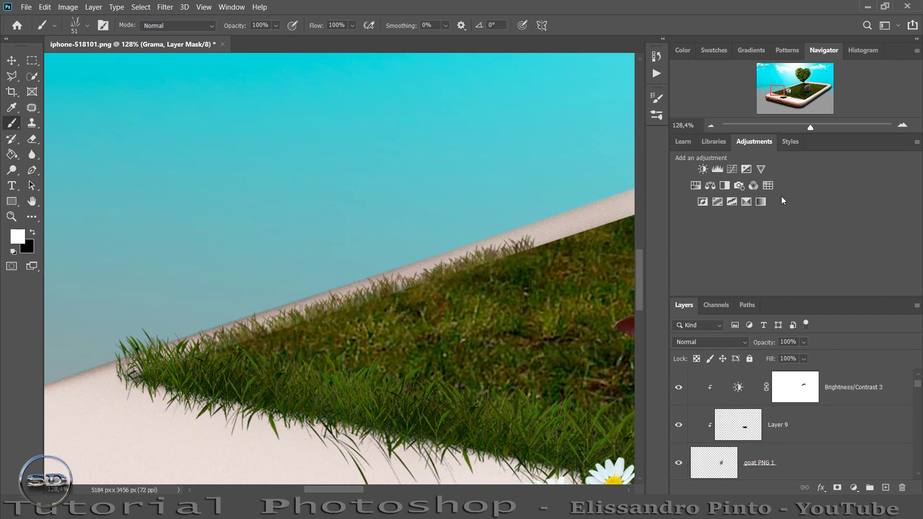
drag(782, 97, 791, 96)
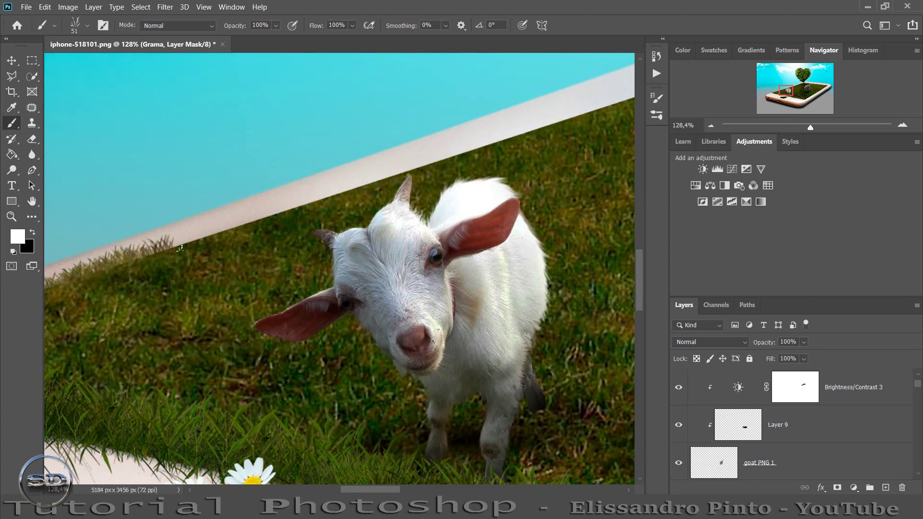
drag(191, 245, 308, 195)
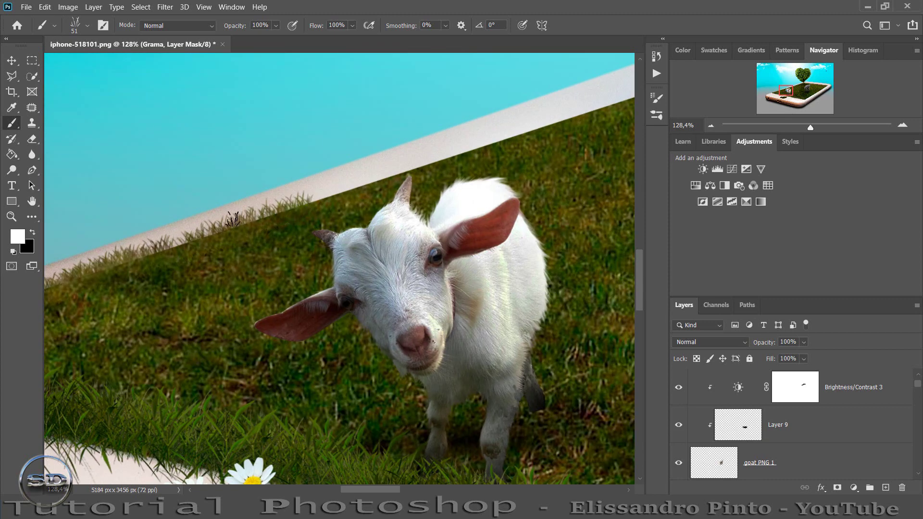
mouse_move(244, 217)
mouse_down()
mouse_move(367, 189)
mouse_move(433, 159)
mouse_move(571, 121)
mouse_up()
scroll(521, 343, down, 2)
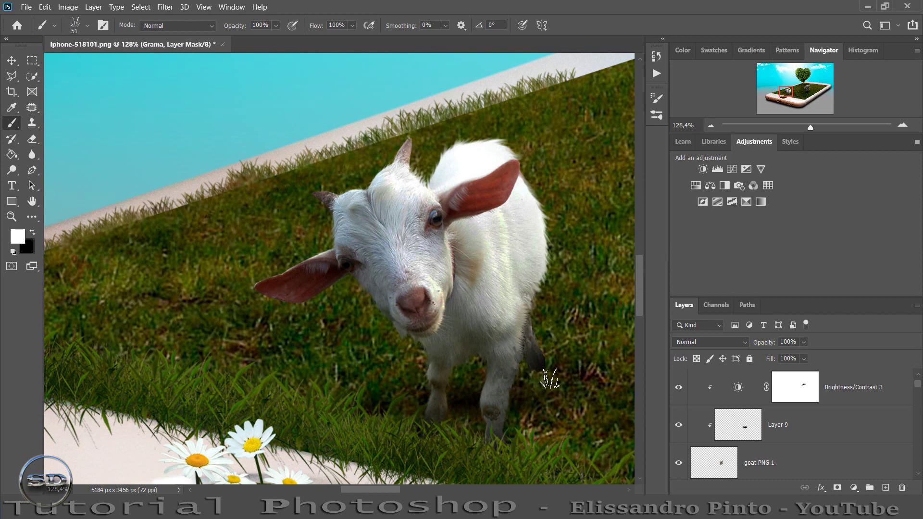
- Grass over the white goat's hoof tip, add more edge blades, and paint a tuft at the tree base
drag(549, 369, 549, 369)
drag(784, 98, 801, 82)
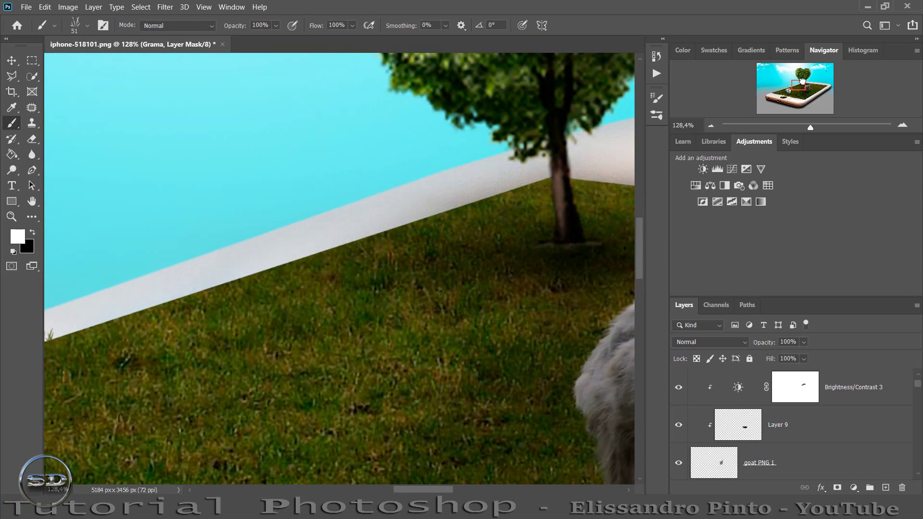
mouse_move(61, 340)
mouse_down()
mouse_move(163, 289)
mouse_move(192, 295)
mouse_move(251, 279)
mouse_up()
drag(185, 286, 193, 282)
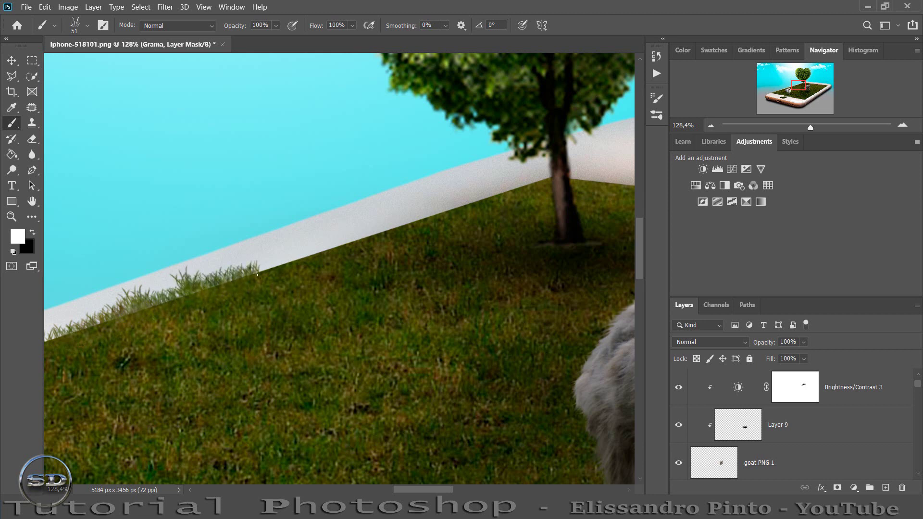
mouse_move(183, 298)
mouse_down()
mouse_move(266, 262)
mouse_move(472, 207)
mouse_move(532, 179)
mouse_up()
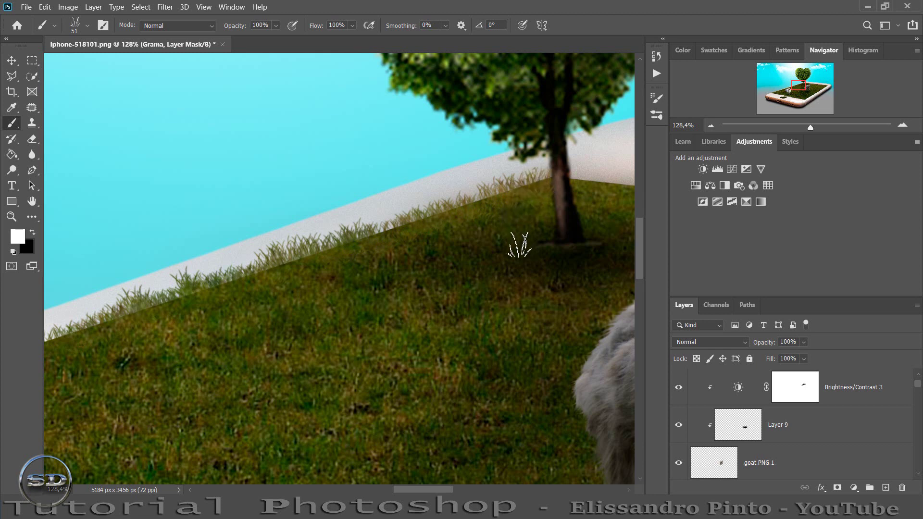
drag(519, 243, 614, 245)
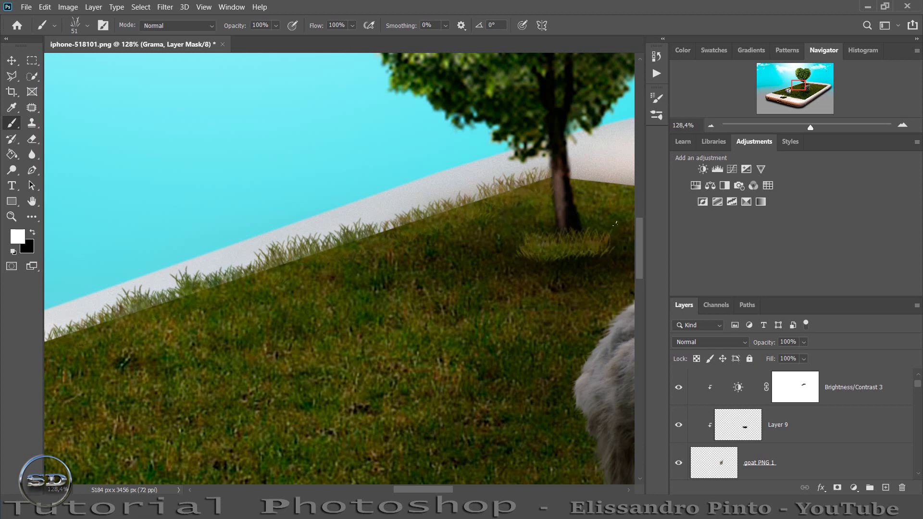
drag(801, 85, 807, 84)
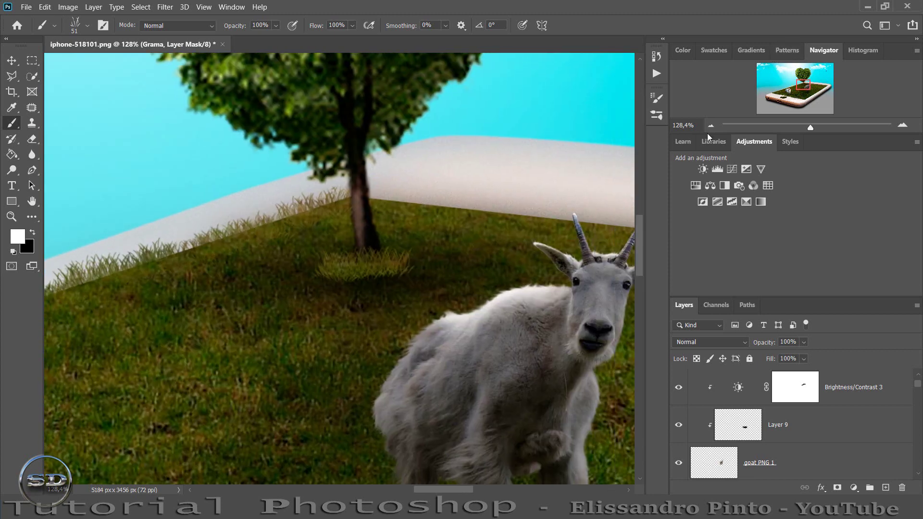
- Fringe the far horizon behind the grey goat with grass blades and tufts
mouse_move(377, 196)
mouse_down()
mouse_move(425, 197)
mouse_move(451, 210)
mouse_move(435, 205)
mouse_up()
drag(805, 83, 815, 85)
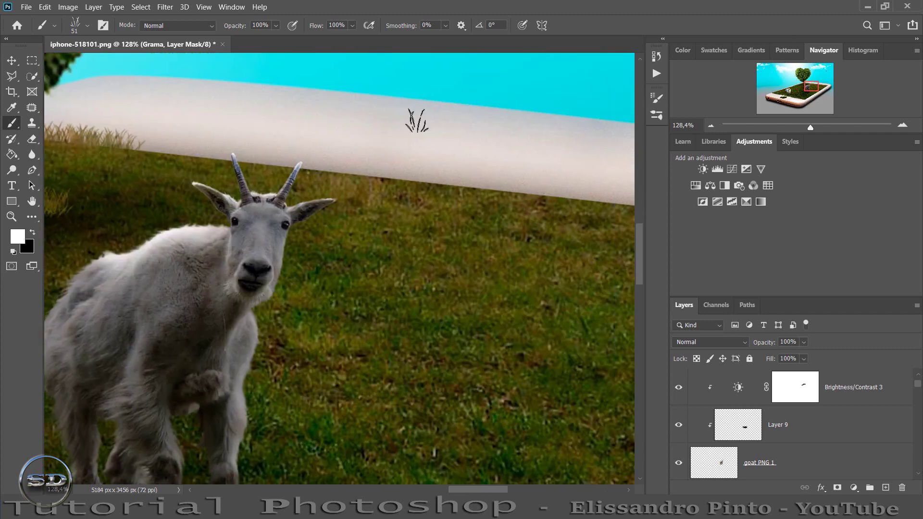
mouse_move(179, 147)
mouse_down()
mouse_move(452, 180)
mouse_move(394, 175)
mouse_move(427, 172)
mouse_up()
drag(306, 162, 339, 159)
drag(474, 182, 601, 195)
drag(535, 191, 574, 190)
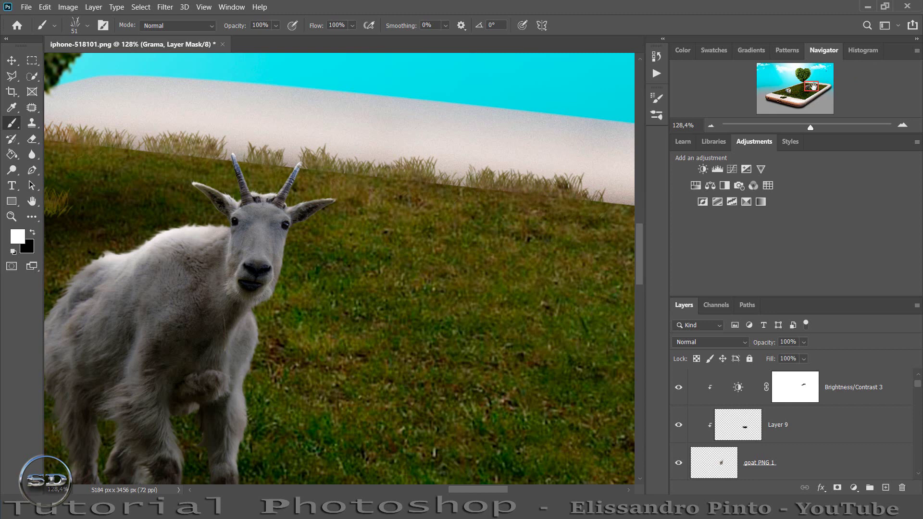
- Extend the grass blades along the edge where the grass meets the phone frame
drag(813, 87, 819, 89)
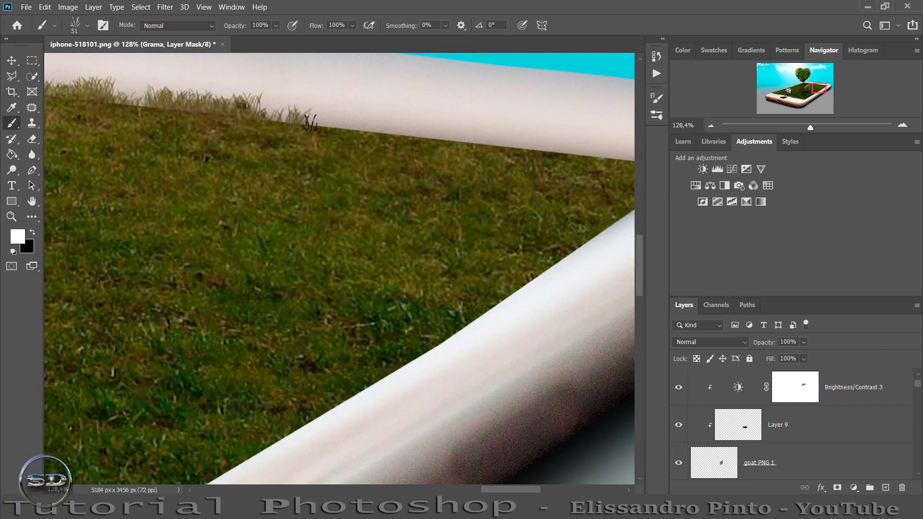
mouse_move(310, 123)
mouse_down()
mouse_move(557, 161)
mouse_move(613, 159)
mouse_up()
drag(230, 124, 377, 115)
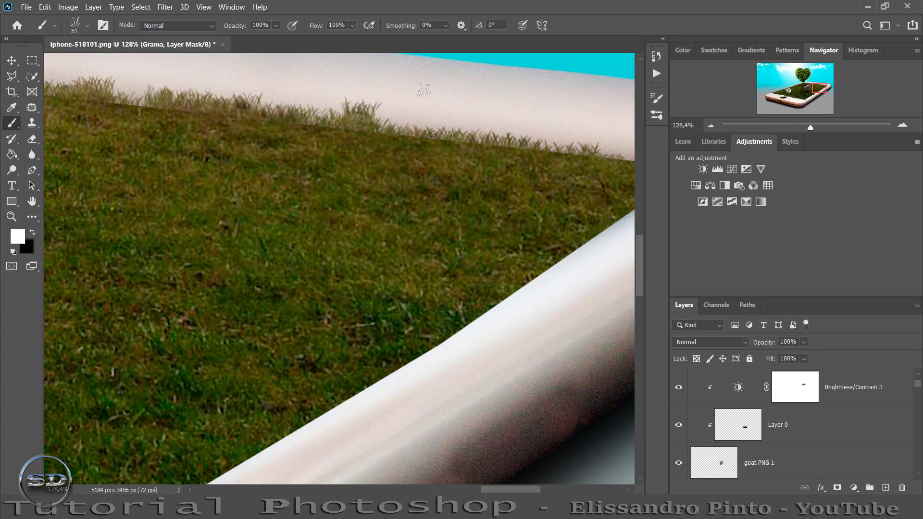
drag(823, 81, 832, 79)
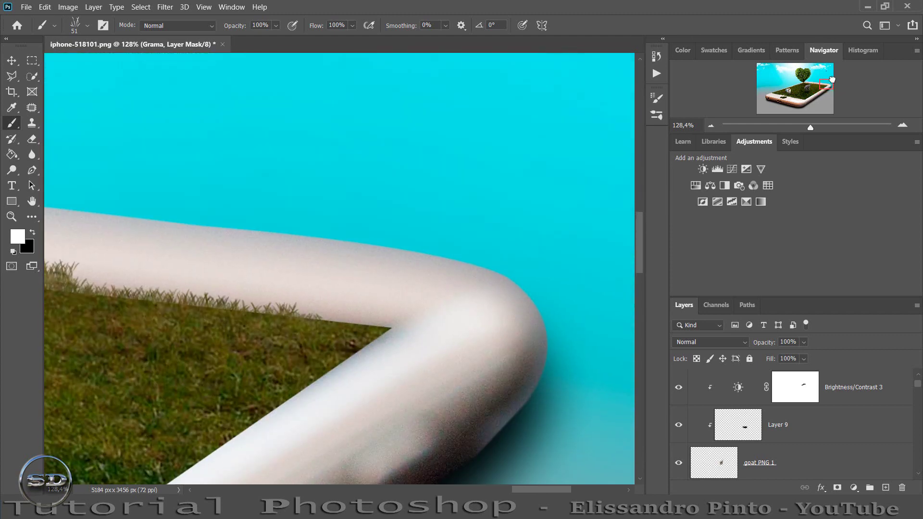
- Paint blades along the edge by the phone's corner and fill the hoof shadow with grass
mouse_move(380, 325)
mouse_down()
mouse_move(307, 320)
mouse_move(382, 317)
mouse_move(379, 309)
mouse_up()
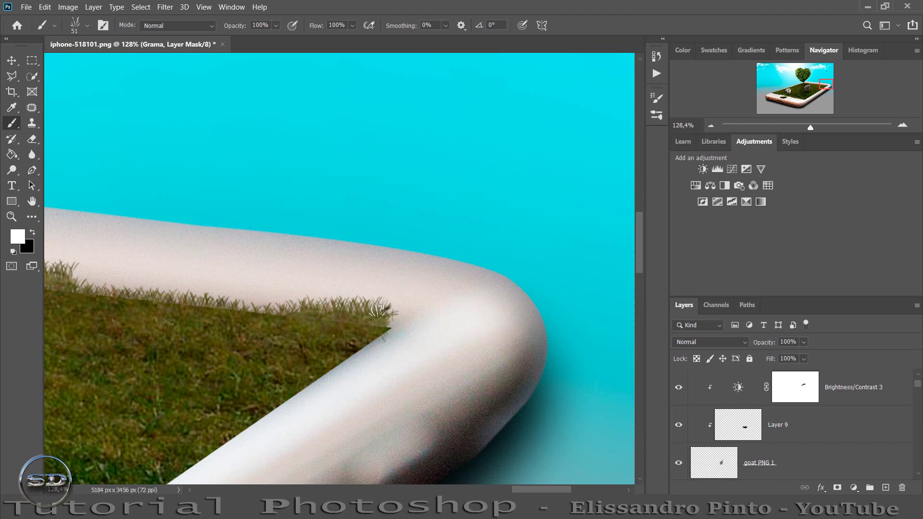
drag(832, 91, 815, 93)
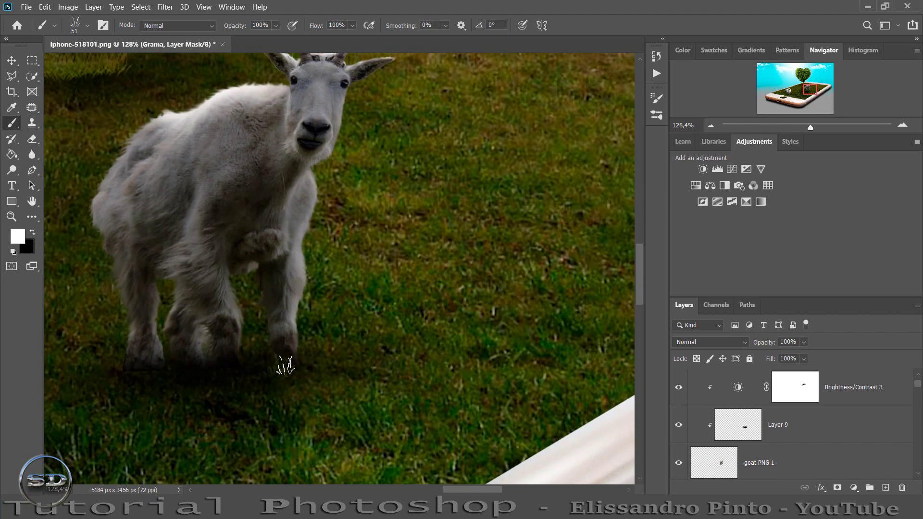
drag(226, 367, 239, 368)
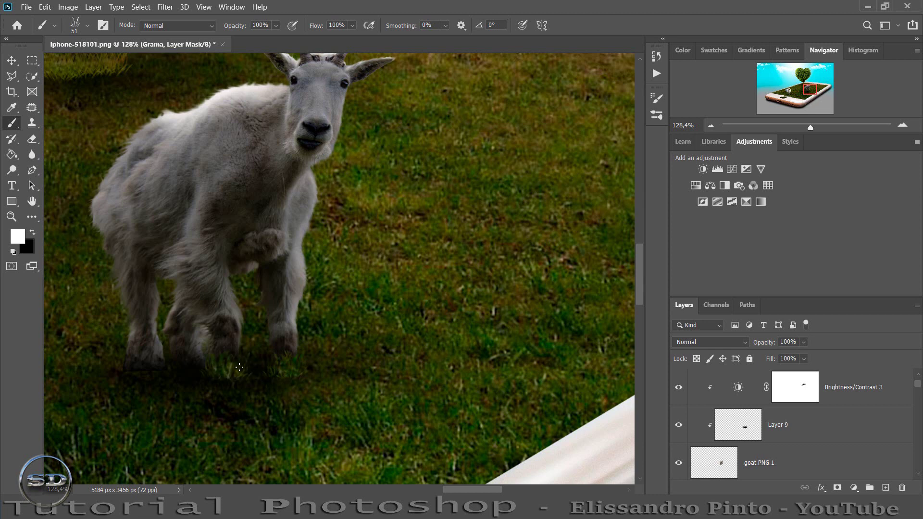
drag(128, 369, 182, 364)
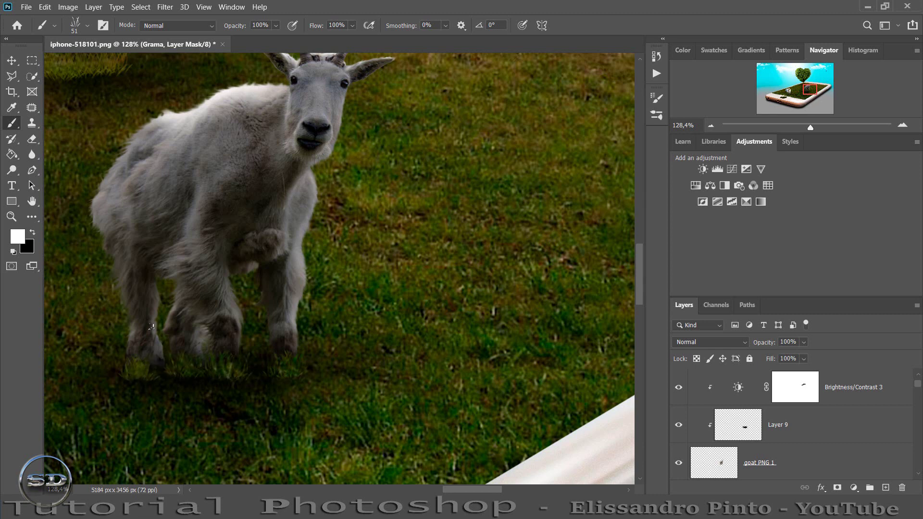
drag(801, 96, 821, 88)
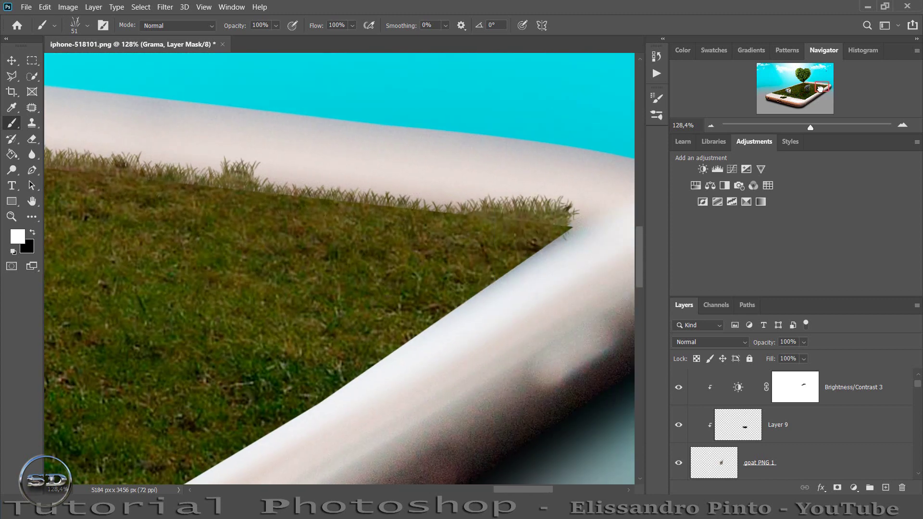
- Rotate the grass brush tip diagonally and paint blades along the diagonal phone edge
right_click(428, 254)
drag(422, 187, 419, 198)
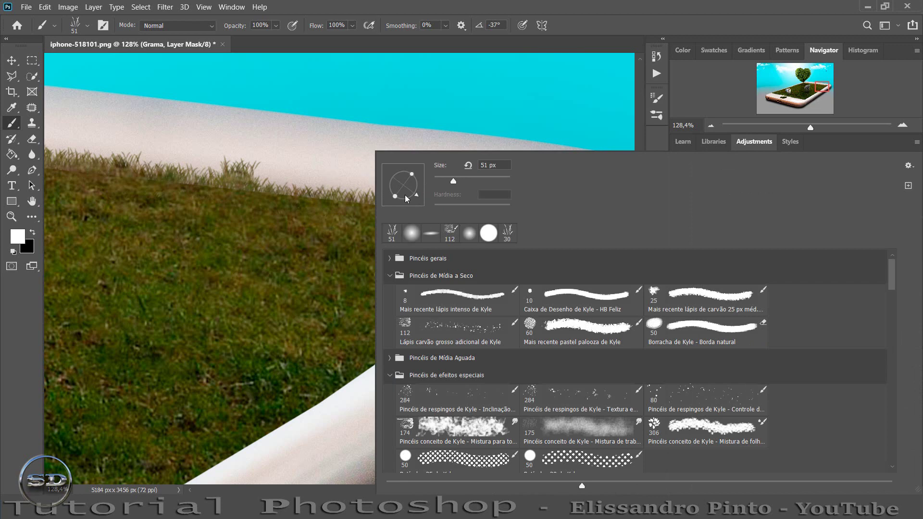
drag(418, 197, 404, 199)
key(Return)
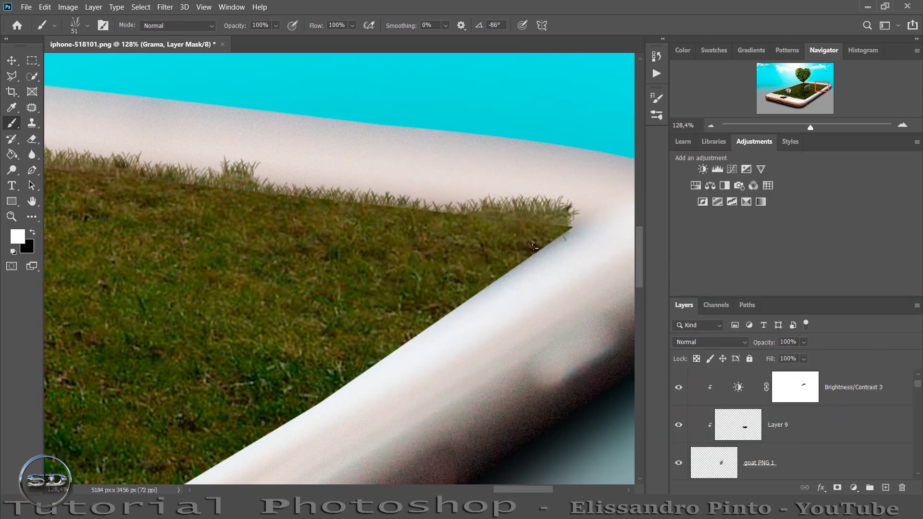
drag(504, 265, 485, 275)
drag(436, 313, 417, 324)
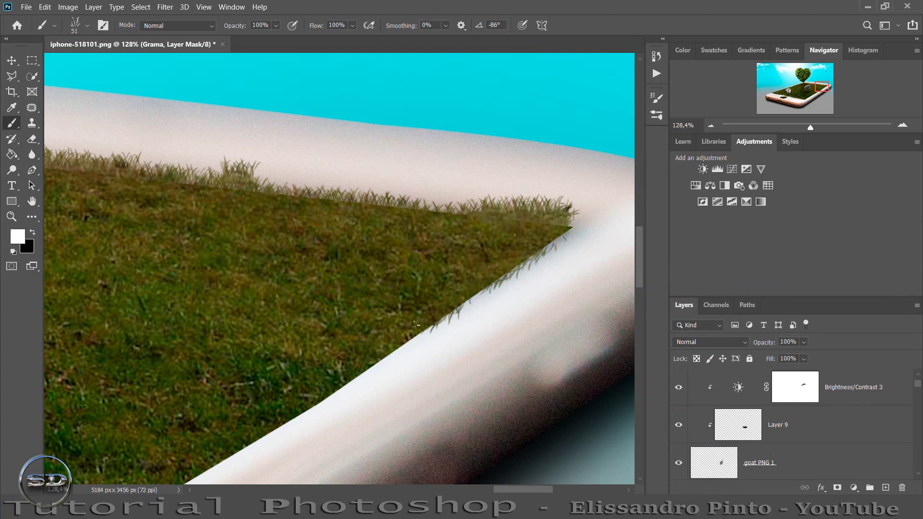
- Set the brush angle to -138° and continue the blades down the diagonal edge
right_click(419, 313)
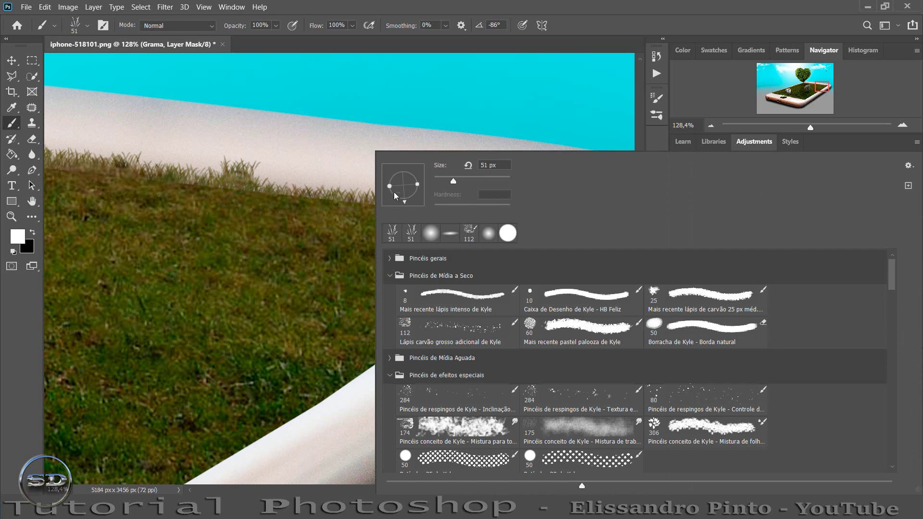
drag(402, 204, 390, 196)
key(Escape)
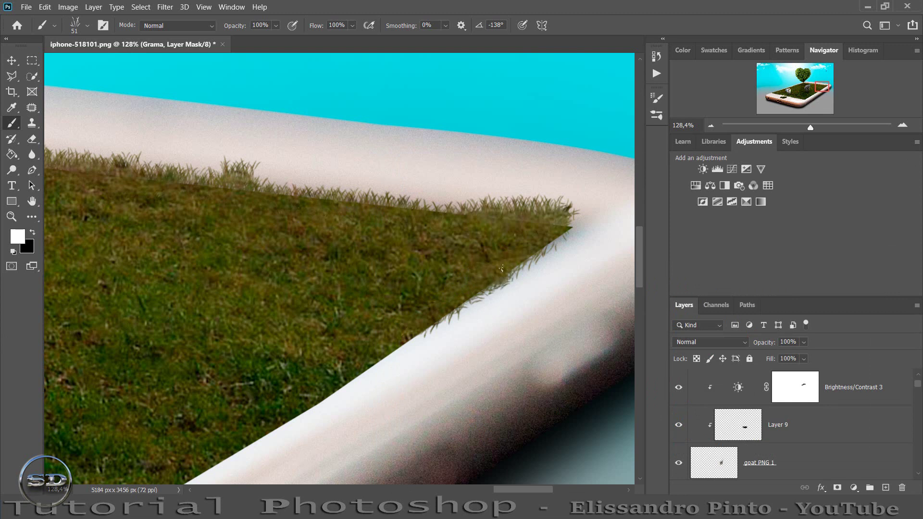
mouse_move(532, 255)
mouse_down()
mouse_move(521, 259)
mouse_move(544, 244)
mouse_up()
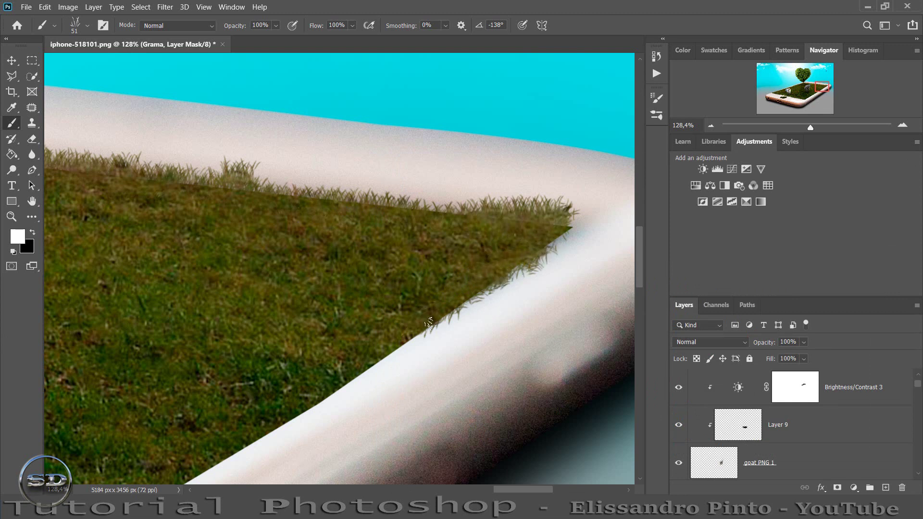
drag(429, 324, 394, 341)
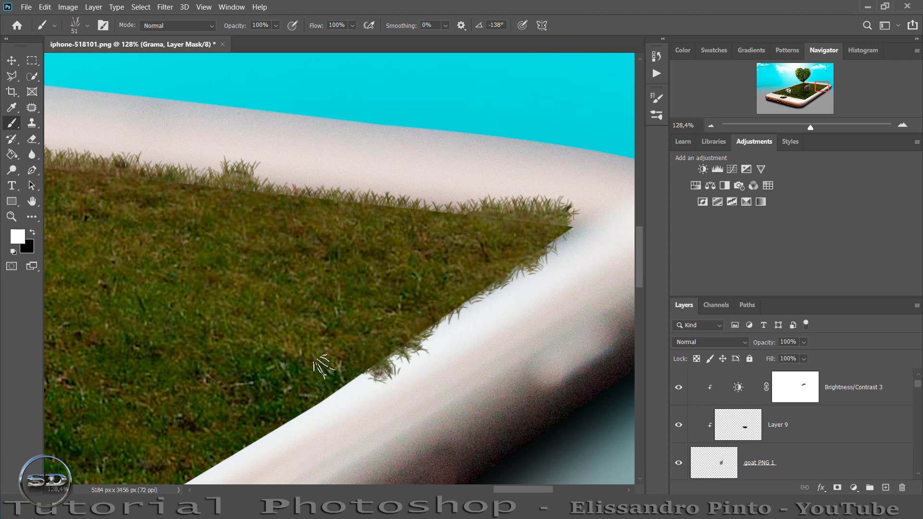
drag(319, 385, 388, 356)
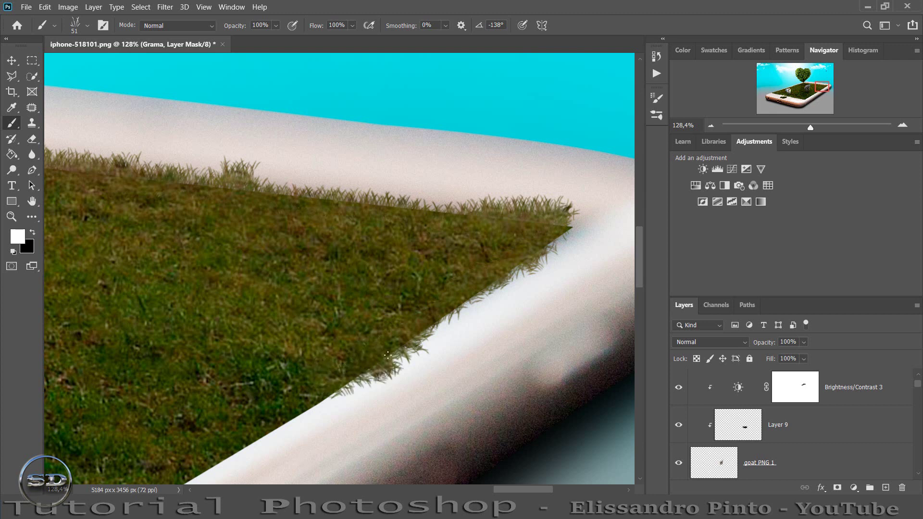
- Paint grass blades along the lower diagonal edge up toward the corner
scroll(303, 340, down, 3)
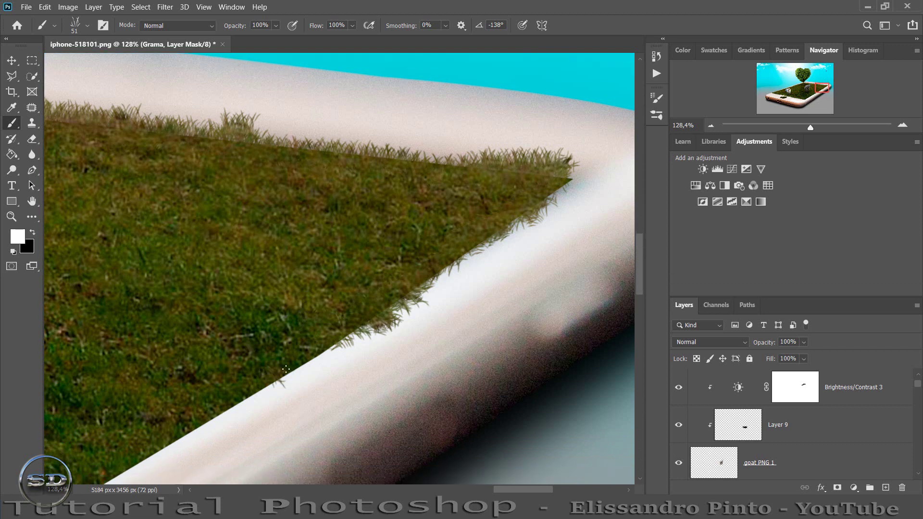
drag(294, 366, 356, 336)
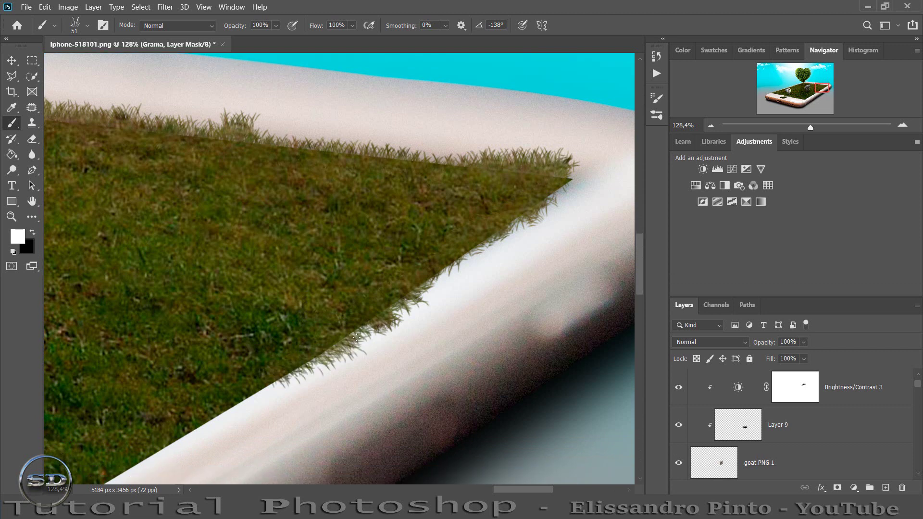
mouse_move(399, 310)
mouse_down()
mouse_move(462, 259)
mouse_move(493, 211)
mouse_up()
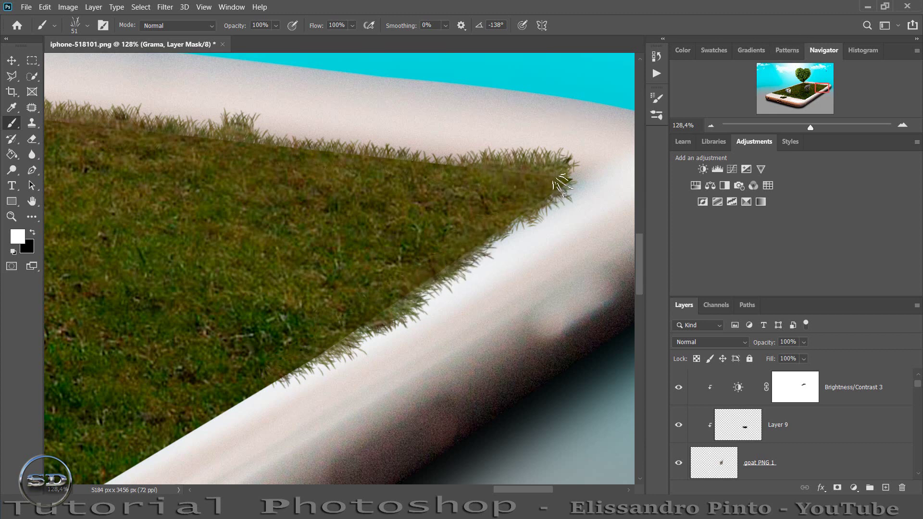
drag(820, 90, 812, 90)
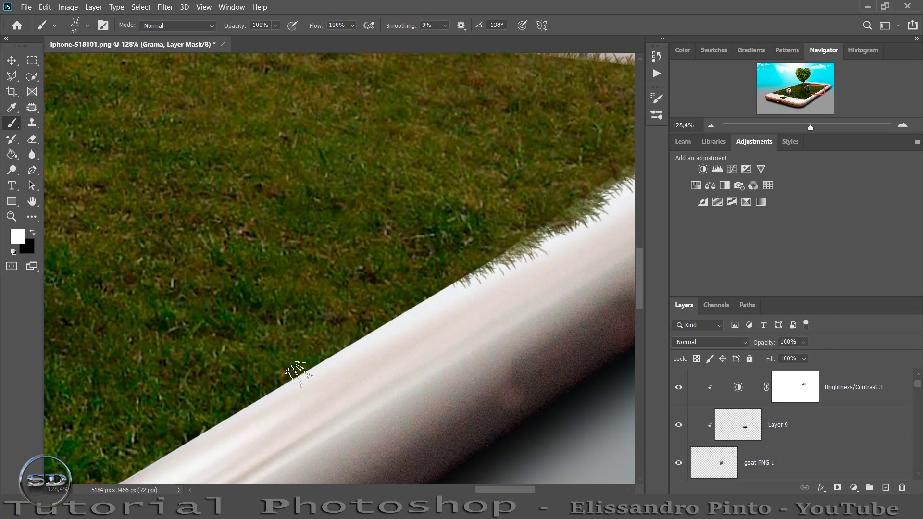
drag(301, 370, 457, 278)
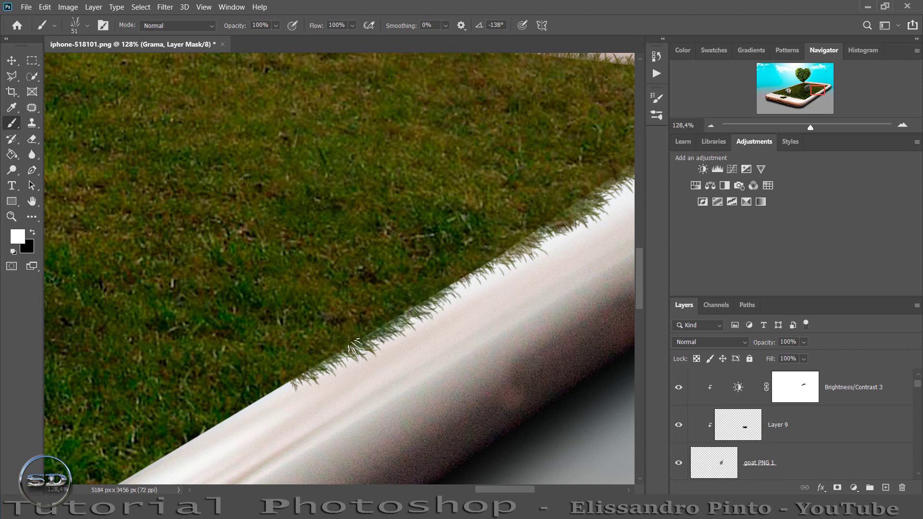
mouse_move(371, 341)
mouse_down()
mouse_move(462, 278)
mouse_move(486, 248)
mouse_up()
- Overhang the phone's rim with grass blades down to the bottom, then zoom out
drag(817, 90, 804, 89)
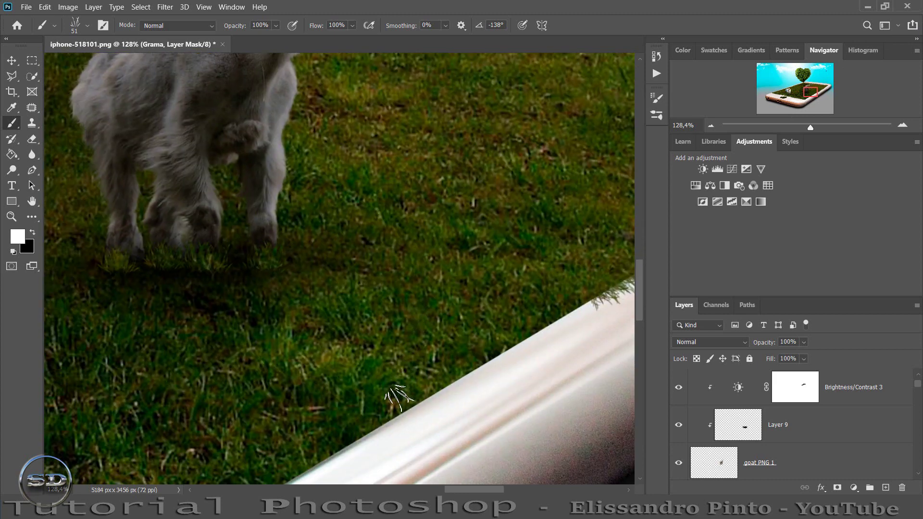
drag(401, 416, 603, 288)
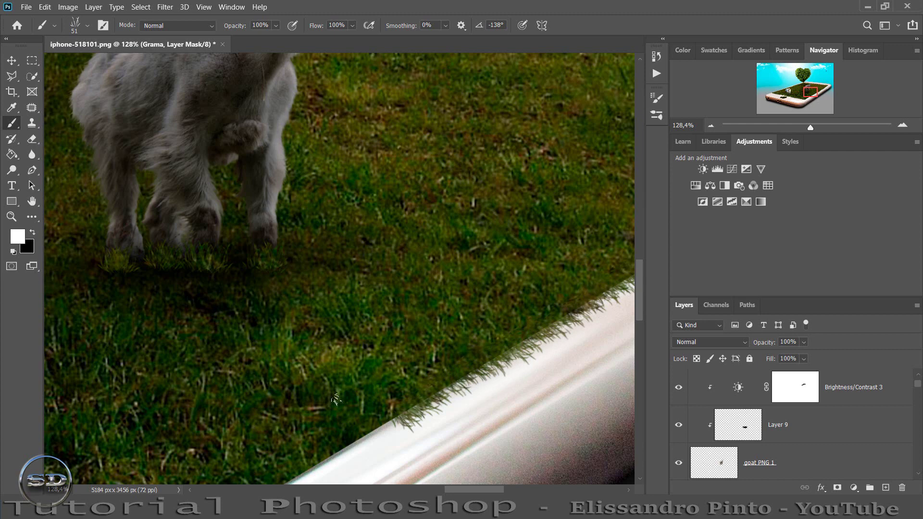
scroll(349, 375, down, 2)
scroll(350, 375, down, 2)
drag(459, 489, 440, 489)
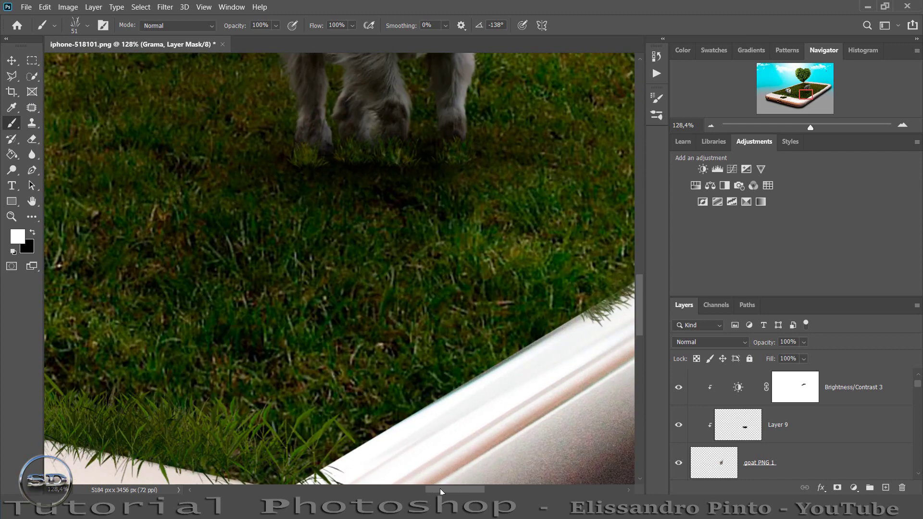
drag(359, 443, 603, 298)
drag(333, 452, 380, 432)
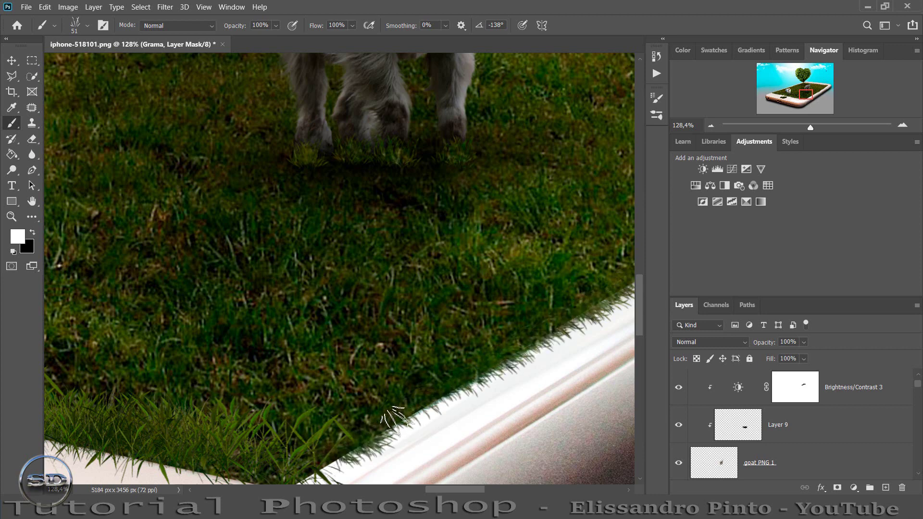
mouse_move(811, 125)
mouse_down()
mouse_move(786, 123)
mouse_move(796, 120)
mouse_up()
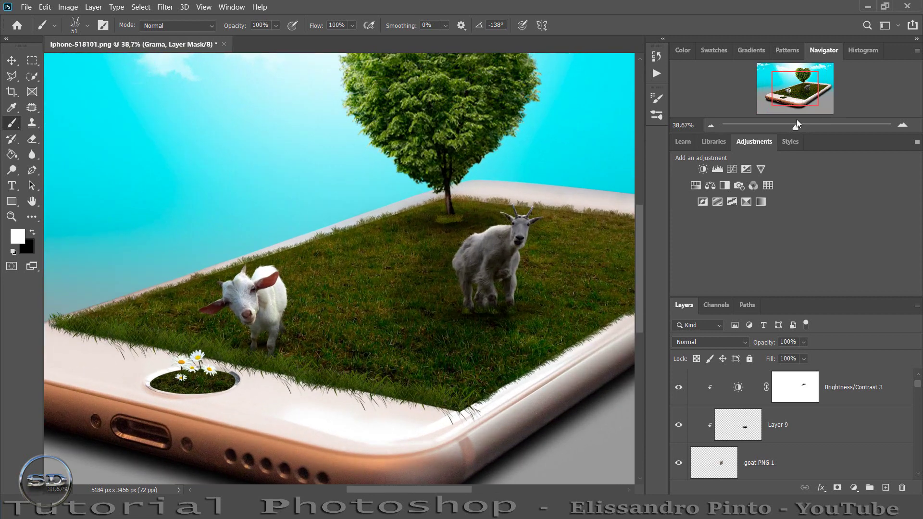
- Hide Selective Color 2 copy 2, the goat shadow and the daisy layers, then show the daisies again
scroll(729, 418, down, 3)
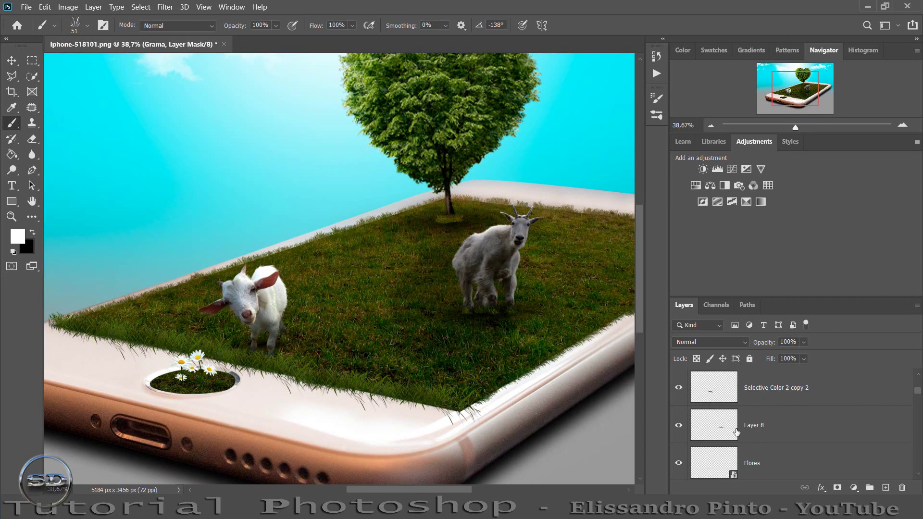
click(678, 389)
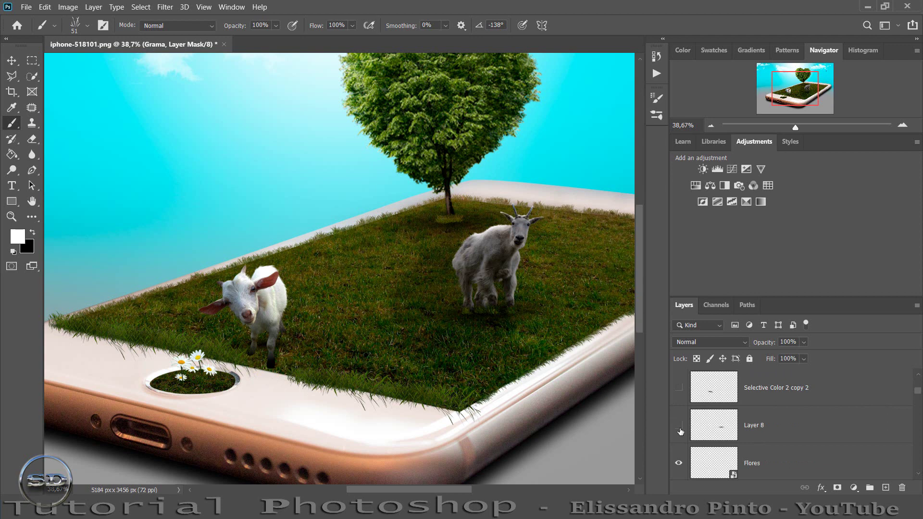
click(679, 426)
click(679, 463)
scroll(682, 465, down, 1)
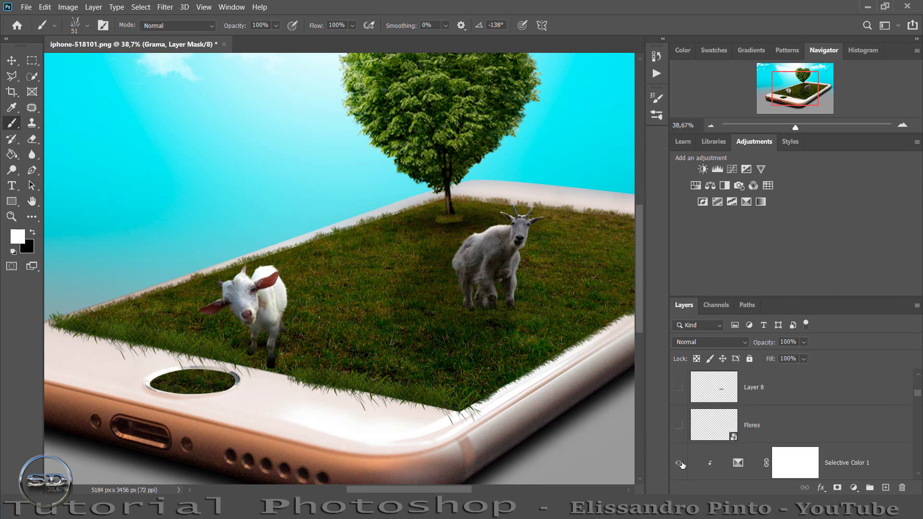
scroll(682, 465, up, 1)
scroll(682, 465, down, 1)
click(677, 423)
scroll(679, 424, down, 2)
scroll(680, 424, down, 2)
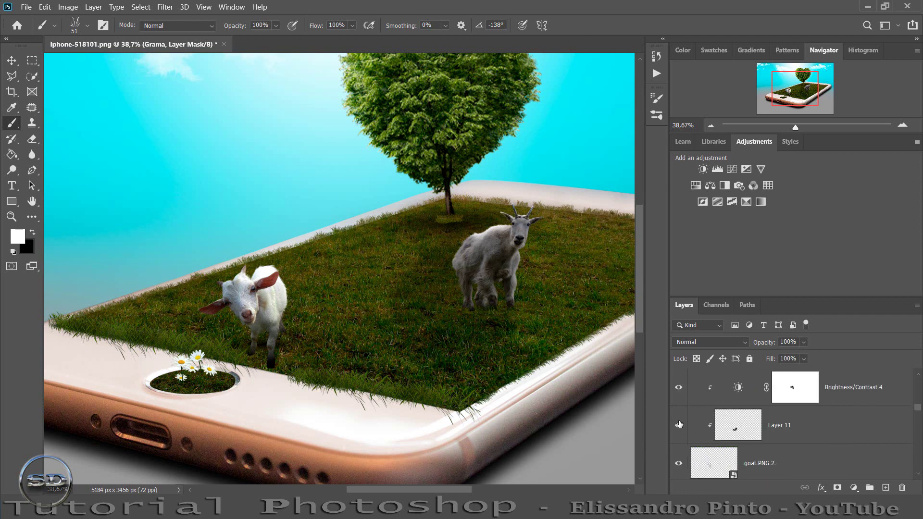
scroll(679, 423, up, 1)
scroll(680, 424, up, 1)
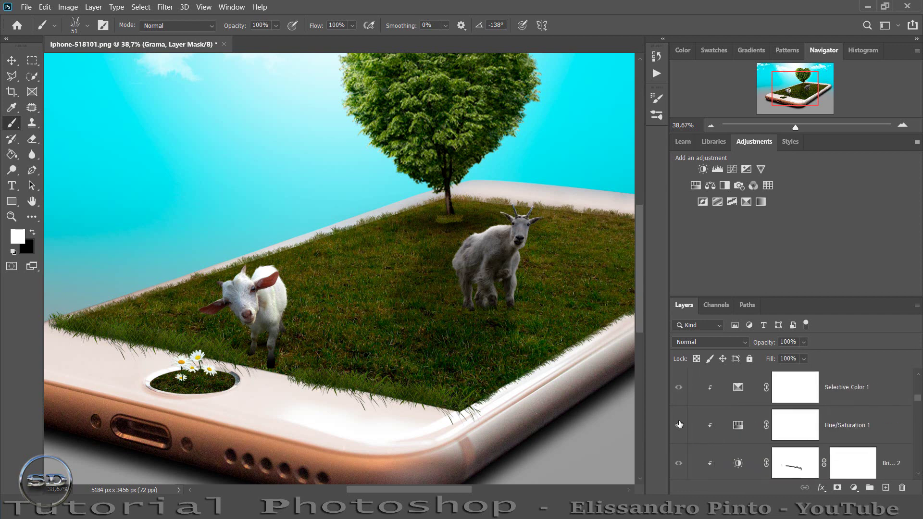
scroll(680, 424, up, 2)
scroll(679, 424, up, 1)
scroll(680, 424, up, 1)
scroll(679, 424, down, 2)
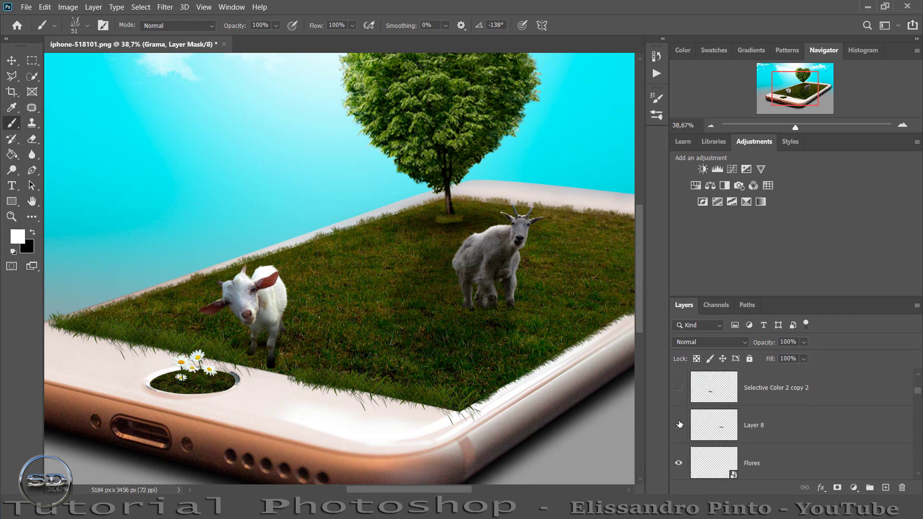
scroll(679, 424, up, 1)
scroll(679, 424, down, 1)
- Turn the goat shadow and shading layers back on to compare
click(678, 426)
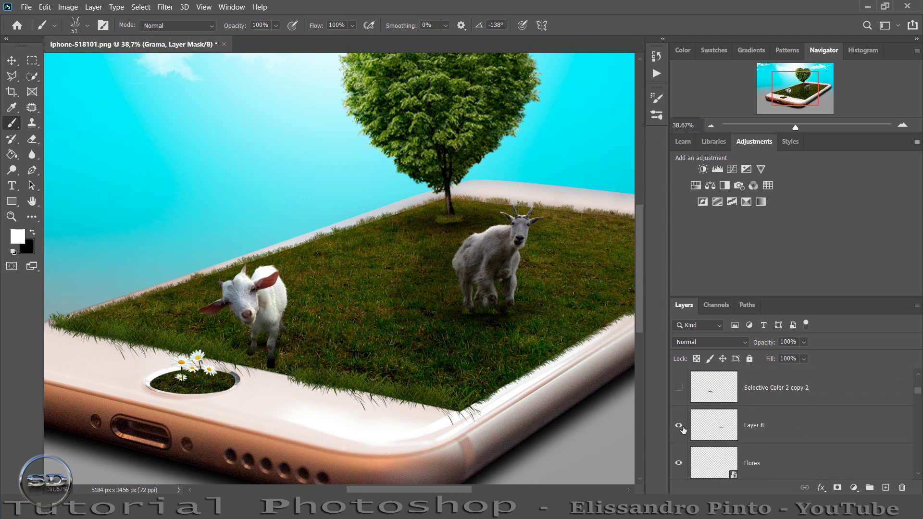
click(679, 388)
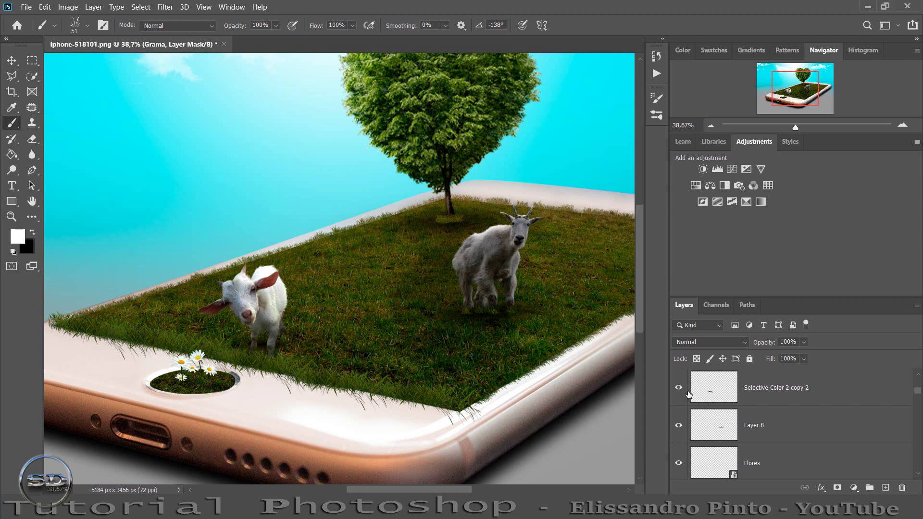
scroll(709, 412, up, 2)
scroll(709, 412, down, 2)
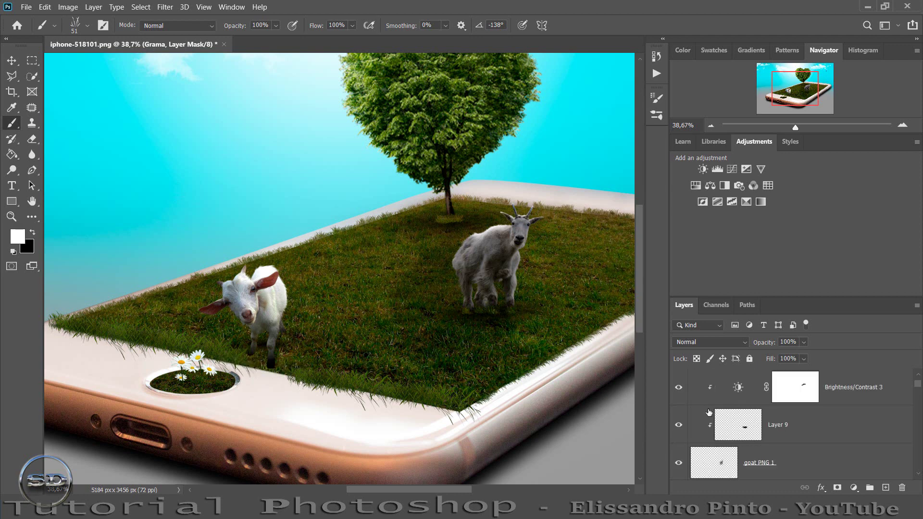
scroll(709, 412, up, 2)
scroll(709, 412, up, 2)
scroll(709, 412, down, 2)
scroll(709, 412, up, 2)
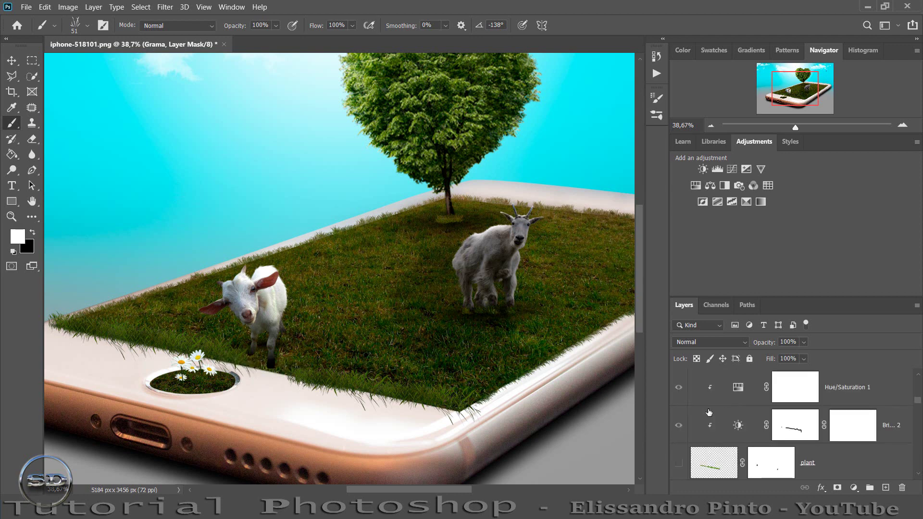
scroll(709, 412, up, 1)
scroll(709, 412, down, 2)
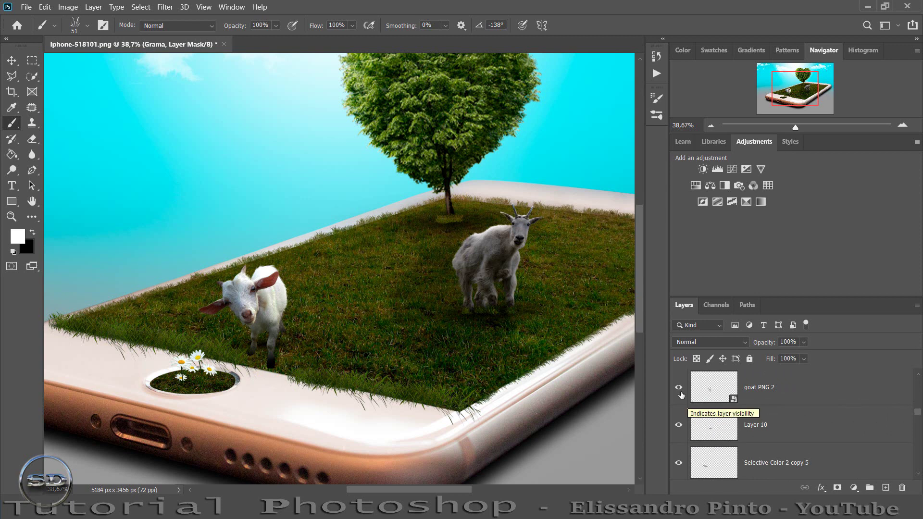
- Leave Selective Color 2, Selective Color 2 copy and copy 3 hidden
click(680, 388)
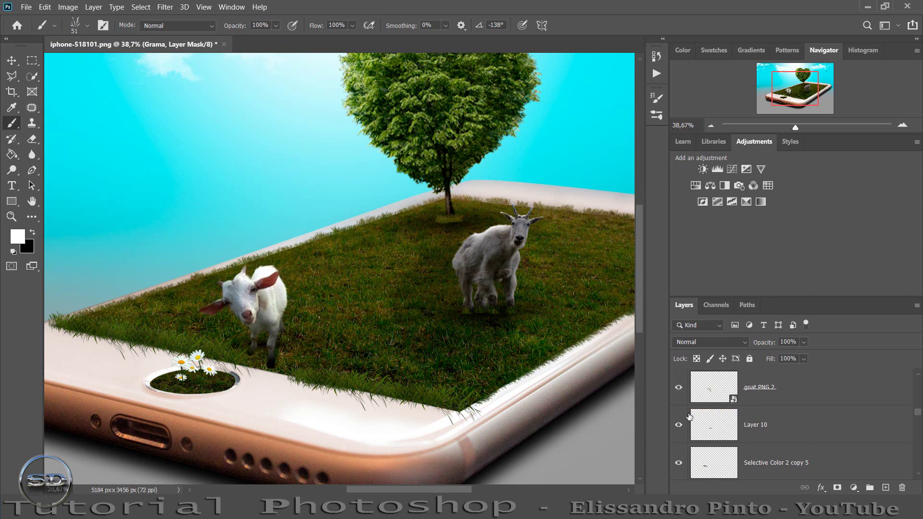
click(679, 426)
click(679, 426)
scroll(682, 449, down, 1)
click(679, 426)
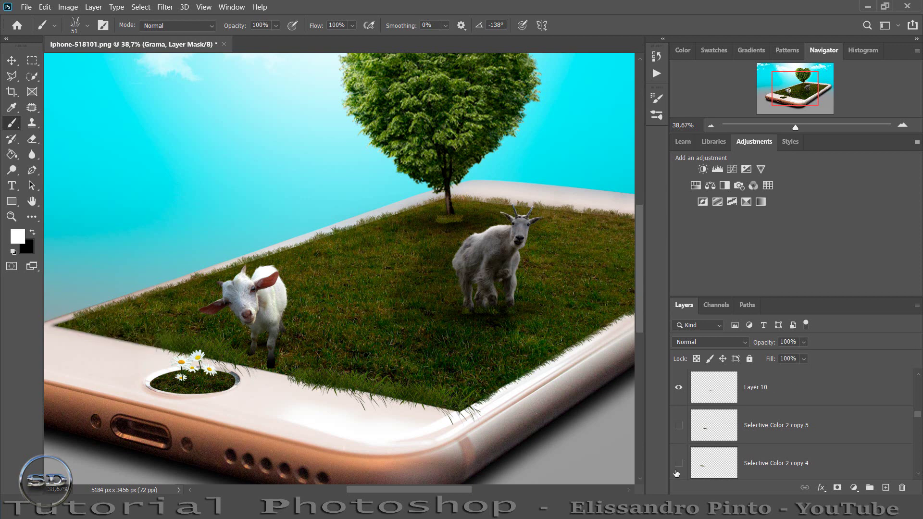
scroll(676, 474, down, 1)
click(679, 464)
scroll(680, 464, down, 1)
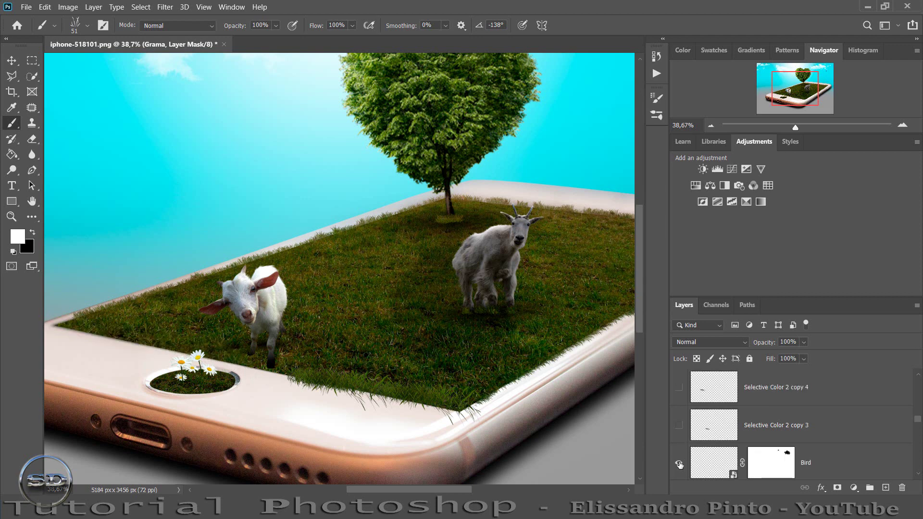
scroll(679, 467, down, 1)
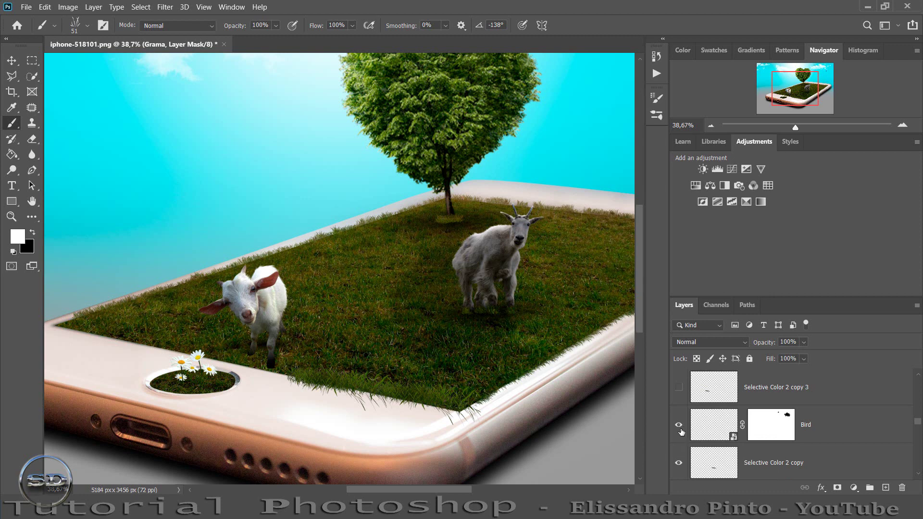
scroll(681, 433, down, 1)
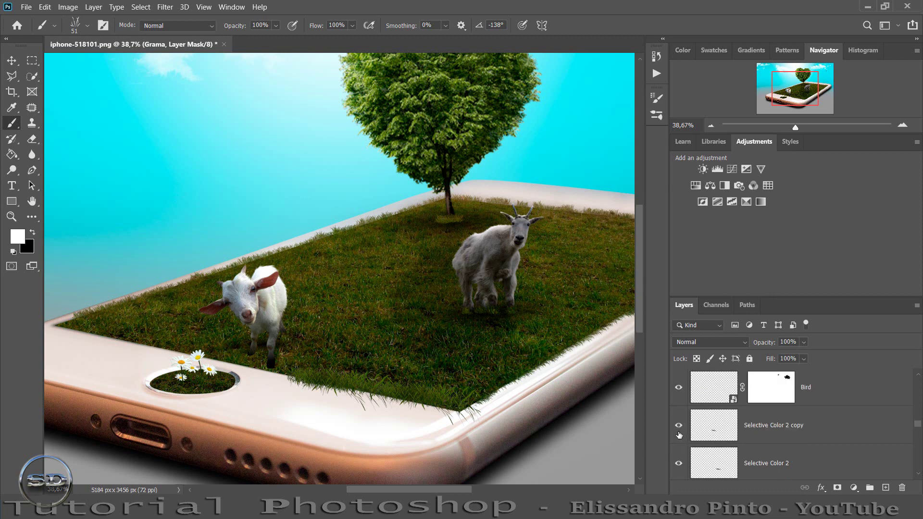
click(678, 427)
scroll(680, 433, down, 1)
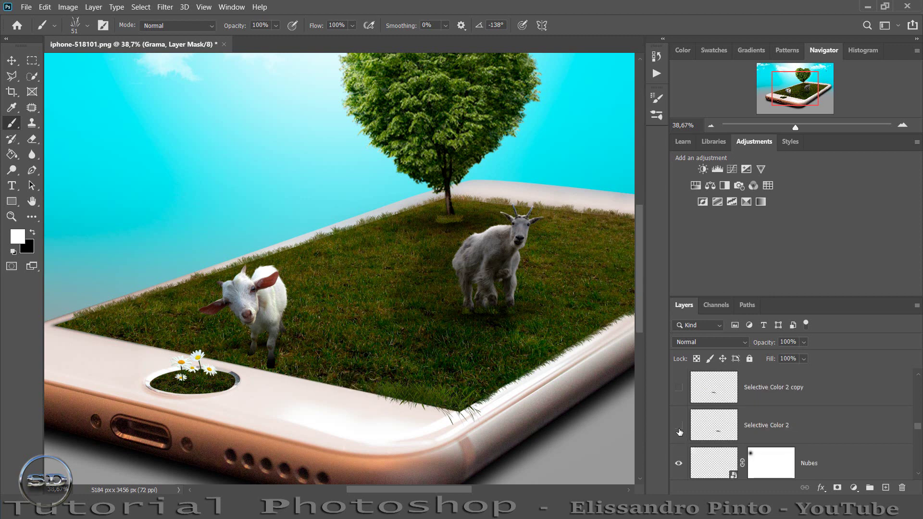
click(680, 431)
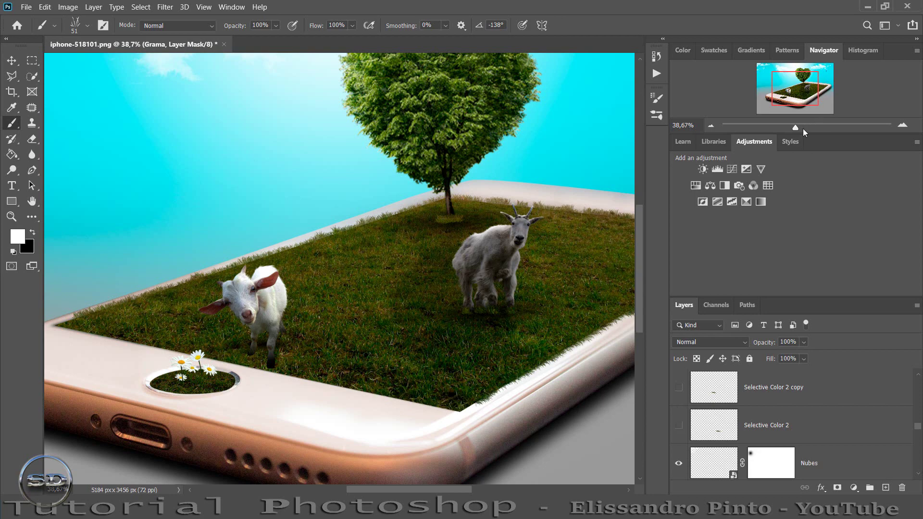
drag(799, 127, 807, 91)
- Bring the phone's lower edge into view and rotate the grass brush tip
scroll(797, 412, up, 2)
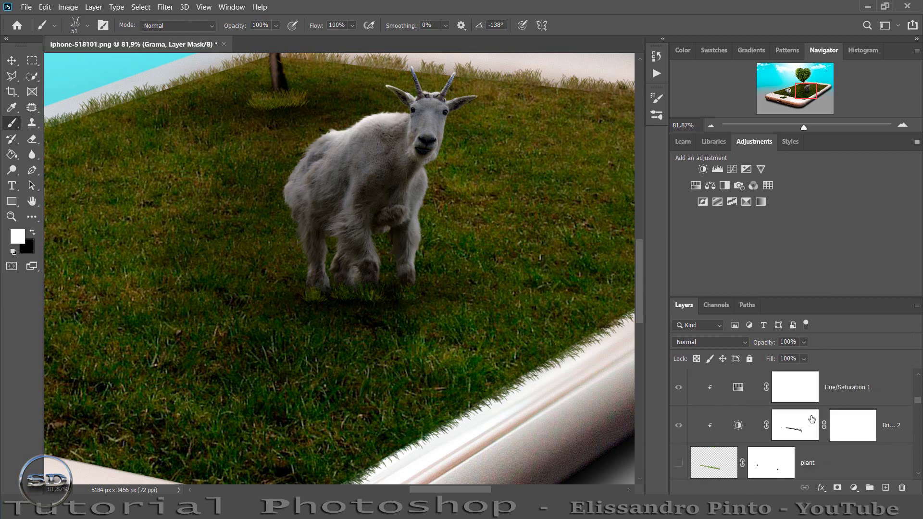
scroll(797, 412, up, 2)
scroll(797, 412, up, 1)
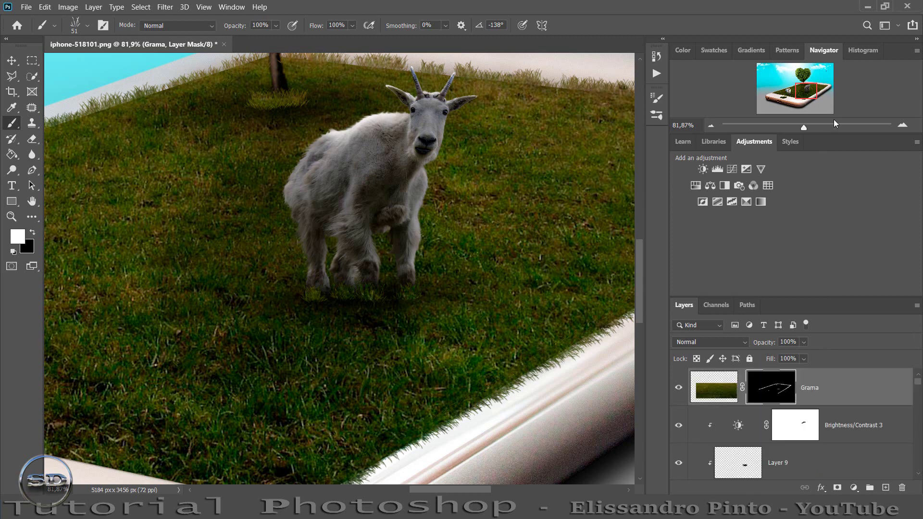
drag(809, 96, 803, 101)
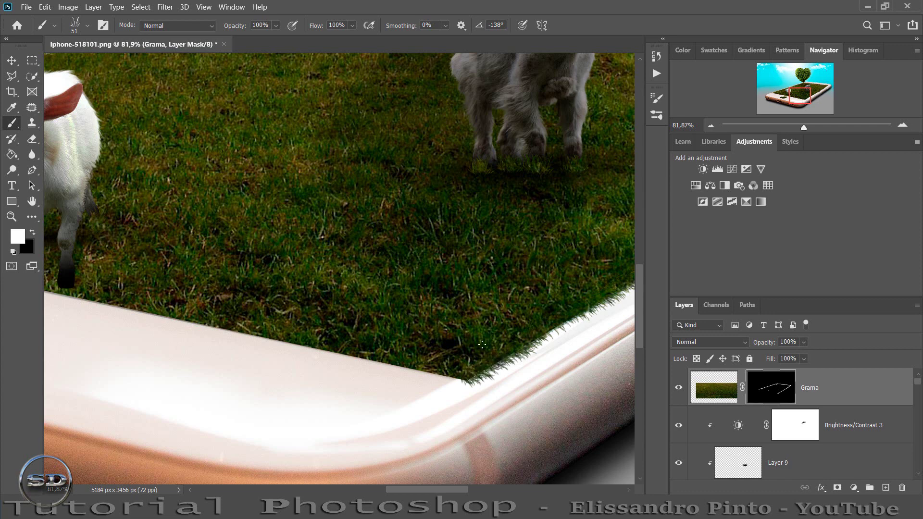
right_click(503, 362)
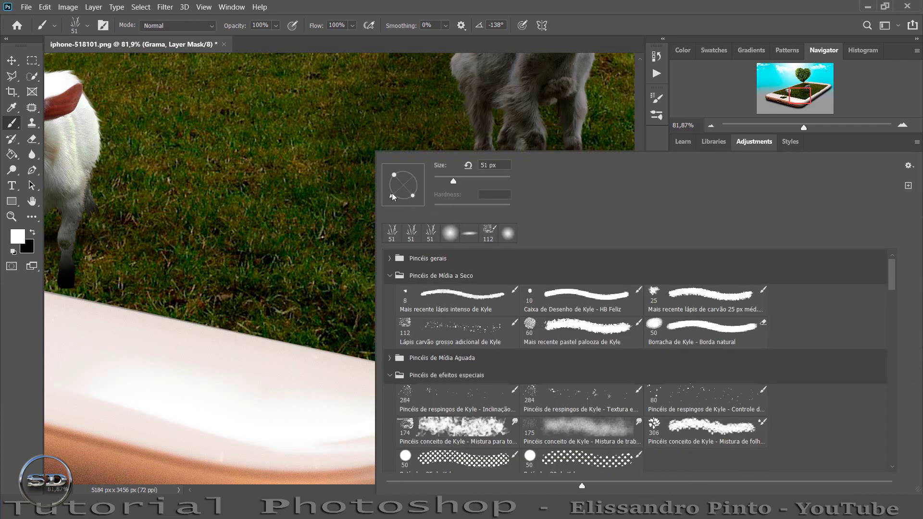
drag(392, 197, 392, 190)
key(Return)
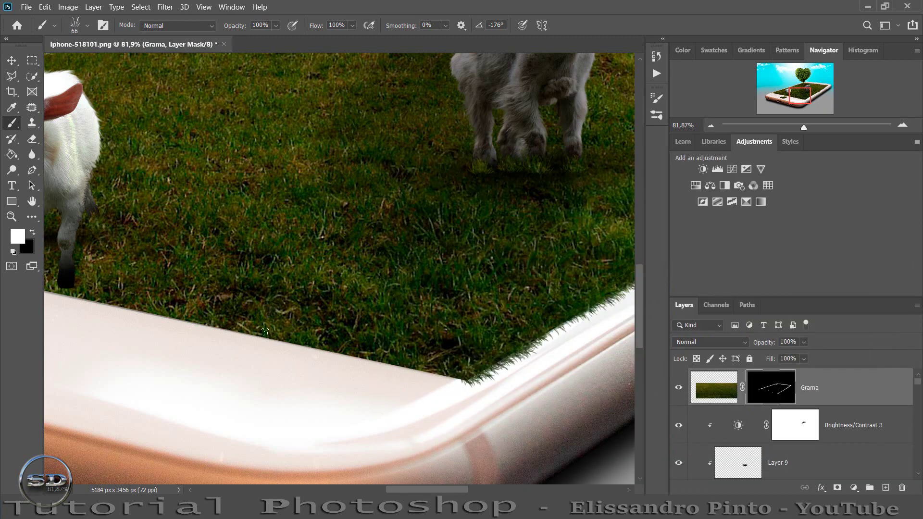
- Set the grass brush to 166° and 75 px, then paint blades over the phone's lower edge
right_click(265, 332)
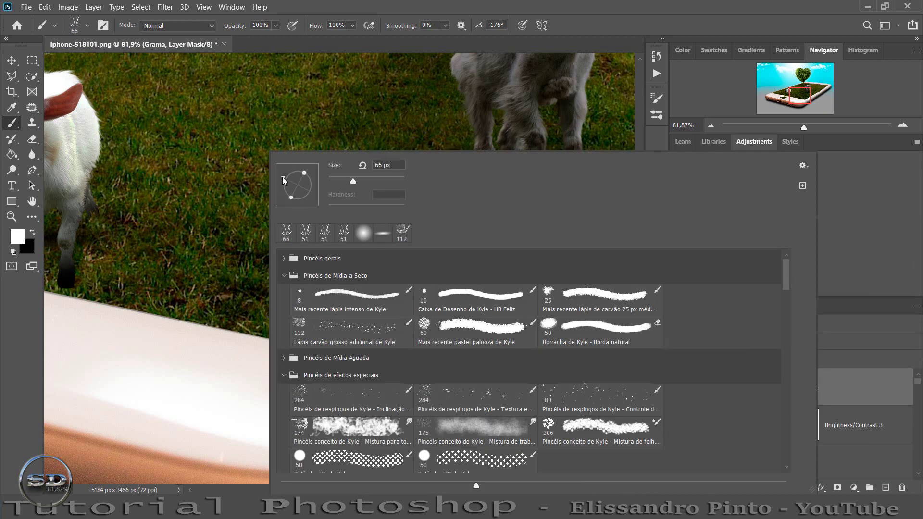
drag(282, 179, 278, 205)
drag(354, 187, 361, 188)
key(Return)
mouse_move(240, 332)
mouse_down()
mouse_move(464, 376)
mouse_move(430, 366)
mouse_move(434, 372)
mouse_up()
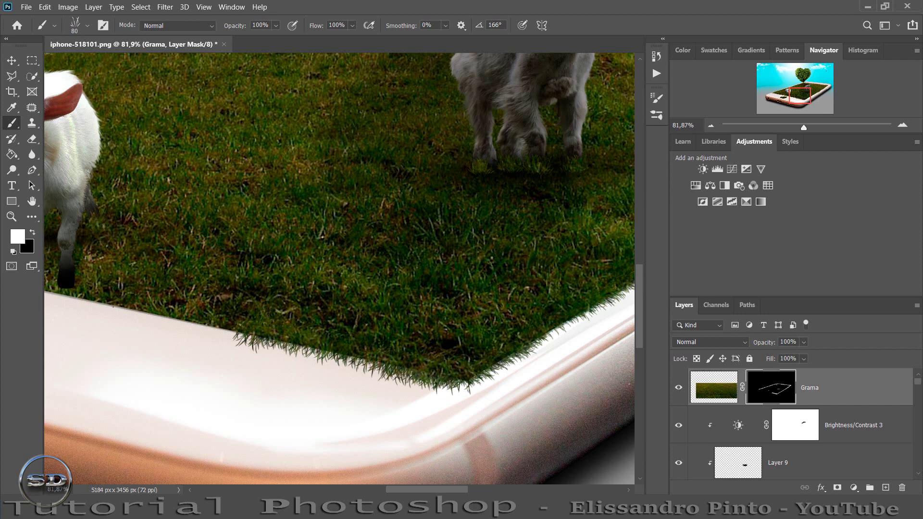
drag(109, 310, 243, 337)
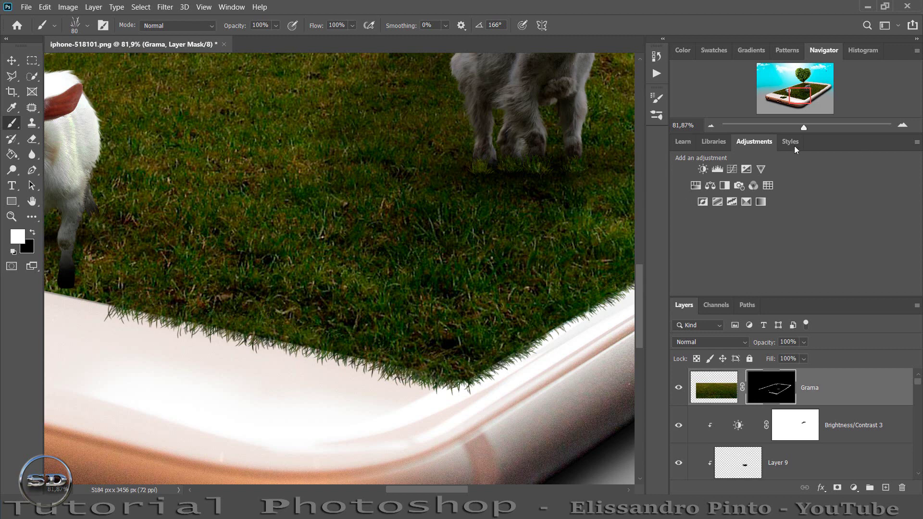
drag(803, 102, 784, 98)
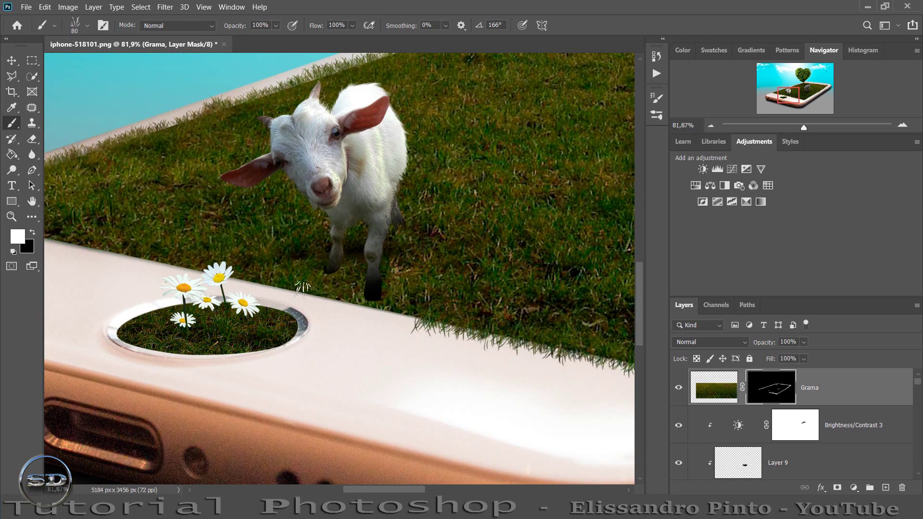
- Paint grass blades over the pink phone edge below the goat, redoing one stroke smaller
drag(296, 289, 414, 312)
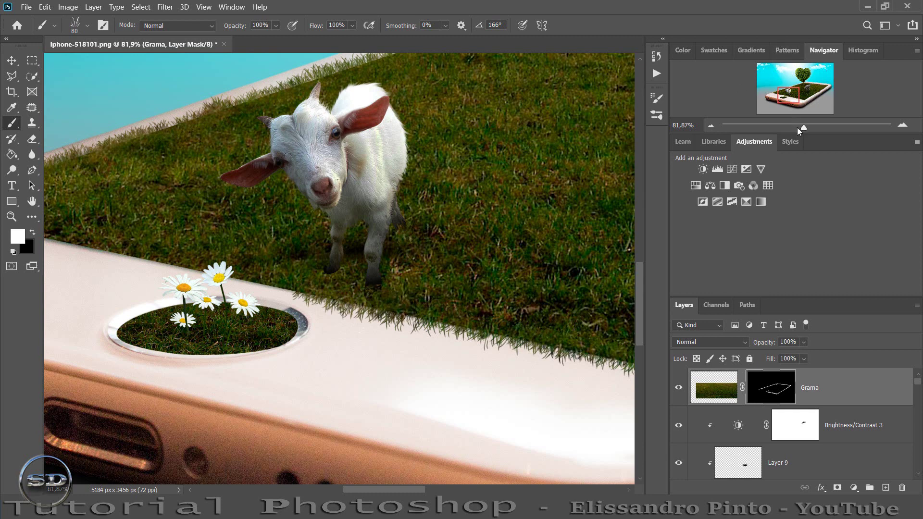
drag(811, 126, 818, 126)
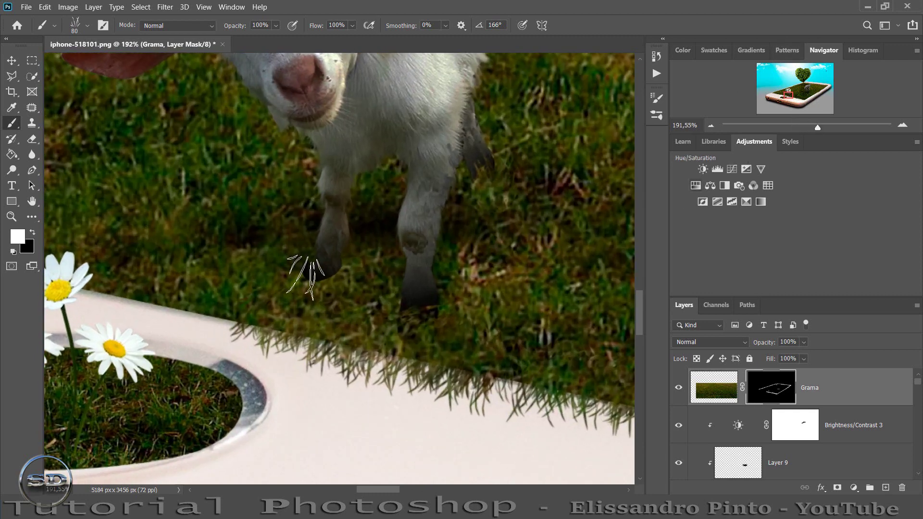
drag(168, 304, 312, 321)
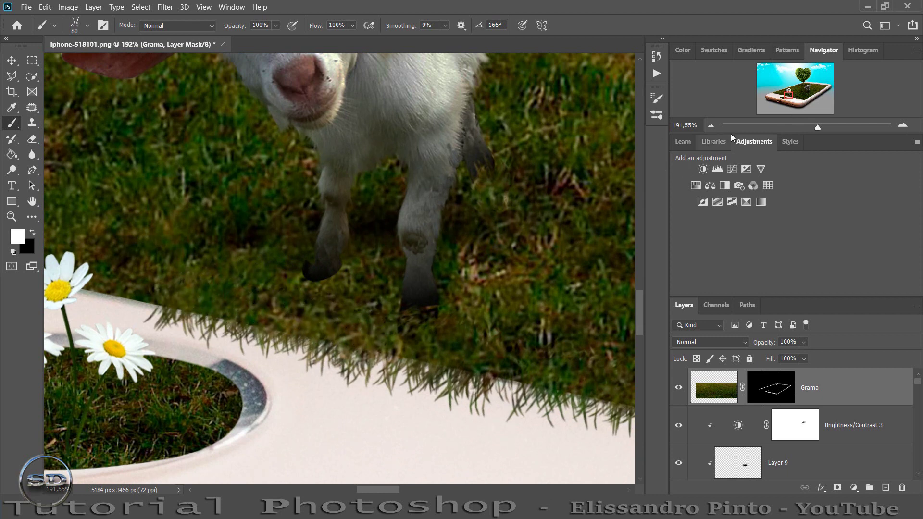
drag(790, 92, 781, 96)
drag(500, 404, 557, 401)
drag(399, 388, 376, 370)
key(ctrl+z)
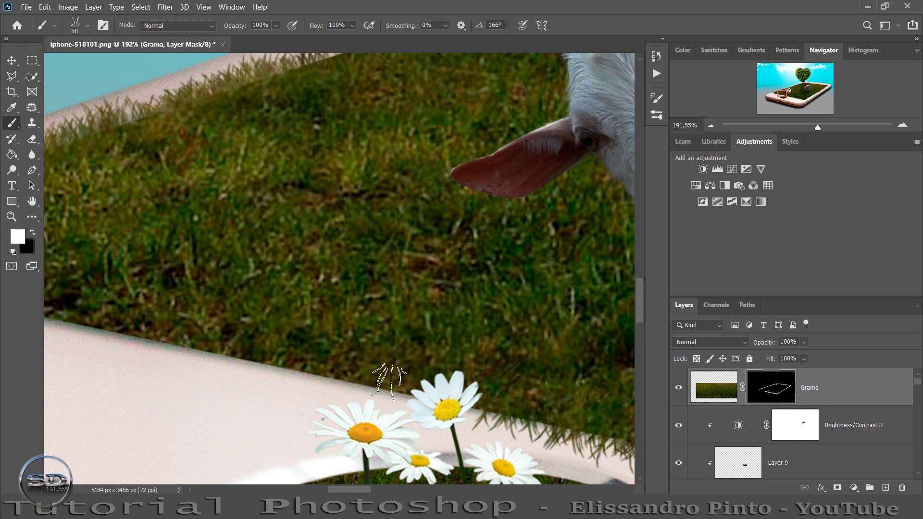
mouse_move(384, 371)
mouse_down()
mouse_move(209, 345)
mouse_move(260, 368)
mouse_move(331, 366)
mouse_up()
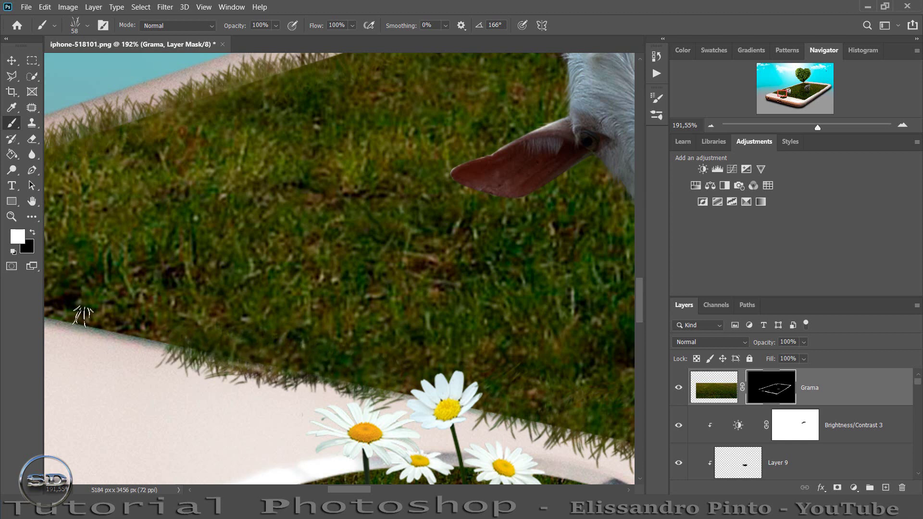
- Fringe the lower edge and the grass field's left tip with overhanging blades
mouse_move(72, 315)
mouse_down()
mouse_move(159, 344)
mouse_move(105, 329)
mouse_move(115, 345)
mouse_move(199, 358)
mouse_move(219, 379)
mouse_move(270, 377)
mouse_up()
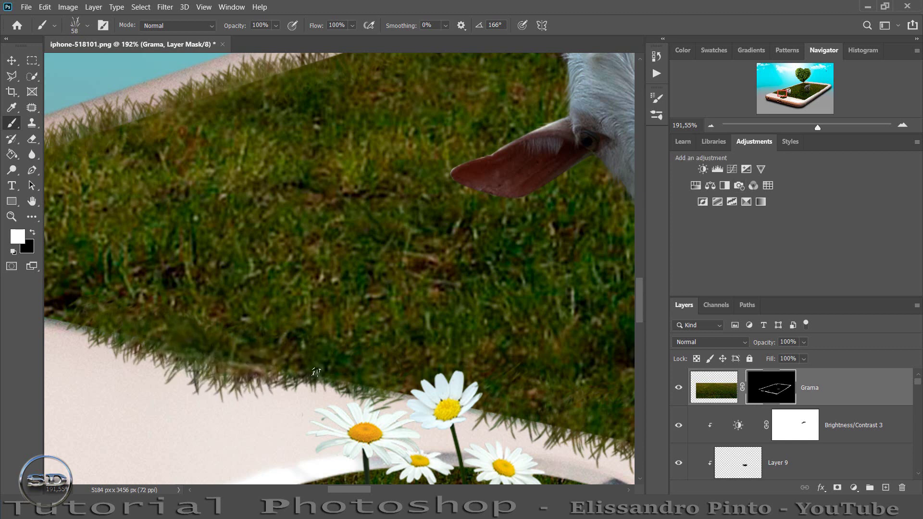
drag(787, 96, 780, 94)
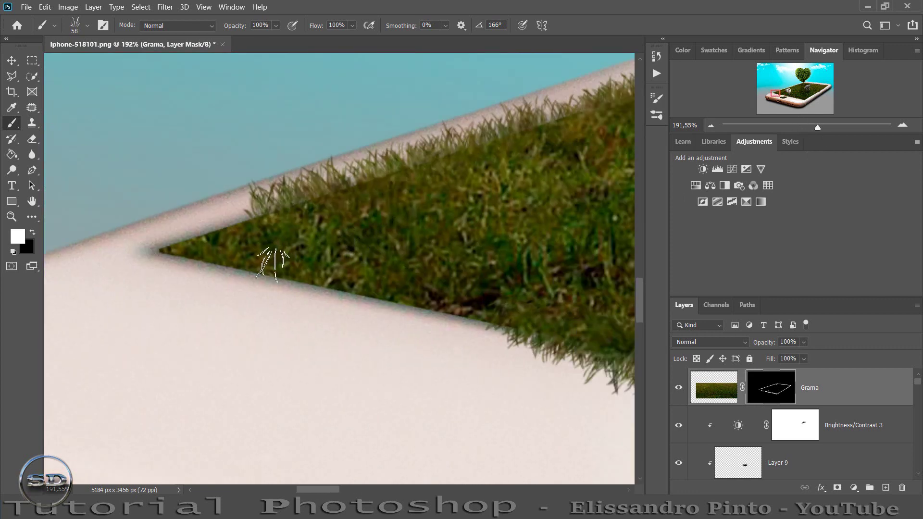
mouse_move(294, 281)
mouse_down()
mouse_move(311, 297)
mouse_move(502, 321)
mouse_up()
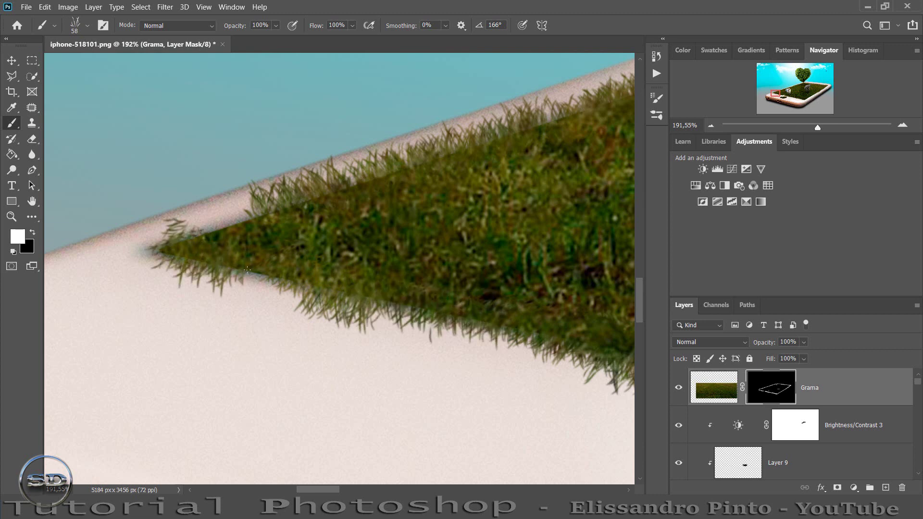
drag(169, 250, 294, 300)
- Set the brush angle to 47° and stamp blades on the grass tip's upper edge
right_click(310, 262)
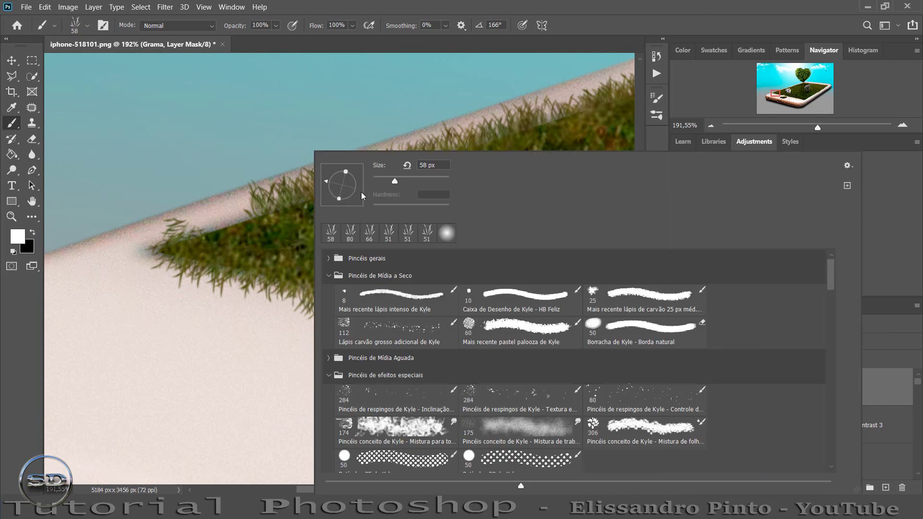
mouse_move(330, 183)
mouse_down()
mouse_move(329, 174)
mouse_move(353, 174)
mouse_up()
click(210, 233)
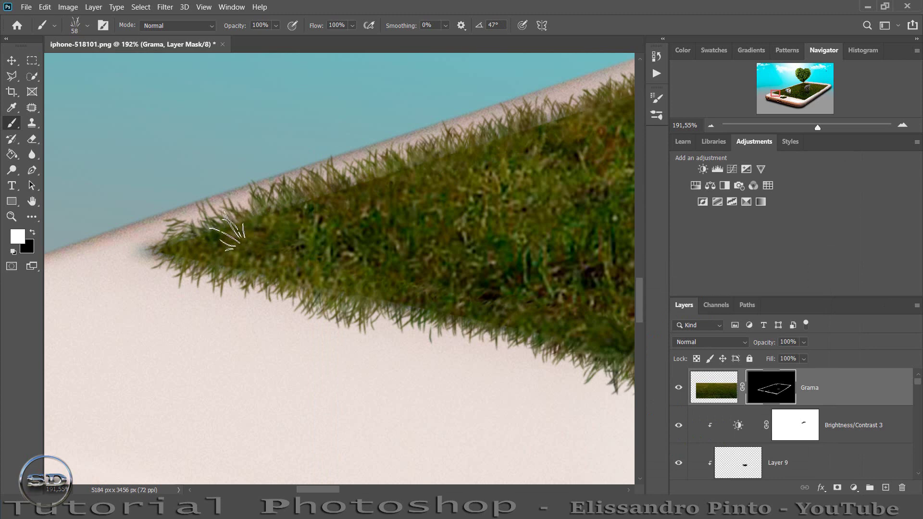
click(184, 234)
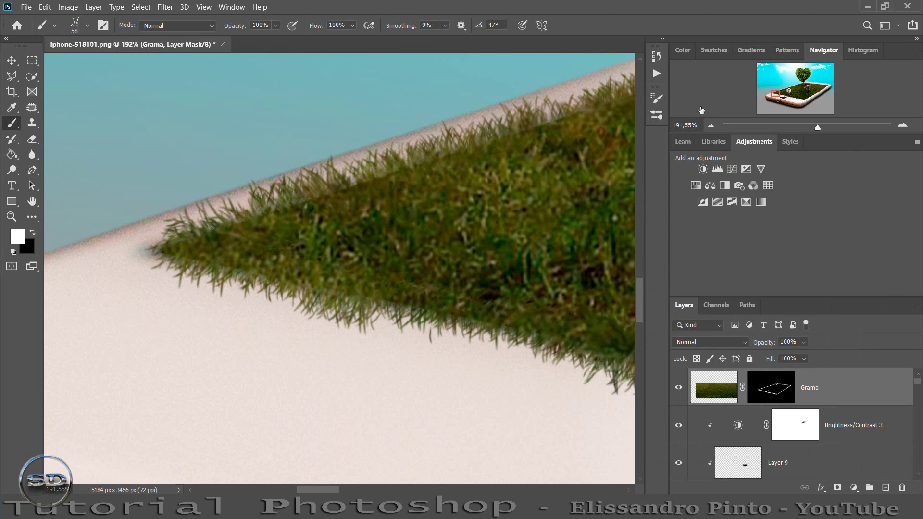
drag(784, 96, 795, 92)
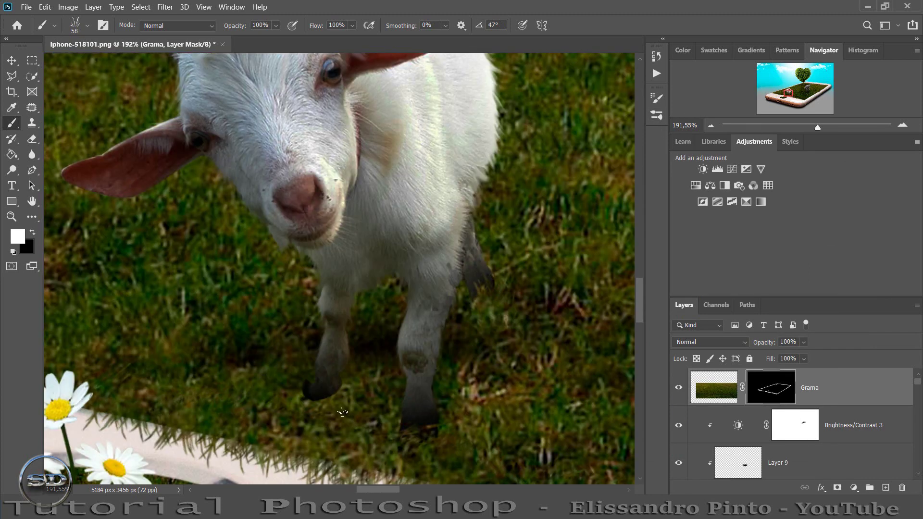
- Cover the white goat's left and right dark hoof tips with grass blades
right_click(316, 405)
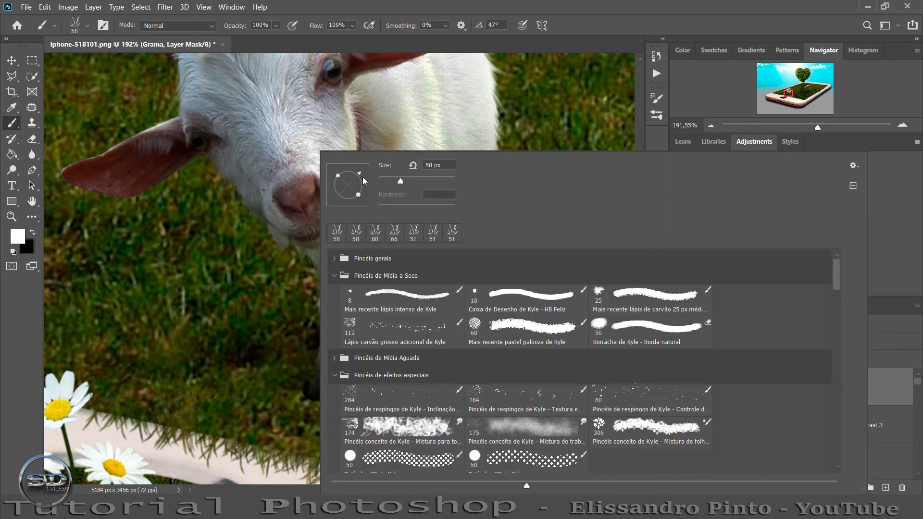
key(Escape)
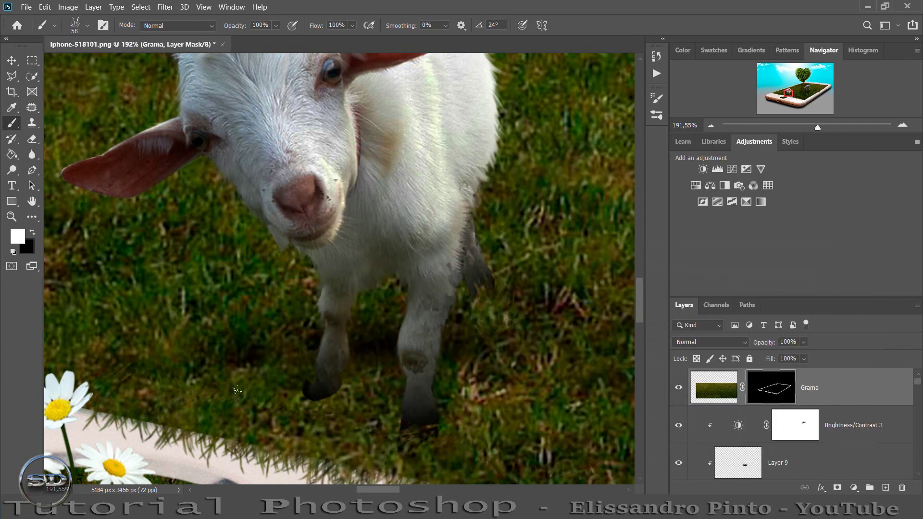
drag(287, 398, 345, 397)
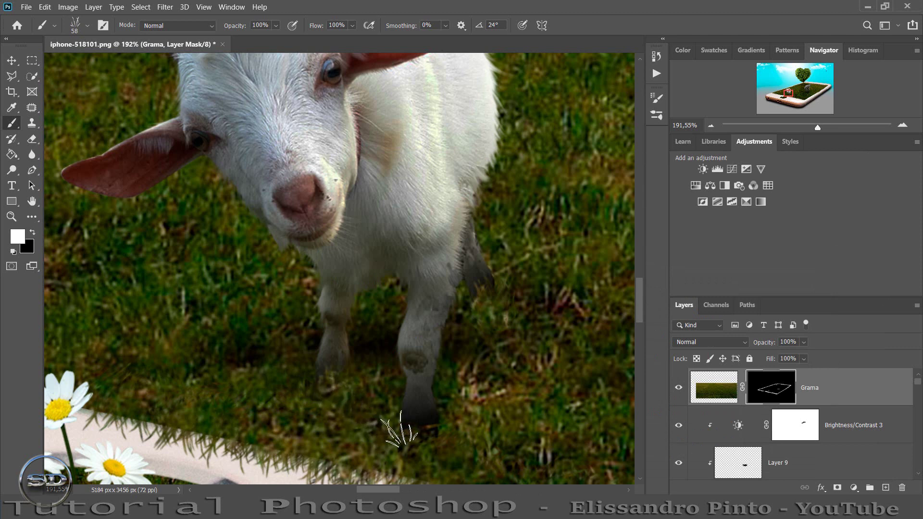
drag(391, 426, 440, 435)
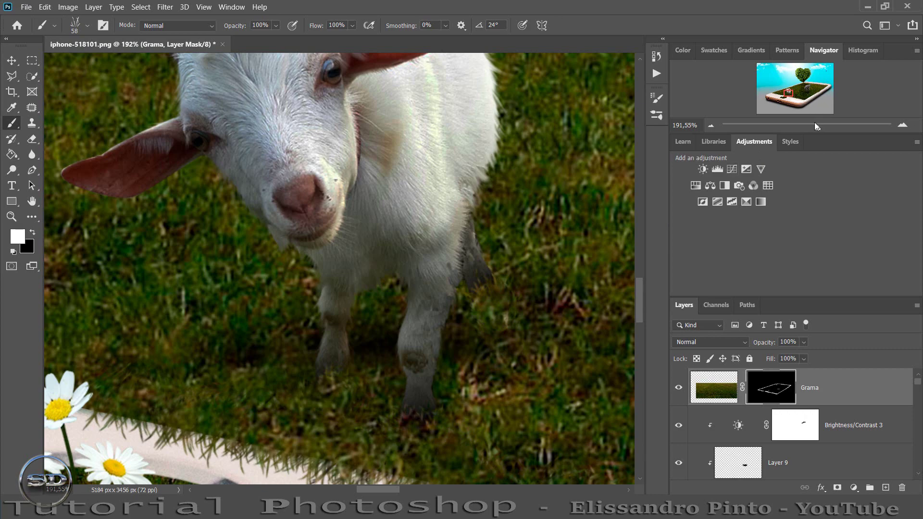
drag(815, 123, 795, 124)
drag(796, 124, 803, 124)
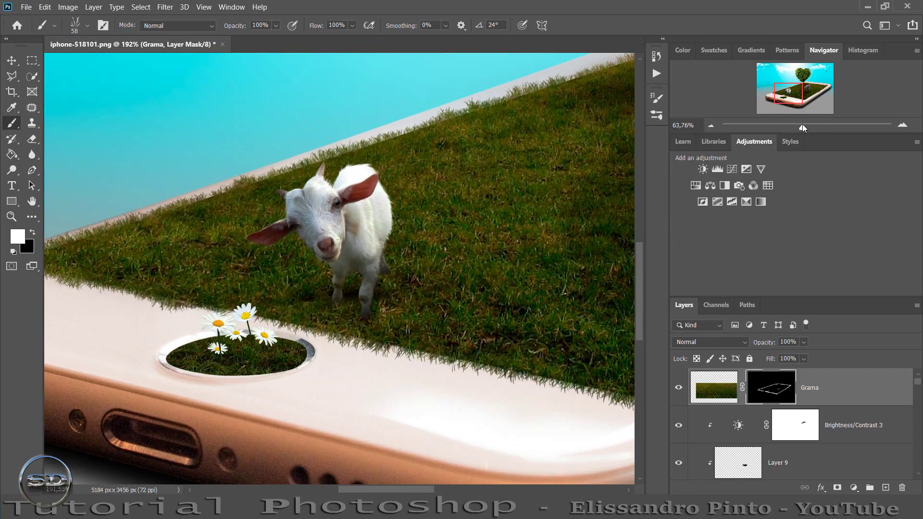
drag(788, 87, 799, 85)
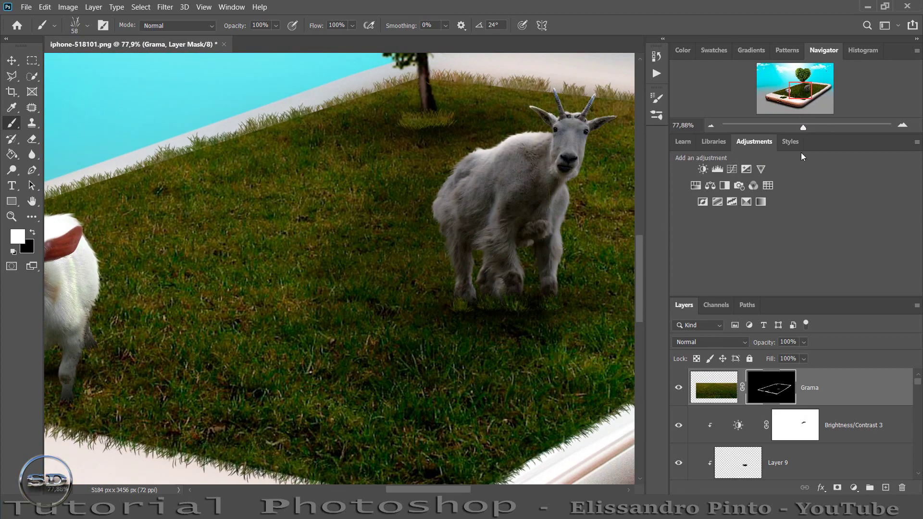
- Add a new Layer 12 above the Grama grass layer and clip it to Grama
click(714, 393)
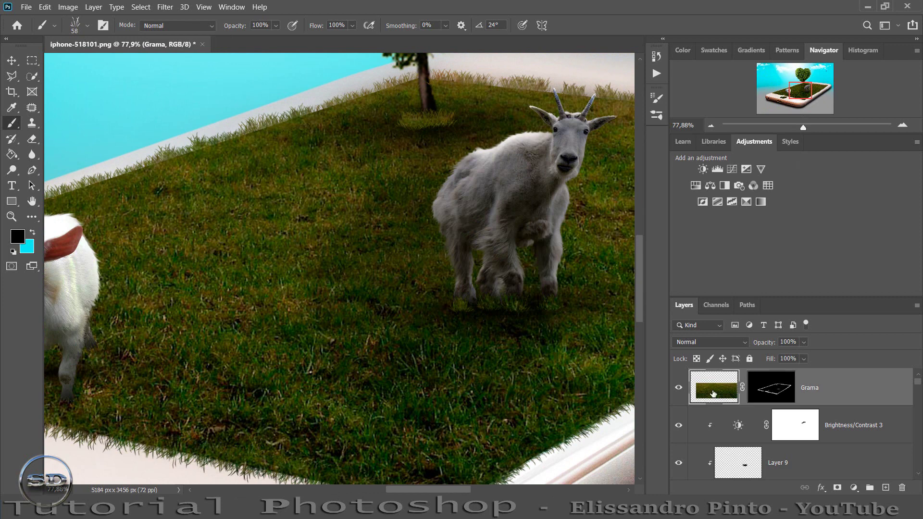
click(885, 487)
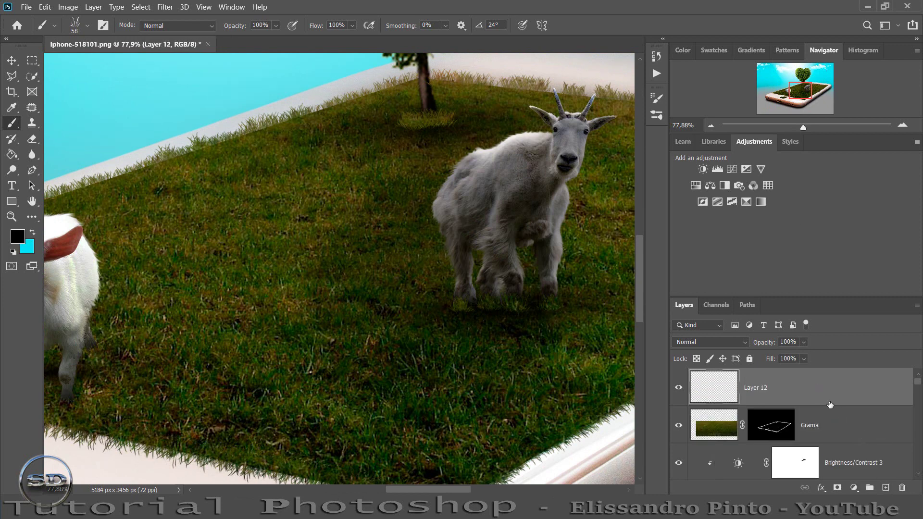
right_click(817, 389)
click(736, 219)
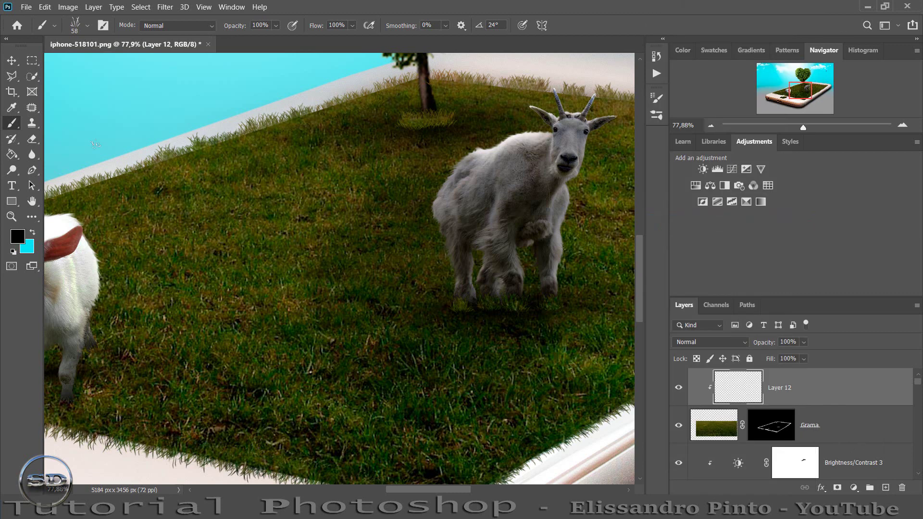
- Choose the soft round brush in the brush settings
right_click(154, 216)
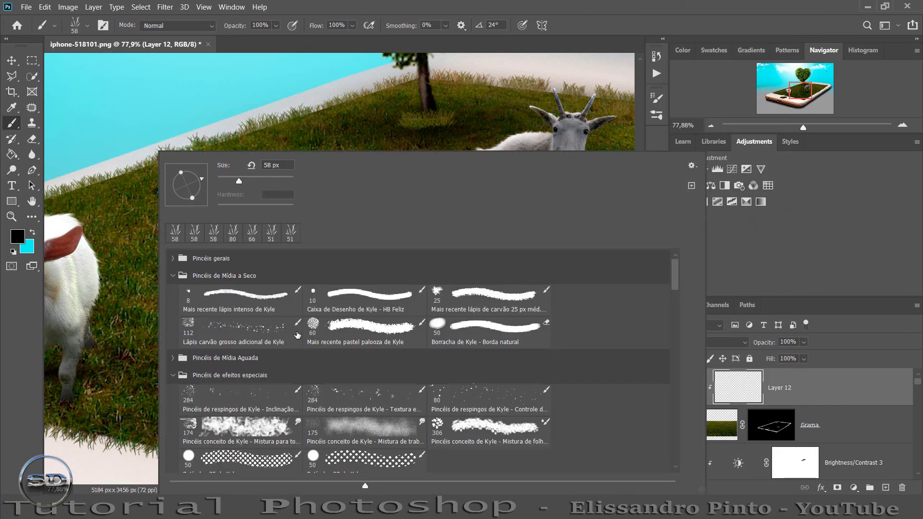
click(173, 276)
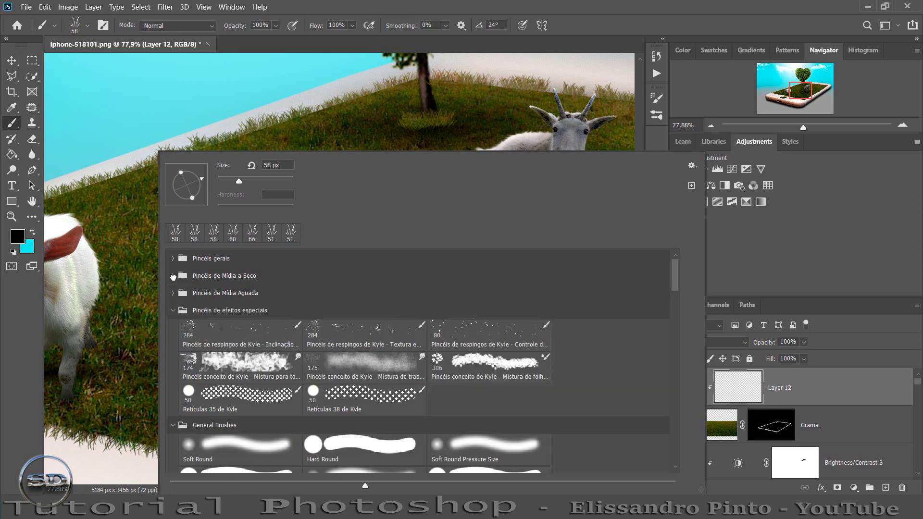
click(174, 276)
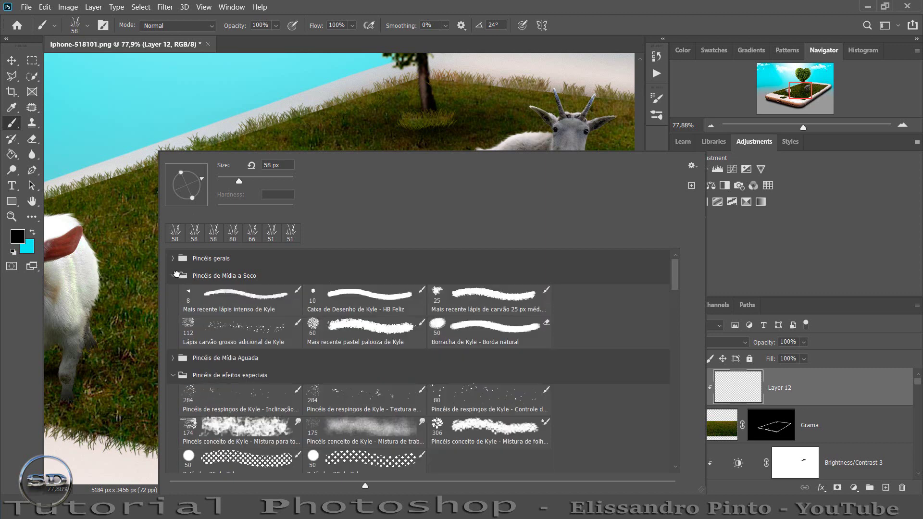
click(174, 275)
click(173, 258)
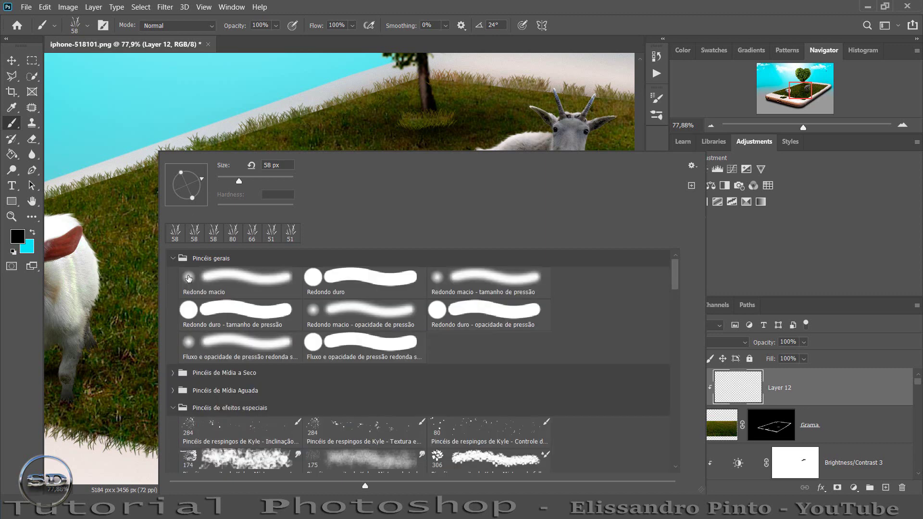
click(189, 277)
double_click(202, 283)
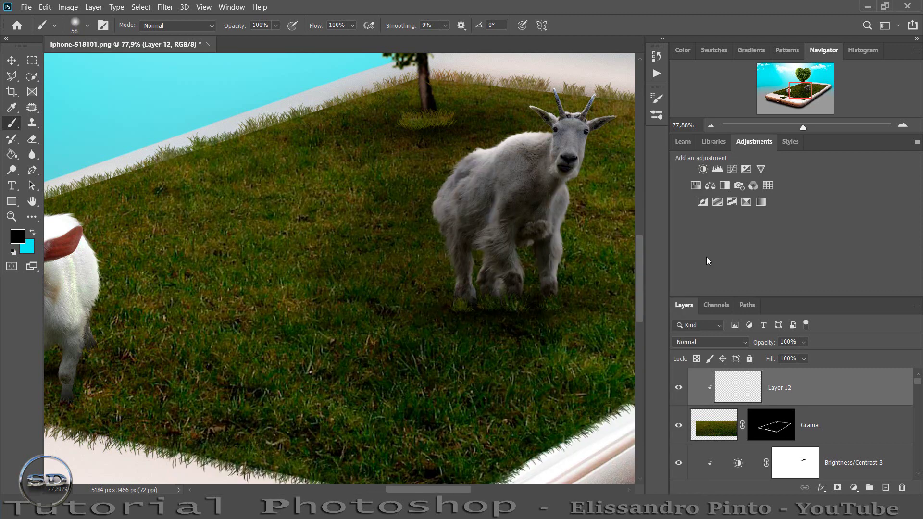
- Paint a soft shadow under the grey goat's feet and fade it to 66% fill
drag(806, 125, 811, 125)
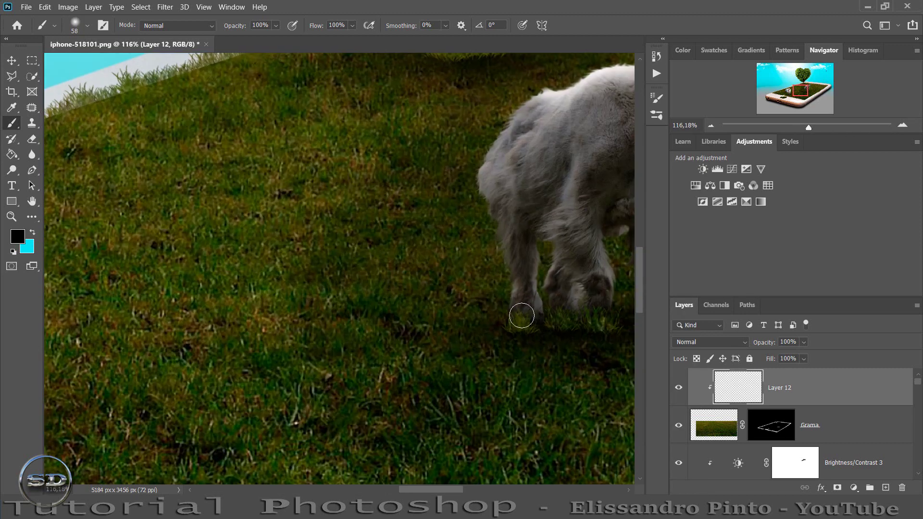
drag(515, 319, 611, 322)
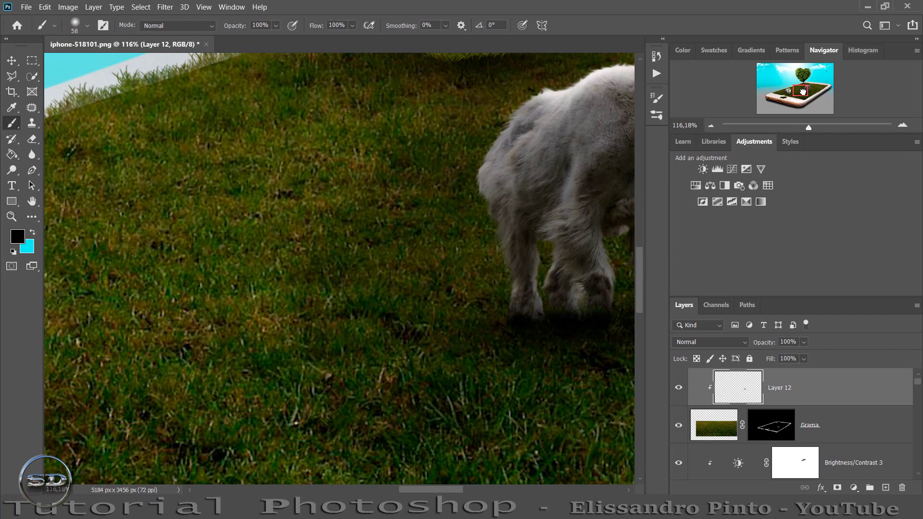
drag(800, 90, 807, 90)
drag(458, 298, 344, 305)
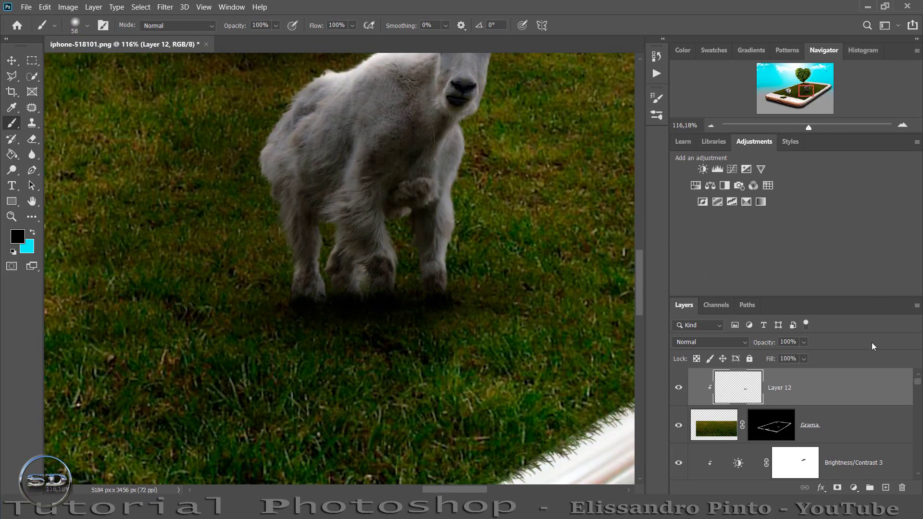
drag(770, 360, 750, 349)
- Darken the light grass patch at the tree base and zoom back out to the whole image
drag(807, 91, 801, 86)
drag(809, 127, 815, 128)
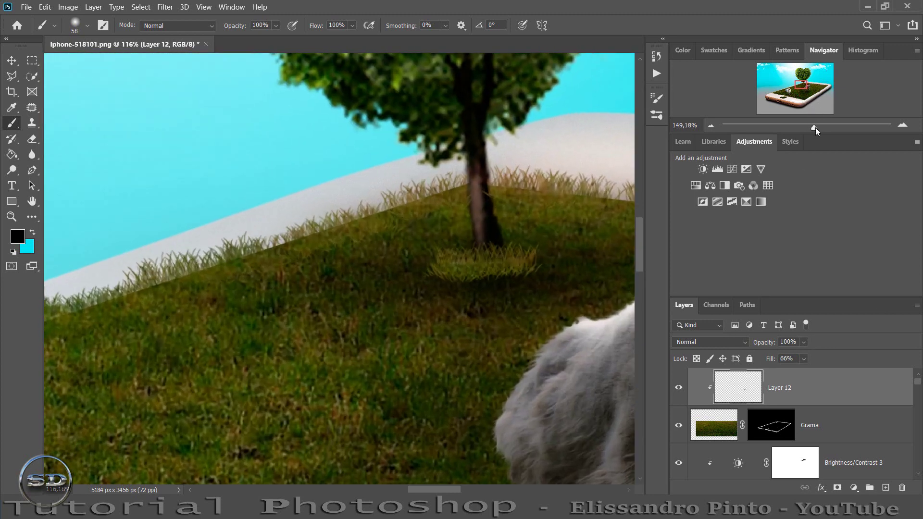
drag(564, 257, 419, 269)
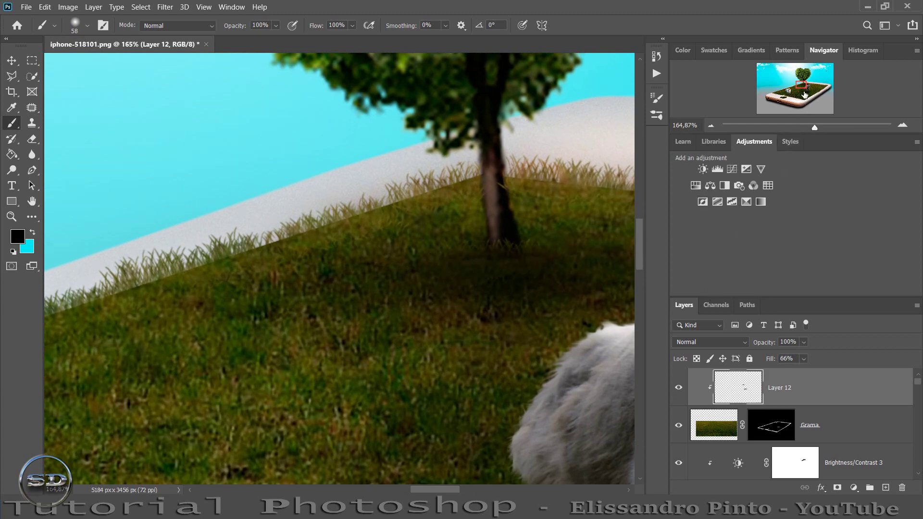
drag(805, 86, 792, 97)
drag(818, 125, 788, 125)
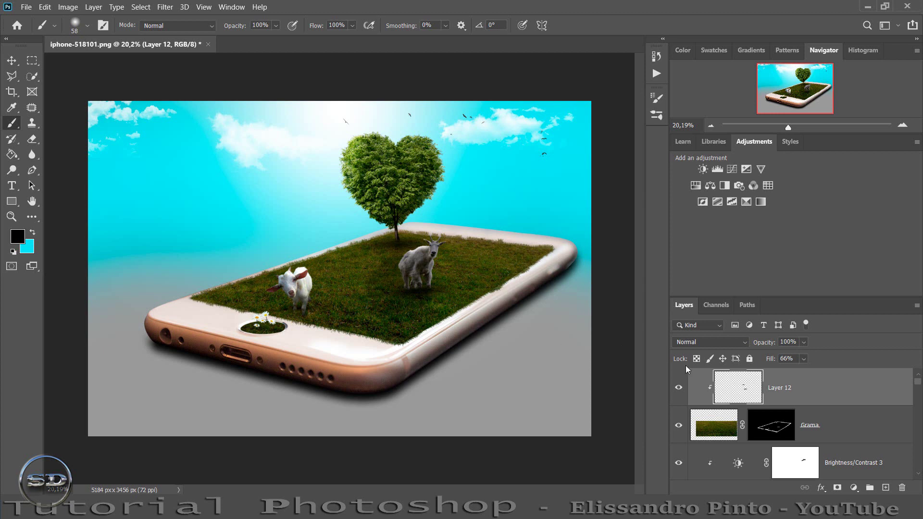
- Add Layer 13 and draw a quadrilateral Polygonal Lasso selection on the grass
click(885, 488)
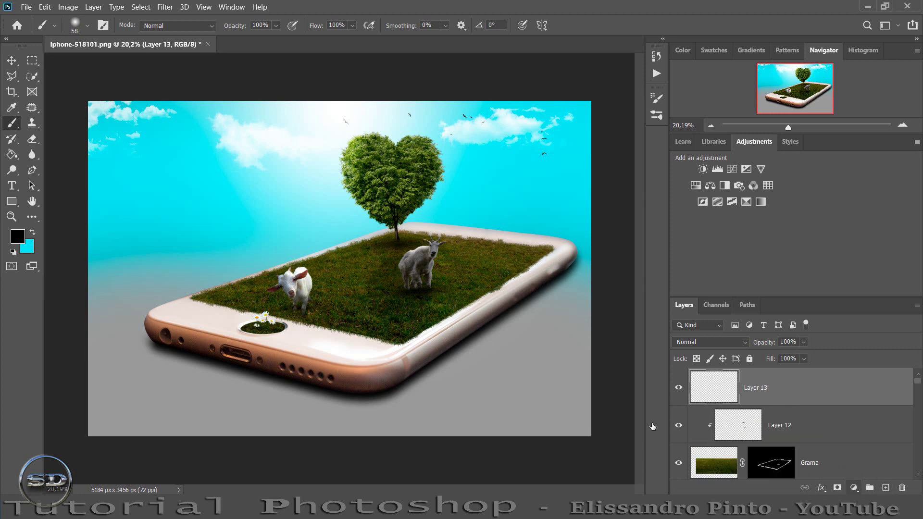
click(10, 80)
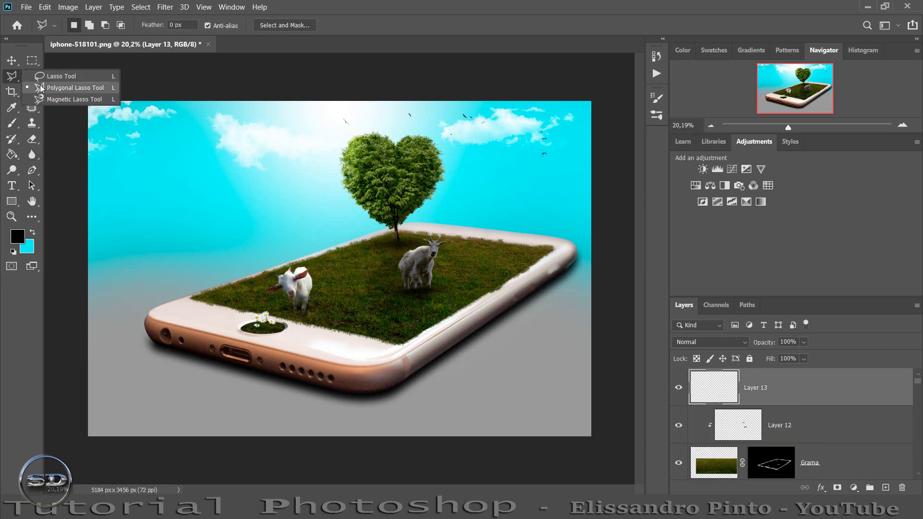
click(44, 84)
click(342, 244)
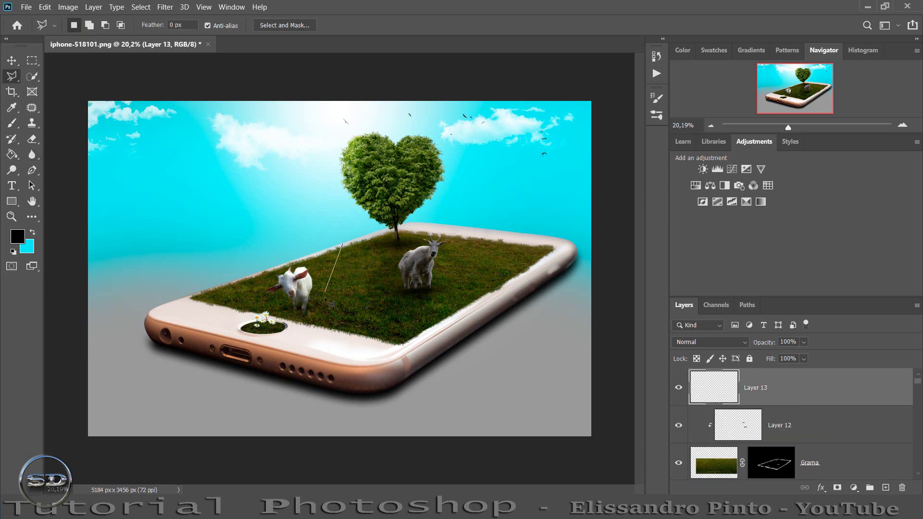
click(325, 322)
click(397, 345)
click(390, 233)
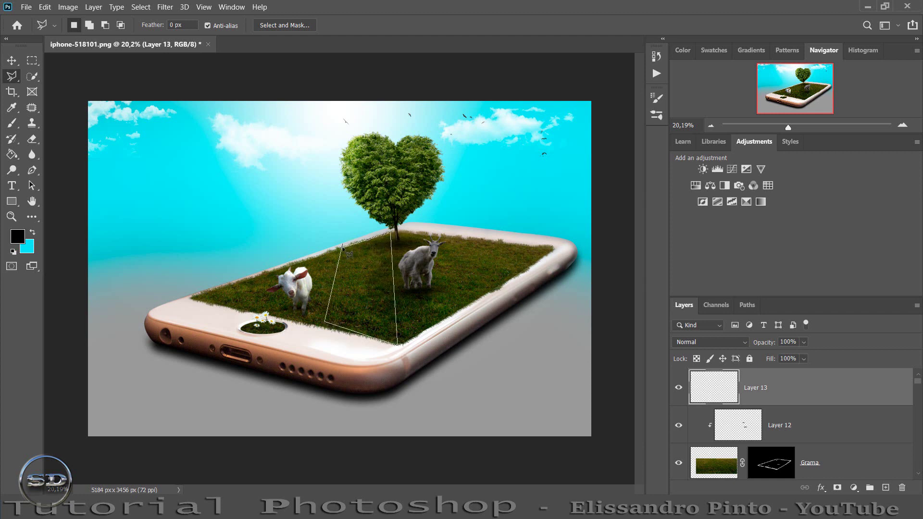
click(342, 245)
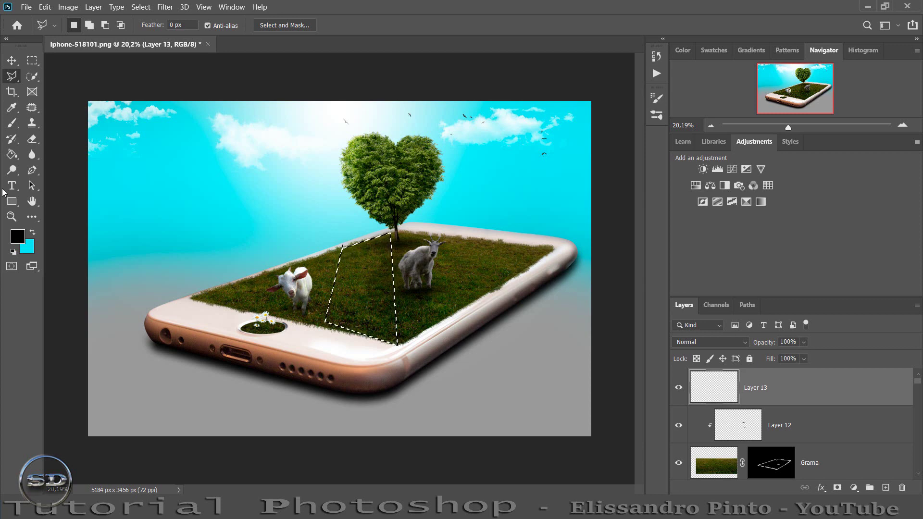
- Fill the quadrilateral selection with near-white using the Paint Bucket, then deselect
click(22, 236)
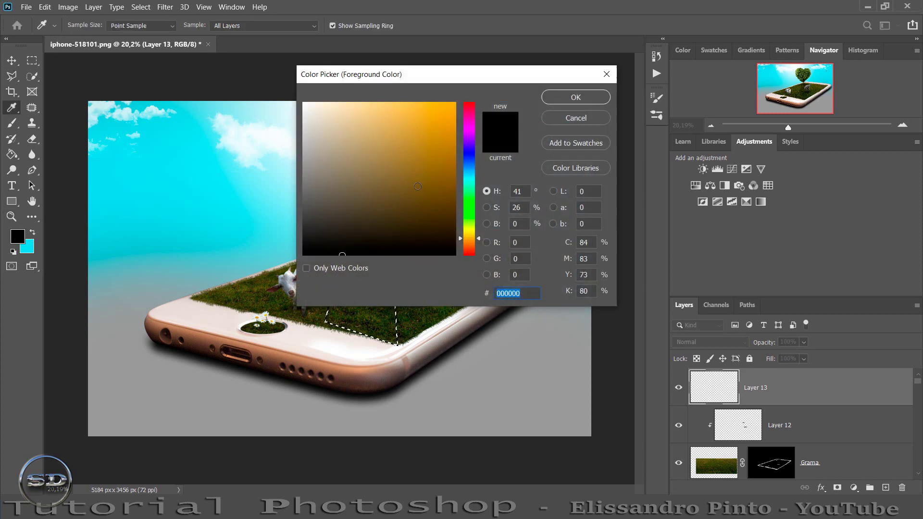
click(311, 103)
click(563, 97)
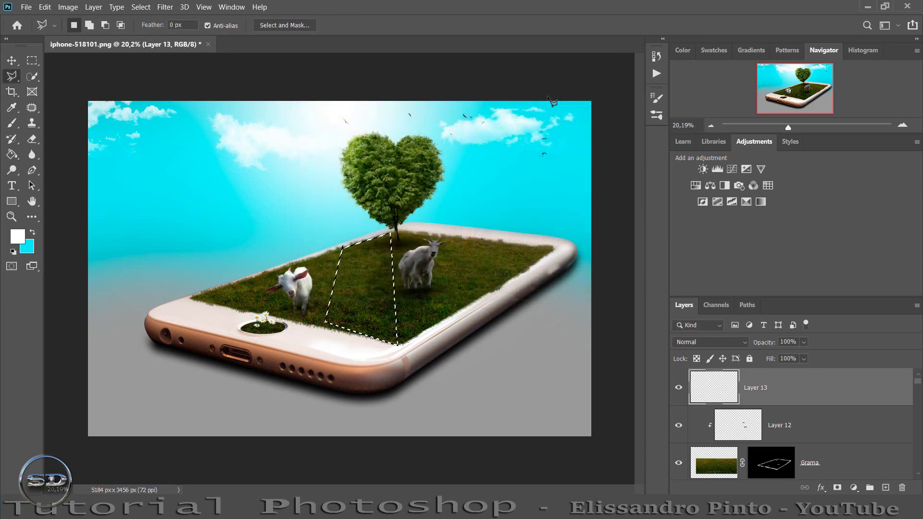
click(12, 153)
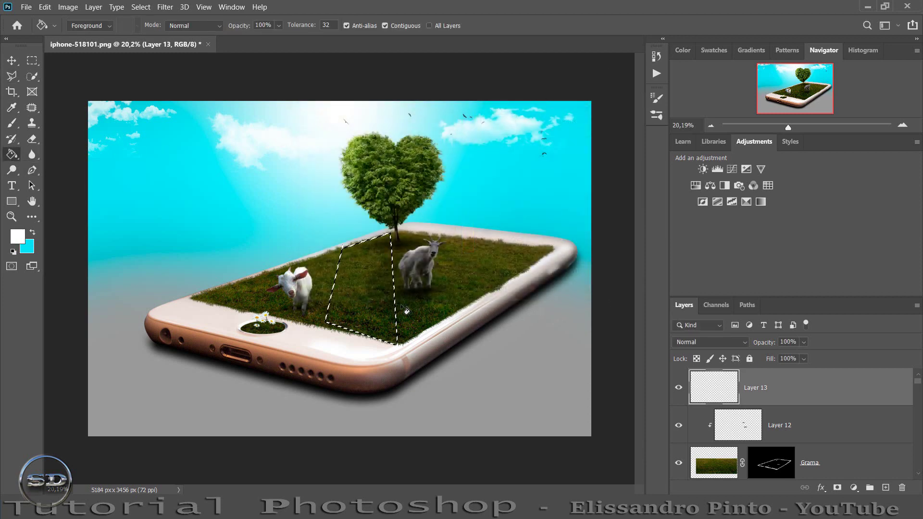
click(380, 303)
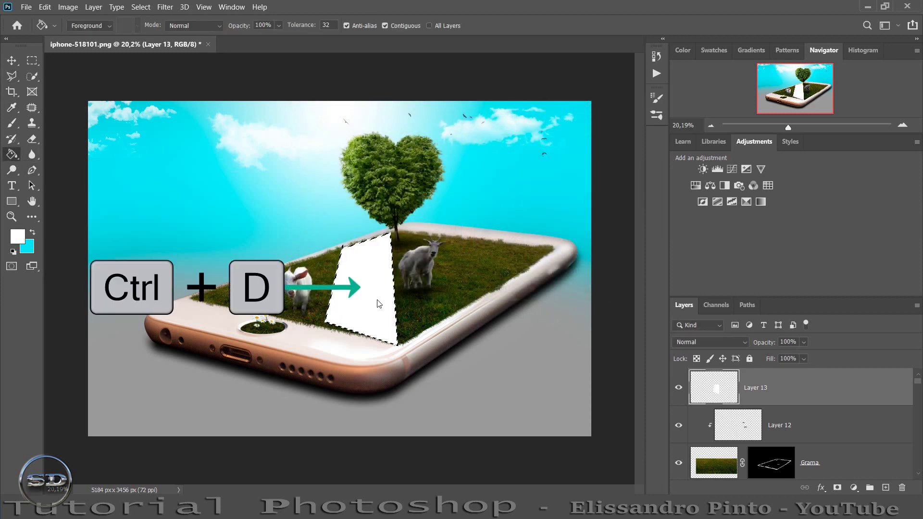
key(ctrl+d)
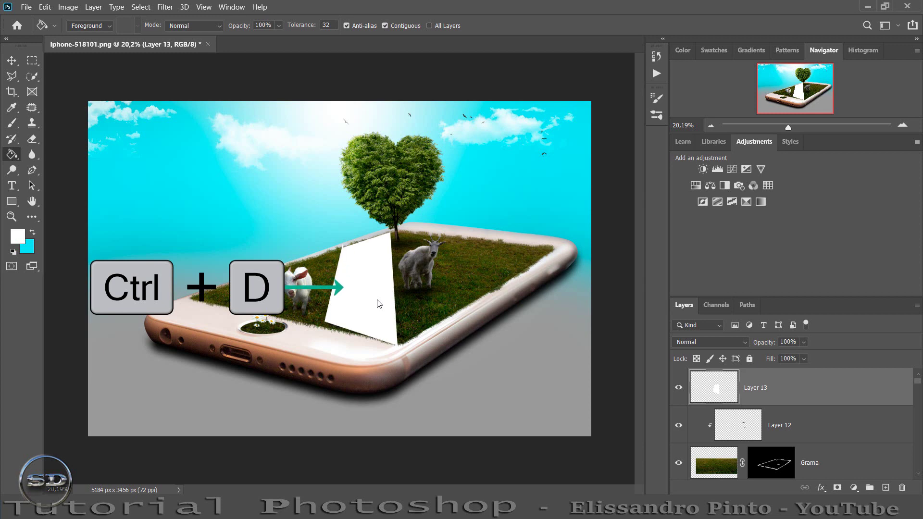
click(163, 9)
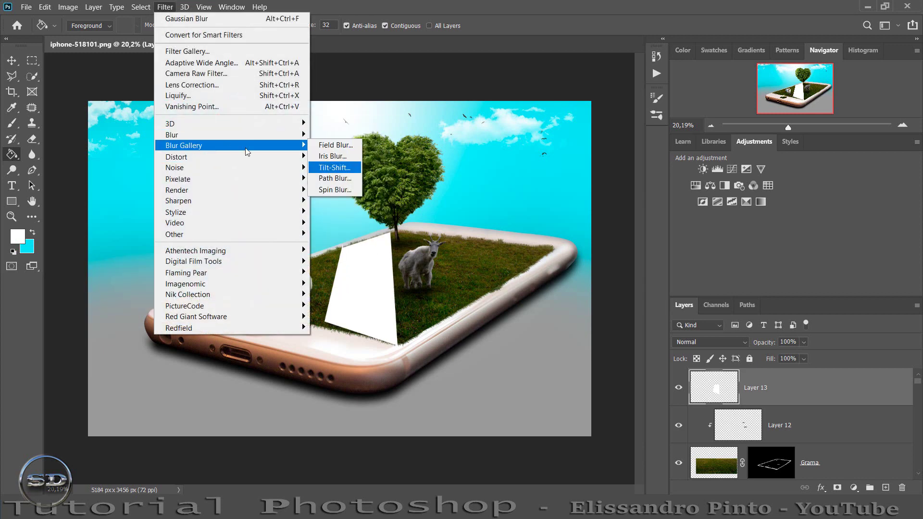
mouse_move(172, 135)
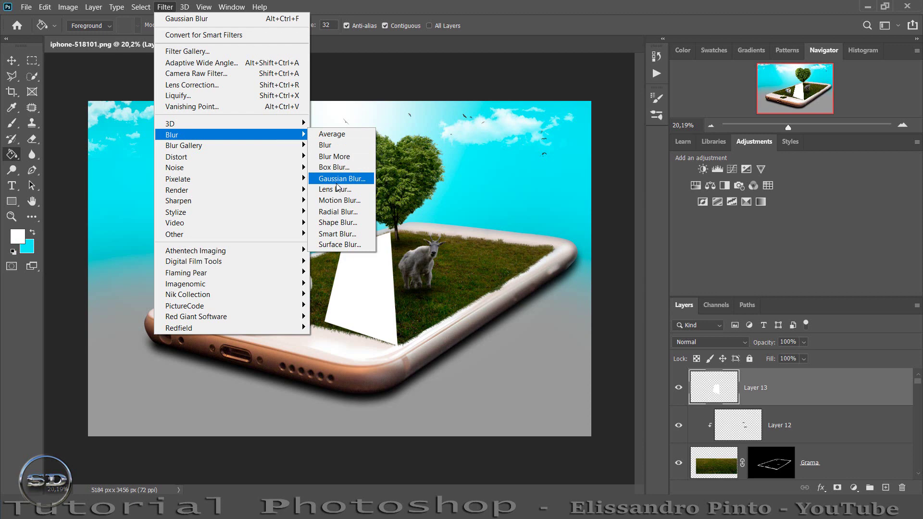
- Gaussian-blur the white shape and blend Layer 13 in Overlay at 74% opacity
click(337, 178)
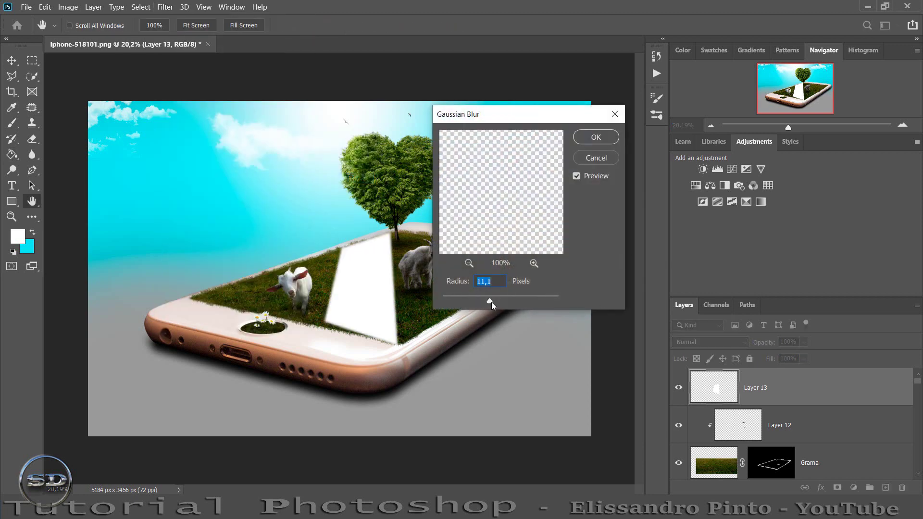
drag(494, 302, 514, 303)
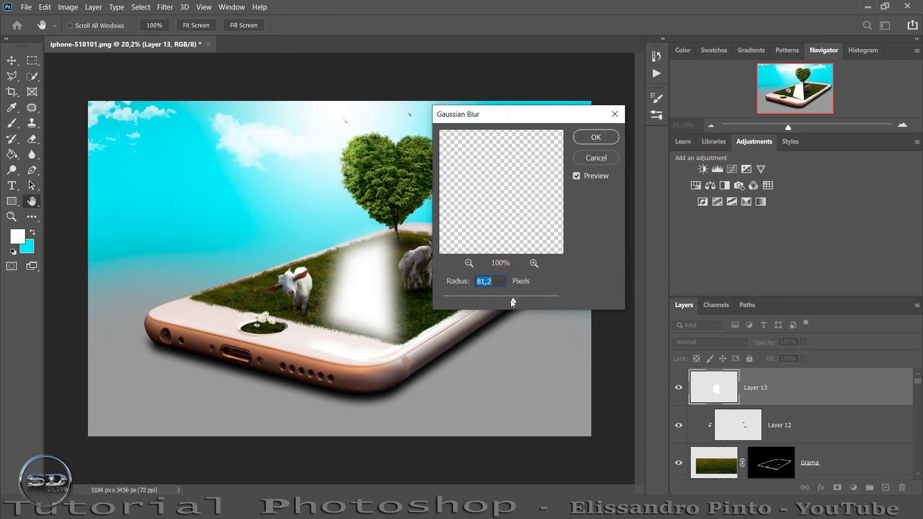
click(590, 136)
click(695, 341)
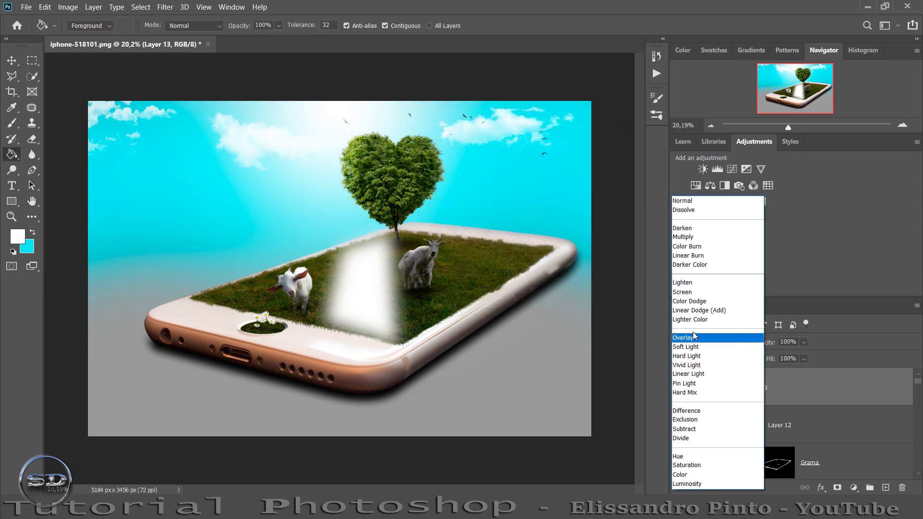
click(694, 339)
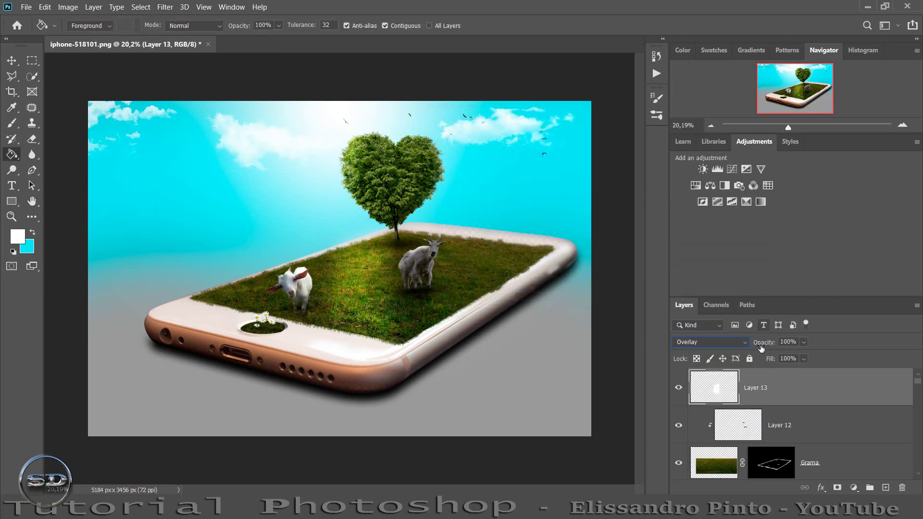
drag(761, 342, 746, 339)
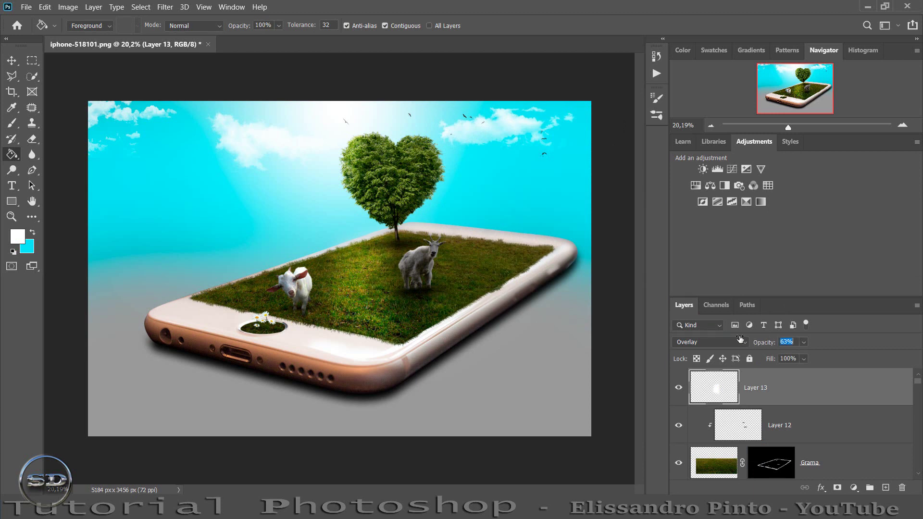
- Enlarge the blurred light shape to 117% with Free Transform
click(12, 61)
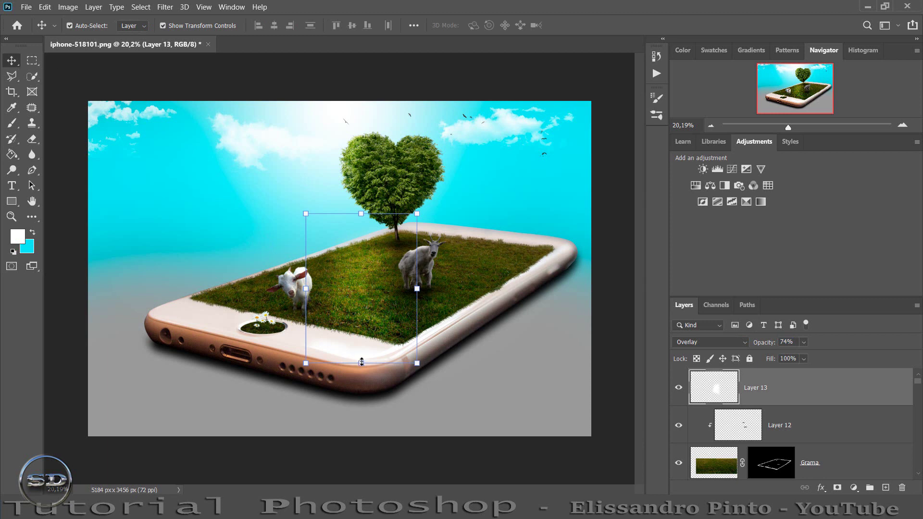
mouse_move(362, 362)
mouse_down()
mouse_move(361, 376)
mouse_move(356, 342)
mouse_up()
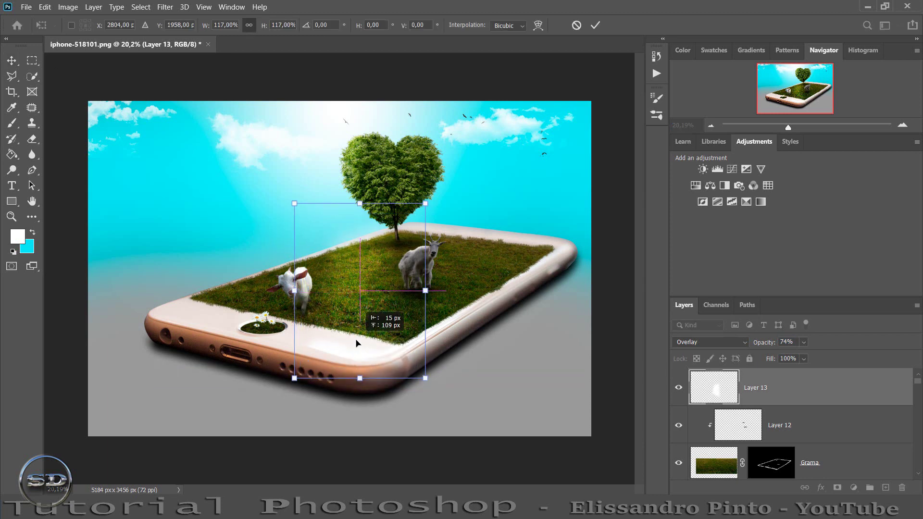
click(12, 123)
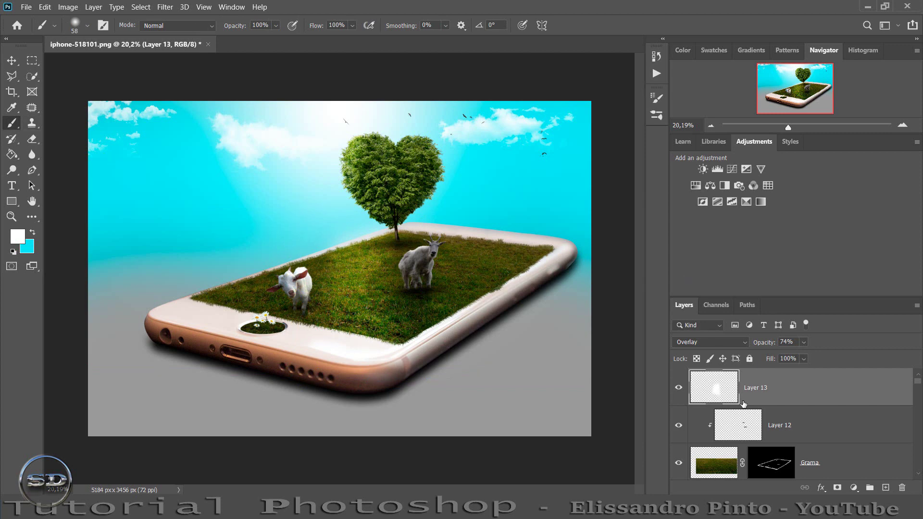
click(795, 126)
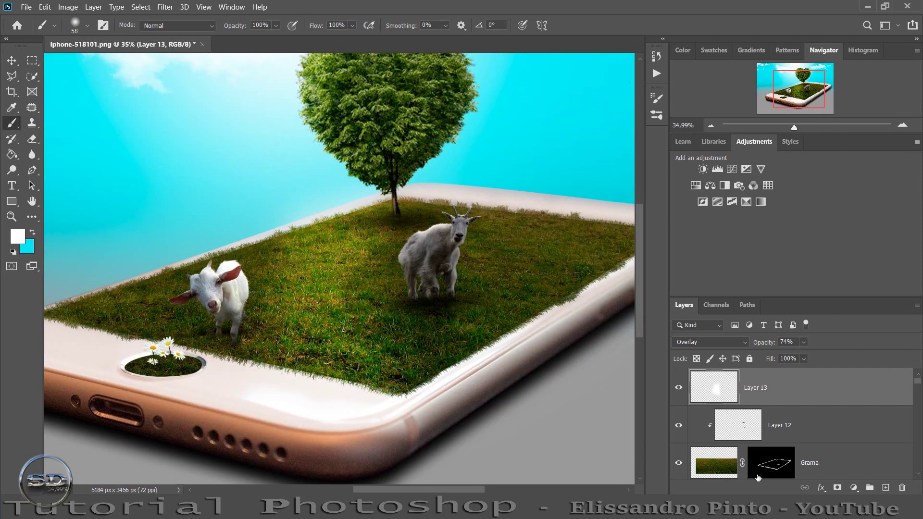
- Select the Selective Color 1 layer and add a new Layer 14 above it
scroll(768, 429, down, 3)
scroll(768, 430, down, 2)
scroll(768, 428, down, 1)
scroll(768, 428, down, 2)
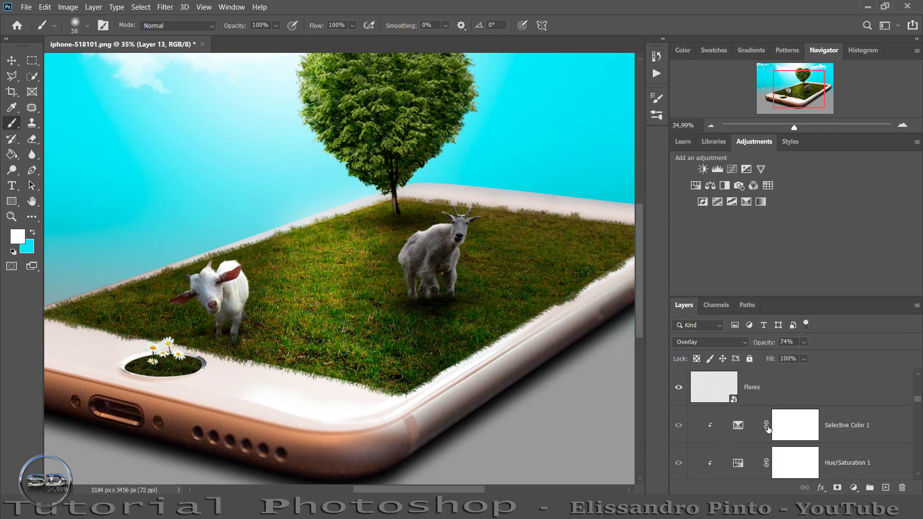
click(796, 420)
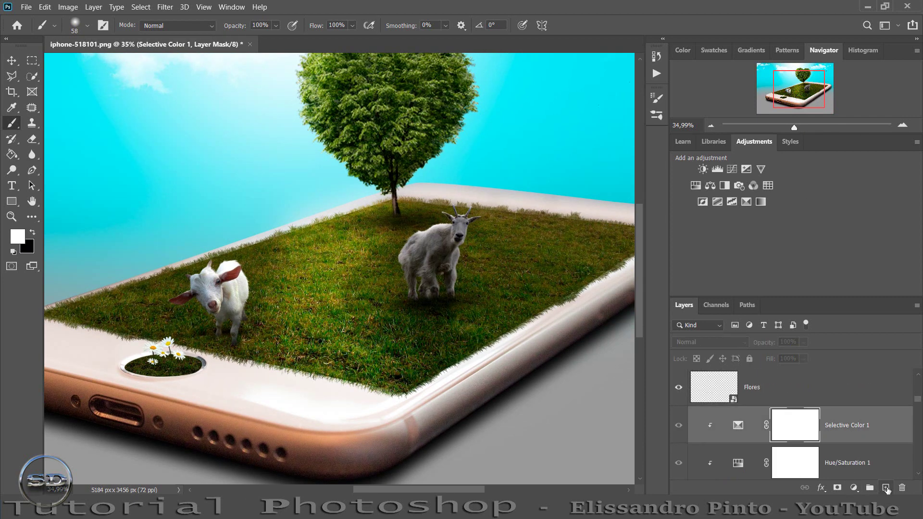
click(885, 487)
click(11, 76)
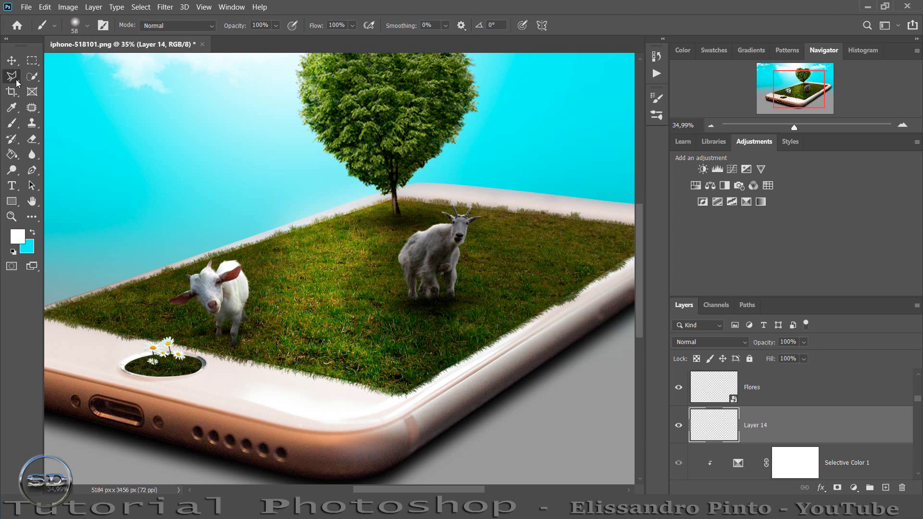
- Fill a white triangle on the grass from the tree base to the phone's right edge
click(400, 197)
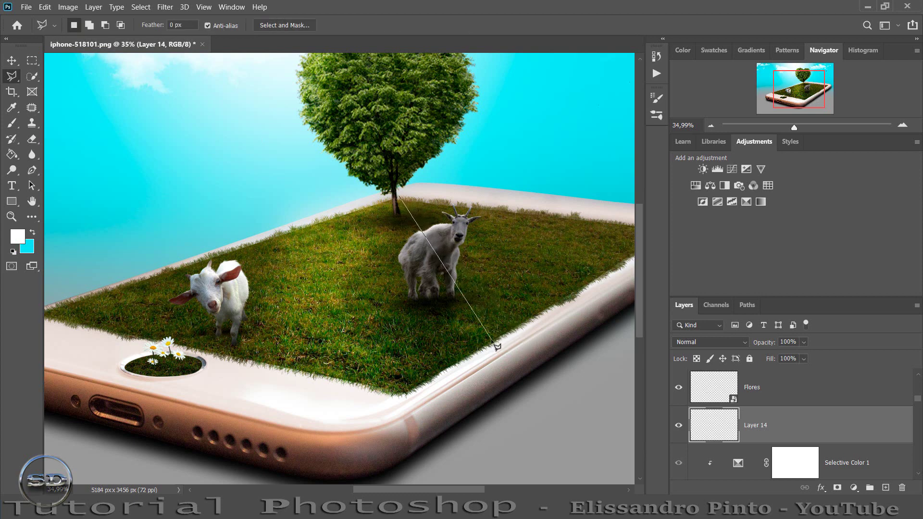
click(485, 347)
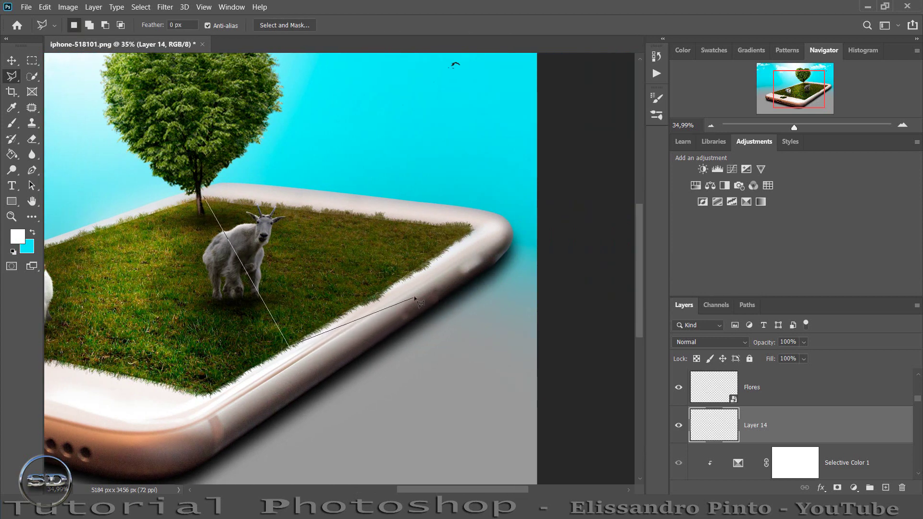
click(457, 293)
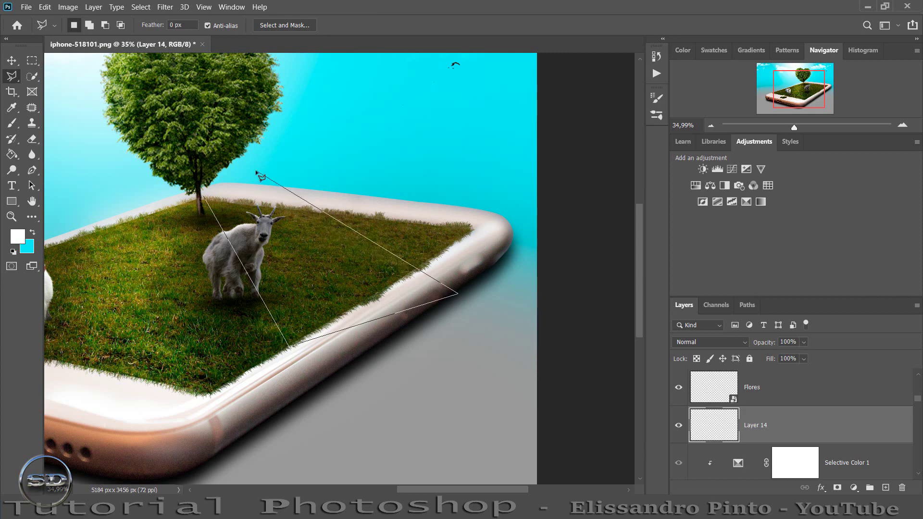
click(240, 185)
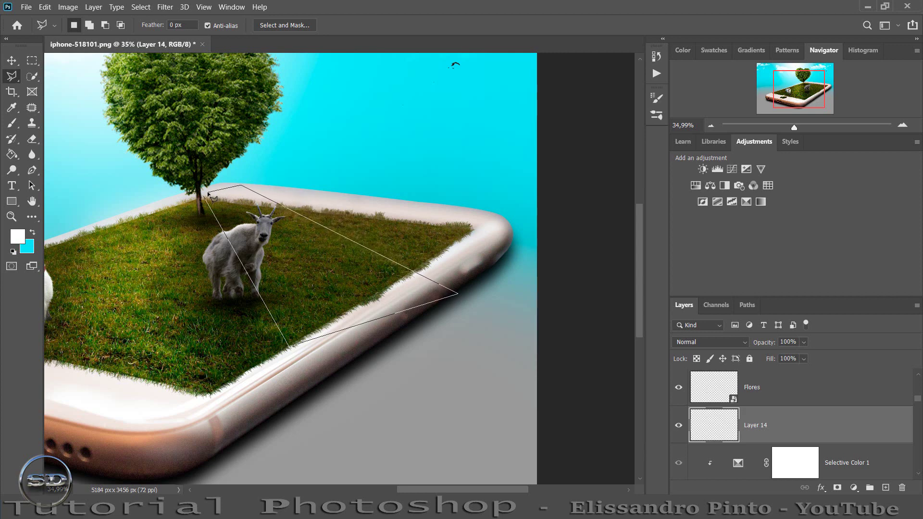
click(207, 194)
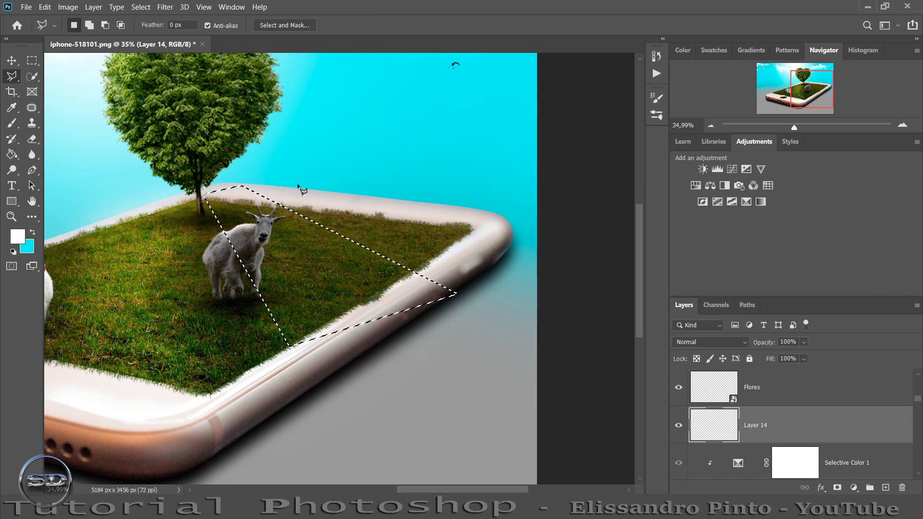
click(11, 154)
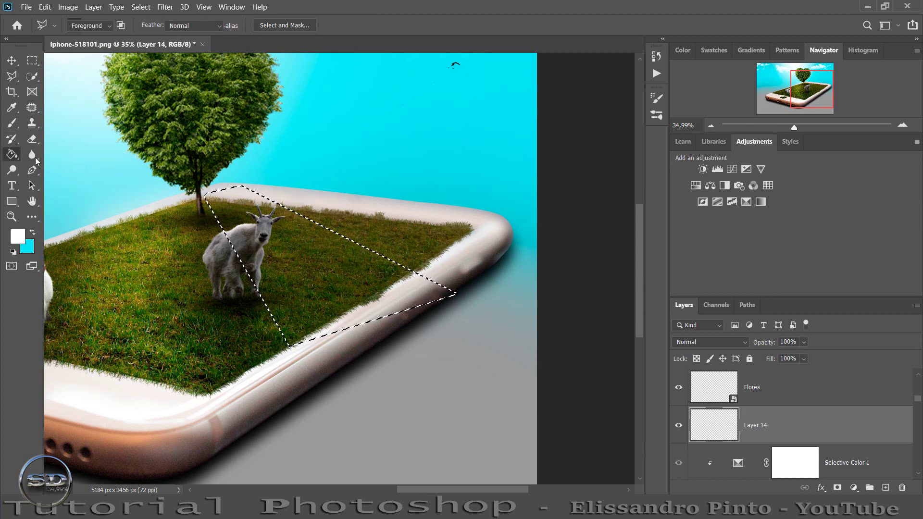
click(279, 278)
key(ctrl+d)
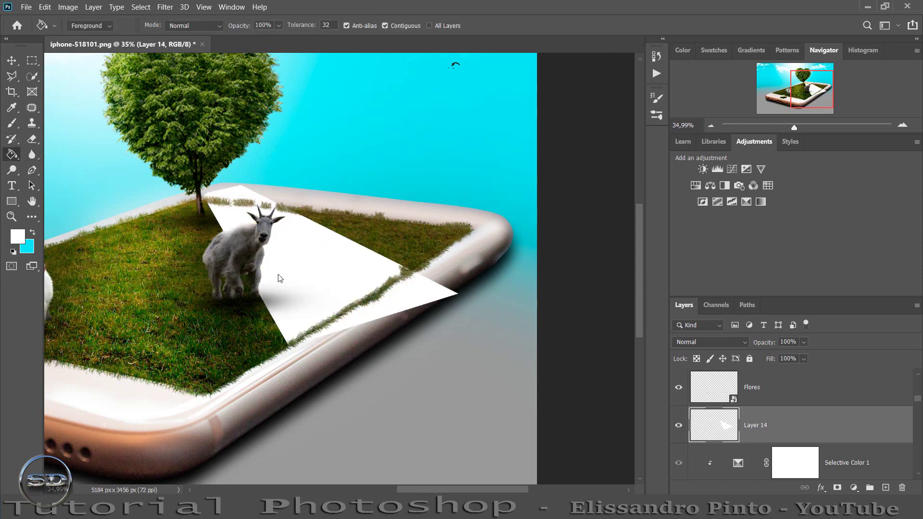
click(164, 5)
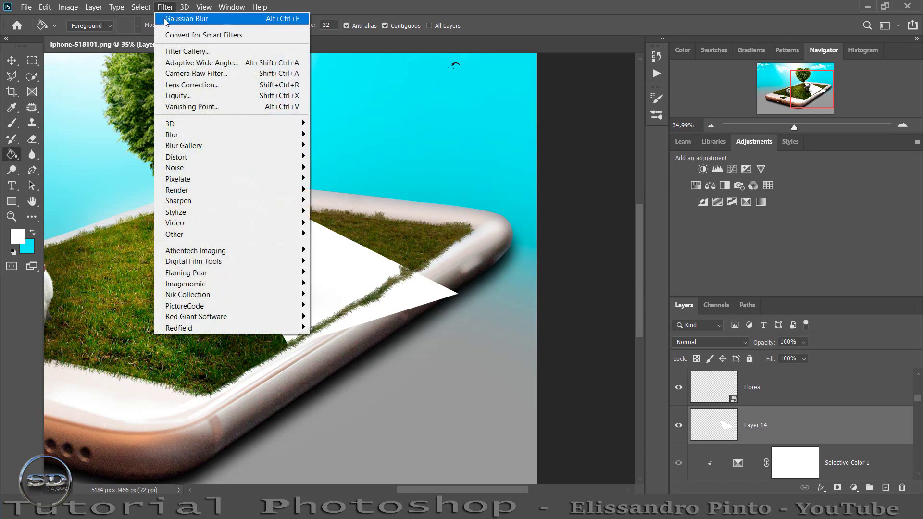
- Reapply the last blur to the triangle and set Layer 14 to Overlay
click(187, 18)
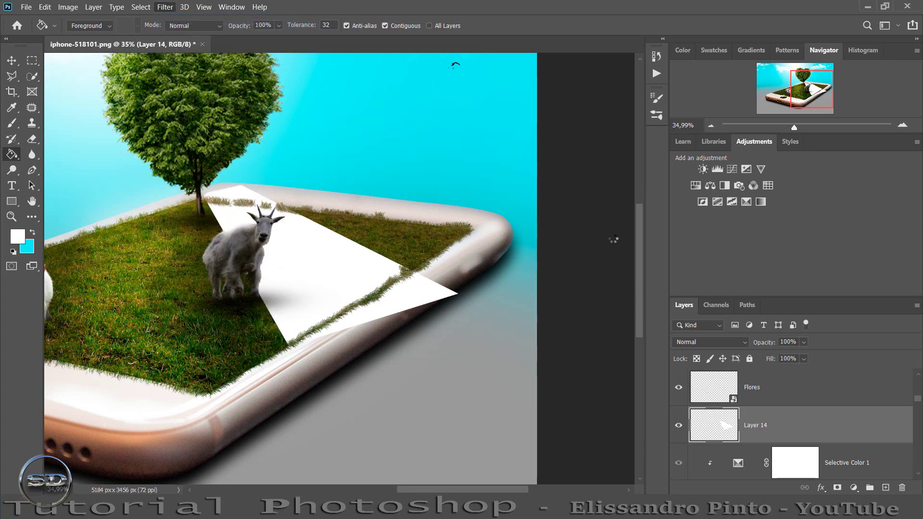
click(739, 341)
click(716, 338)
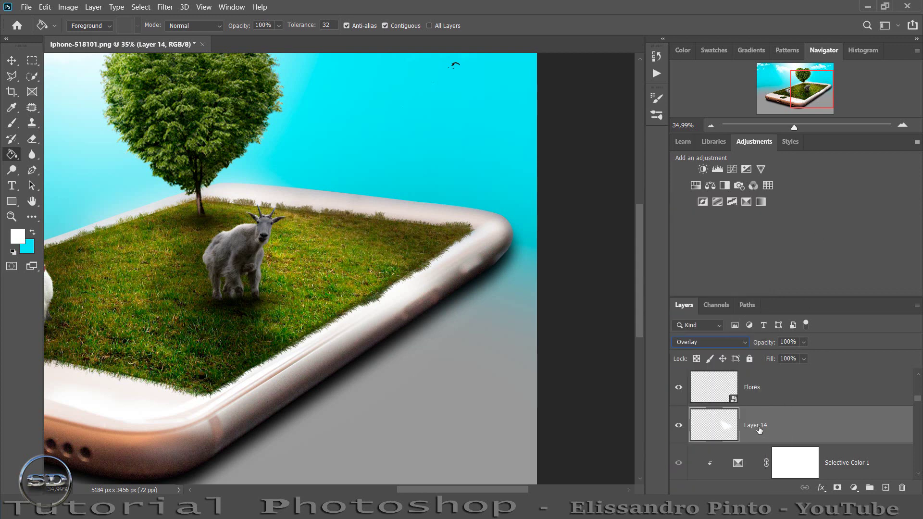
- Move Layer 14 between Layer 13 and Layer 12 and lower its fill to 71%
scroll(759, 430, down, 5)
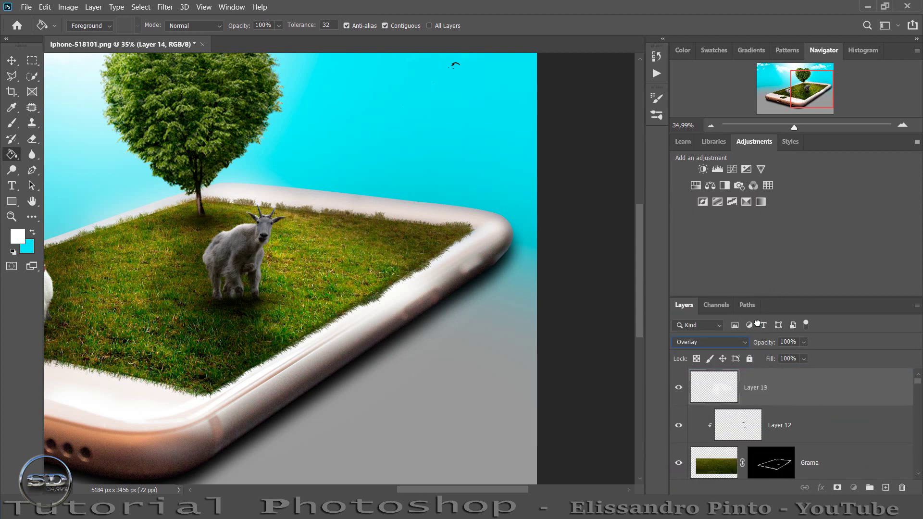
drag(758, 323, 749, 391)
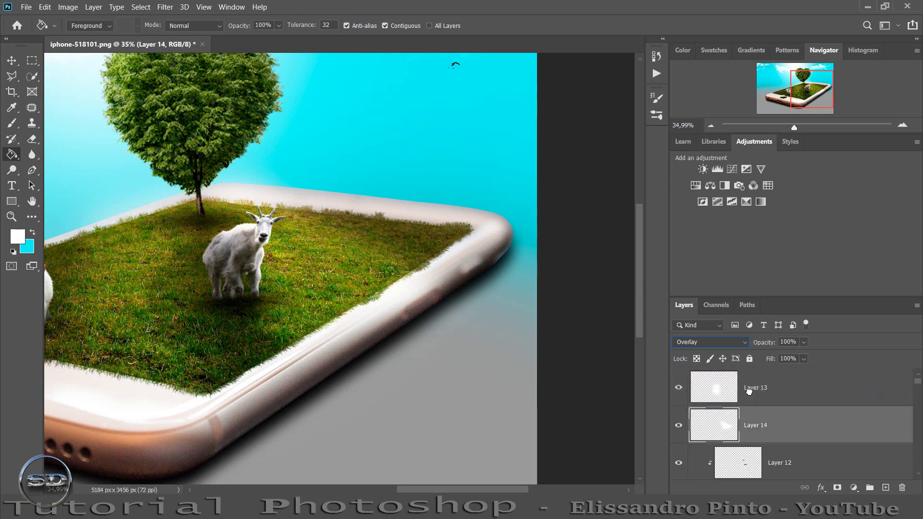
drag(794, 126, 802, 126)
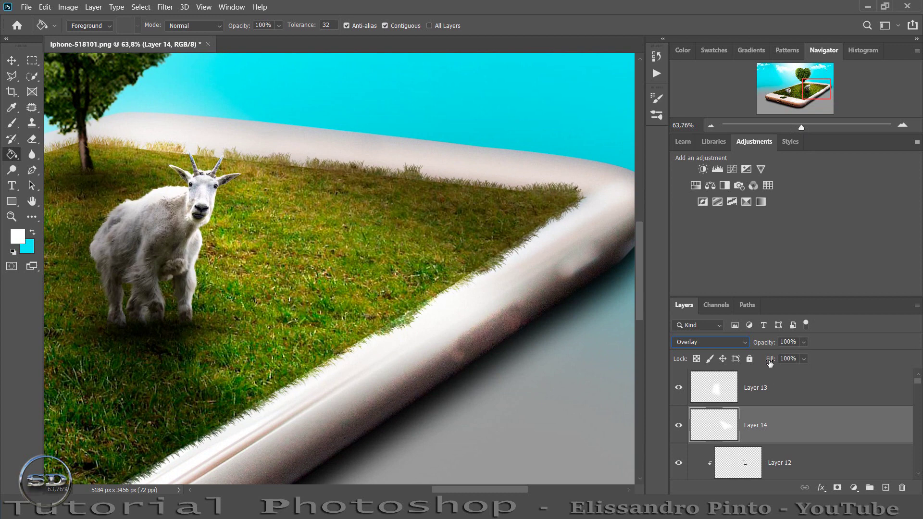
drag(769, 361, 753, 361)
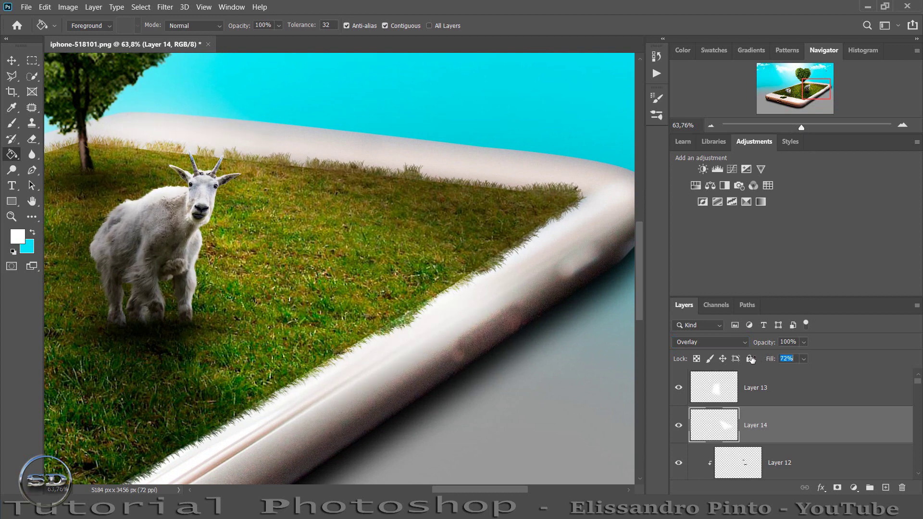
drag(801, 127, 788, 128)
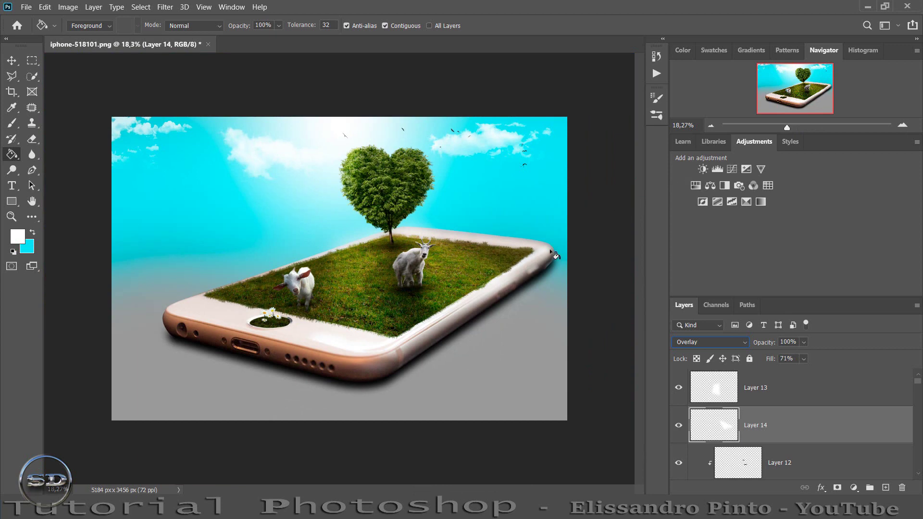
drag(789, 126, 797, 126)
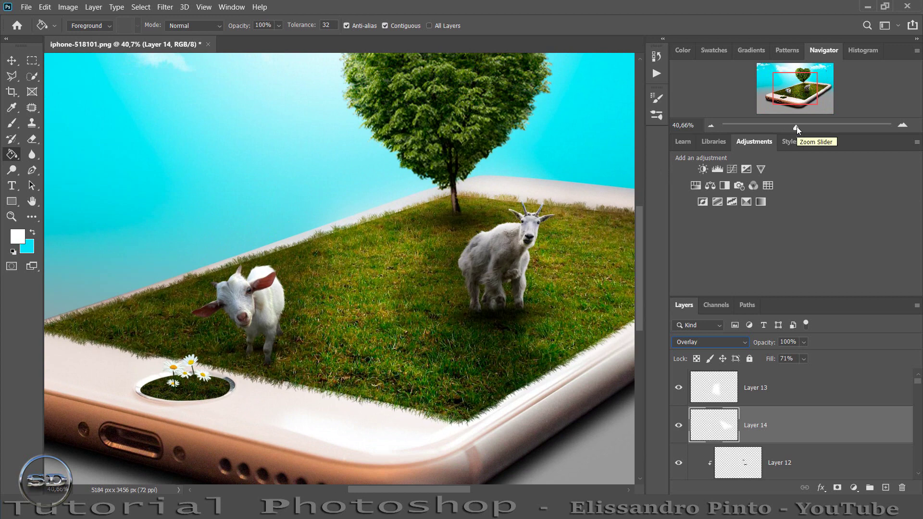
drag(797, 126, 788, 127)
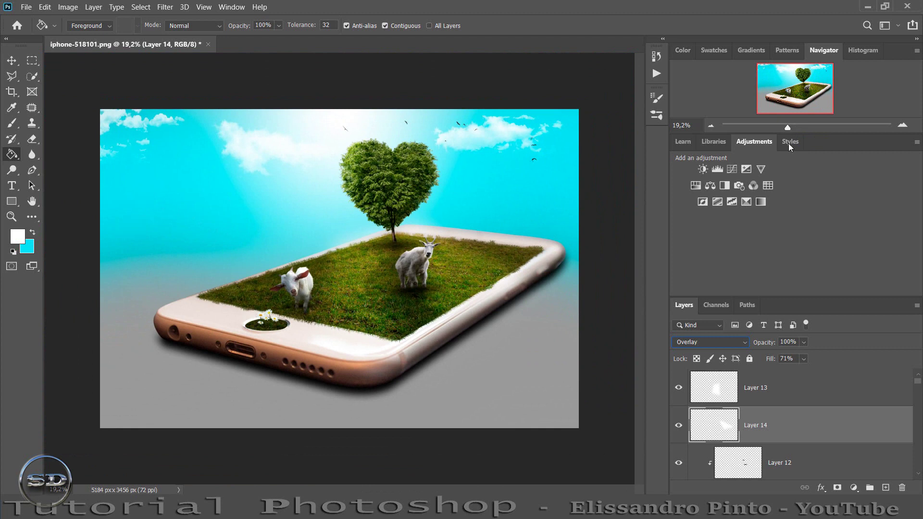
- Paint soft white light over the left goat on new Layer 15, Overlay at 59% opacity
click(885, 488)
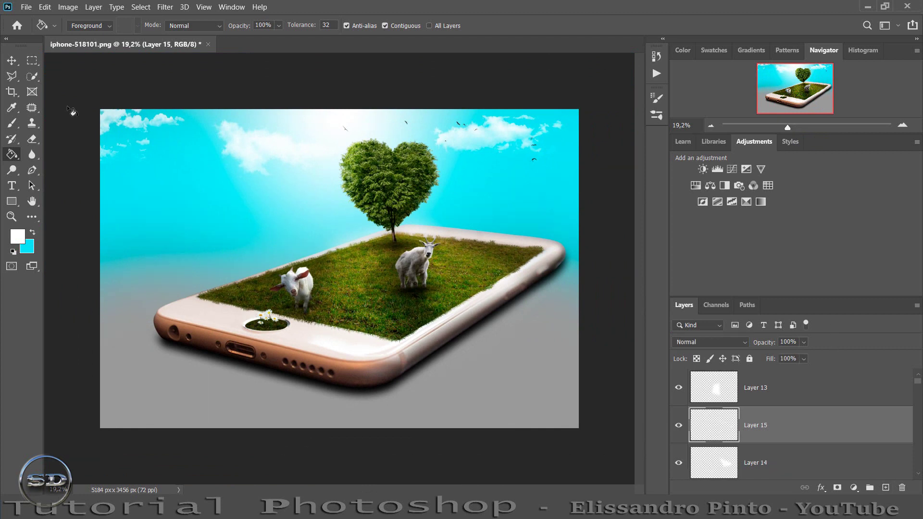
click(12, 123)
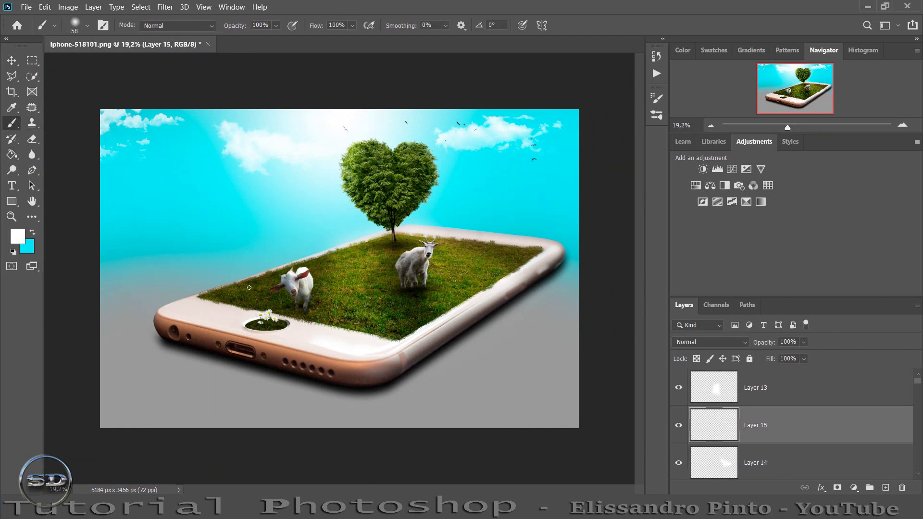
click(298, 288)
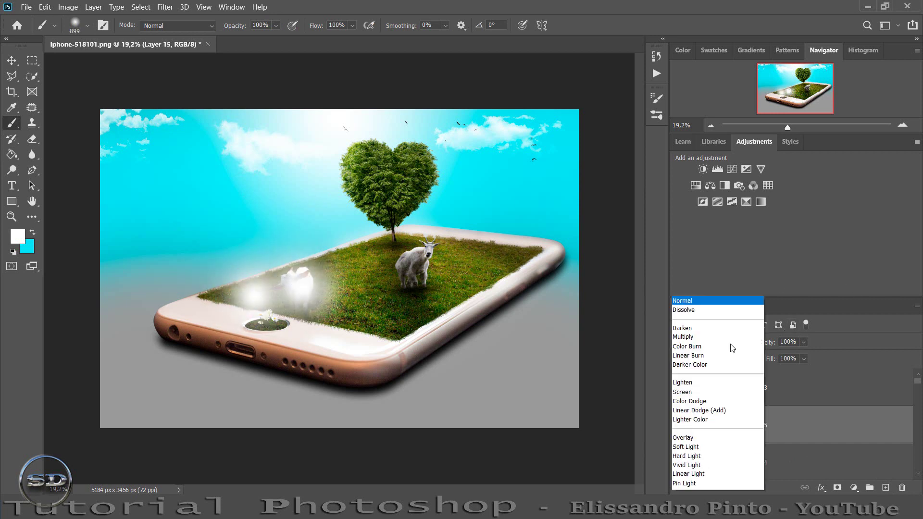
click(731, 342)
click(707, 338)
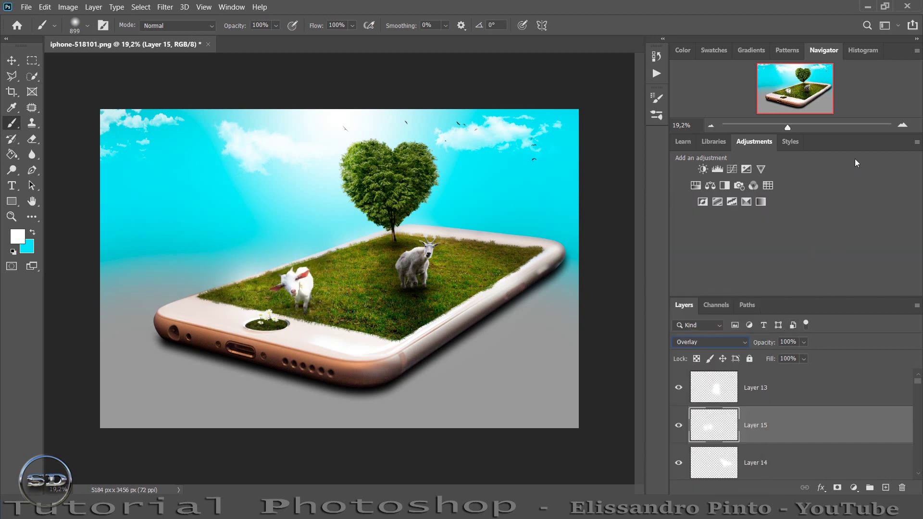
drag(790, 127, 797, 126)
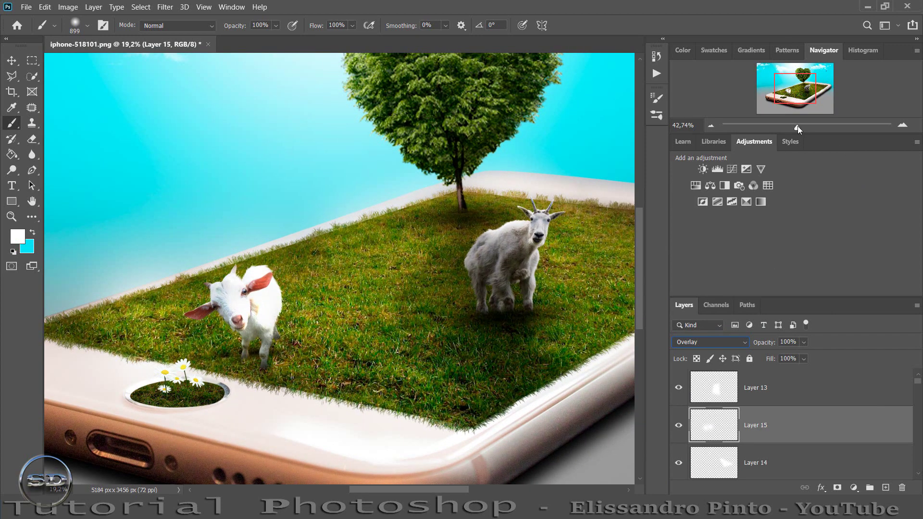
drag(771, 346, 745, 341)
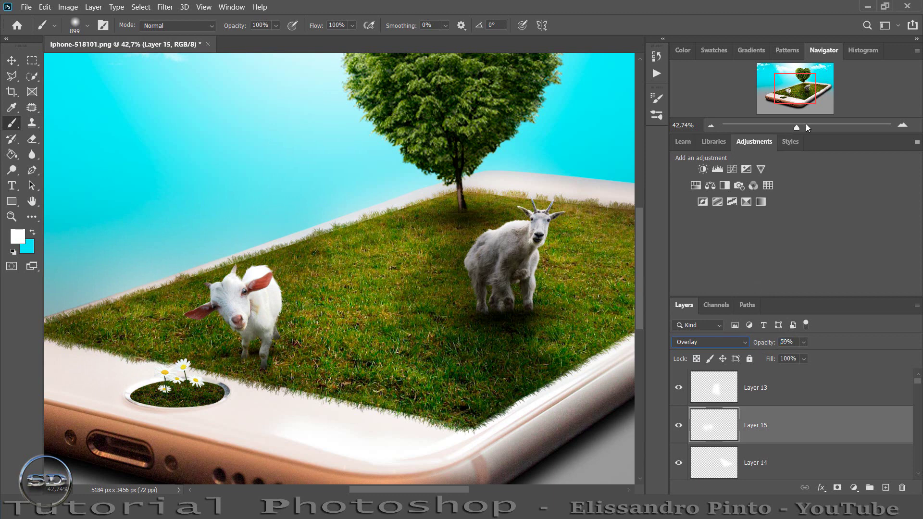
drag(794, 124, 788, 127)
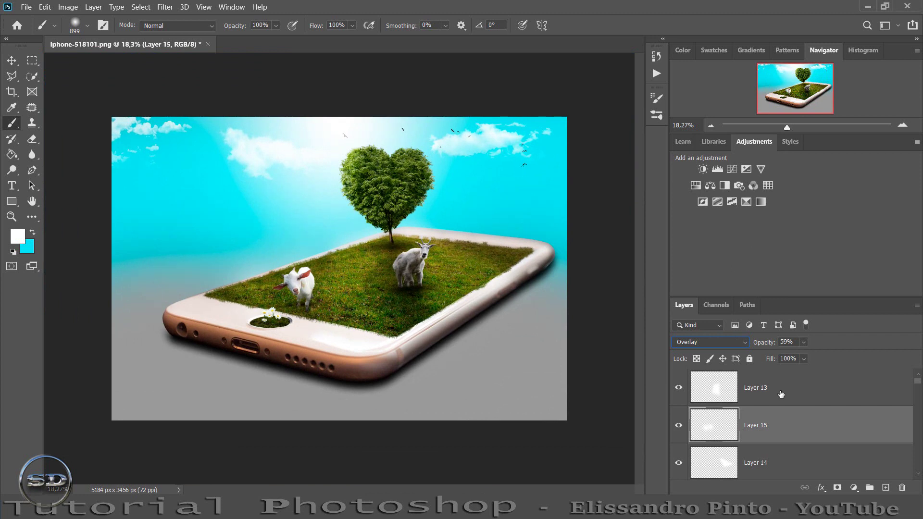
click(781, 393)
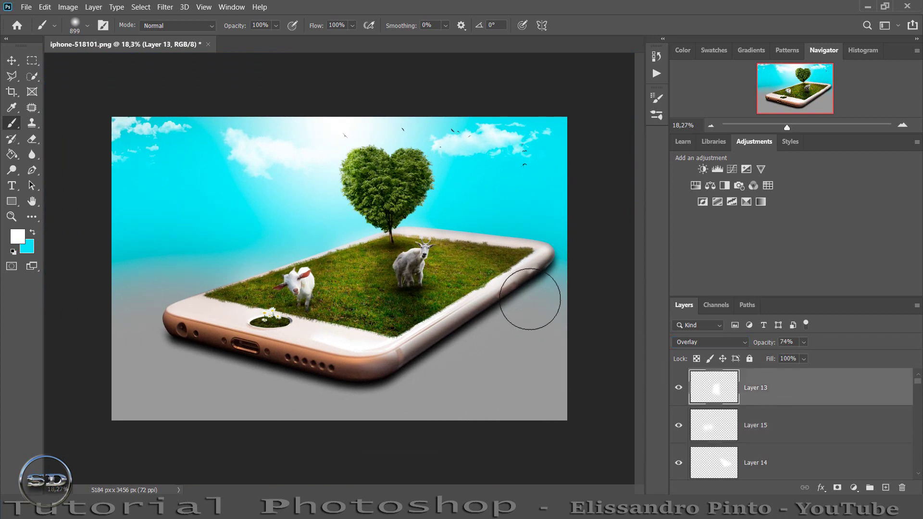
- Add Curves 1 above Layer 13, lifting the RGB curve with two points, at 82% fill
click(732, 169)
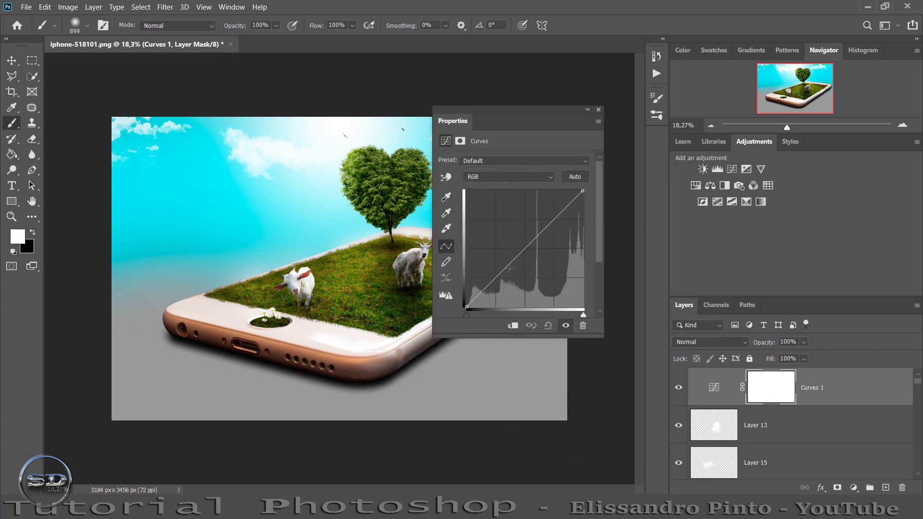
click(500, 268)
drag(507, 270, 502, 258)
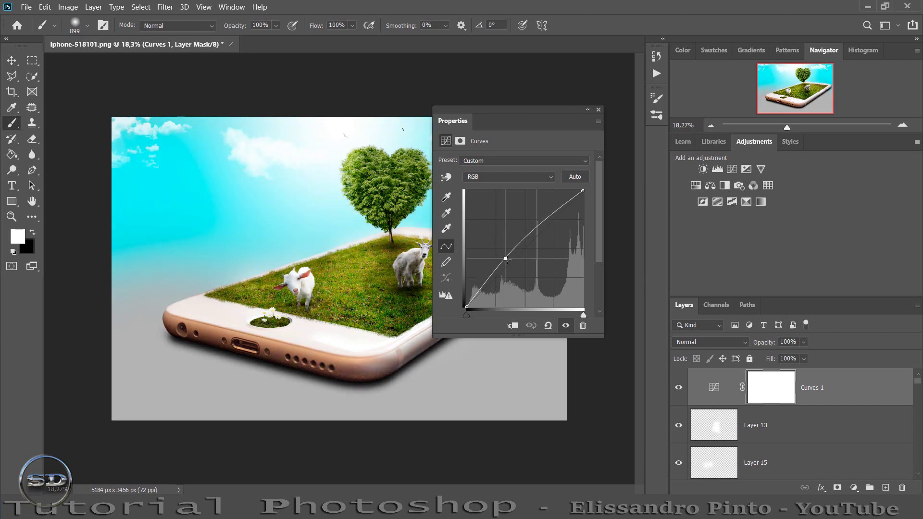
drag(501, 258, 505, 260)
drag(539, 227, 540, 218)
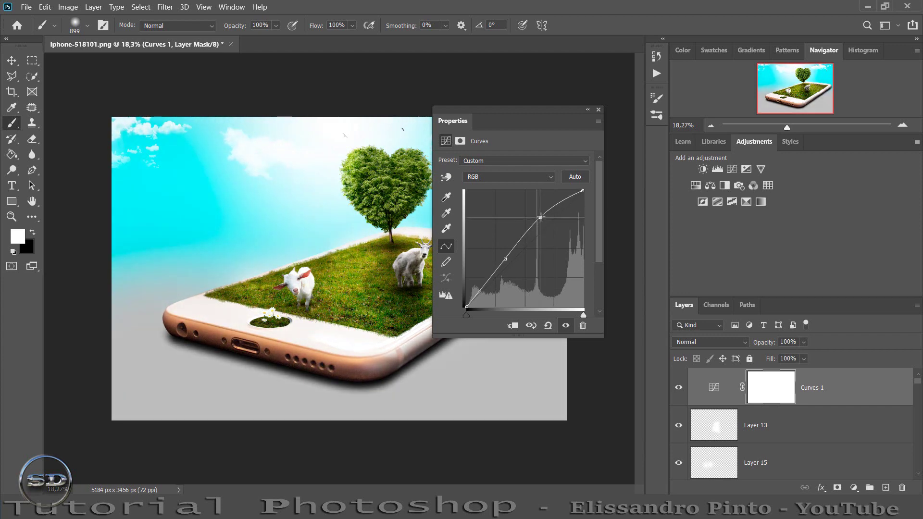
click(599, 109)
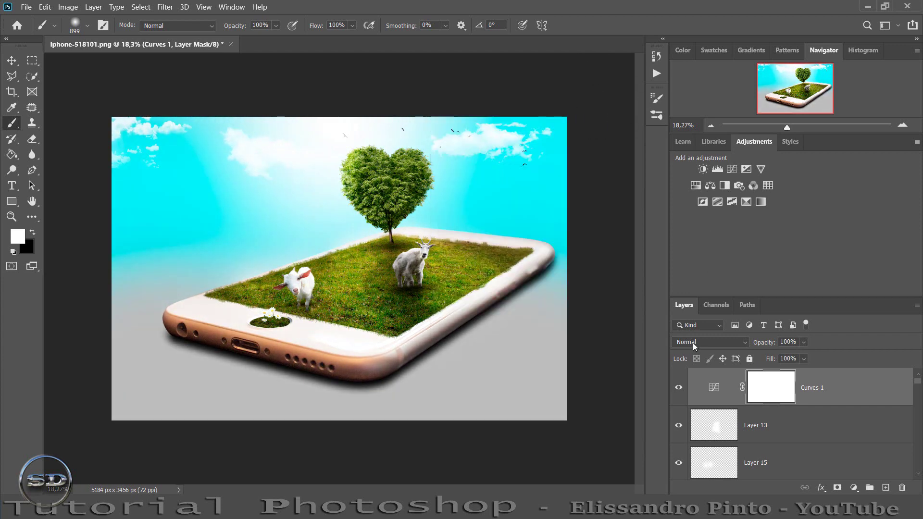
click(680, 388)
drag(772, 361, 766, 342)
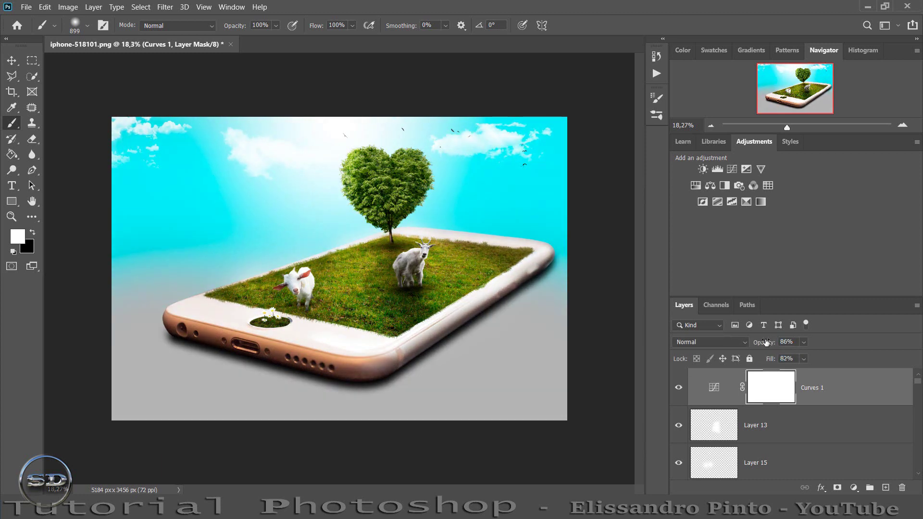
- Add a Color Balance adjustment with the midtones shifted toward cyan (-33)
click(711, 185)
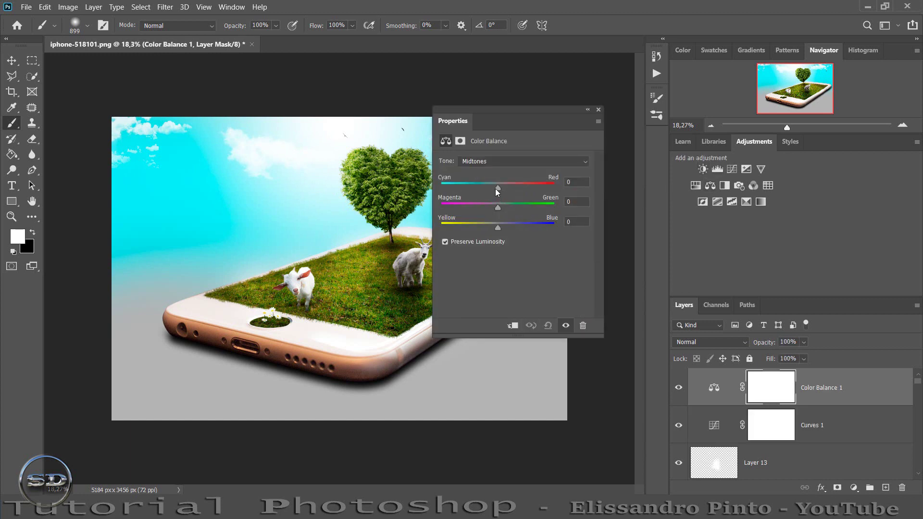
drag(495, 189, 479, 189)
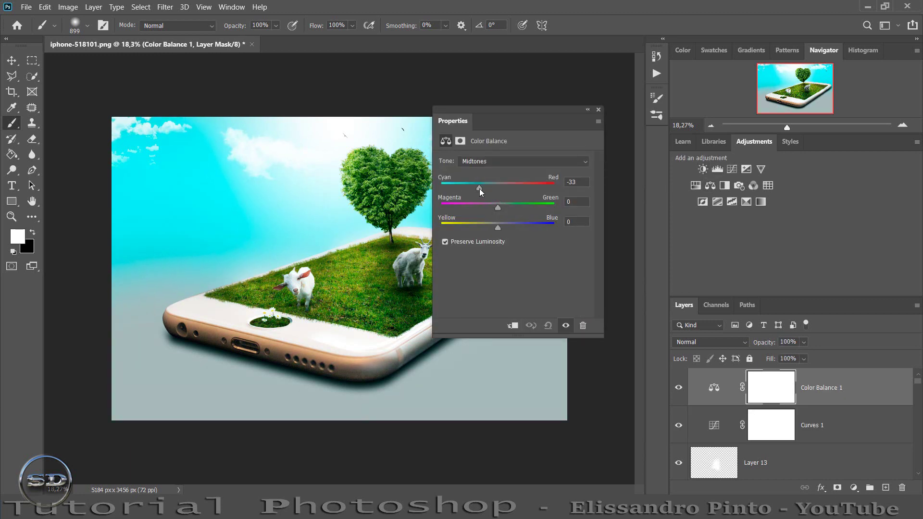
mouse_move(540, 121)
mouse_down()
mouse_move(593, 143)
mouse_move(595, 155)
mouse_up()
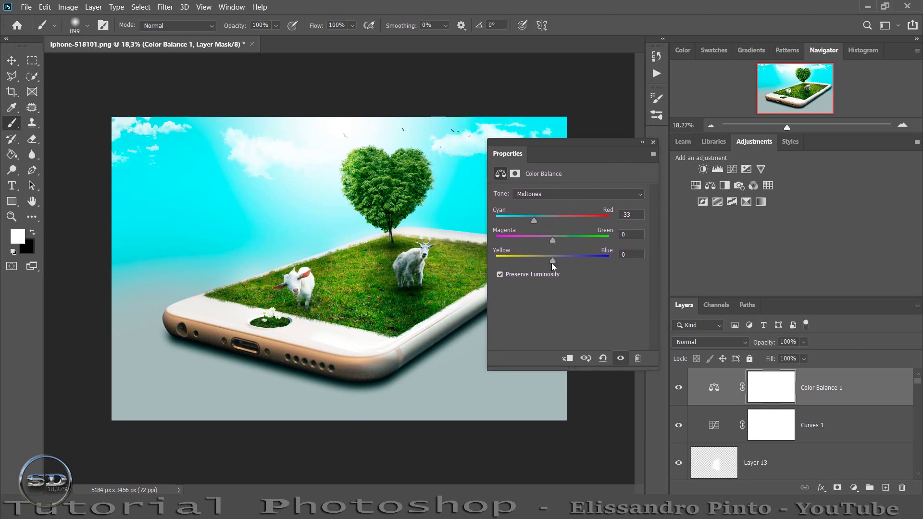
drag(552, 261, 556, 239)
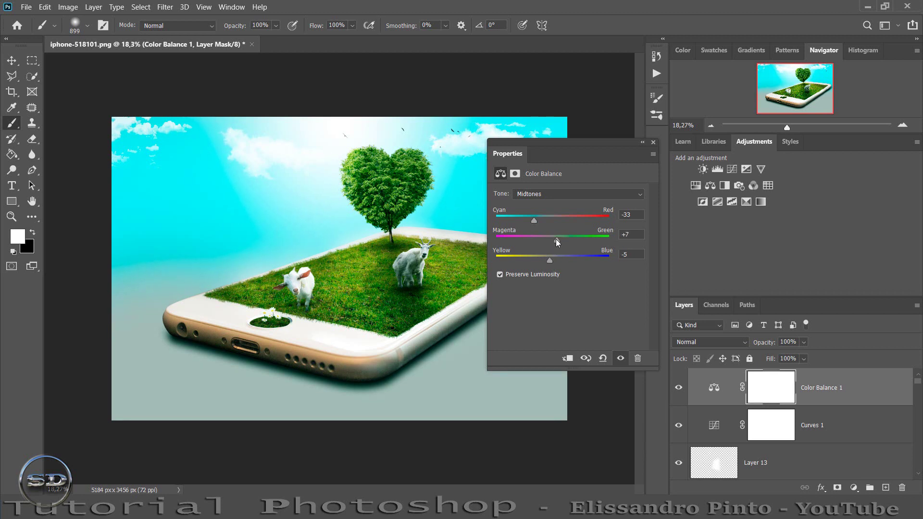
- Shift the Color Balance shadows slightly toward cyan and yellow
click(554, 194)
drag(559, 220, 551, 219)
mouse_move(554, 263)
mouse_down()
mouse_move(563, 240)
mouse_move(552, 243)
mouse_up()
- Set the highlights to Red -9 and Blue -11, and lower the layer fill to 67%
click(572, 194)
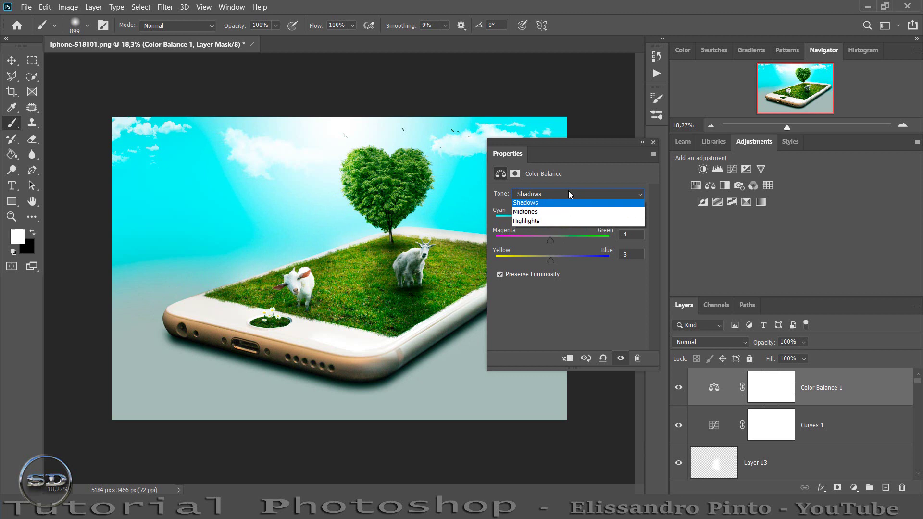
click(558, 228)
drag(553, 221, 549, 224)
drag(553, 260, 545, 259)
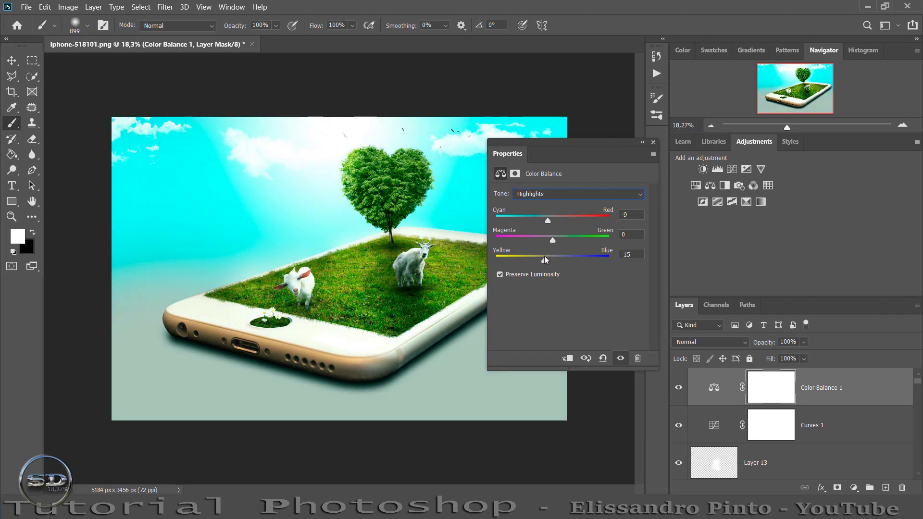
click(653, 142)
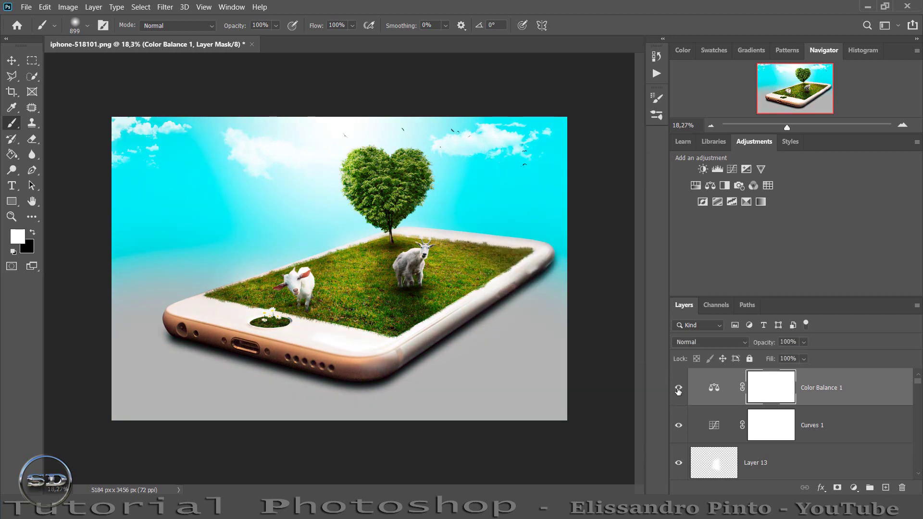
mouse_move(775, 361)
mouse_down()
mouse_move(758, 358)
mouse_move(761, 343)
mouse_up()
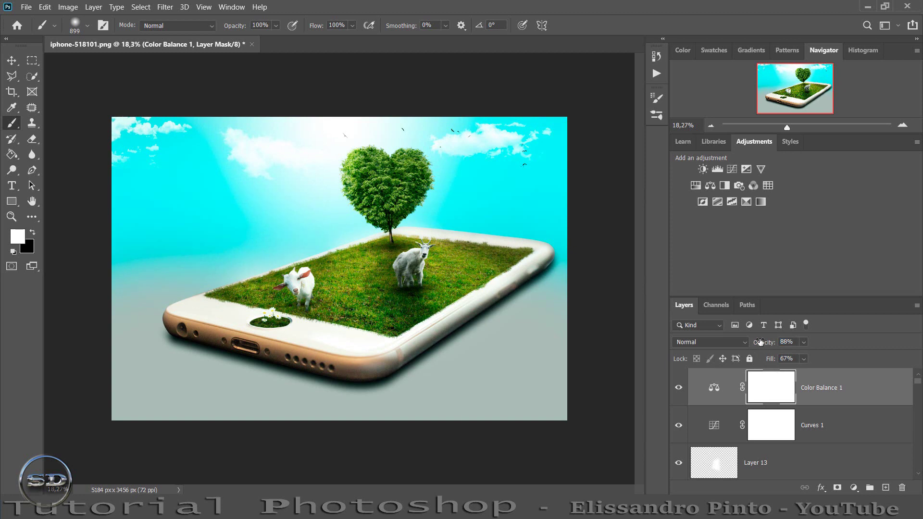
- Add a Photo Filter adjustment using the Cooling Filter (82) preset with raised density
click(854, 488)
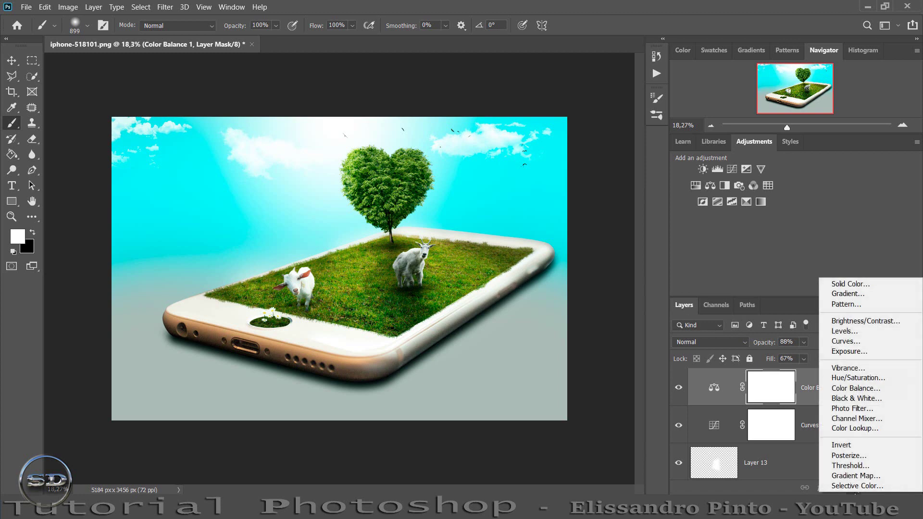
click(868, 409)
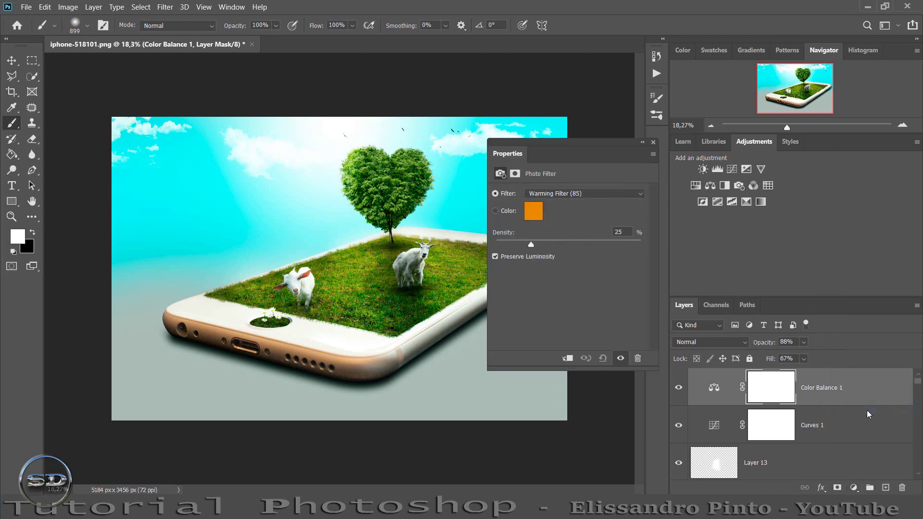
drag(533, 243, 564, 243)
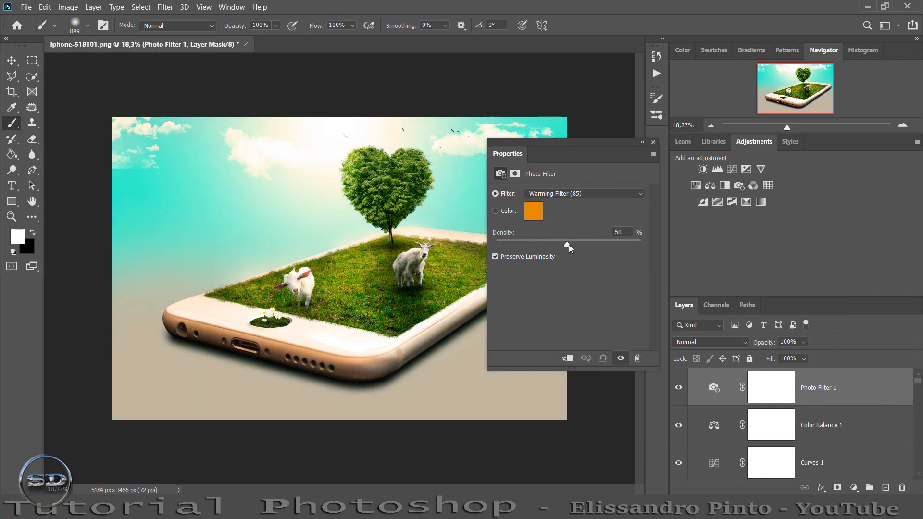
click(570, 194)
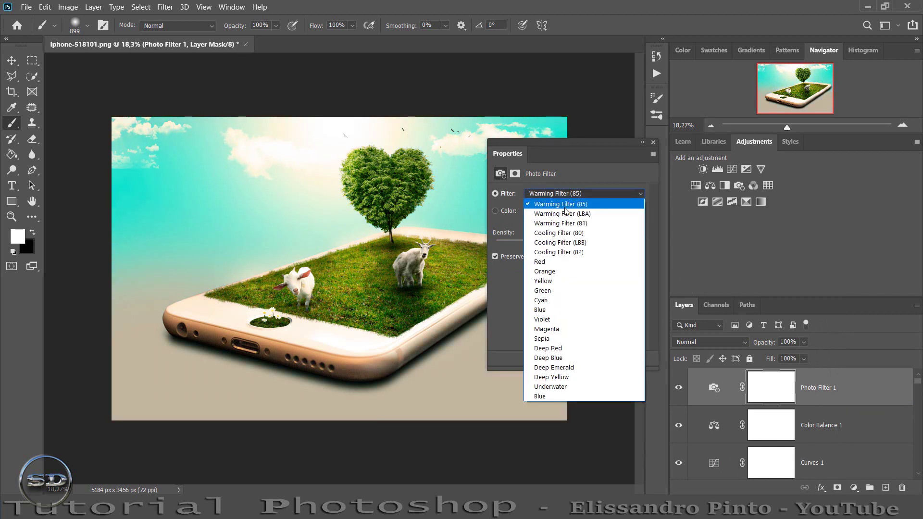
click(566, 214)
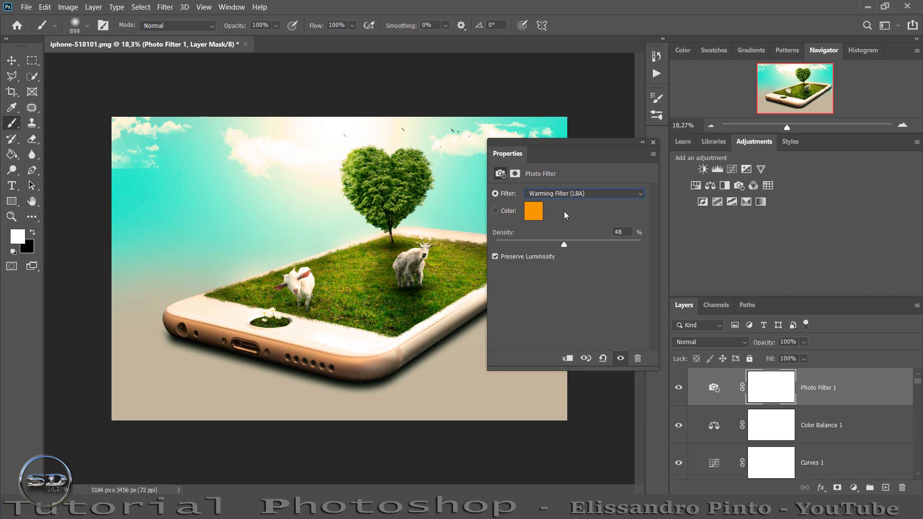
scroll(545, 199, down, 1)
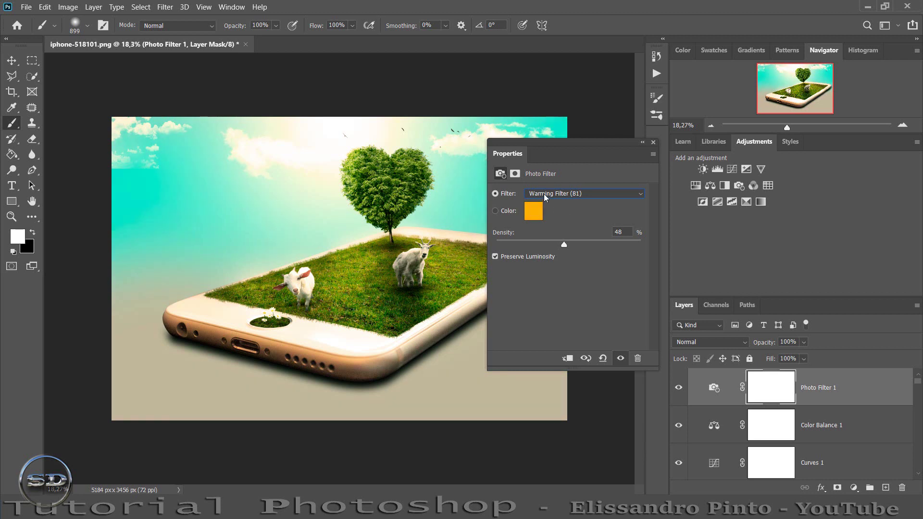
scroll(545, 199, down, 1)
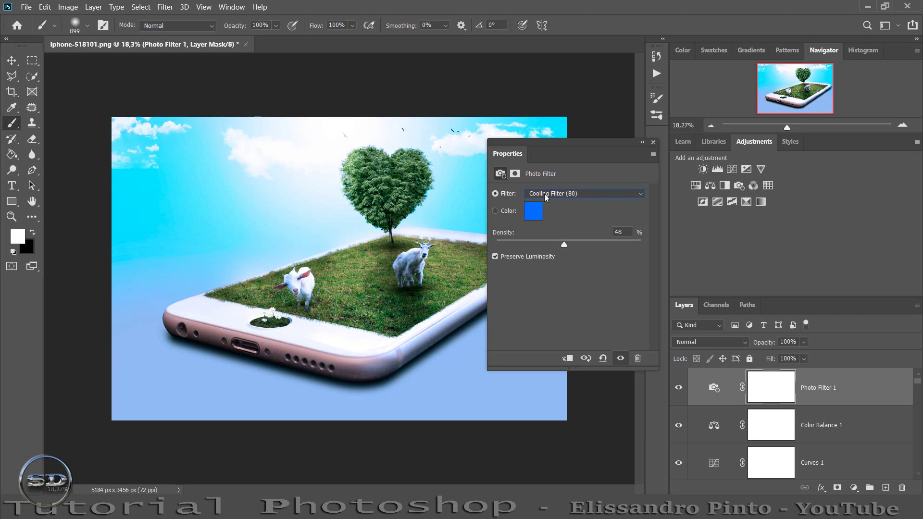
scroll(546, 197, down, 1)
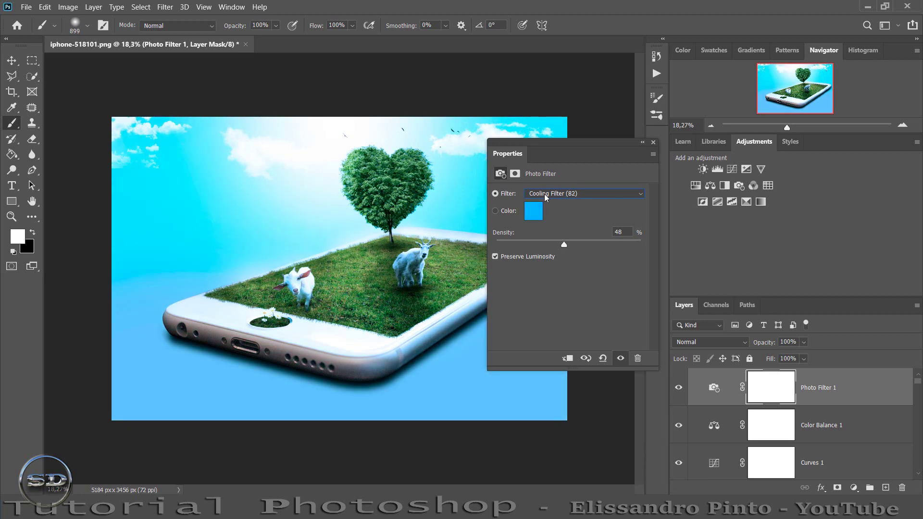
scroll(546, 198, down, 1)
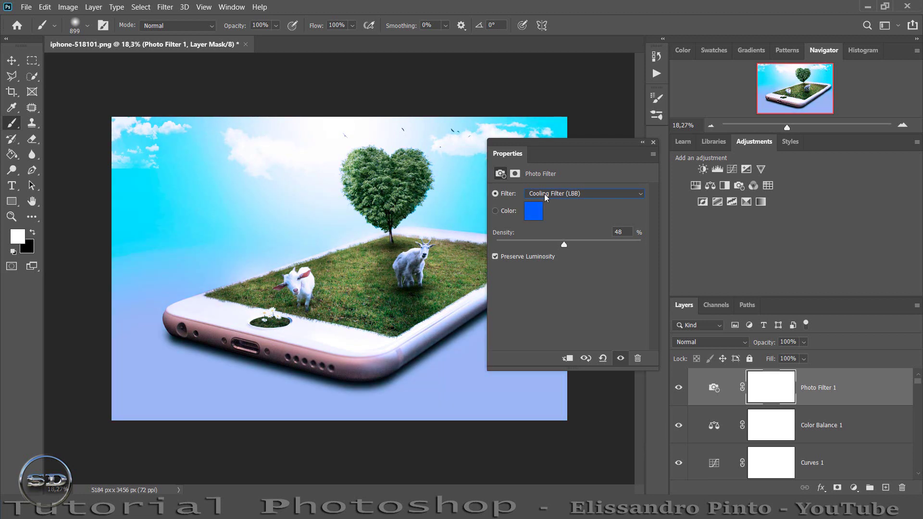
scroll(547, 198, up, 1)
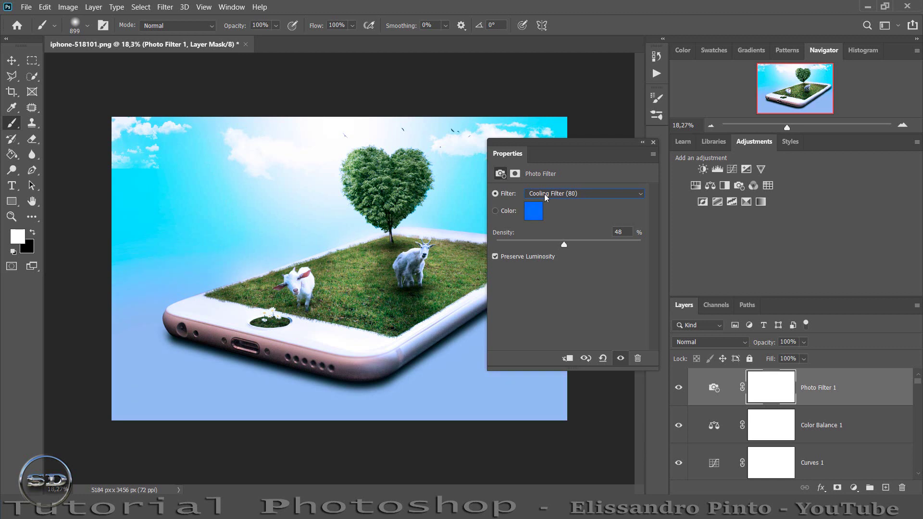
scroll(547, 198, up, 1)
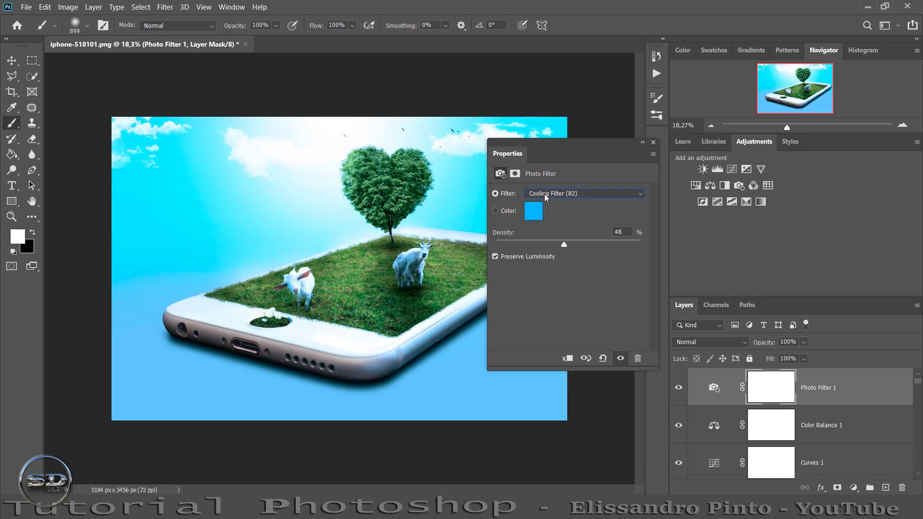
- Set the Photo Filter layer to 52% fill and 69% opacity
click(654, 143)
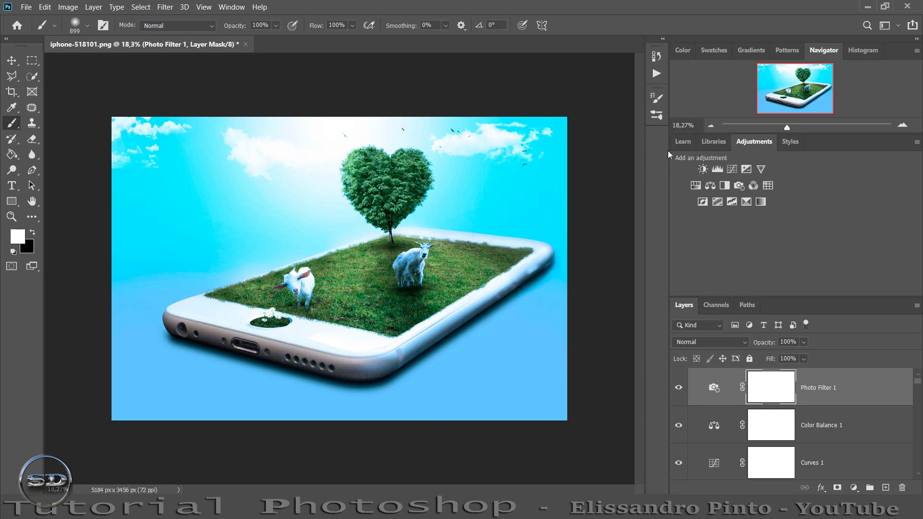
click(679, 387)
click(678, 388)
drag(771, 359, 742, 358)
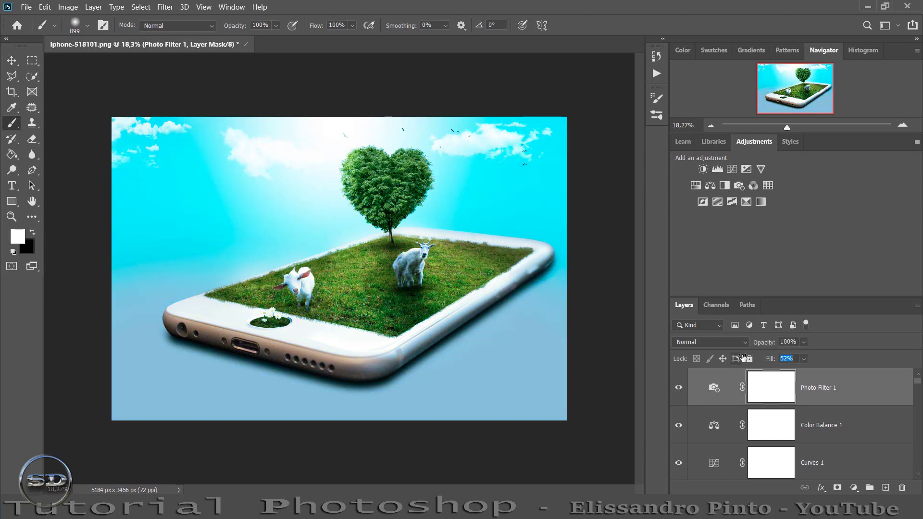
key(Return)
drag(764, 343, 746, 343)
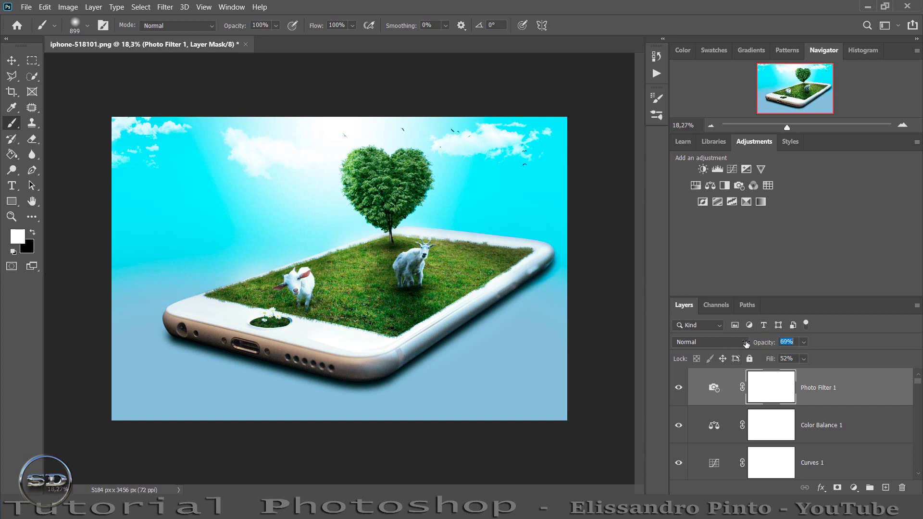
- Blend the Photo Filter layer in Screen mode at 22% opacity and 46% fill
click(679, 388)
click(716, 343)
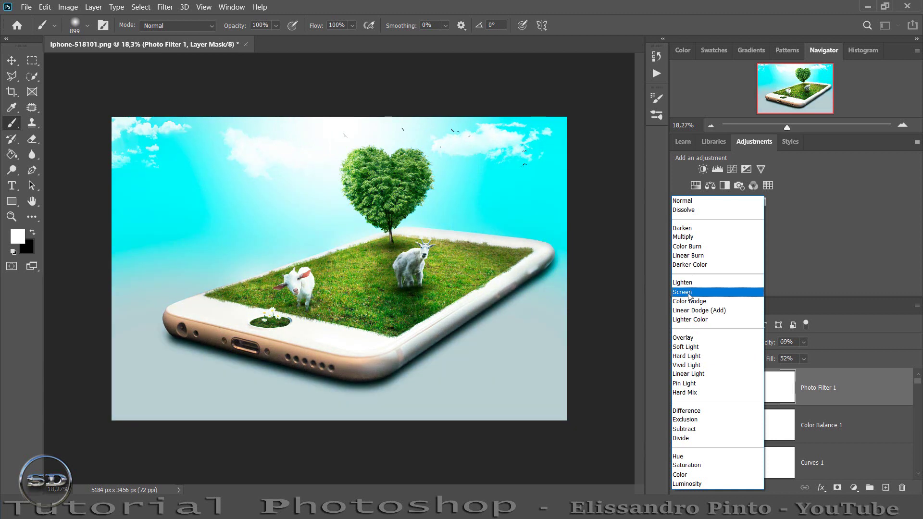
click(689, 293)
click(679, 387)
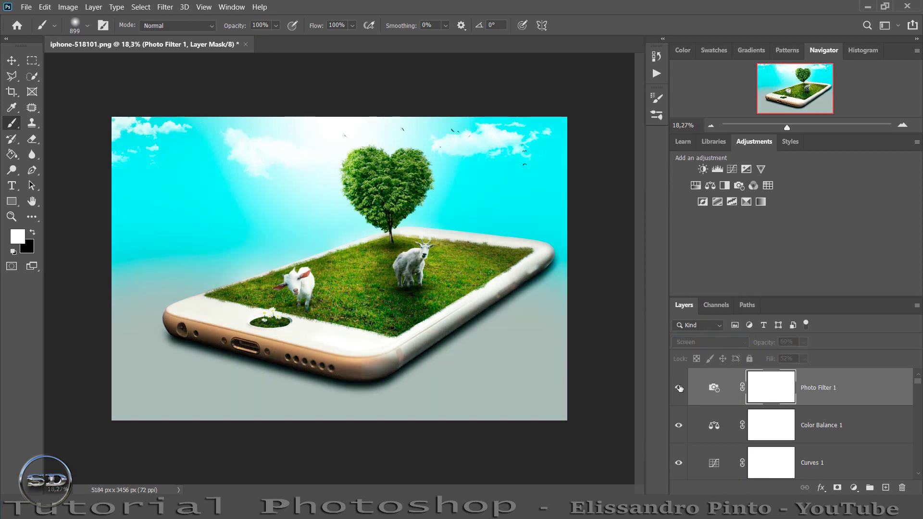
drag(769, 342, 726, 340)
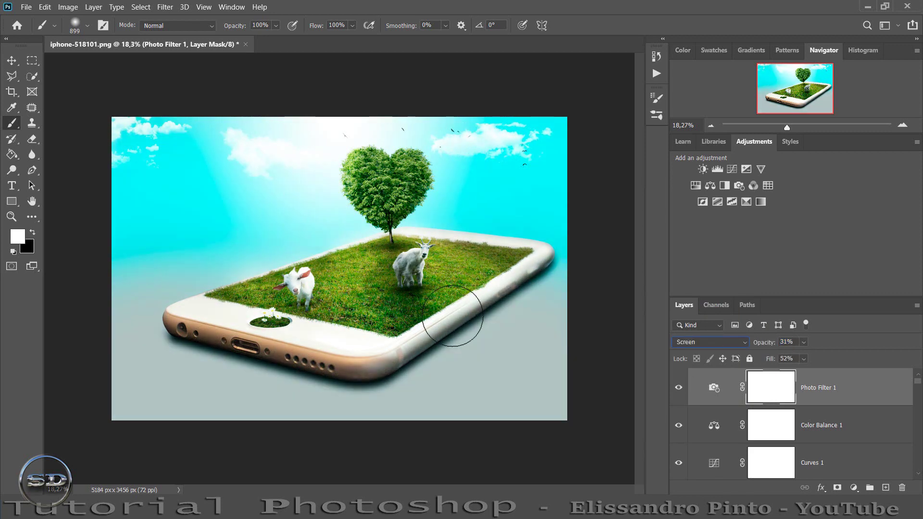
click(679, 388)
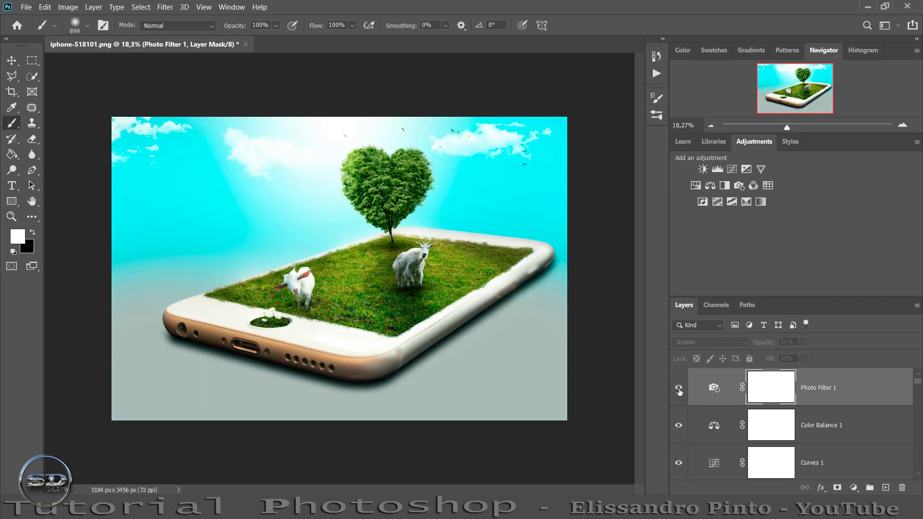
drag(768, 343, 760, 344)
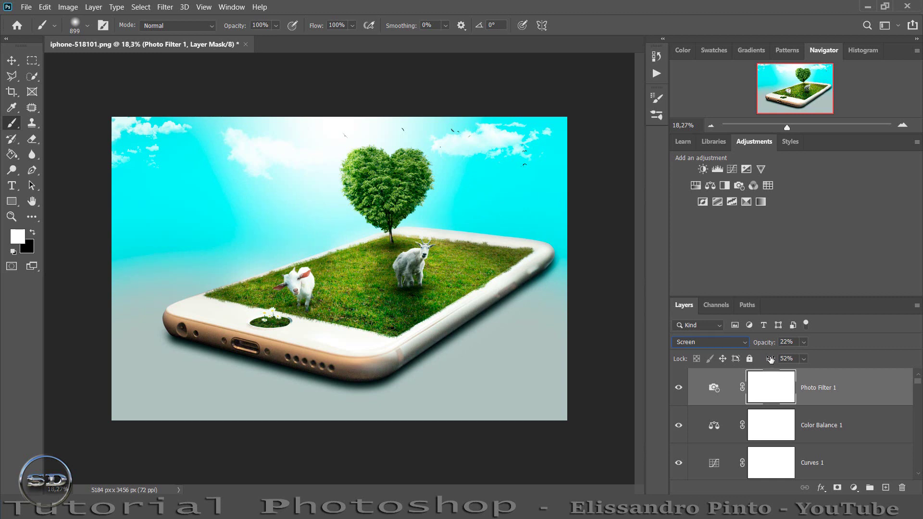
drag(770, 359, 755, 358)
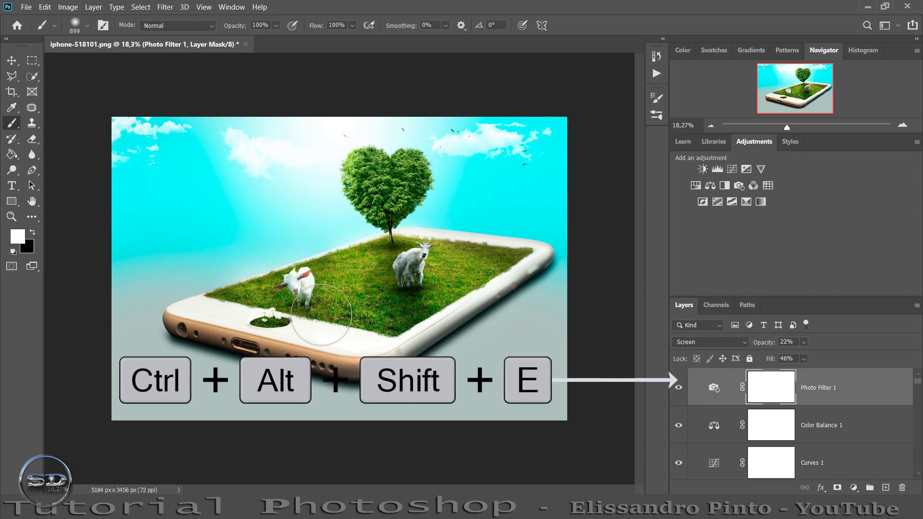
- Stamp all visible layers into a merged Layer 16 with Ctrl+Alt+Shift+E and open Blur Gallery
key(ctrl+alt+shift+e)
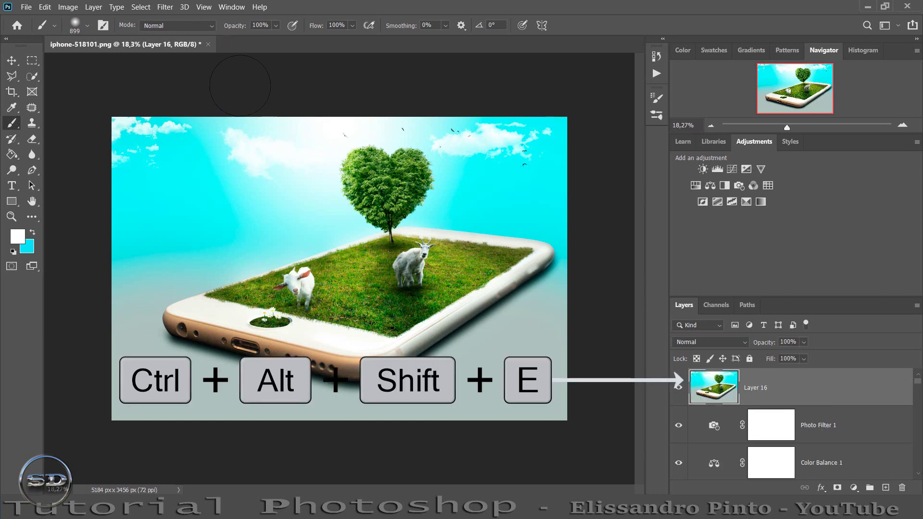
click(165, 7)
mouse_move(184, 146)
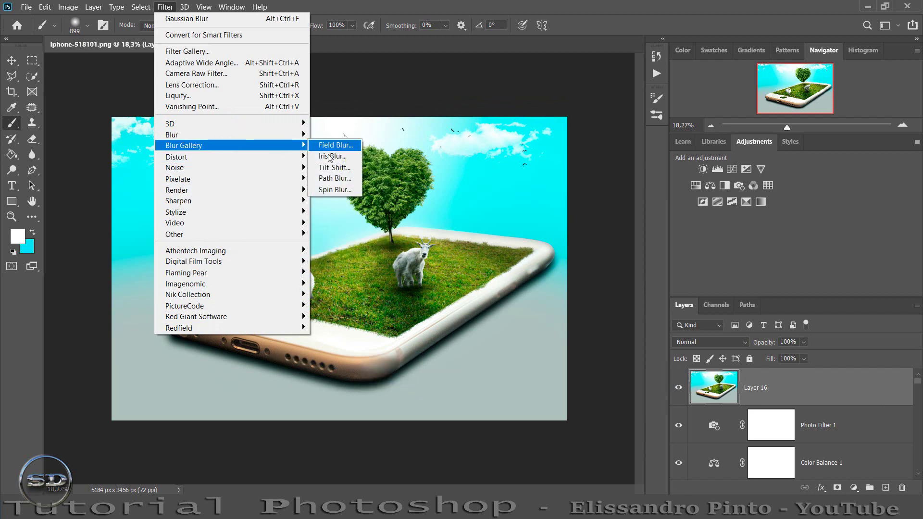
- Apply a 15 px Tilt-Shift blur to Layer 16, keeping the phone's front sharp
click(345, 173)
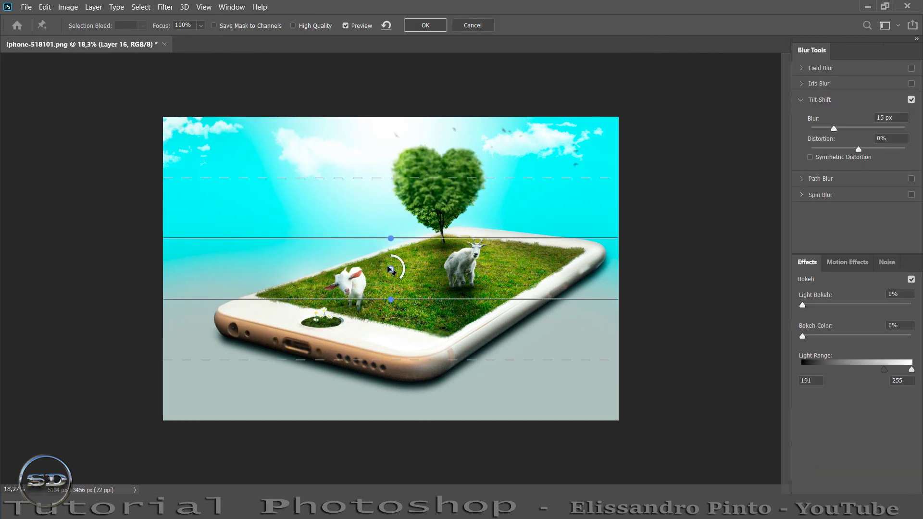
drag(392, 273, 400, 332)
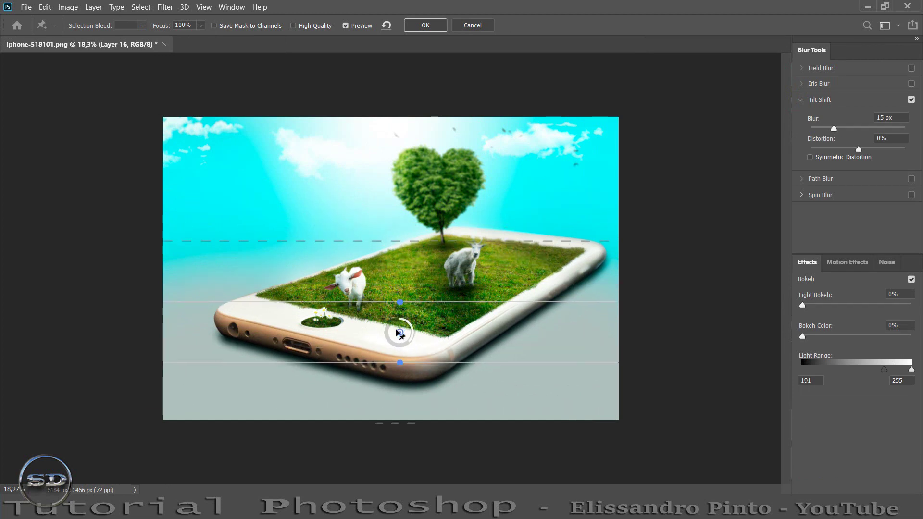
drag(398, 333, 399, 330)
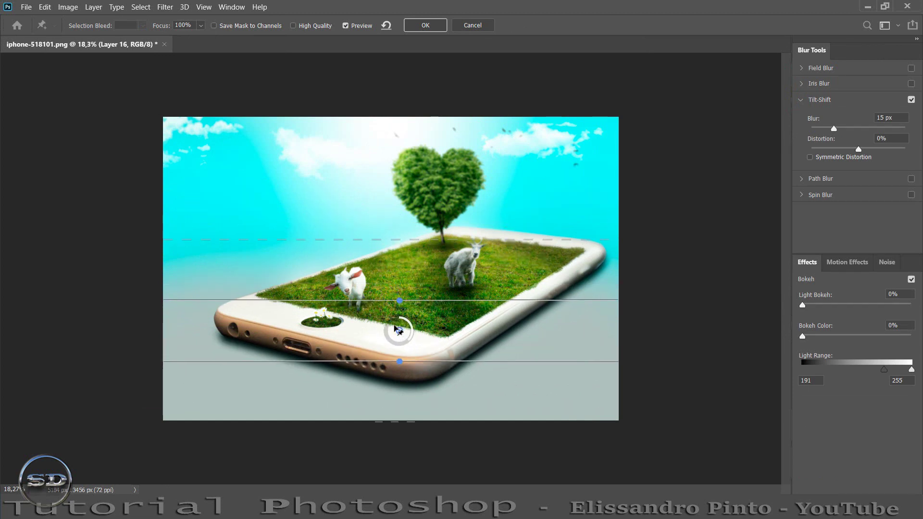
click(901, 117)
click(423, 25)
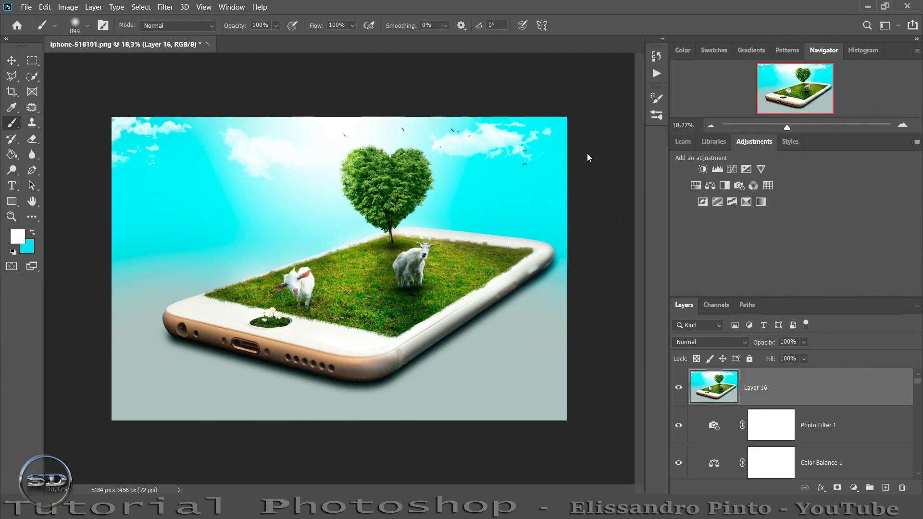
- Mask Layer 16's blur off the standing goat and heart tree, and set 67% fill
drag(787, 128, 793, 127)
drag(788, 92, 796, 89)
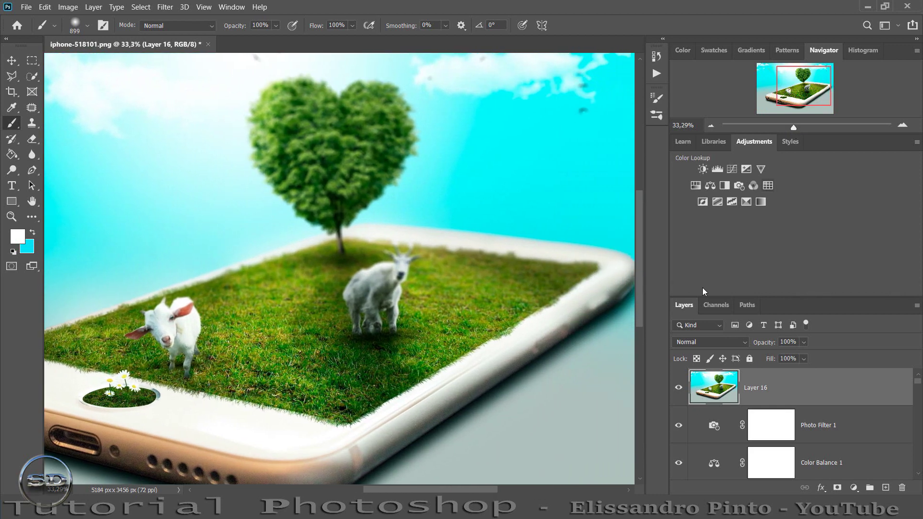
click(837, 487)
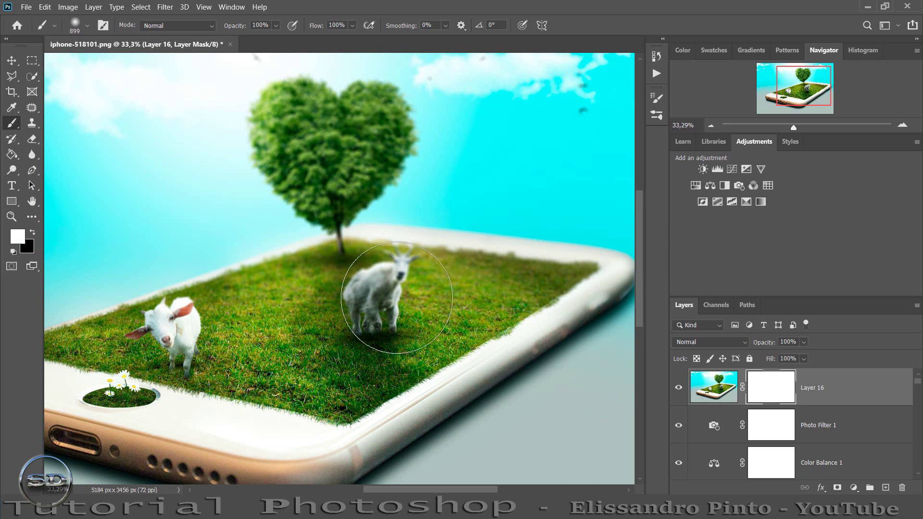
click(32, 232)
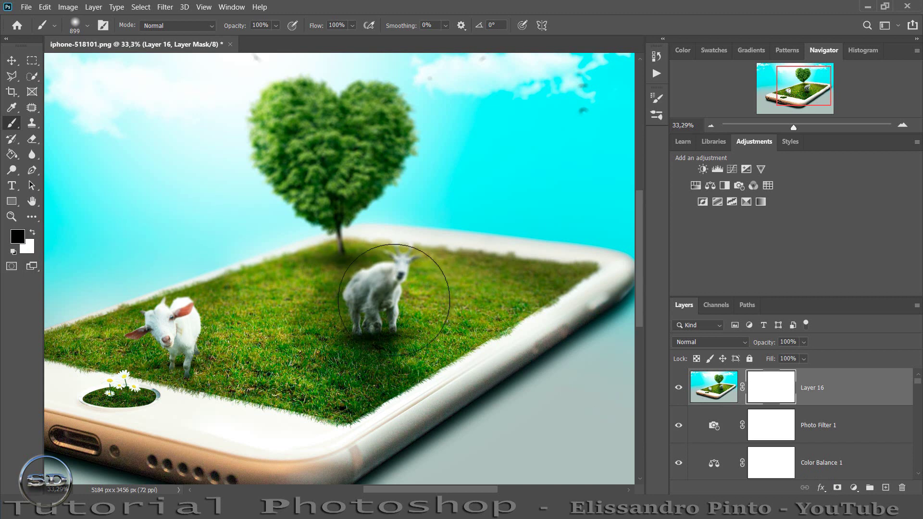
click(397, 291)
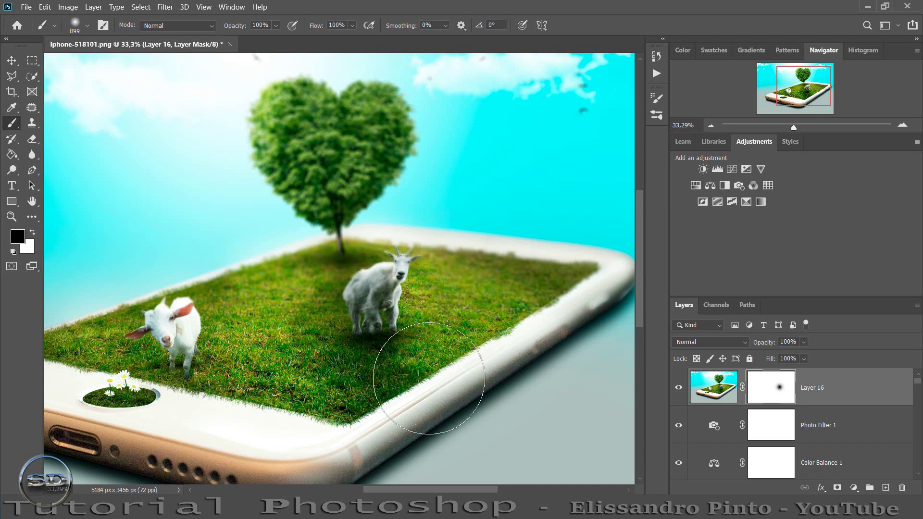
click(526, 332)
scroll(260, 337, up, 2)
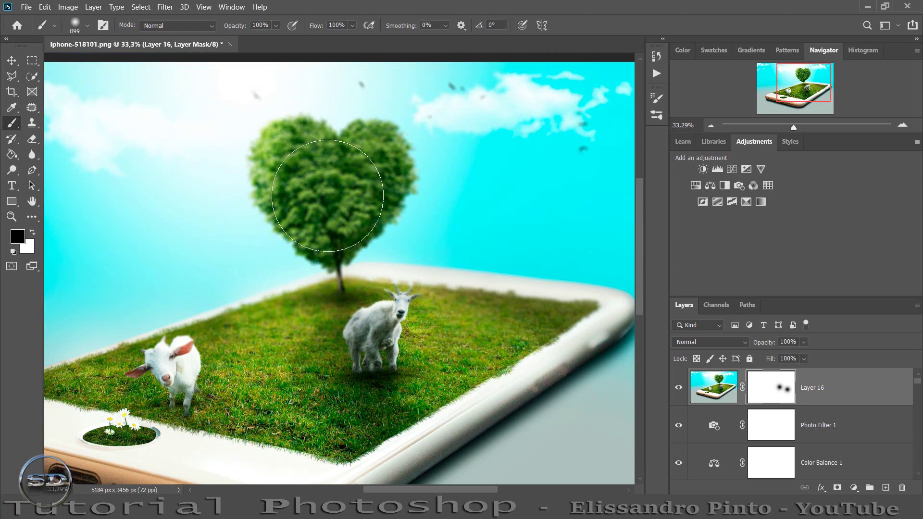
drag(326, 187, 302, 187)
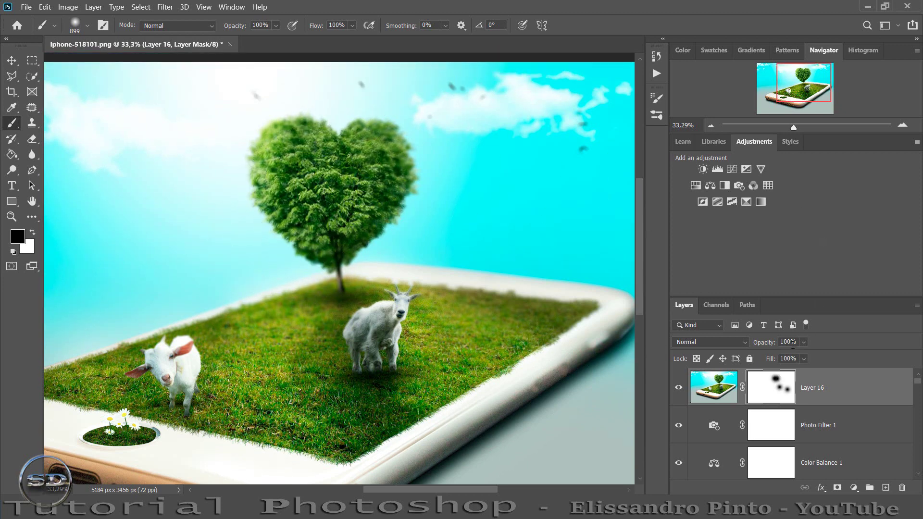
mouse_move(779, 361)
mouse_down()
mouse_move(748, 359)
mouse_move(757, 343)
mouse_up()
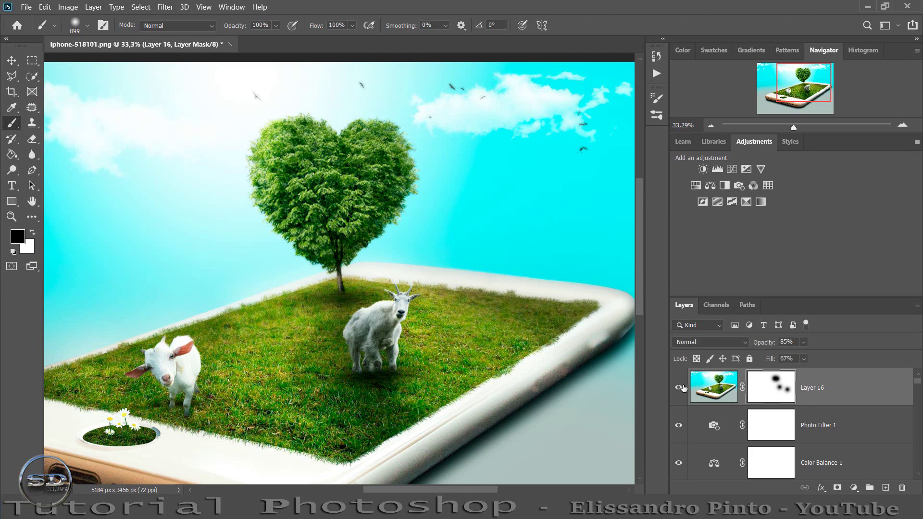
drag(794, 127, 792, 126)
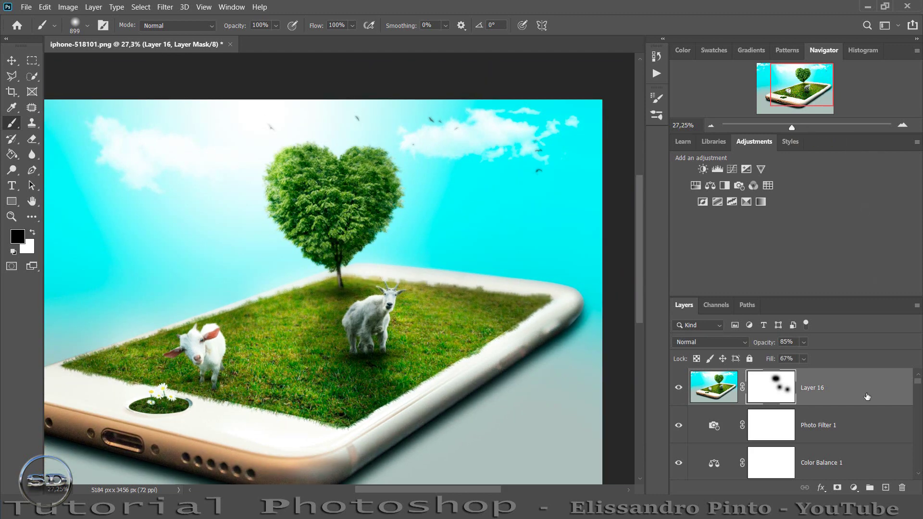
- Add a new Layer 17 and fill it with near-black using the Paint Bucket
click(885, 488)
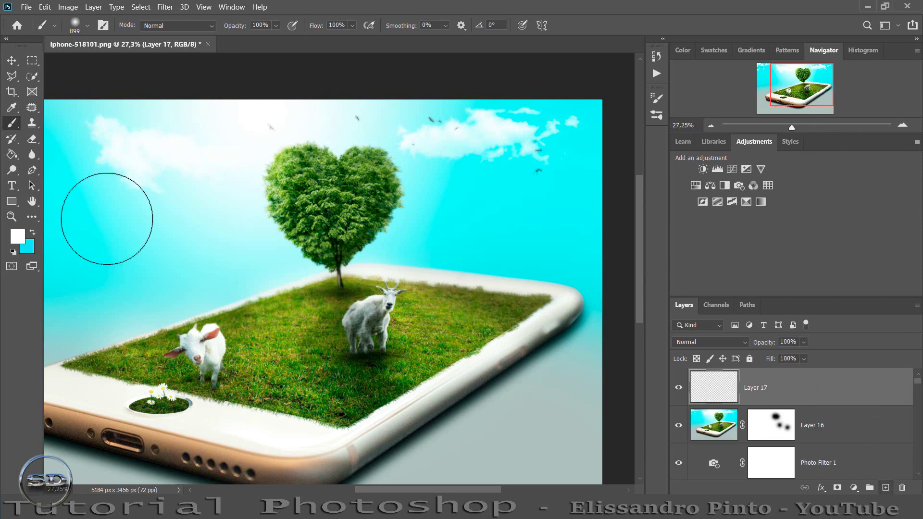
click(14, 240)
click(344, 255)
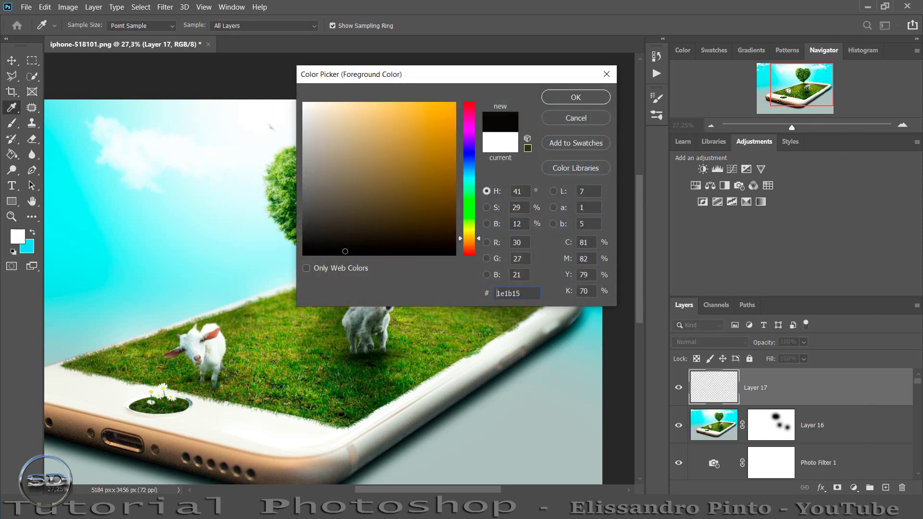
click(559, 100)
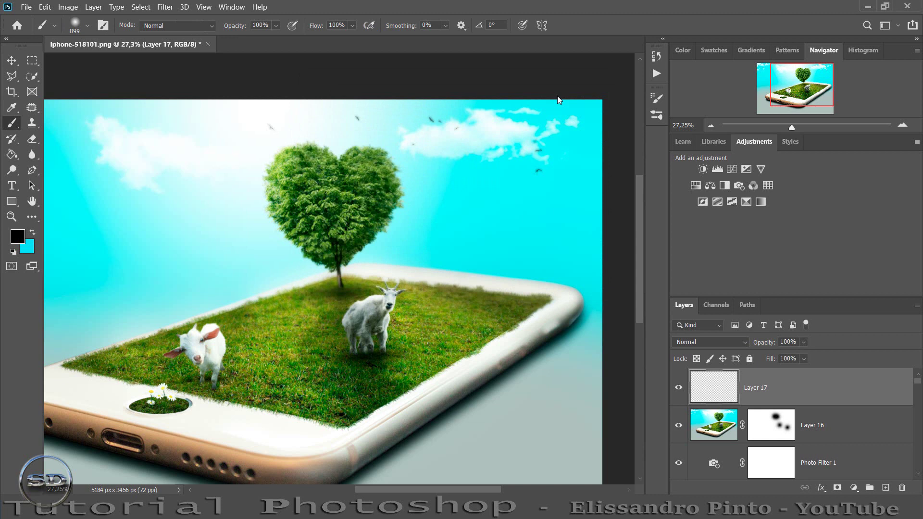
click(12, 153)
click(318, 264)
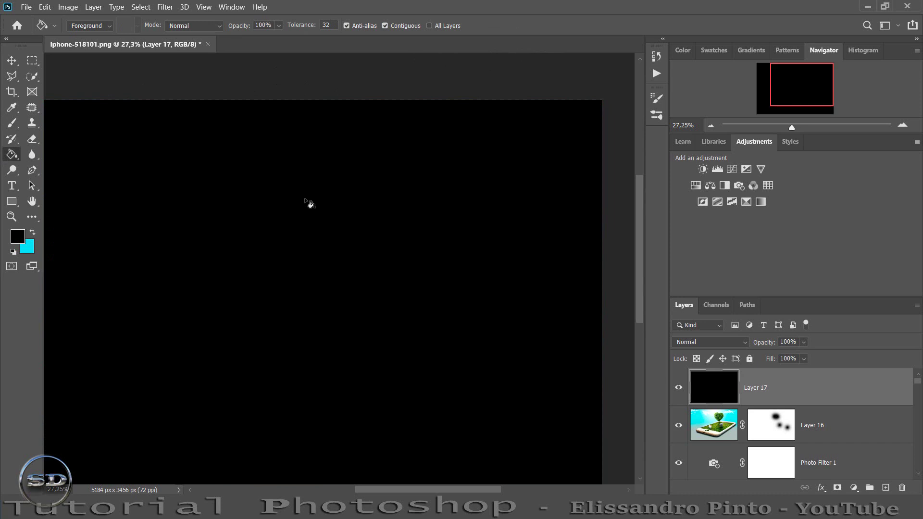
click(163, 6)
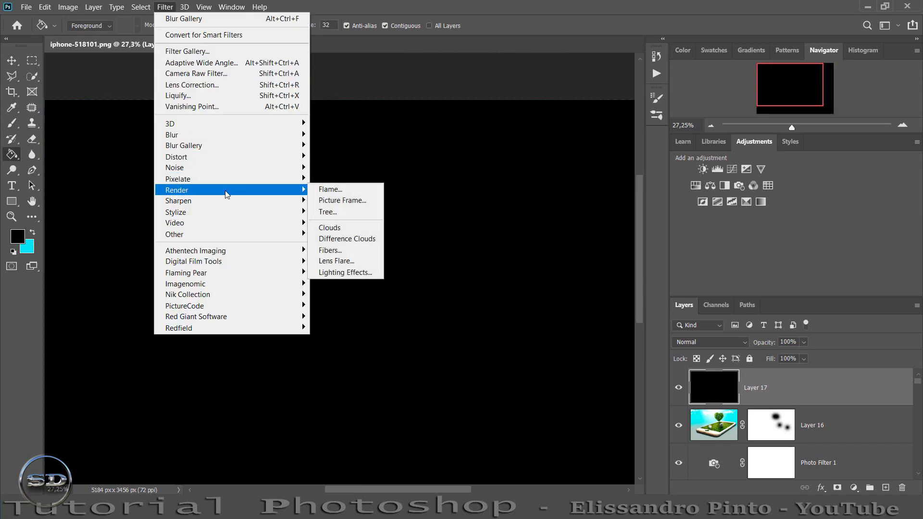
- Render a 50-300mm Zoom lens flare at 96% brightness on black Layer 17
mouse_move(177, 190)
click(350, 261)
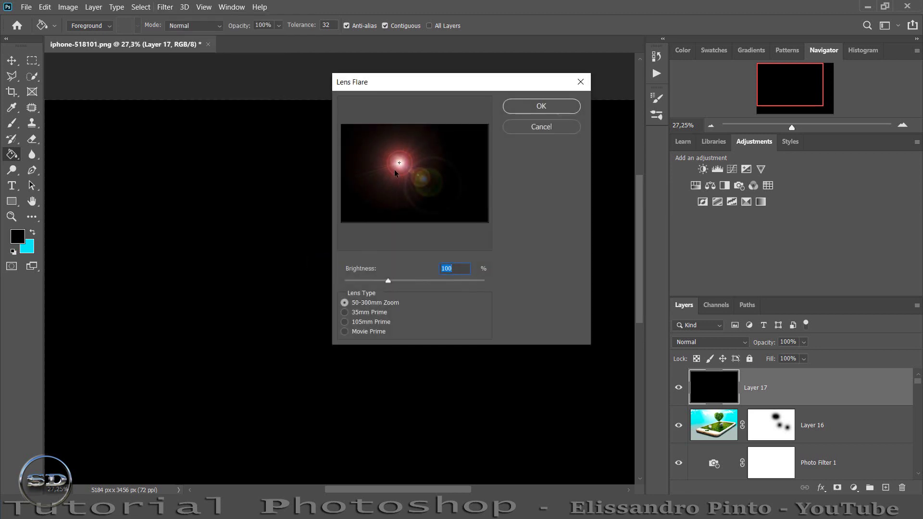
mouse_move(380, 144)
mouse_down()
mouse_move(413, 153)
mouse_move(414, 163)
mouse_up()
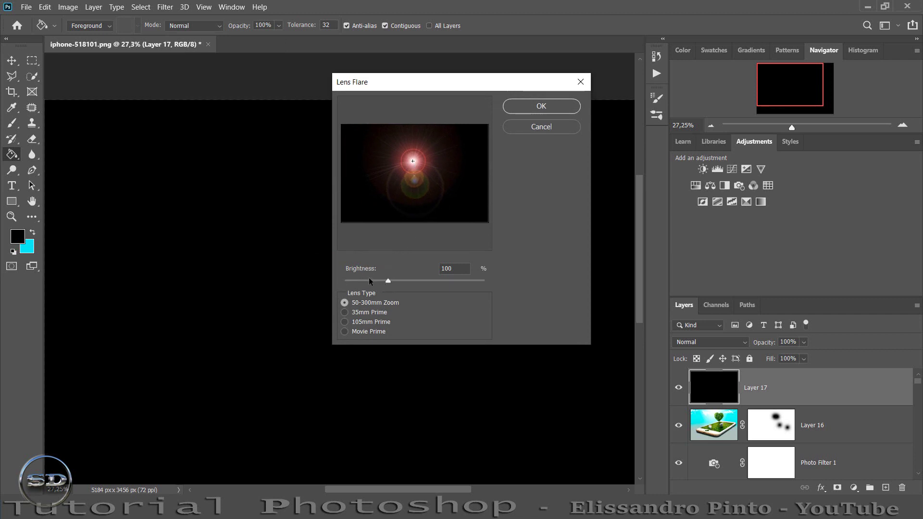
mouse_move(387, 282)
mouse_down()
mouse_move(362, 281)
mouse_move(404, 280)
mouse_move(386, 280)
mouse_up()
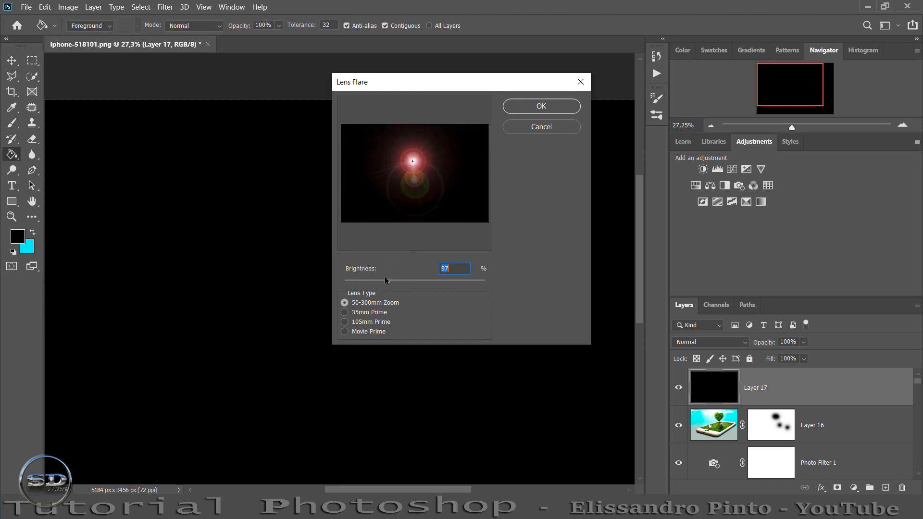
click(346, 332)
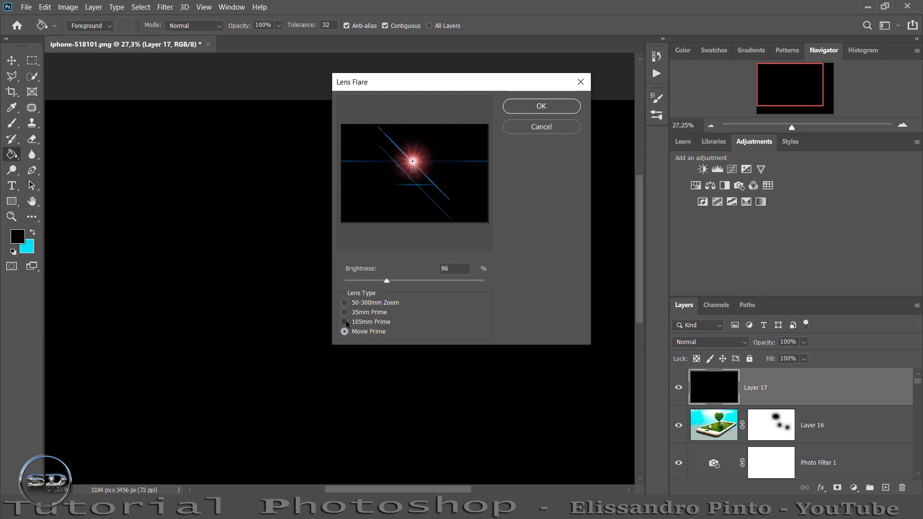
click(345, 322)
click(345, 314)
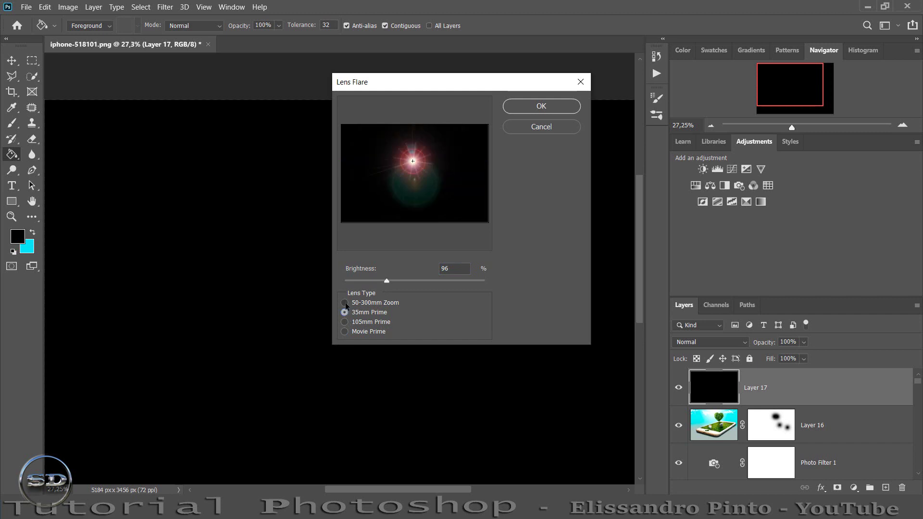
click(345, 303)
click(560, 107)
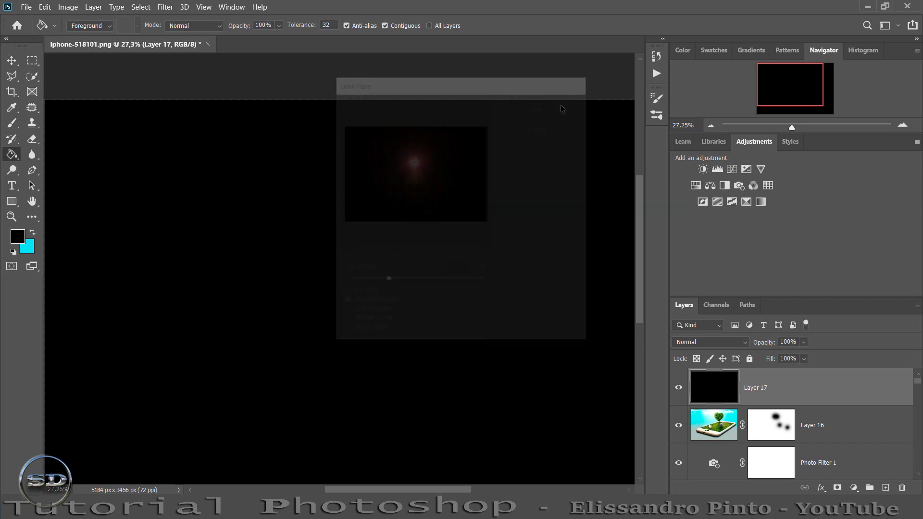
- Set the flare layer to Screen blend mode and move its glow up onto the heart tree
click(722, 347)
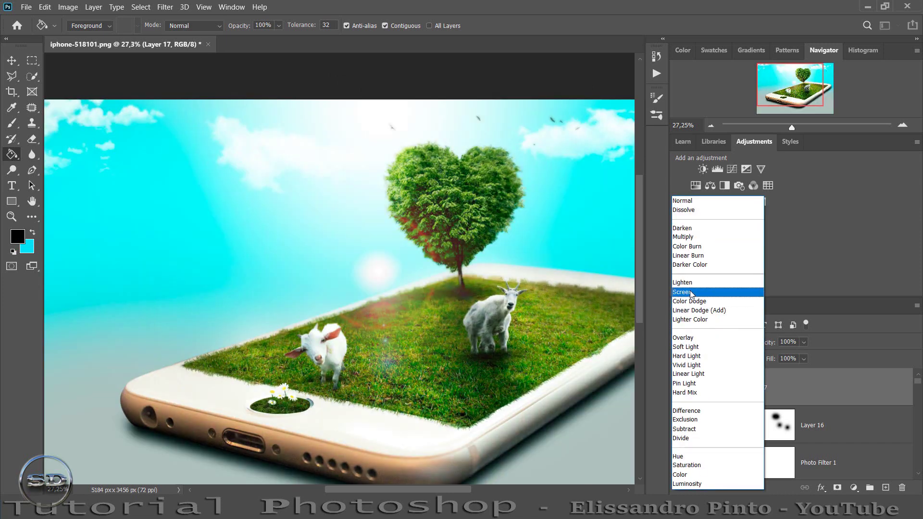
click(686, 292)
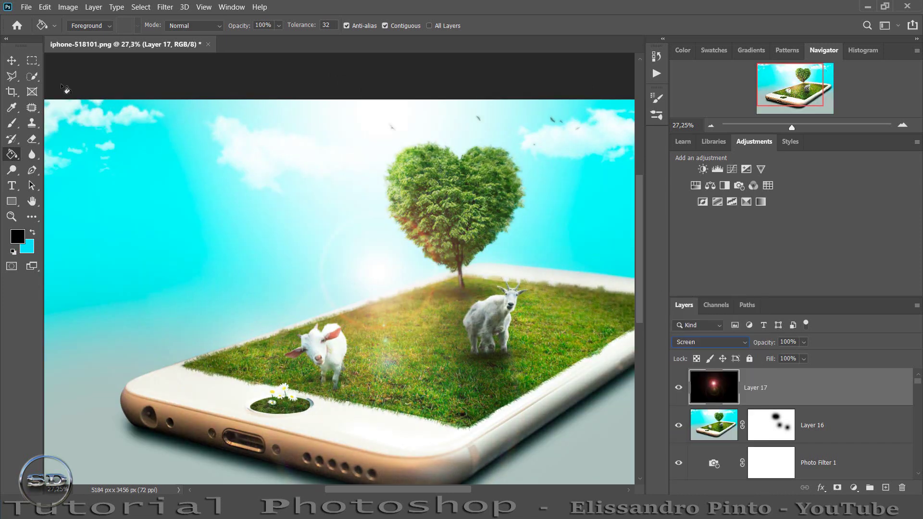
click(11, 60)
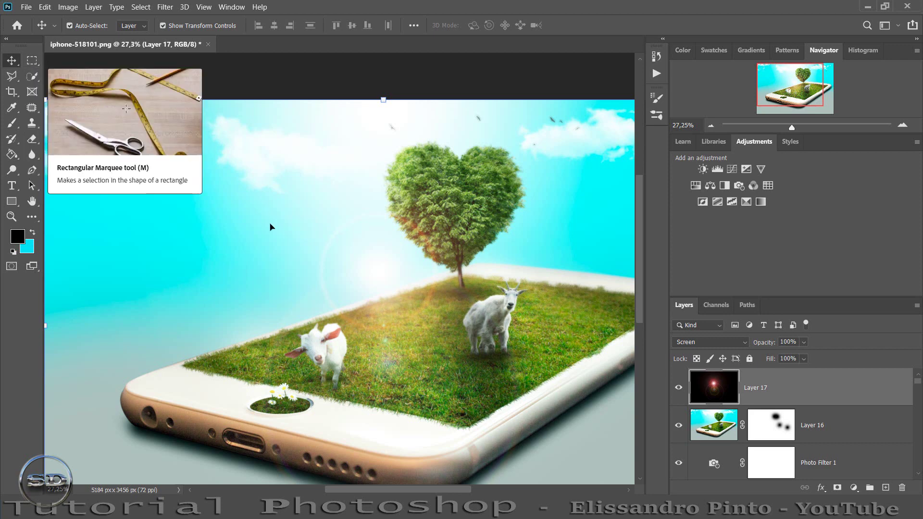
mouse_move(387, 334)
mouse_down()
mouse_move(412, 206)
mouse_move(414, 223)
mouse_move(360, 223)
mouse_move(377, 207)
mouse_up()
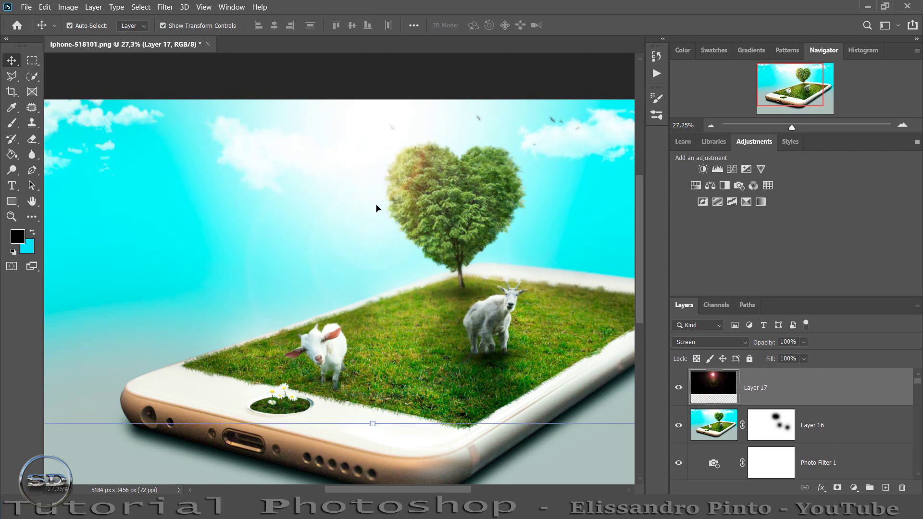
click(678, 387)
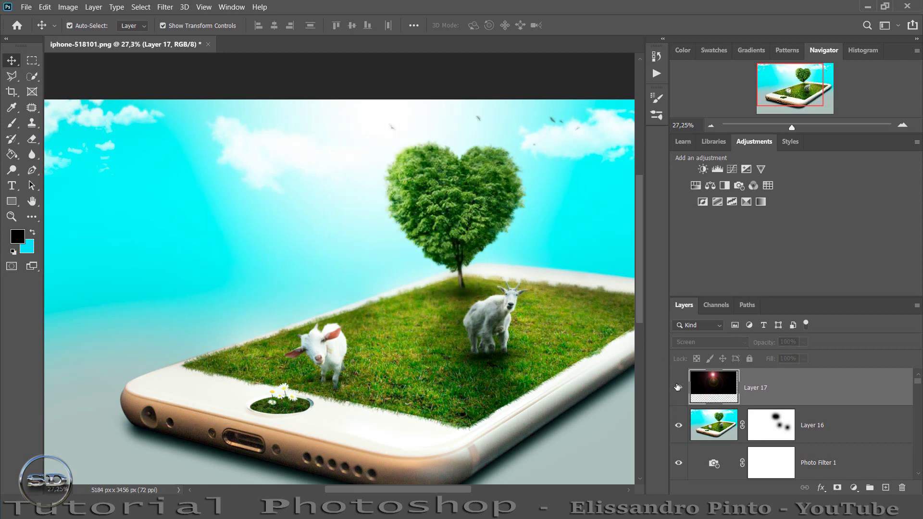
drag(791, 127, 786, 128)
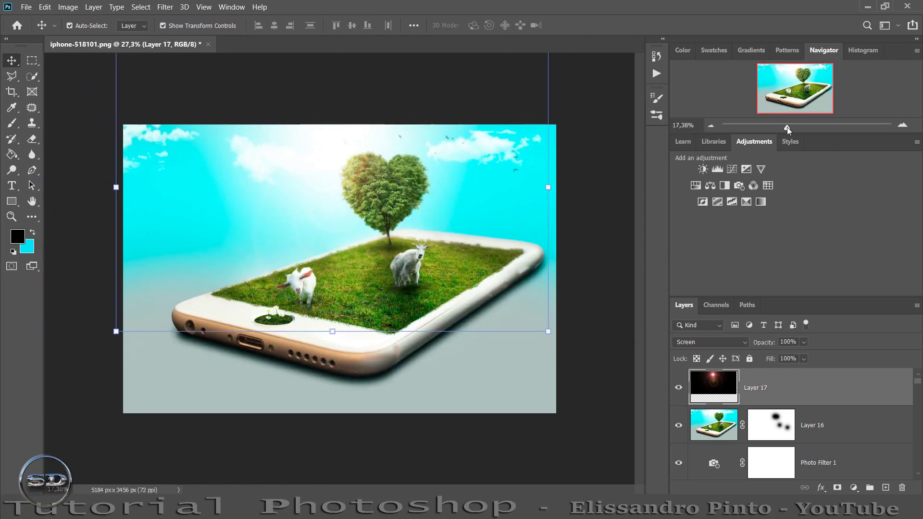
click(12, 123)
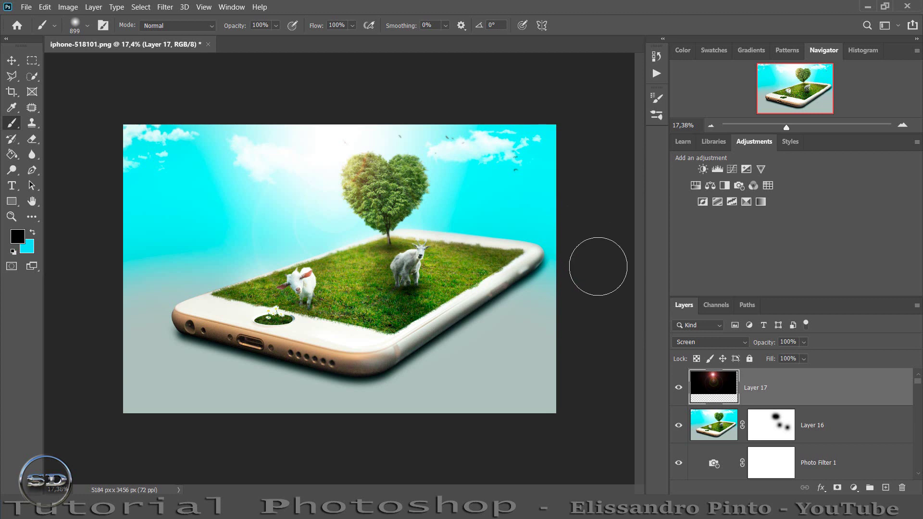
- Stamp a merged copy of visible layers and apply Color Efex Pro 4's Classical Soft Focus
key(ctrl+alt+shift+e)
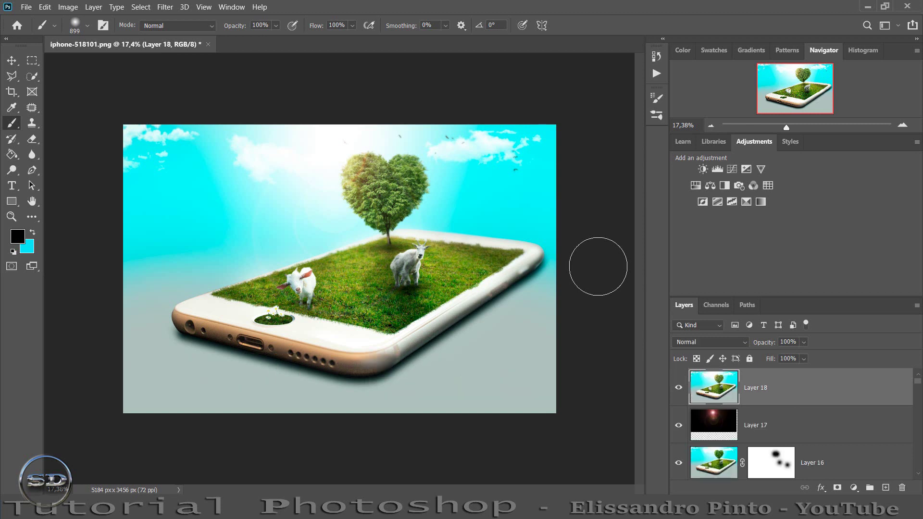
click(166, 7)
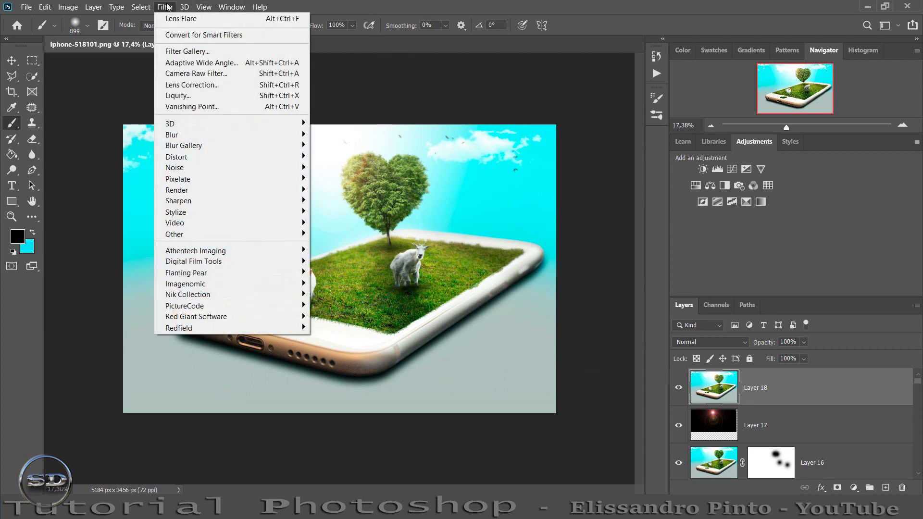
mouse_move(188, 294)
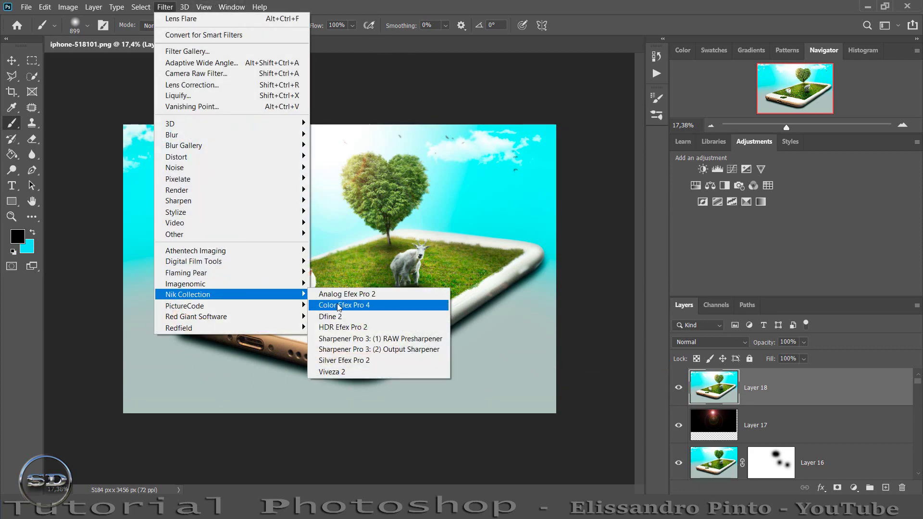
click(344, 305)
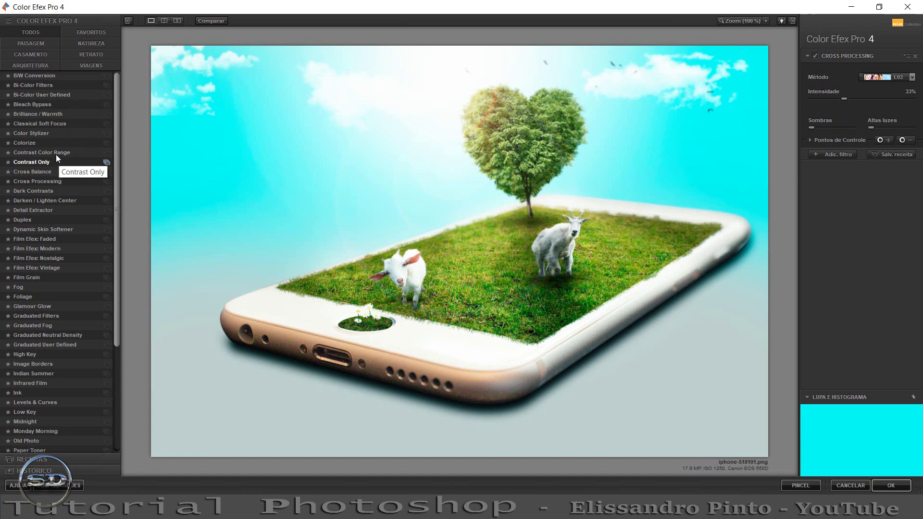
click(46, 123)
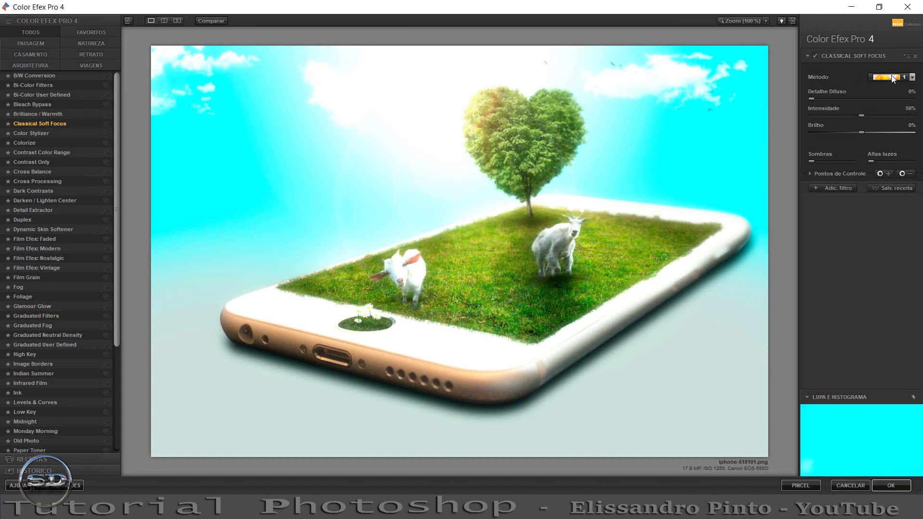
click(895, 486)
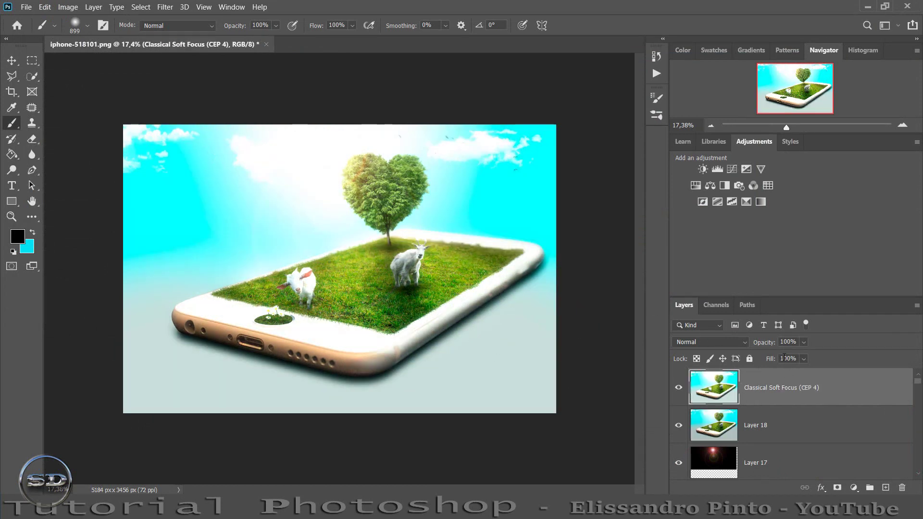
- Set the soft-focus layer to 85% opacity and compare it toggled on and off
mouse_move(771, 361)
mouse_down()
mouse_move(760, 359)
mouse_move(759, 345)
mouse_up()
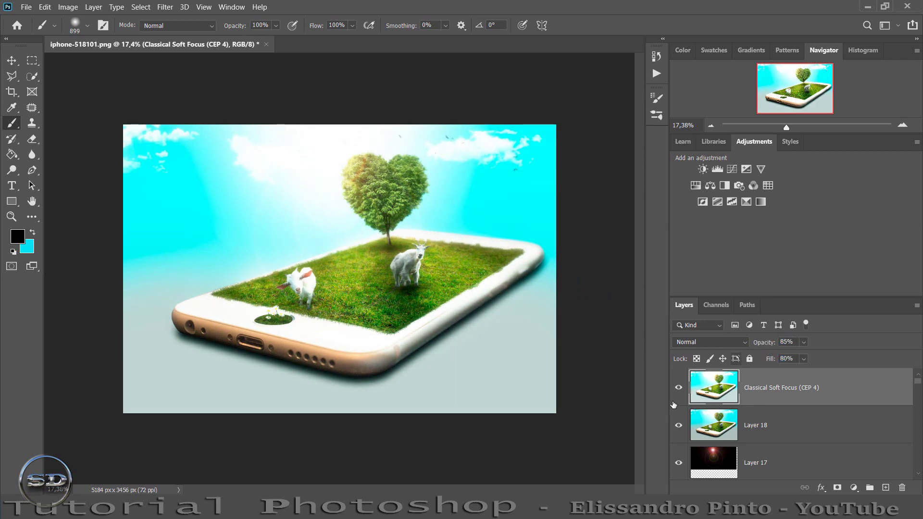
click(678, 387)
click(679, 388)
click(679, 388)
- Mask the soft focus off the top with a large brush and set fill to 78%
click(837, 488)
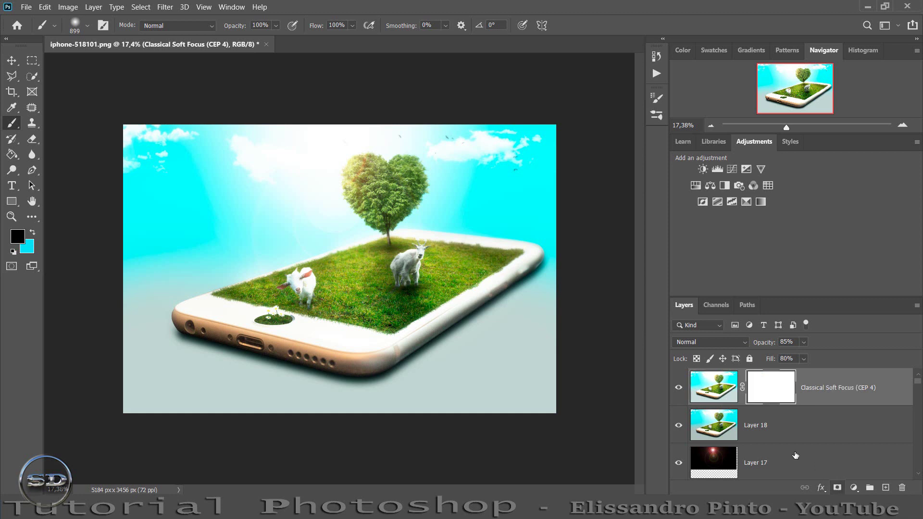
drag(149, 214, 189, 186)
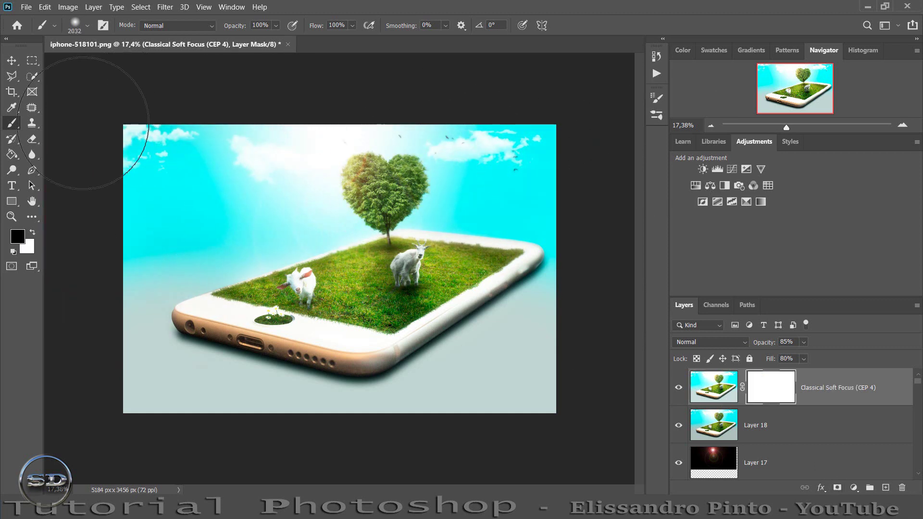
drag(132, 120, 481, 125)
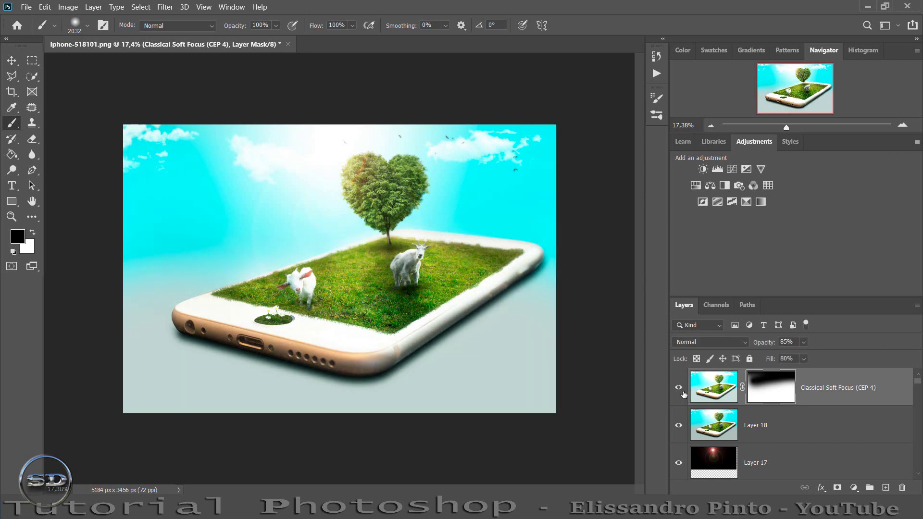
drag(766, 358, 777, 358)
click(679, 387)
click(679, 386)
click(679, 387)
drag(774, 359, 765, 359)
- Merge visible layers into Layer 19 and open Color Efex Pro 4's Cross Balance presets
key(ctrl+alt+shift+e)
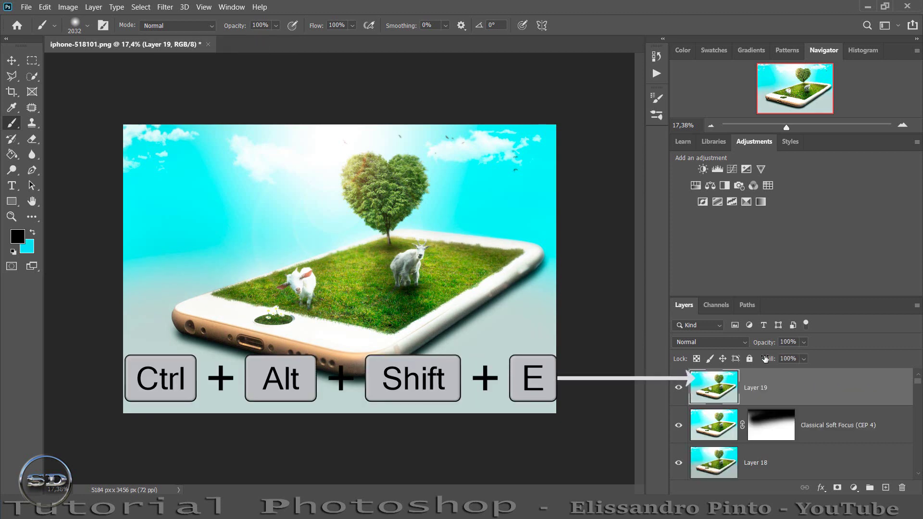
click(165, 6)
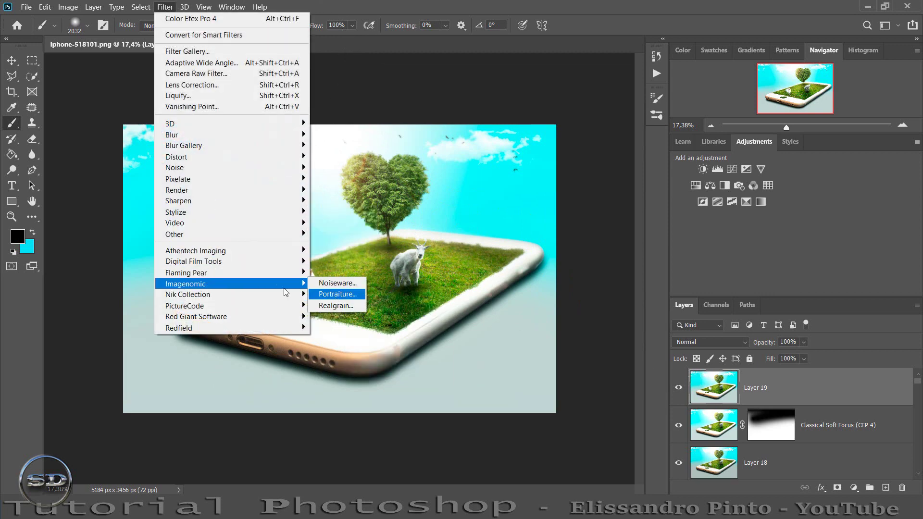
mouse_move(188, 294)
click(351, 312)
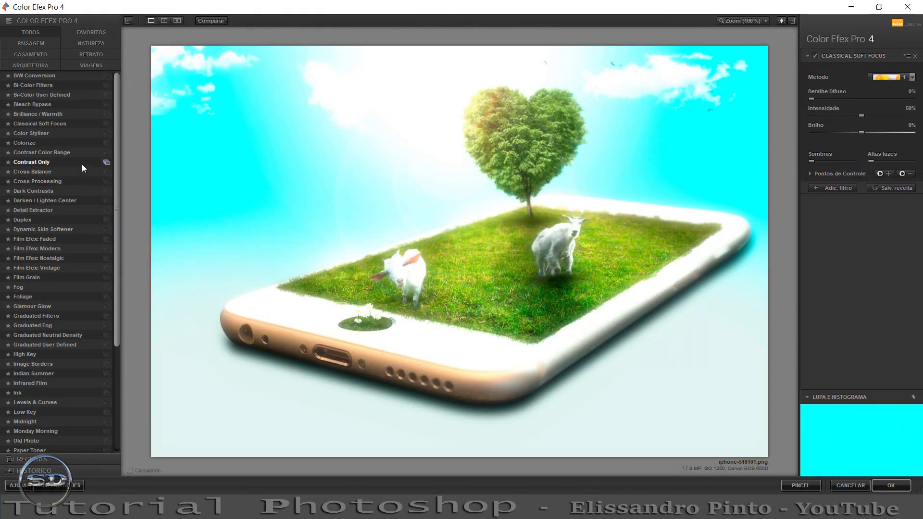
click(47, 172)
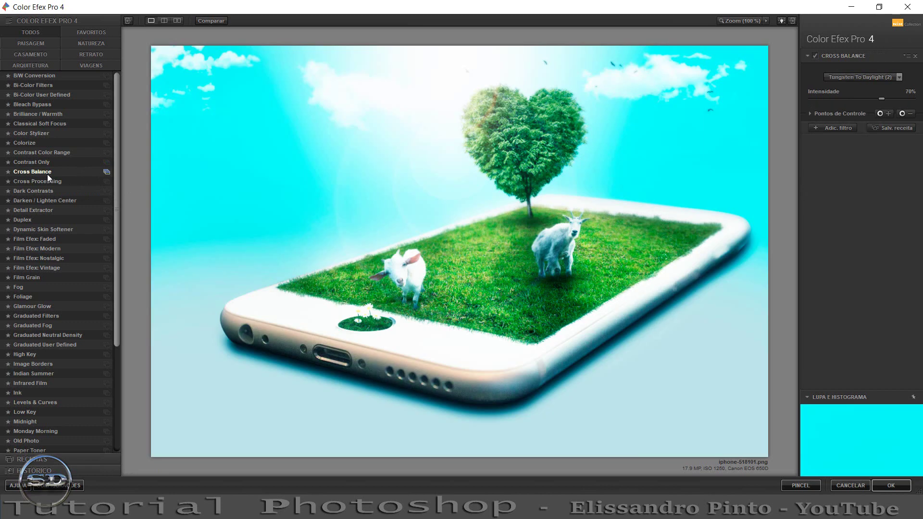
click(875, 78)
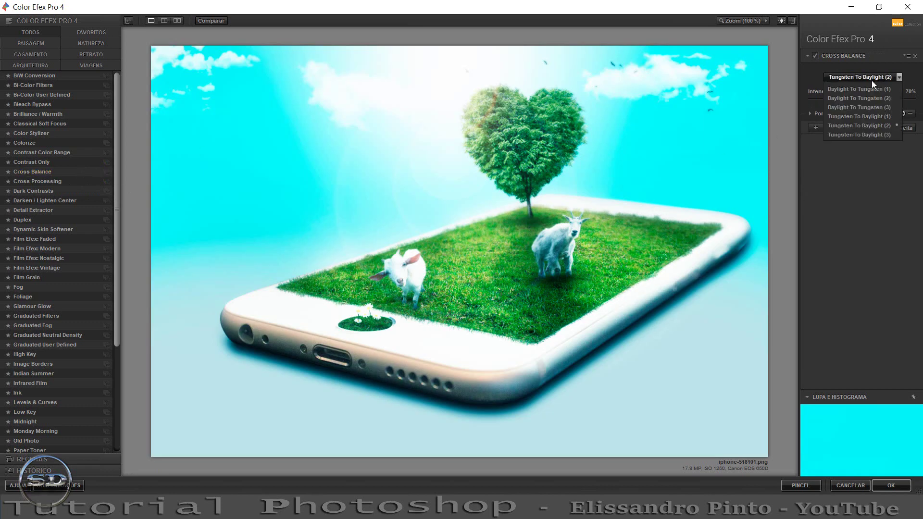
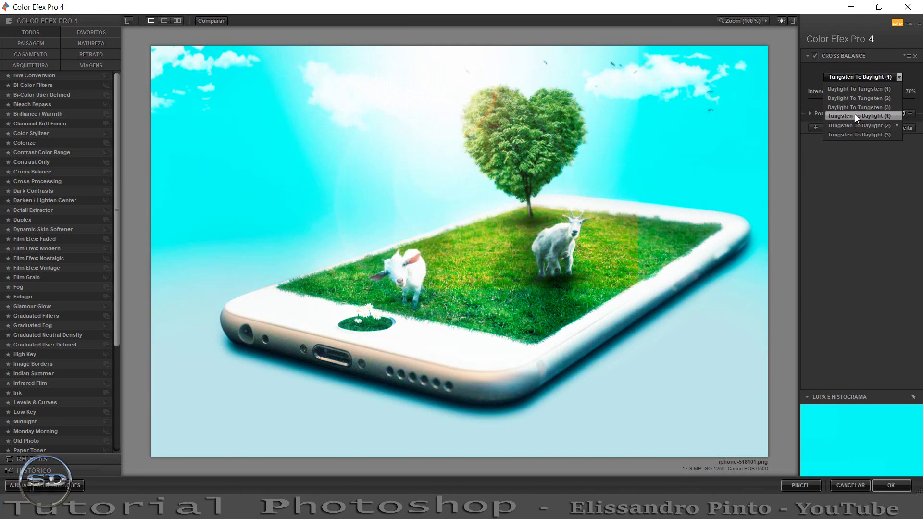
- Set Cross Balance to Tungsten To Daylight at near-zero intensity, then browse for a second filter
click(855, 115)
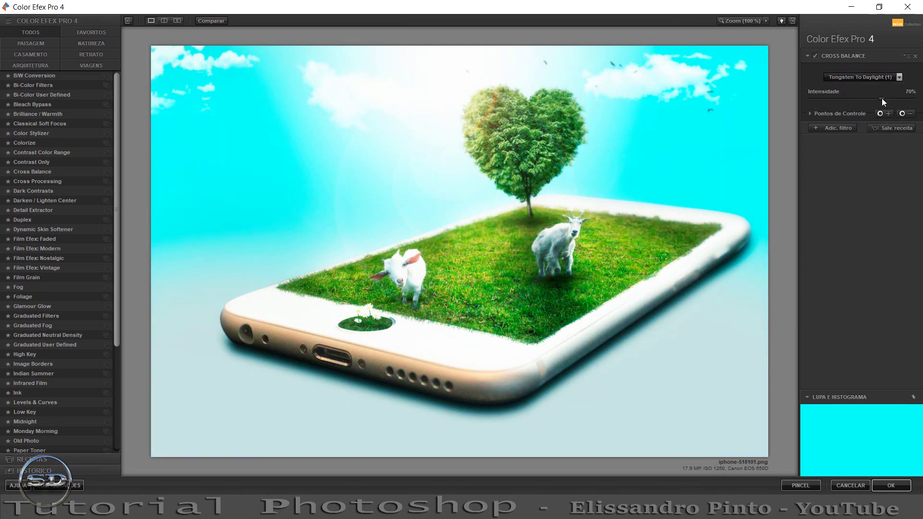
drag(882, 99, 810, 106)
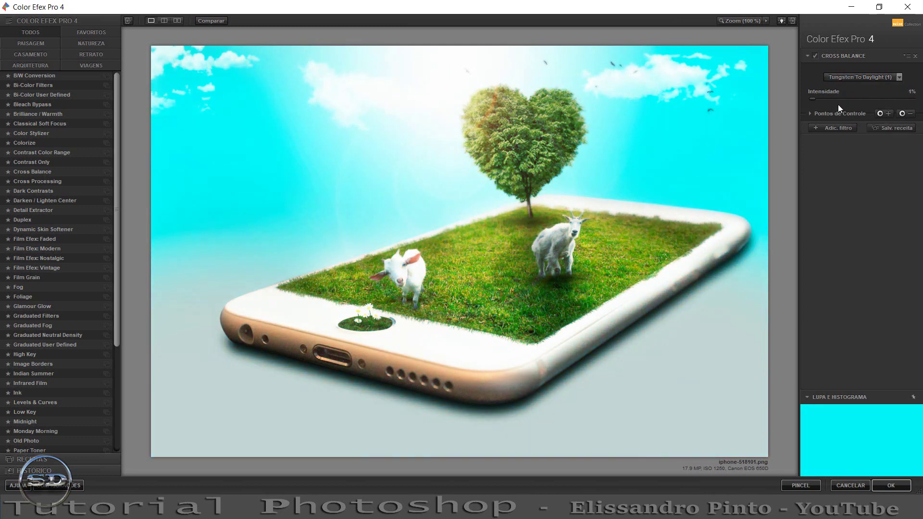
click(834, 128)
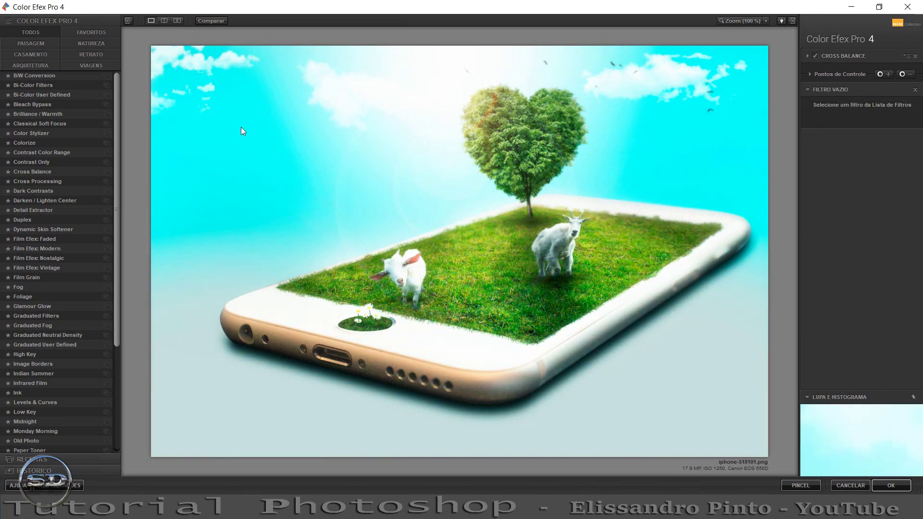
click(30, 134)
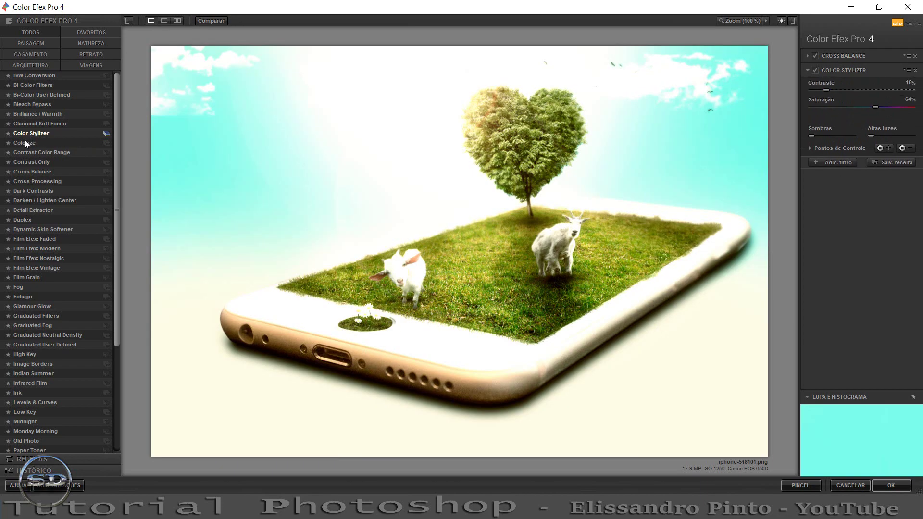
click(21, 143)
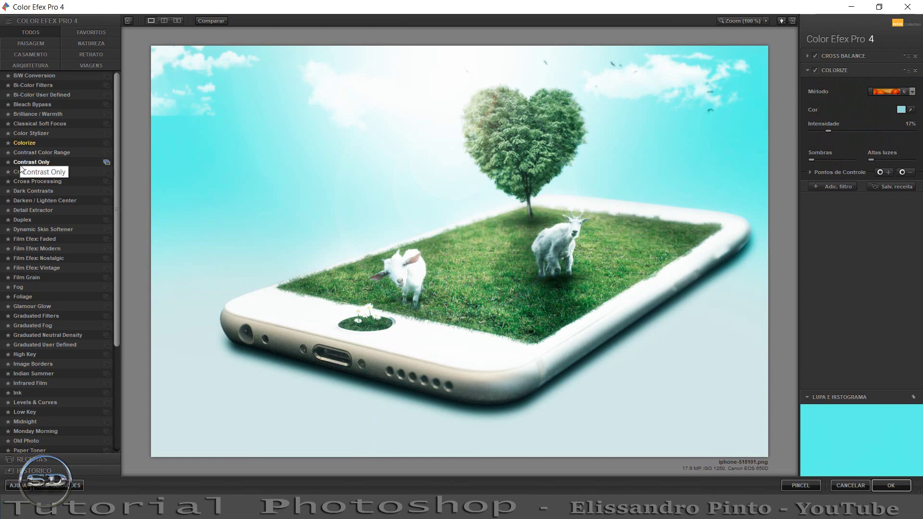
click(21, 164)
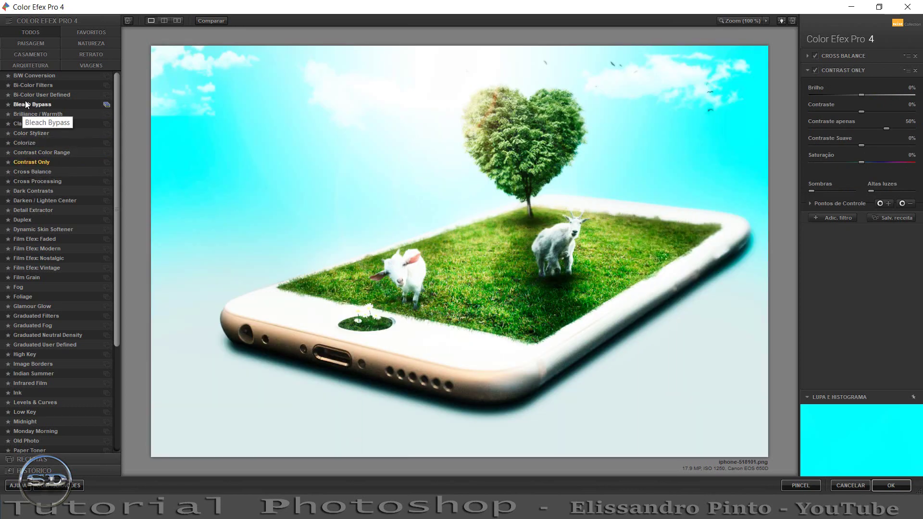
- Add Bi-Color Filters with the Musgo 2 colour set and apply it to the Photoshop document
click(30, 87)
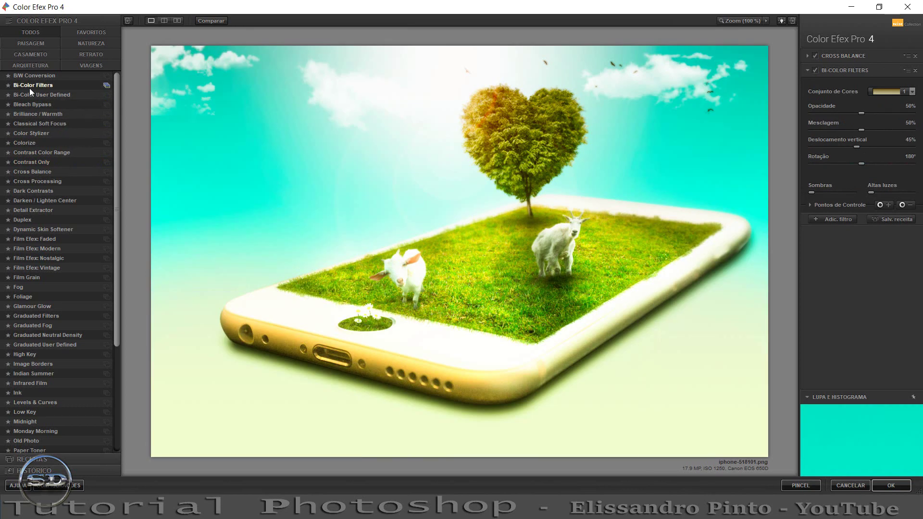
click(892, 94)
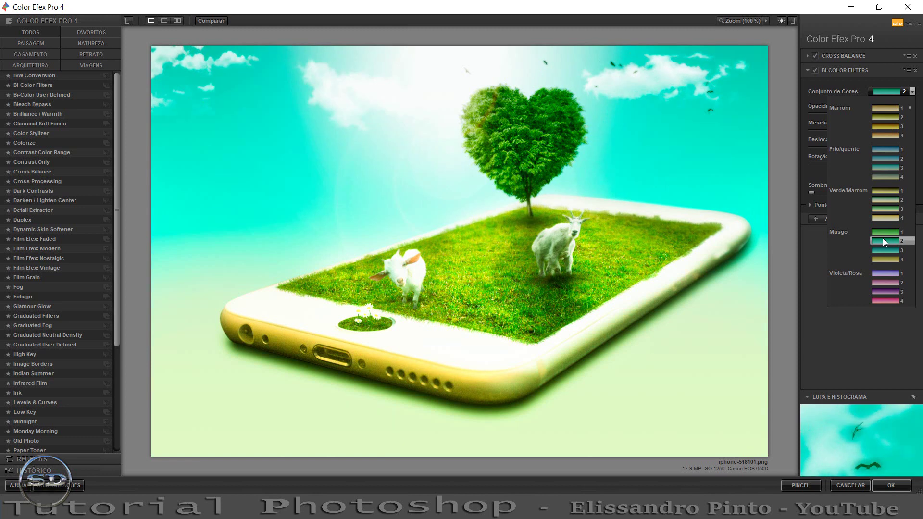
click(883, 238)
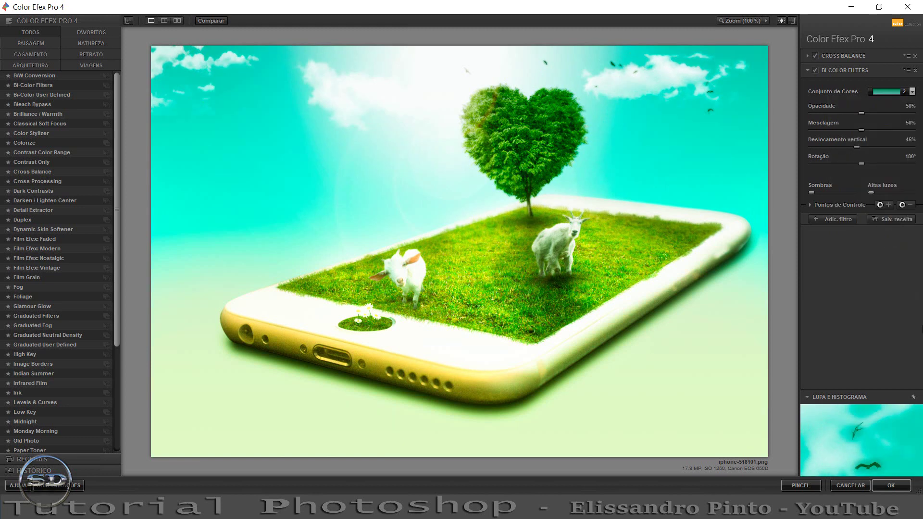
click(891, 486)
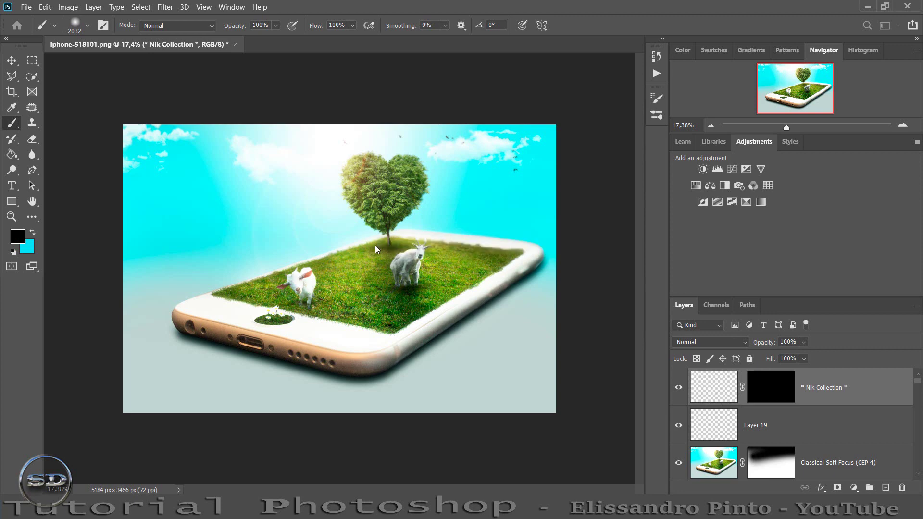
- Mask the Color Efex Pro 4 layer off the image's lower-left and the phone's lower area
click(838, 488)
mouse_move(62, 340)
mouse_down()
mouse_move(391, 351)
mouse_move(663, 312)
mouse_up()
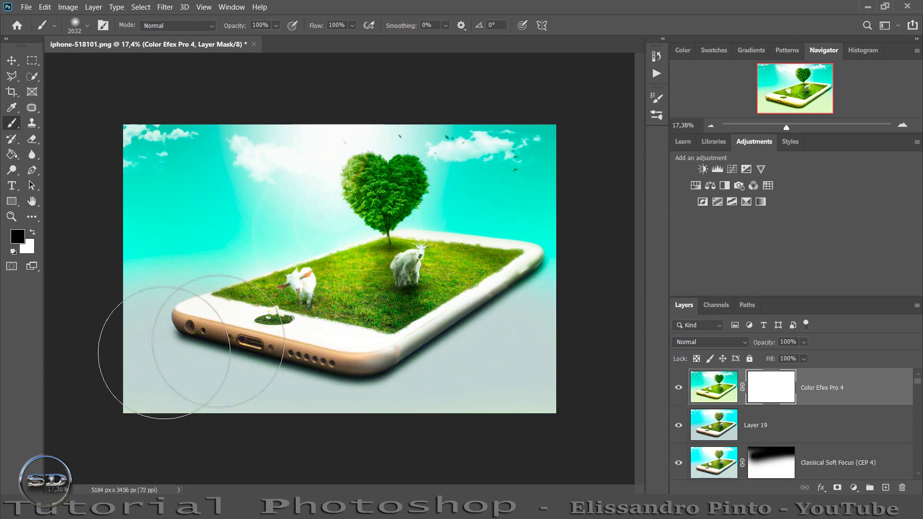
drag(218, 342, 645, 332)
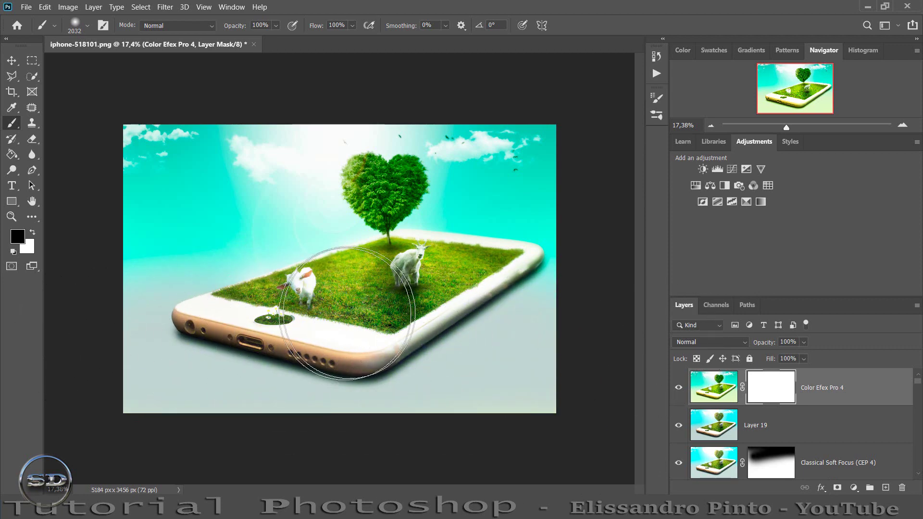
click(679, 388)
click(678, 388)
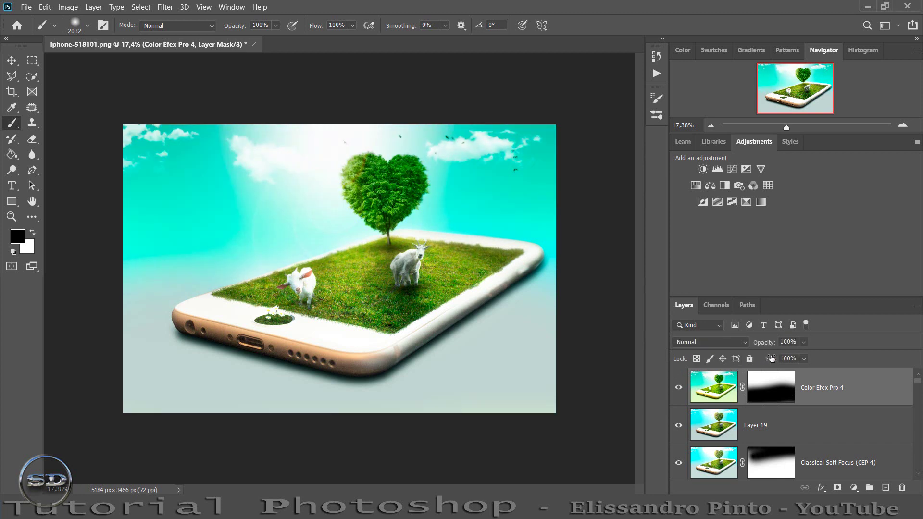
- Lower the layer to 84% opacity and 65% fill, and mask out the top above the tree
drag(771, 358, 760, 342)
click(679, 389)
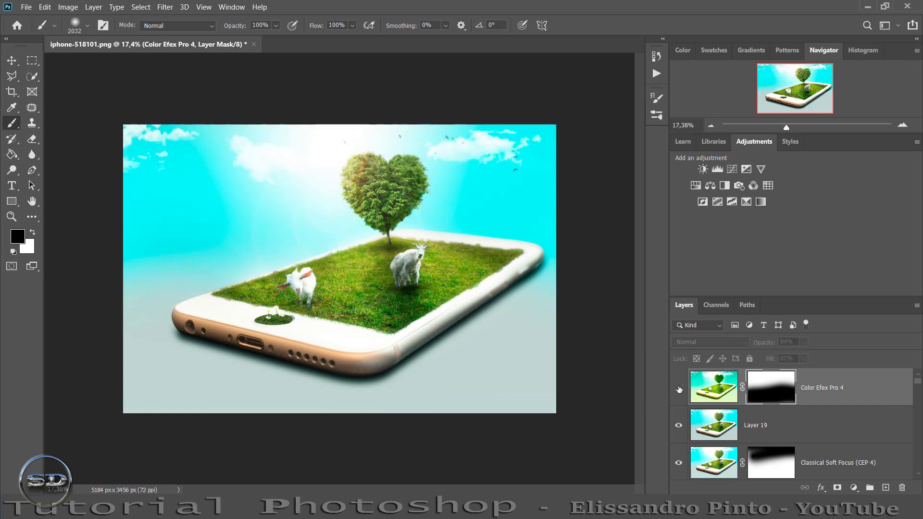
click(679, 388)
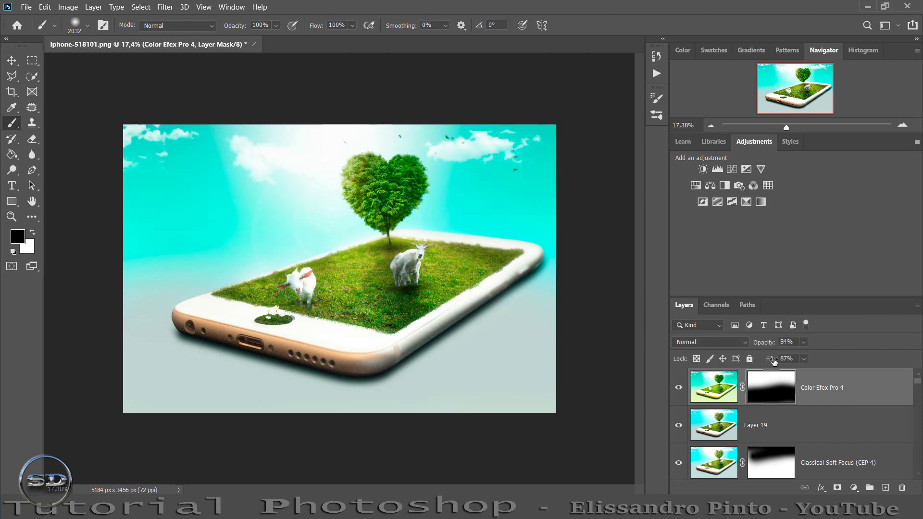
drag(769, 359, 756, 359)
click(678, 387)
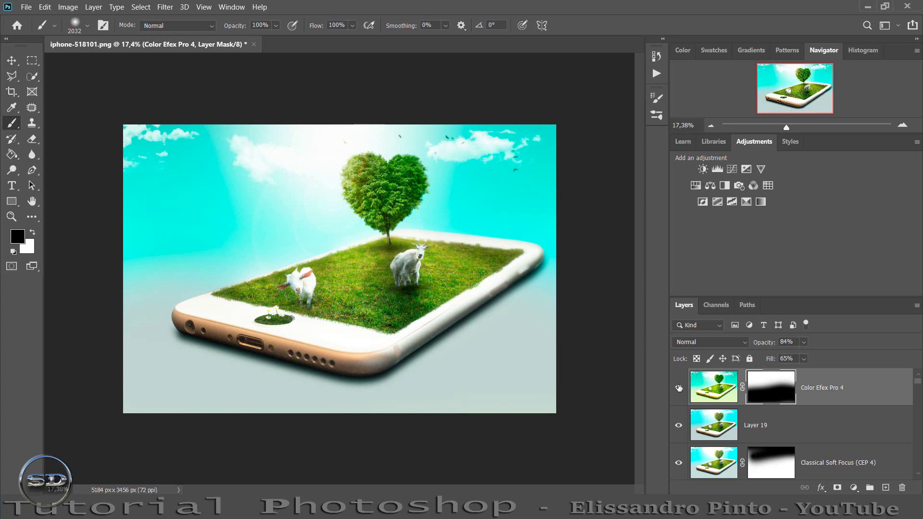
click(678, 388)
click(680, 388)
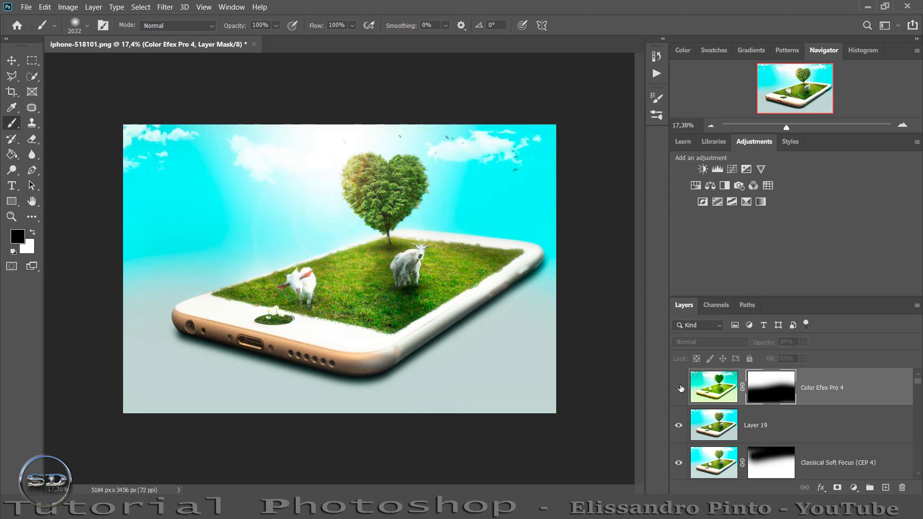
click(680, 388)
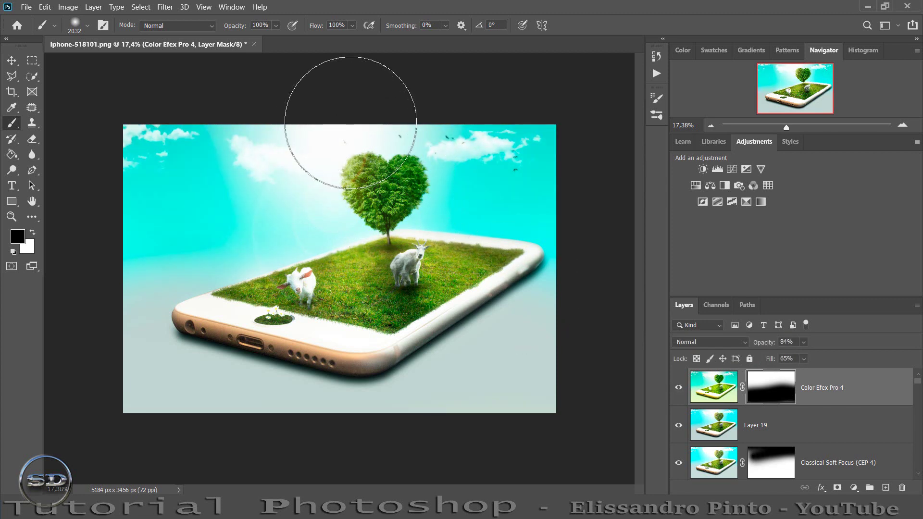
click(351, 123)
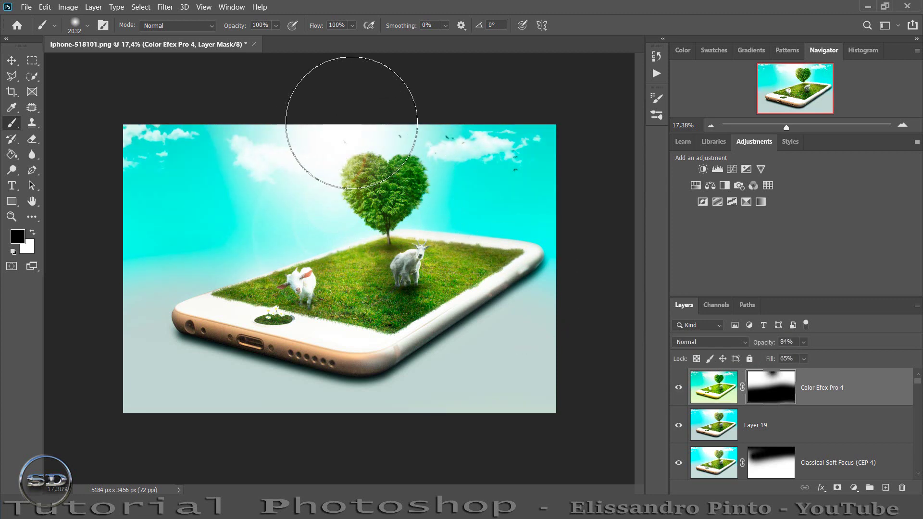
click(678, 388)
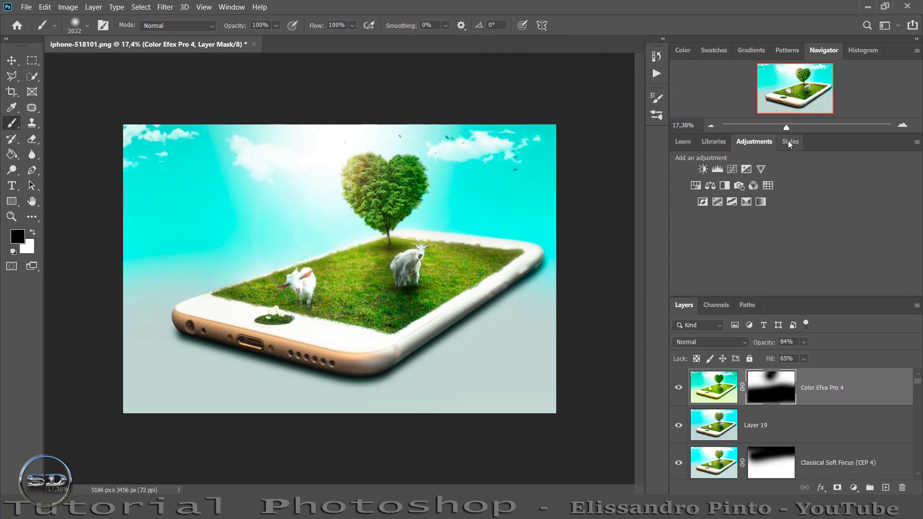
- Stamp all visible layers into Layer 20 and zoom in to inspect the goat and daisies
key(ctrl+shift+alt+e)
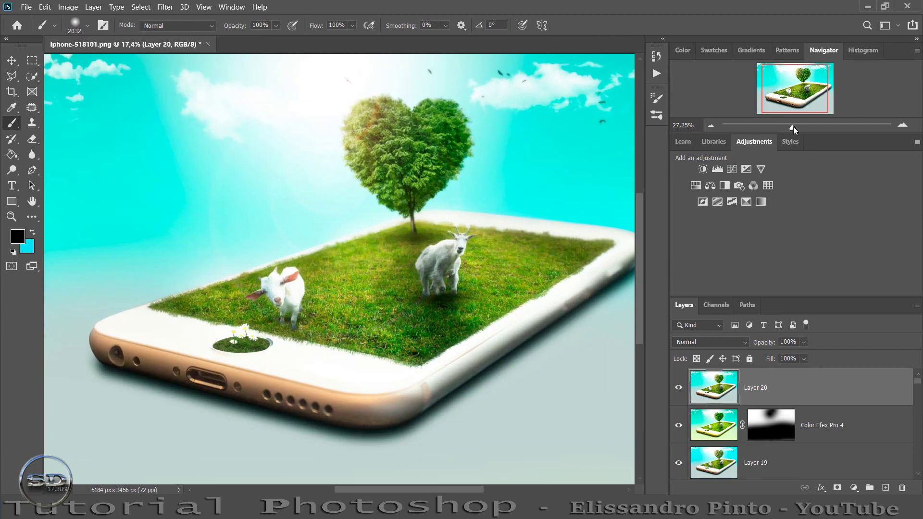
drag(786, 128, 807, 126)
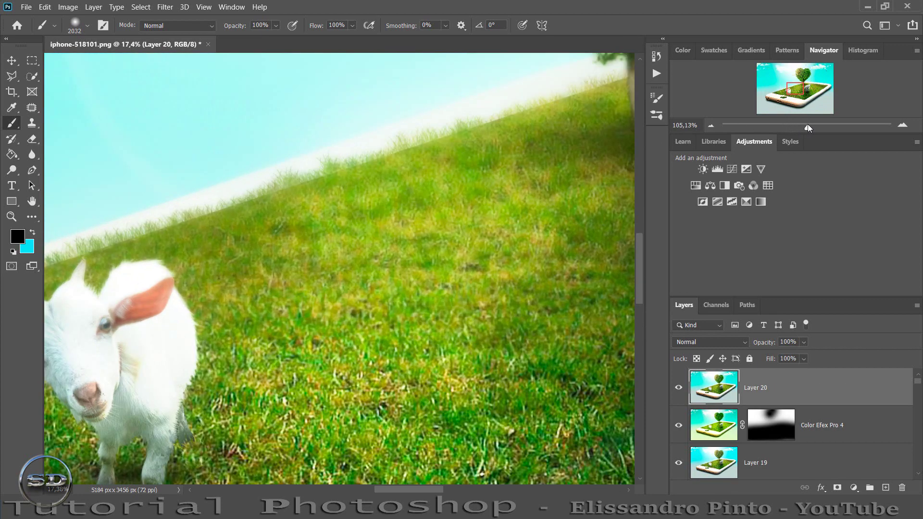
mouse_move(797, 85)
mouse_down()
mouse_move(820, 82)
mouse_move(785, 92)
mouse_up()
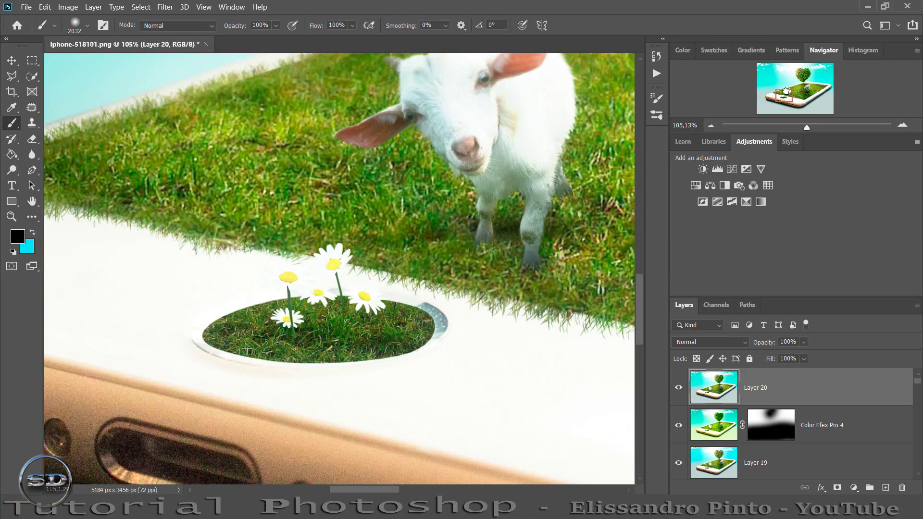
drag(808, 129, 789, 127)
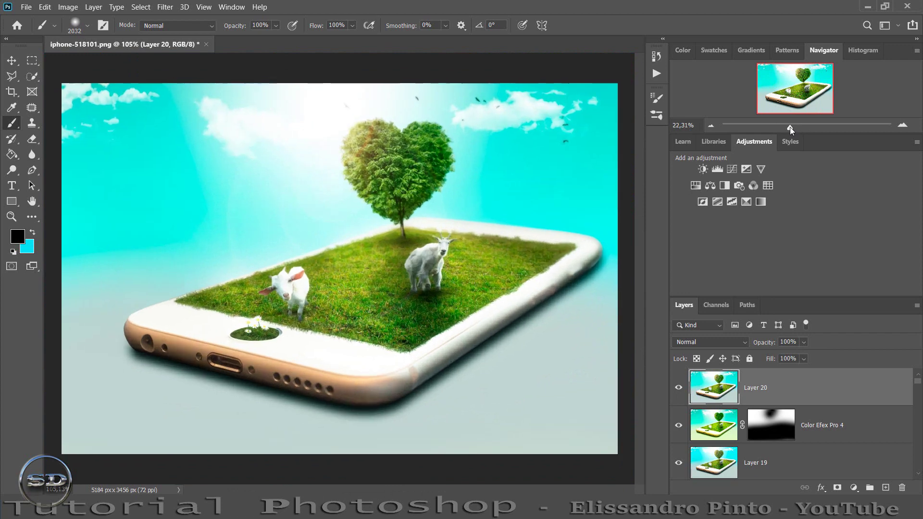
- Apply a High Pass filter to Layer 20 and set its blend mode to Overlay
click(164, 6)
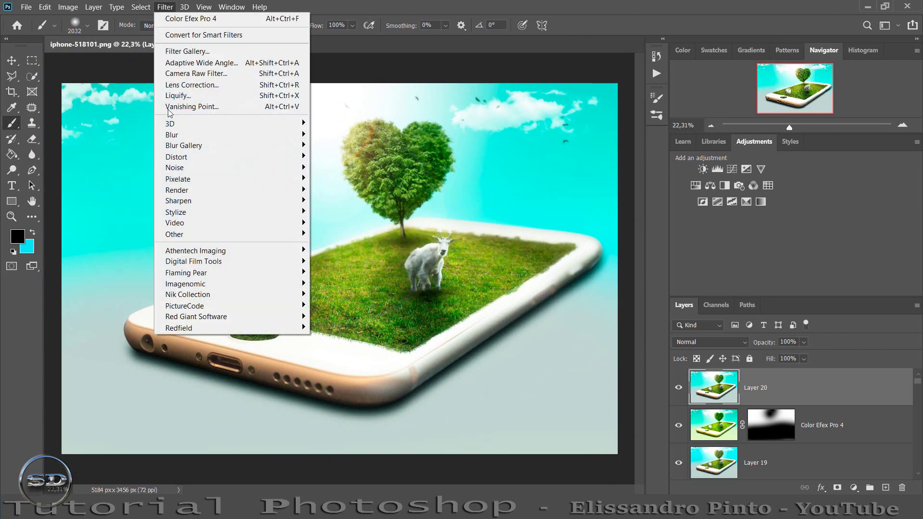
mouse_move(175, 234)
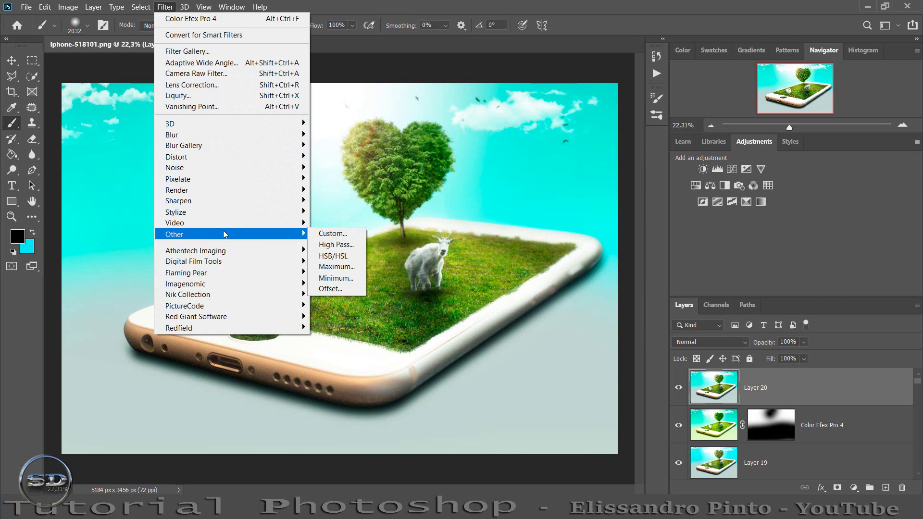
click(331, 245)
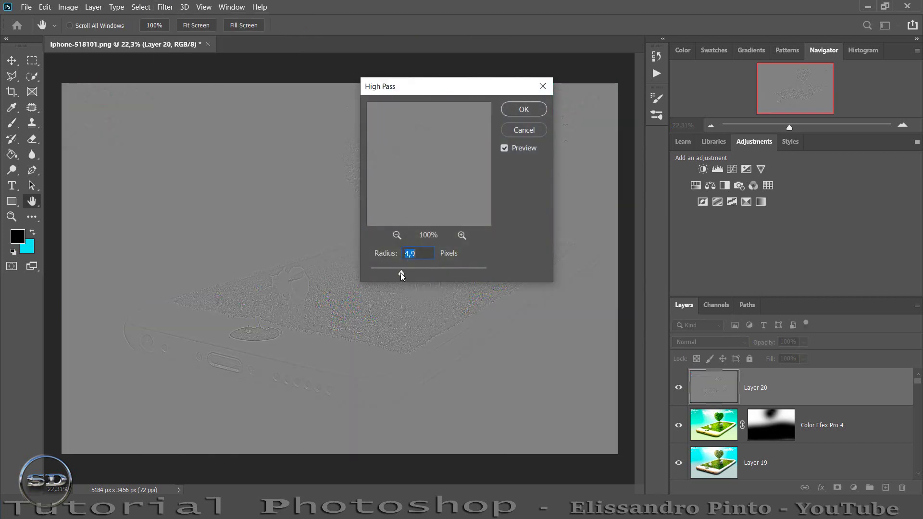
click(545, 114)
key(b)
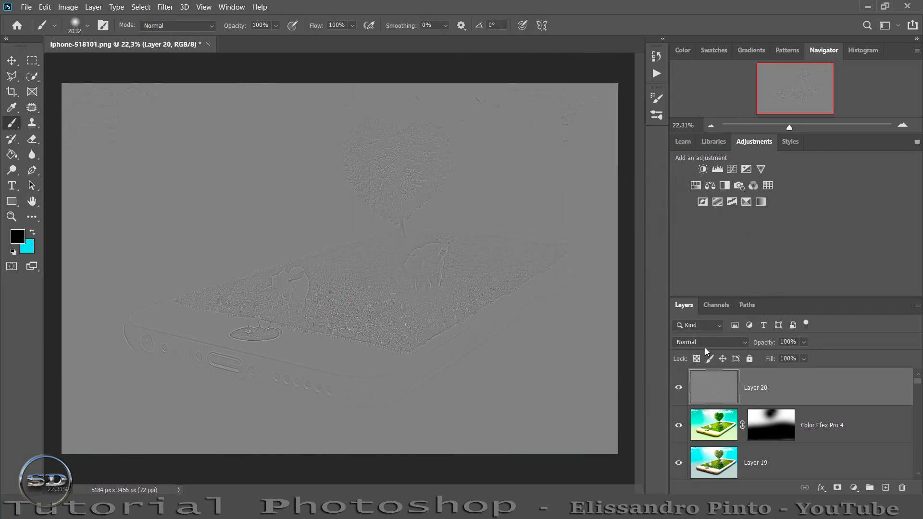
click(704, 345)
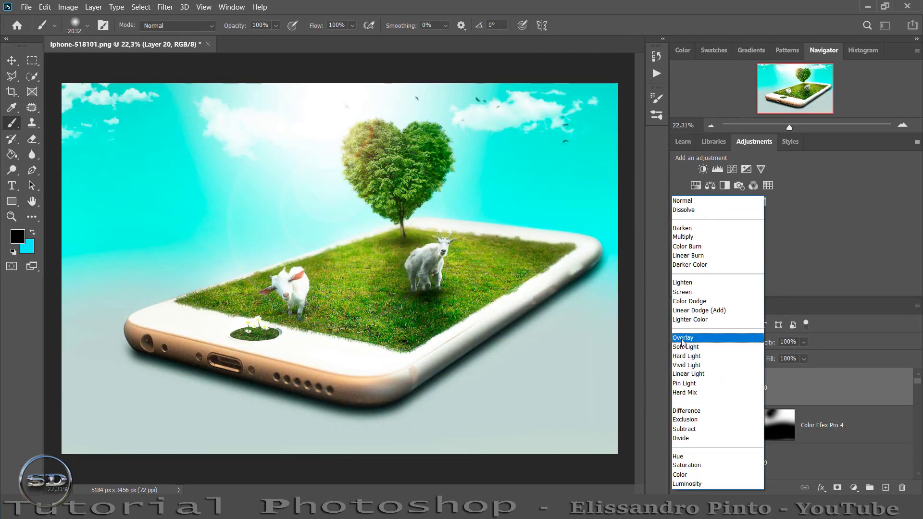
click(682, 339)
- Set the grey Overlay layer to 87% opacity and 85% fill, then stamp visible layers as Layer 21
mouse_move(791, 127)
mouse_down()
mouse_move(806, 124)
mouse_move(785, 92)
mouse_up()
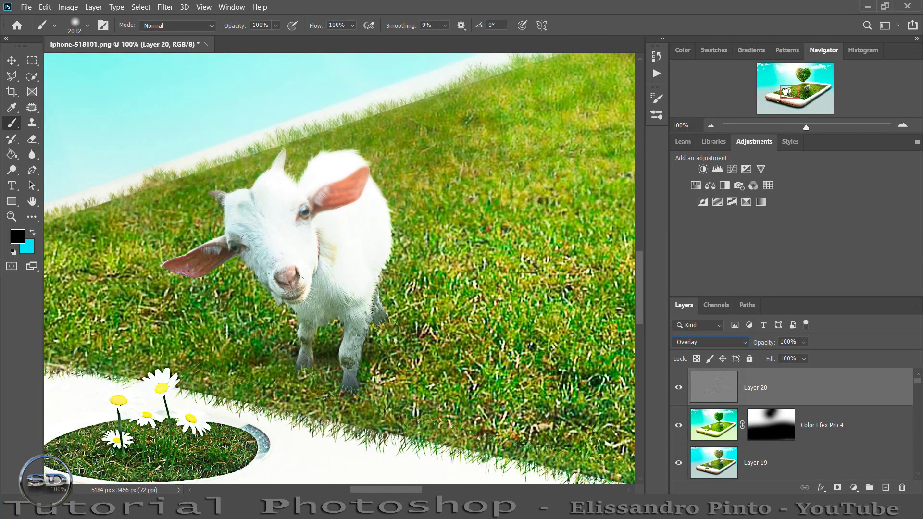
click(679, 388)
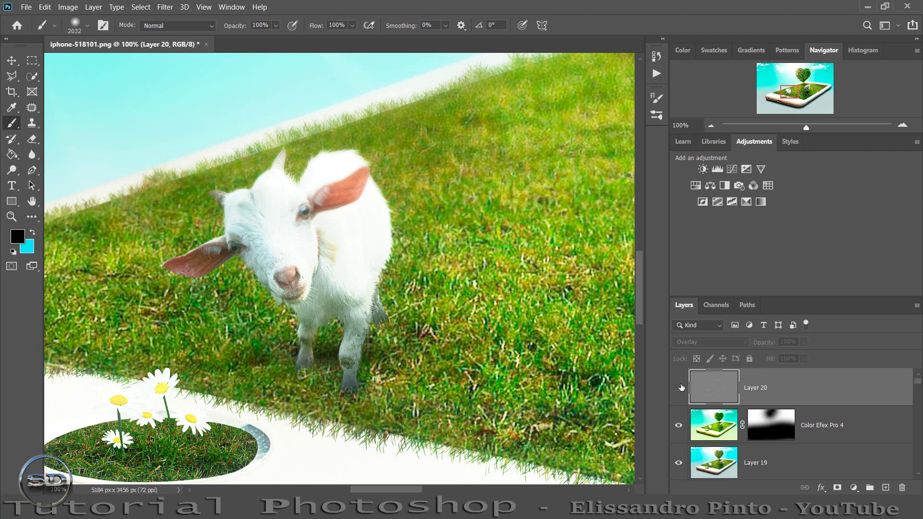
click(679, 388)
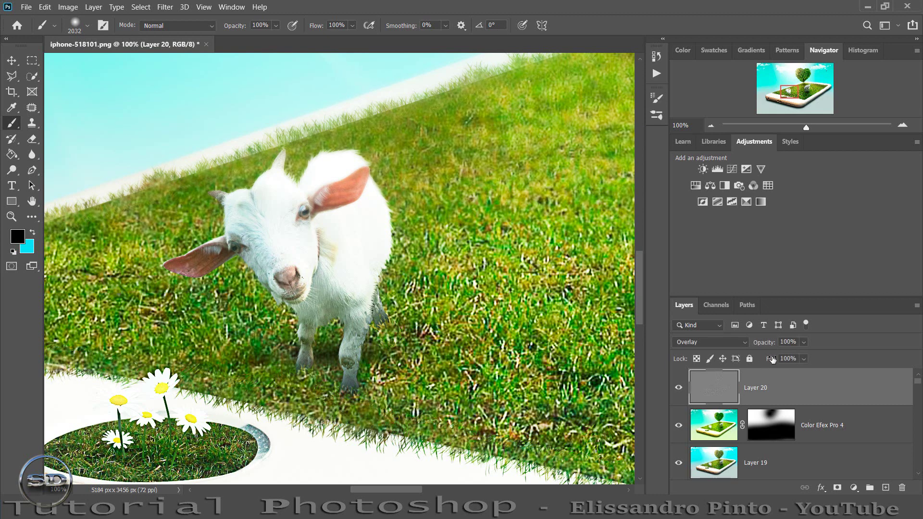
mouse_move(779, 363)
mouse_down()
mouse_move(764, 360)
mouse_move(762, 344)
mouse_up()
click(679, 388)
drag(805, 124, 787, 126)
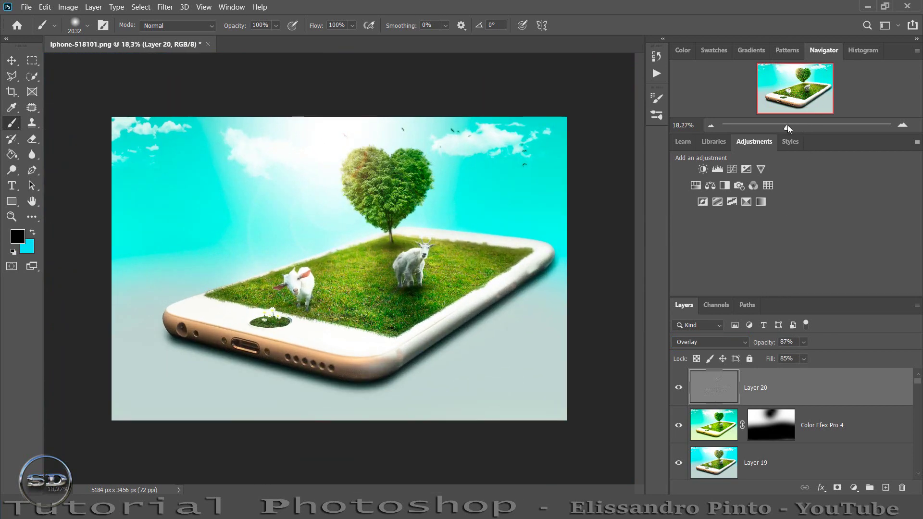
key(ctrl+shift+alt+e)
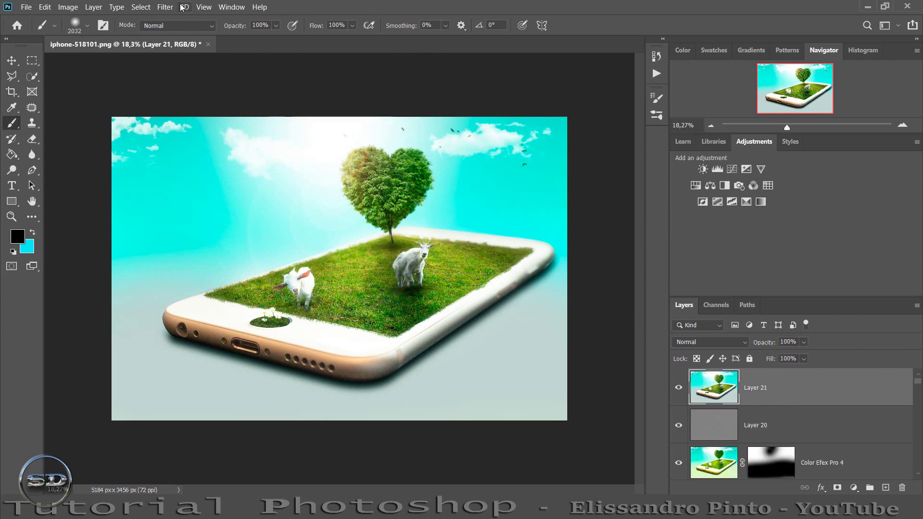
- Apply Color Efex Pro 4's Detail Extractor at 25% with the effect radius option enabled
click(165, 7)
mouse_move(188, 294)
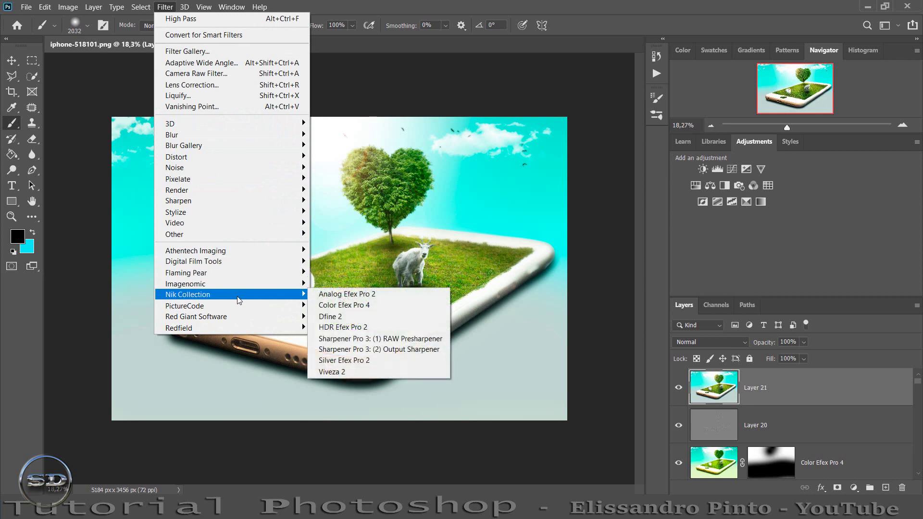
click(331, 306)
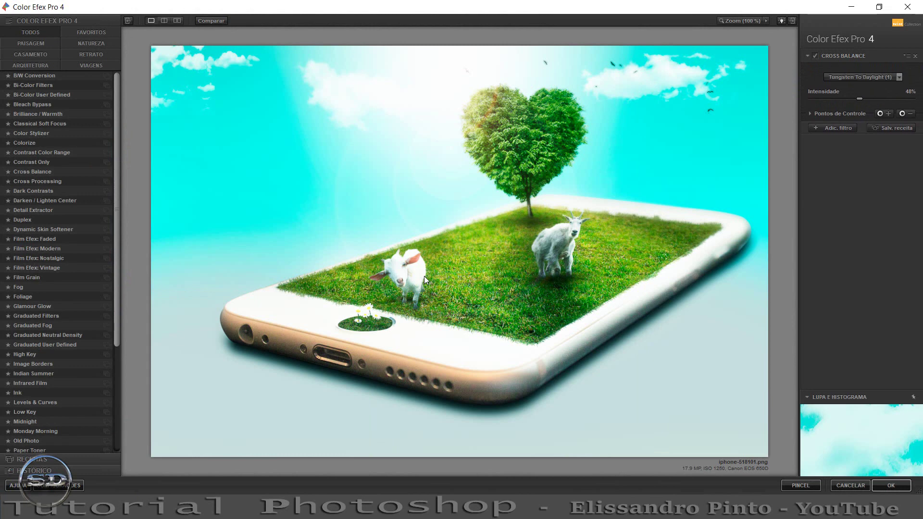
click(53, 212)
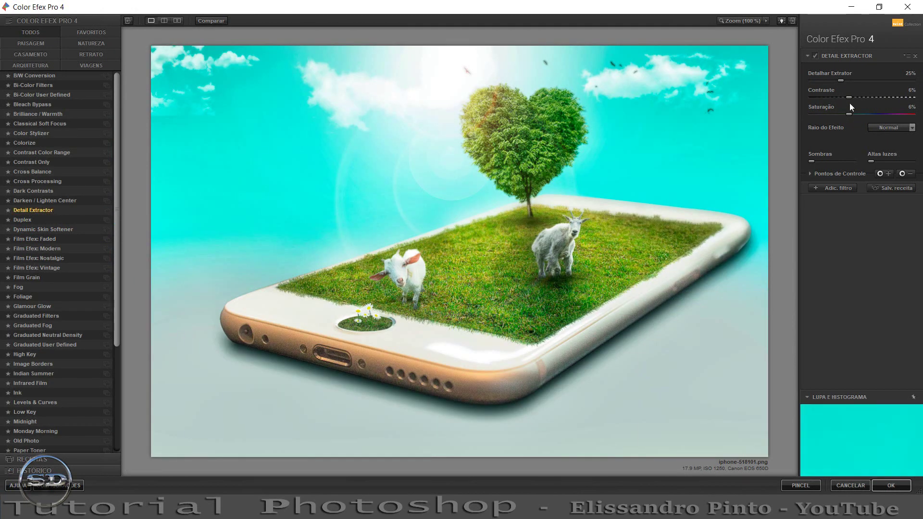
click(882, 128)
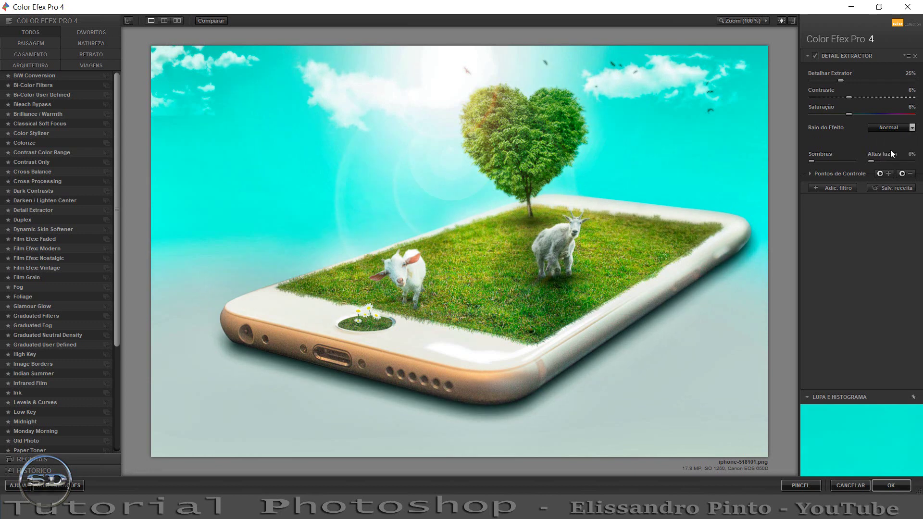
click(889, 486)
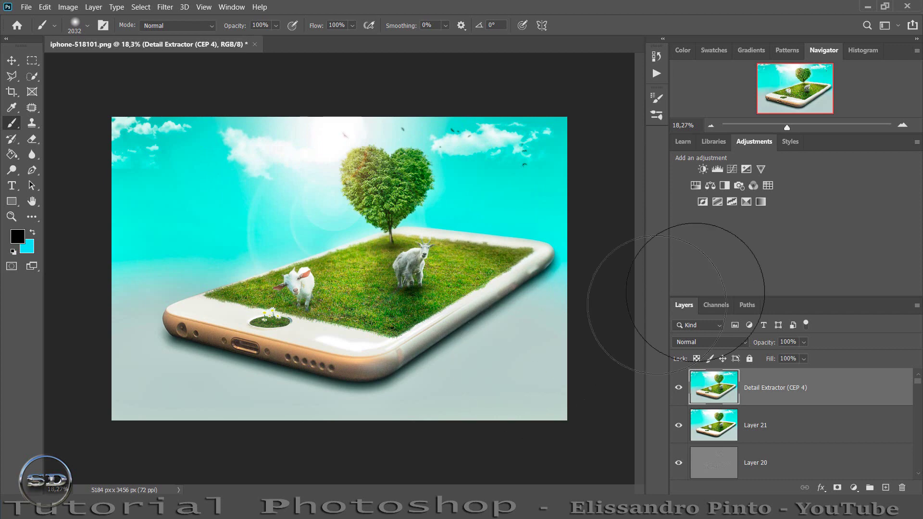
- Set the Detail Extractor (CEP 4) layer to 85% opacity and 80% fill, then stamp visible layers as Layer 22
drag(789, 127, 801, 124)
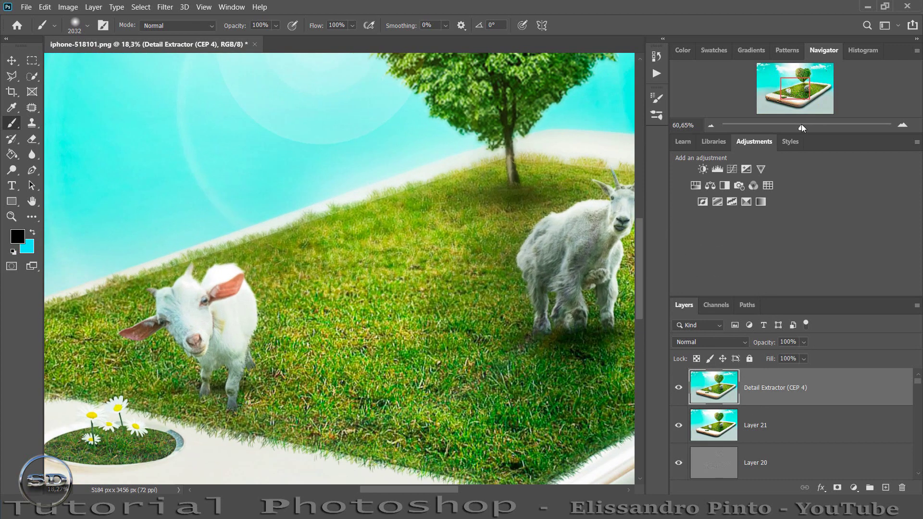
click(678, 388)
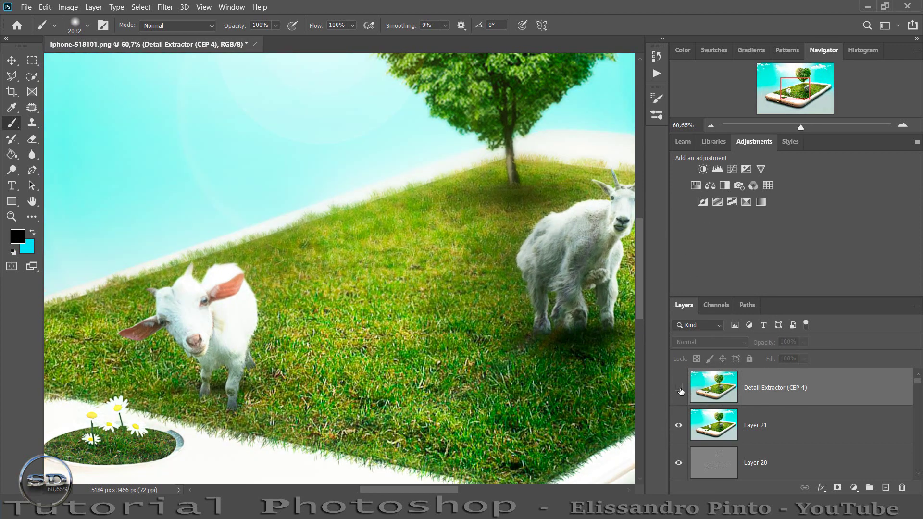
click(679, 388)
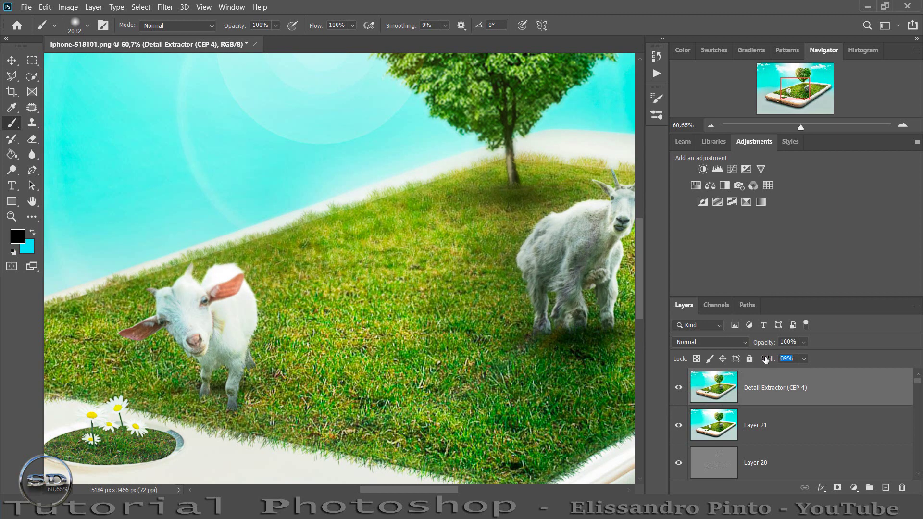
drag(772, 359, 758, 347)
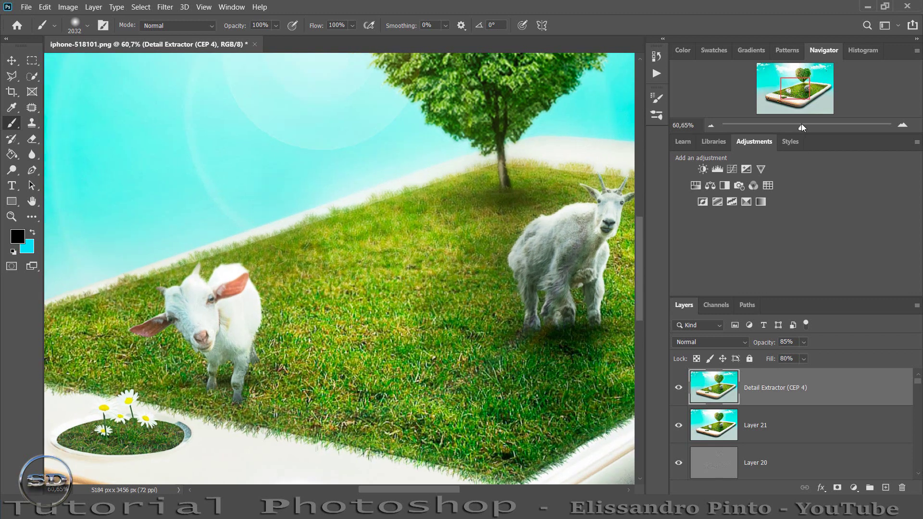
click(679, 390)
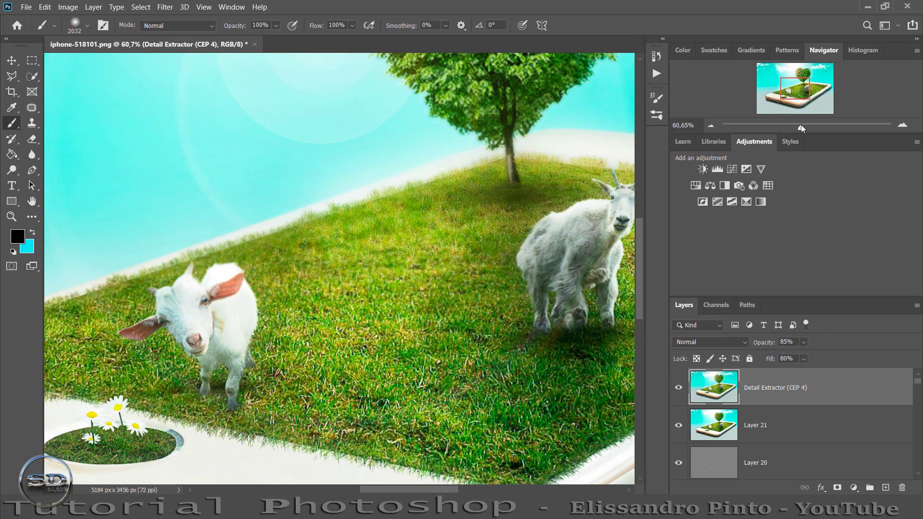
drag(801, 125, 792, 127)
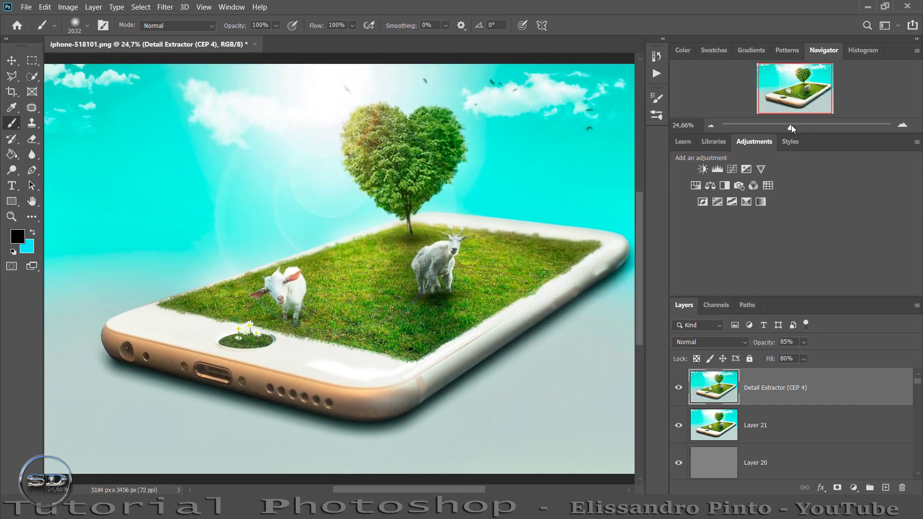
key(ctrl+shift+alt+e)
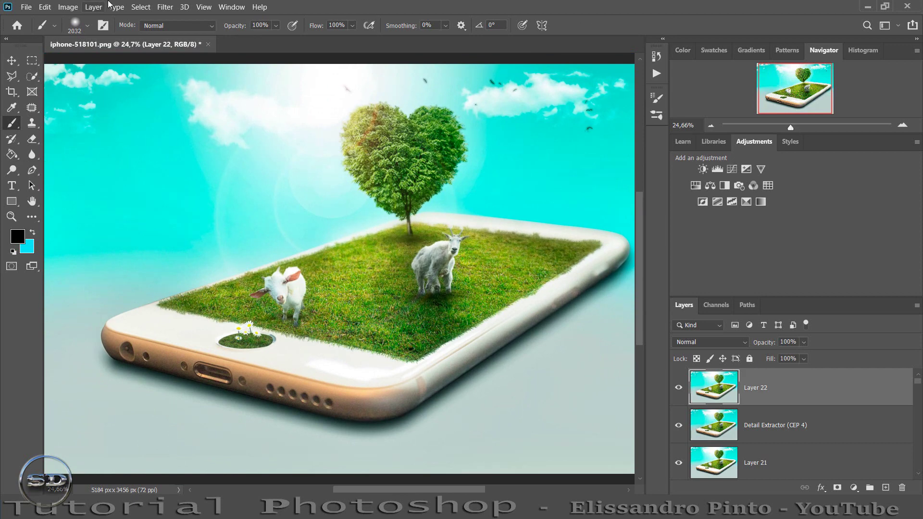
- In Viveza 2, set global Brilho 3%, Contraste 3% and Saturação 2%, then apply
click(164, 7)
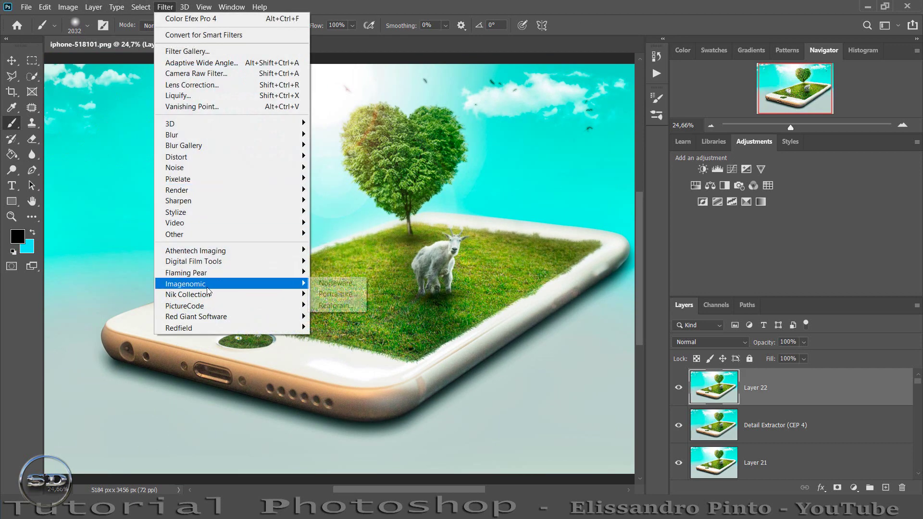
mouse_move(188, 294)
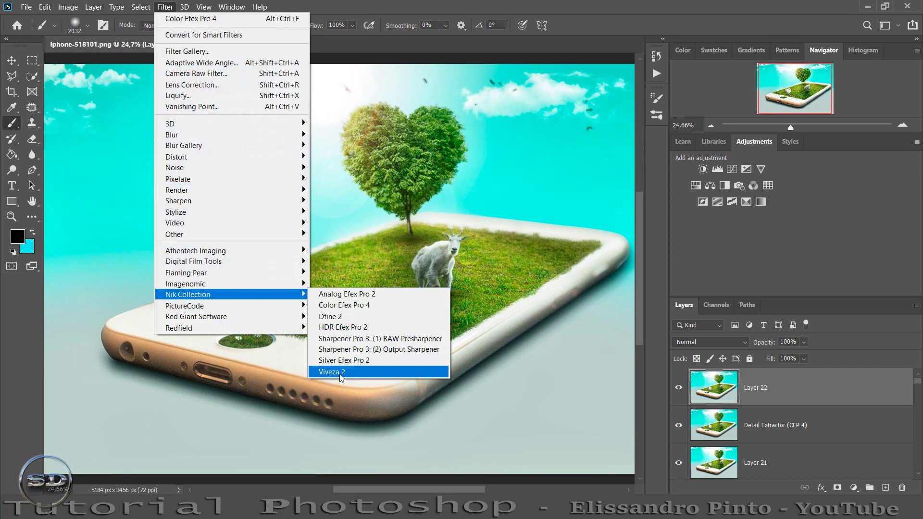
click(339, 373)
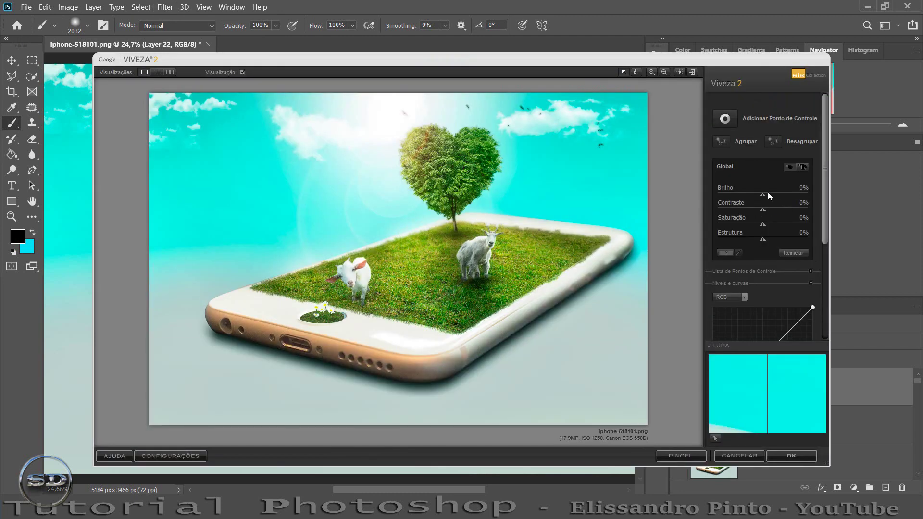
mouse_move(764, 194)
mouse_down()
mouse_move(772, 196)
mouse_move(763, 196)
mouse_up()
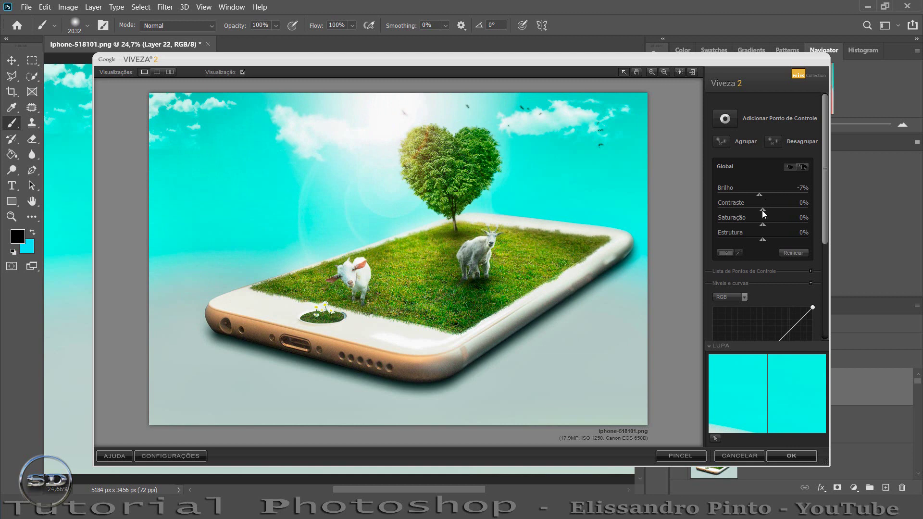
click(773, 213)
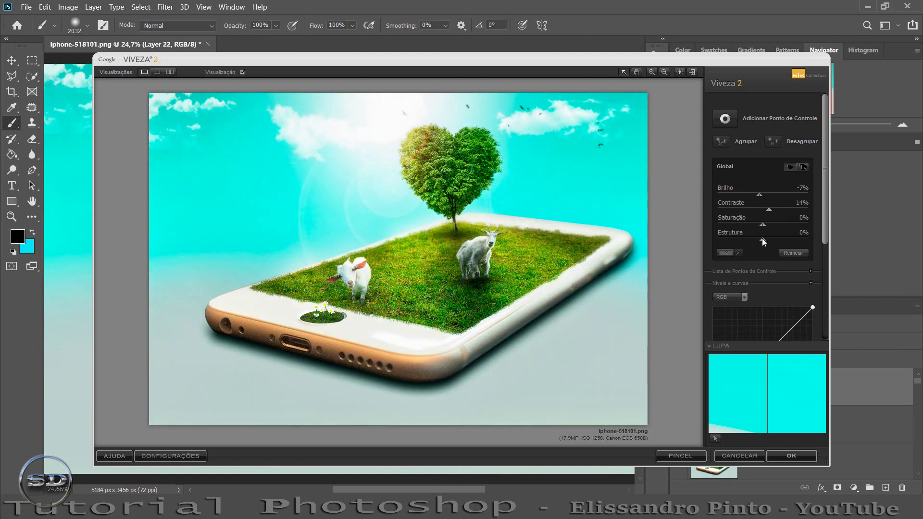
mouse_move(762, 224)
mouse_down()
mouse_move(773, 224)
mouse_move(749, 224)
mouse_move(763, 226)
mouse_up()
drag(767, 212, 763, 212)
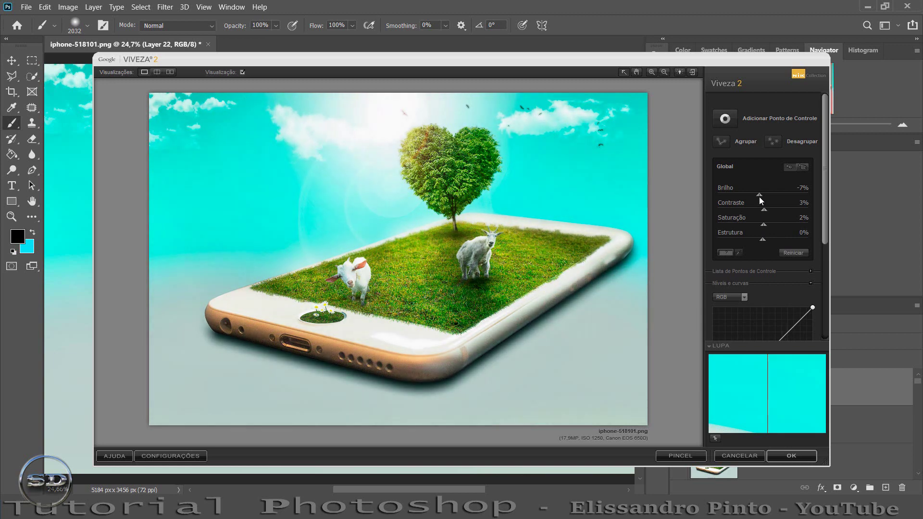
drag(761, 194, 764, 198)
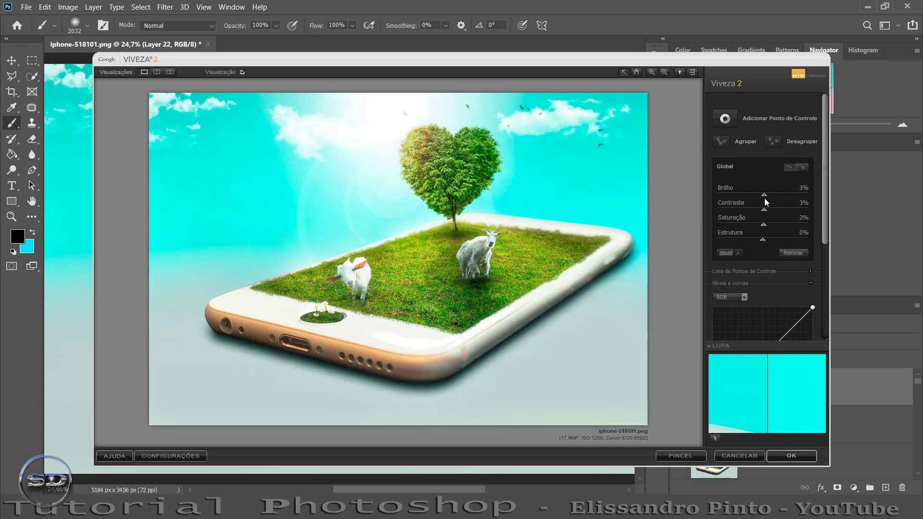
click(774, 454)
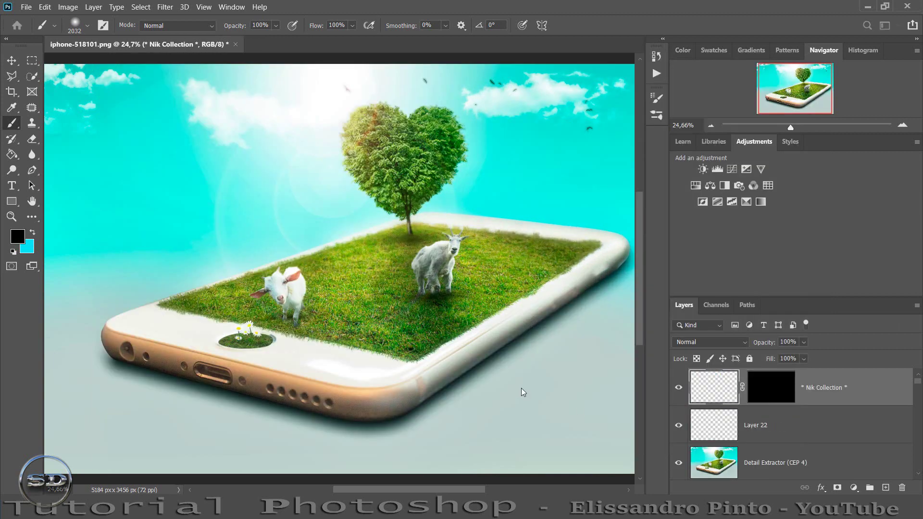
click(679, 388)
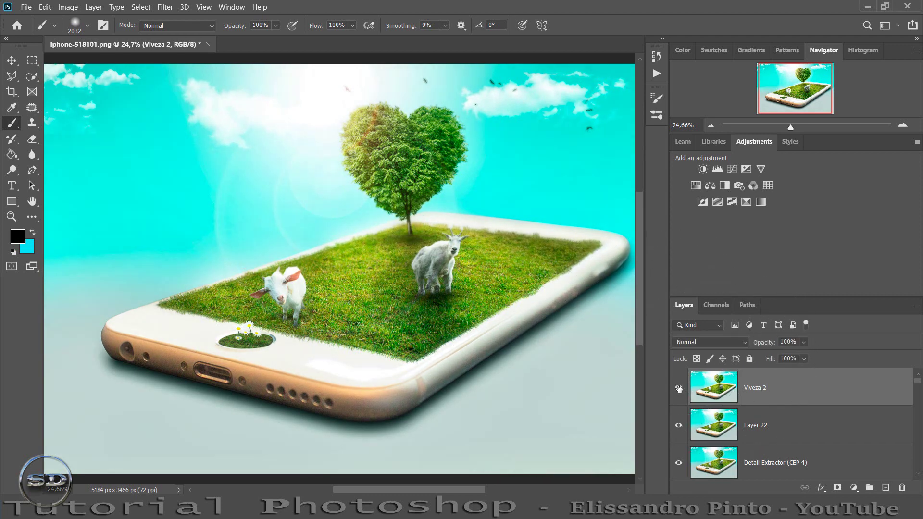
click(679, 388)
drag(791, 127, 804, 128)
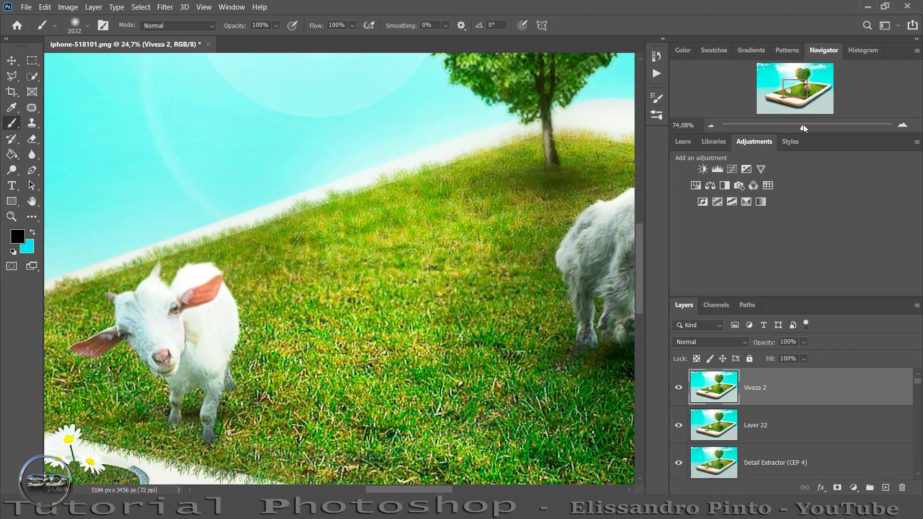
mouse_move(792, 88)
mouse_down()
mouse_move(812, 79)
mouse_move(811, 62)
mouse_up()
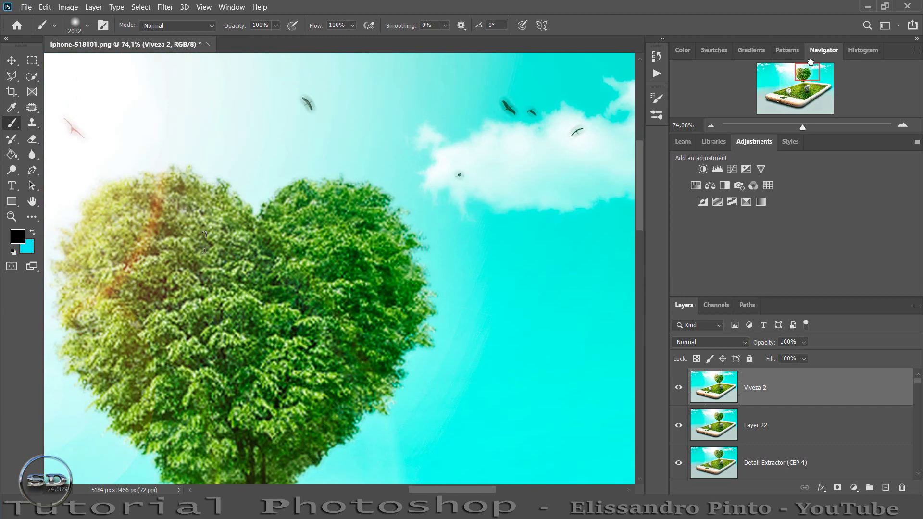
drag(802, 128, 789, 129)
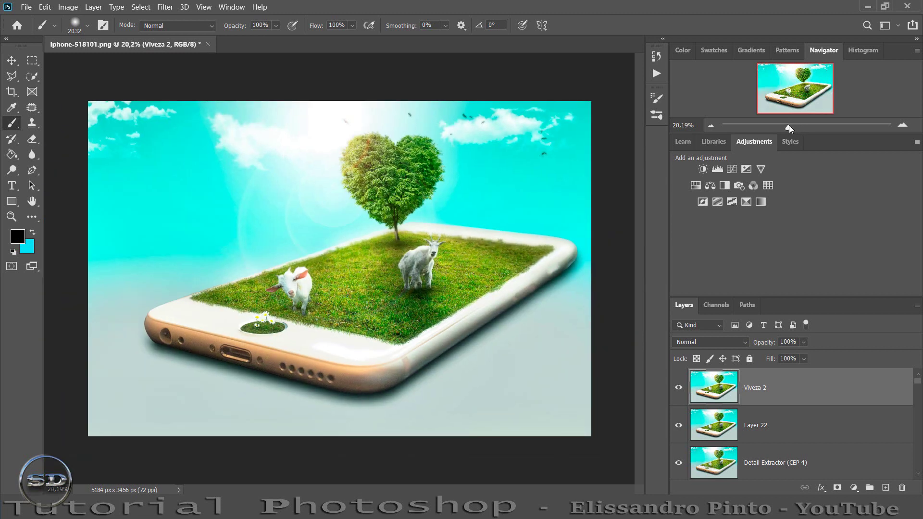